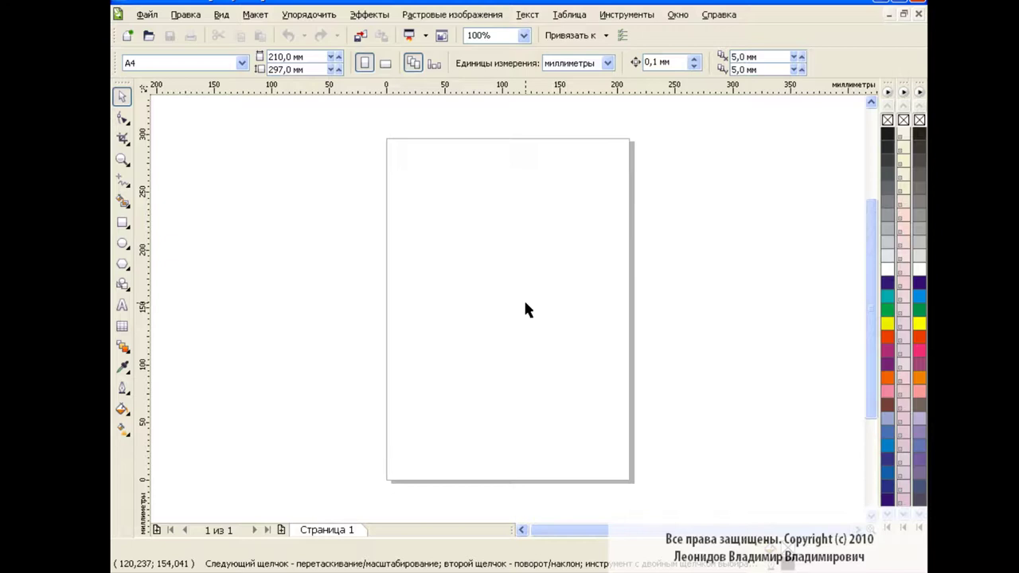
# Step: Draw a tall thin rectangle, then a wider rectangle across its middle with its top edge lowered slightly
pyautogui.click(122, 222)
pyautogui.moveTo(502, 155); pyautogui.dragTo(520, 431)
pyautogui.moveTo(476, 182); pyautogui.dragTo(554, 390)
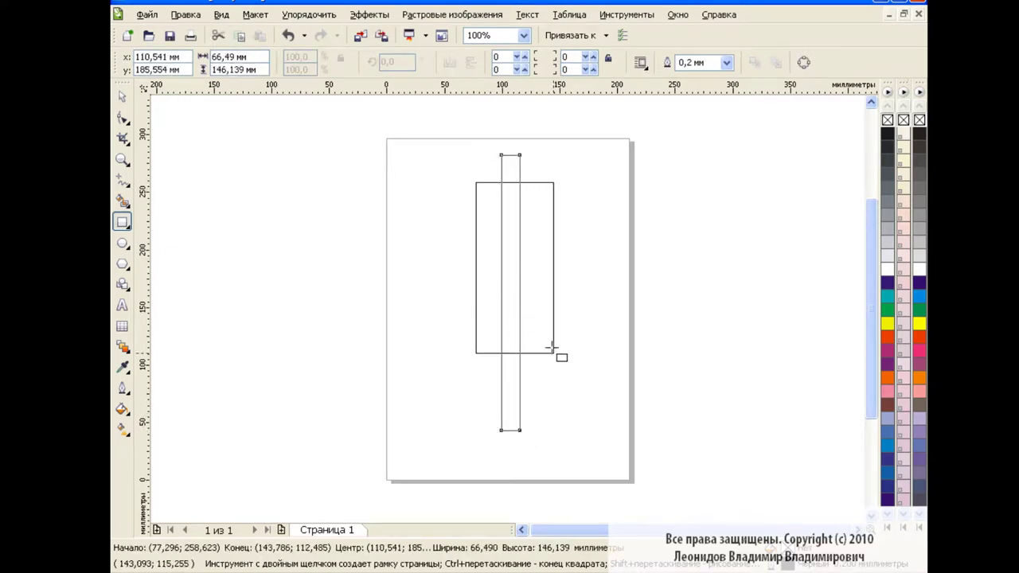
pyautogui.moveTo(519, 170); pyautogui.dragTo(518, 177)
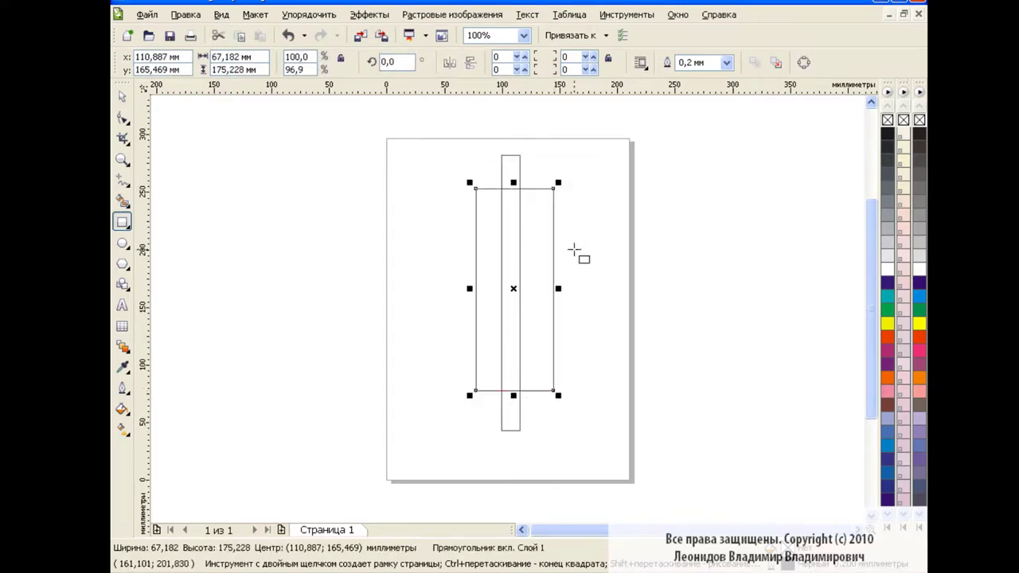
# Step: Smart Fill the strip's top, middle and bottom sections with yellow
pyautogui.click(123, 200)
pyautogui.click(327, 63)
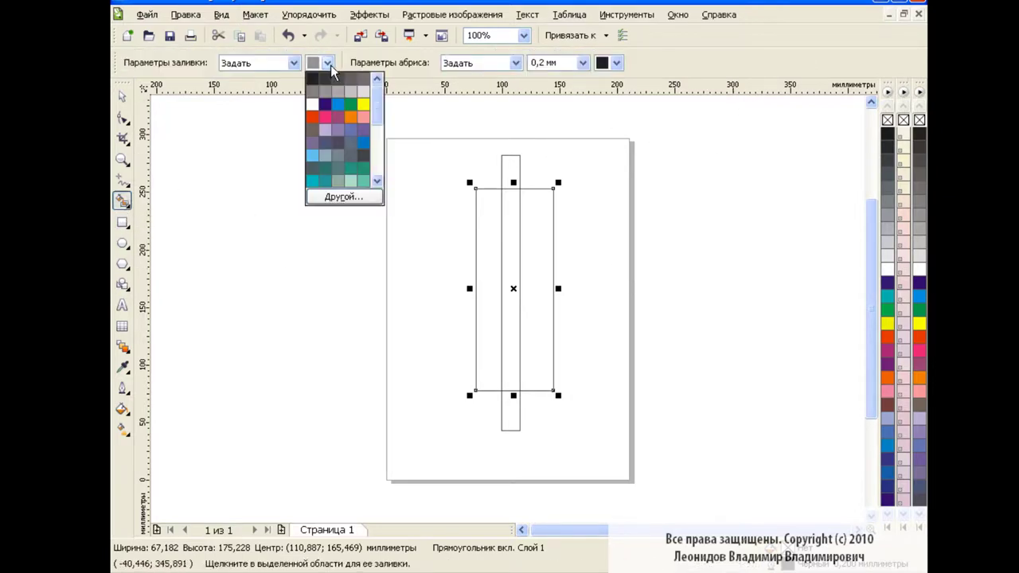
pyautogui.click(363, 104)
pyautogui.click(516, 164)
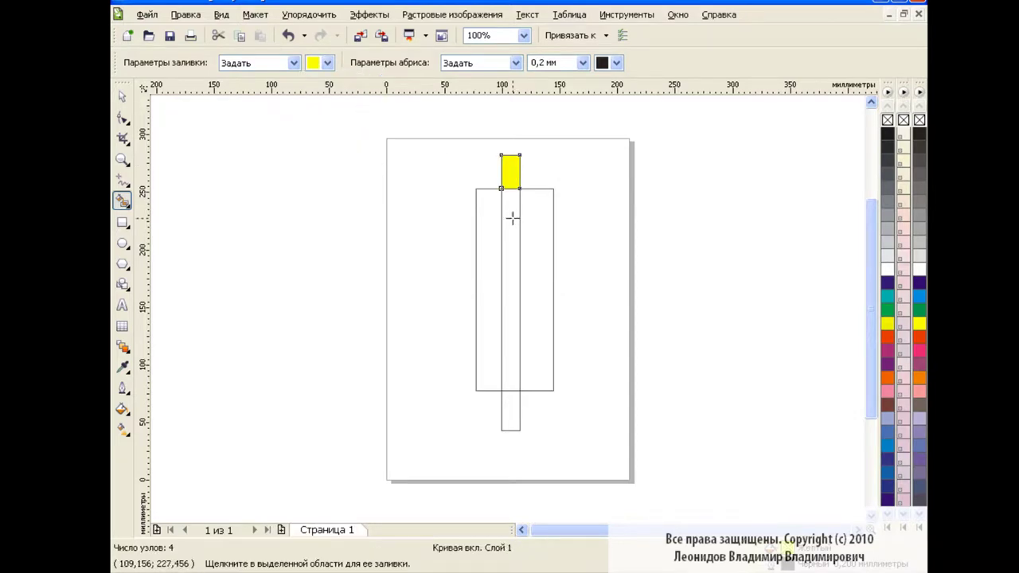
pyautogui.click(513, 218)
pyautogui.click(515, 426)
# Step: Delete the wider rectangle and the leftover original rectangle using the Object Manager
pyautogui.click(122, 96)
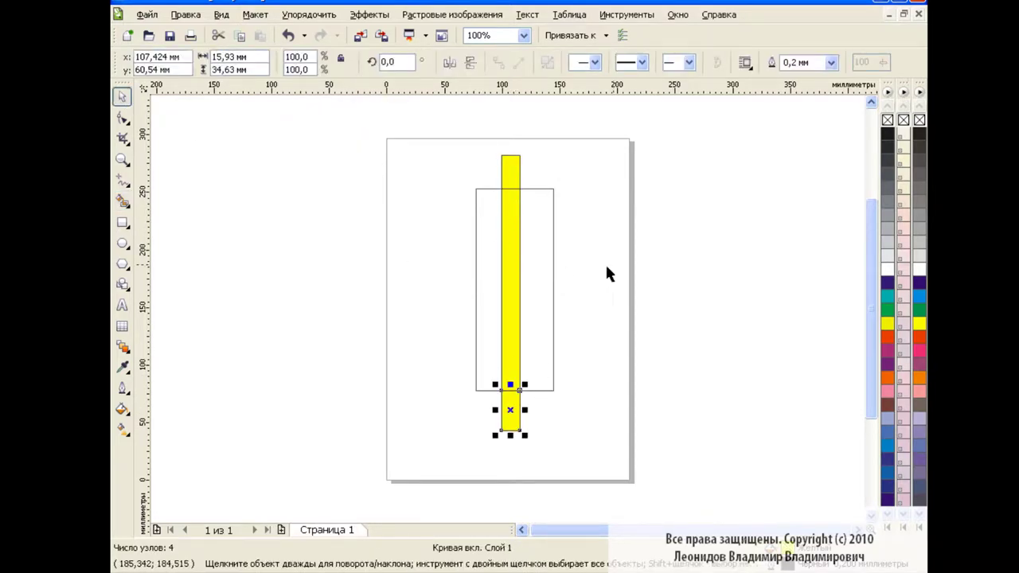
pyautogui.click(553, 252)
pyautogui.press('Delete')
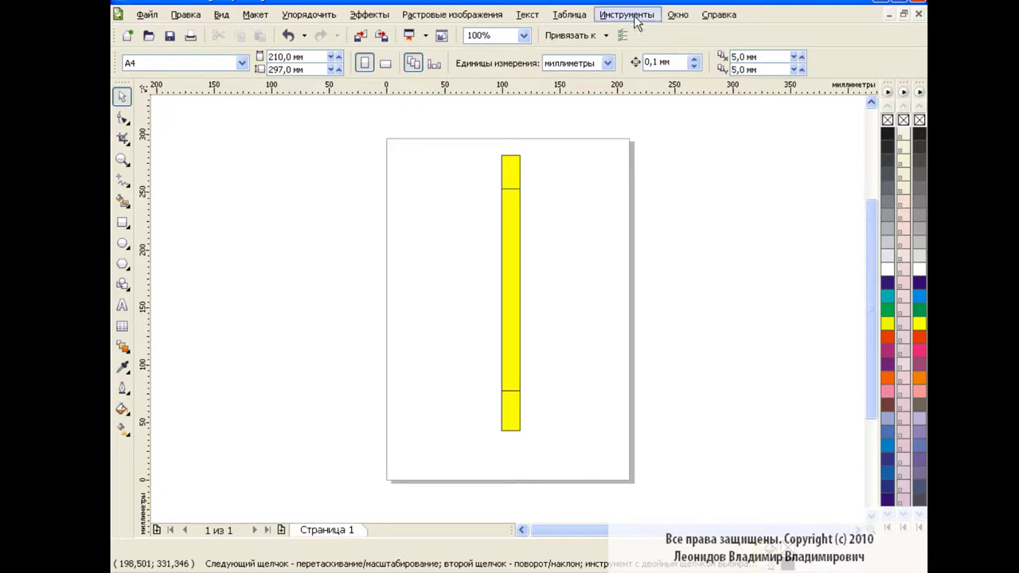
pyautogui.click(626, 14)
pyautogui.click(660, 105)
pyautogui.click(806, 201)
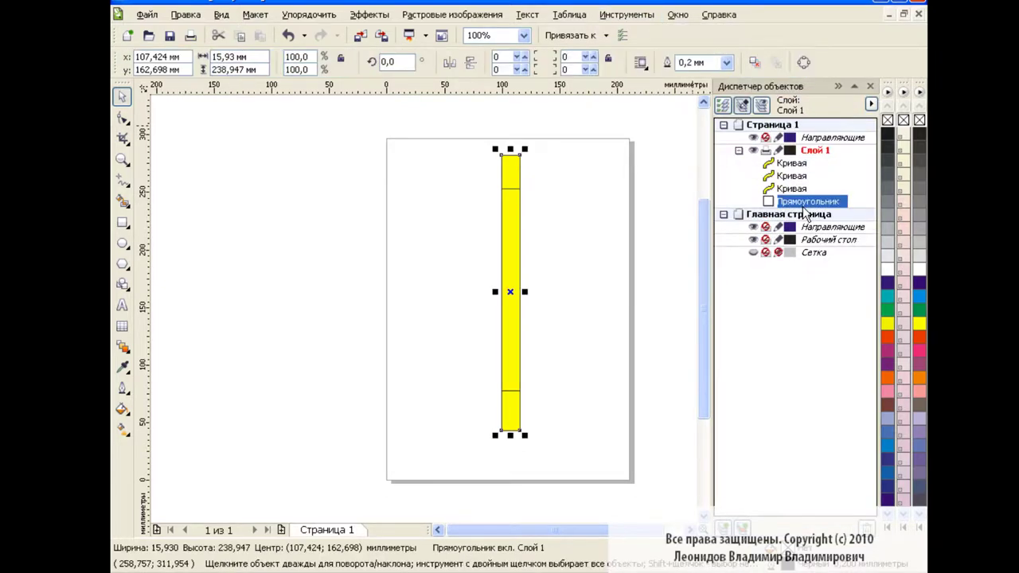
pyautogui.click(870, 86)
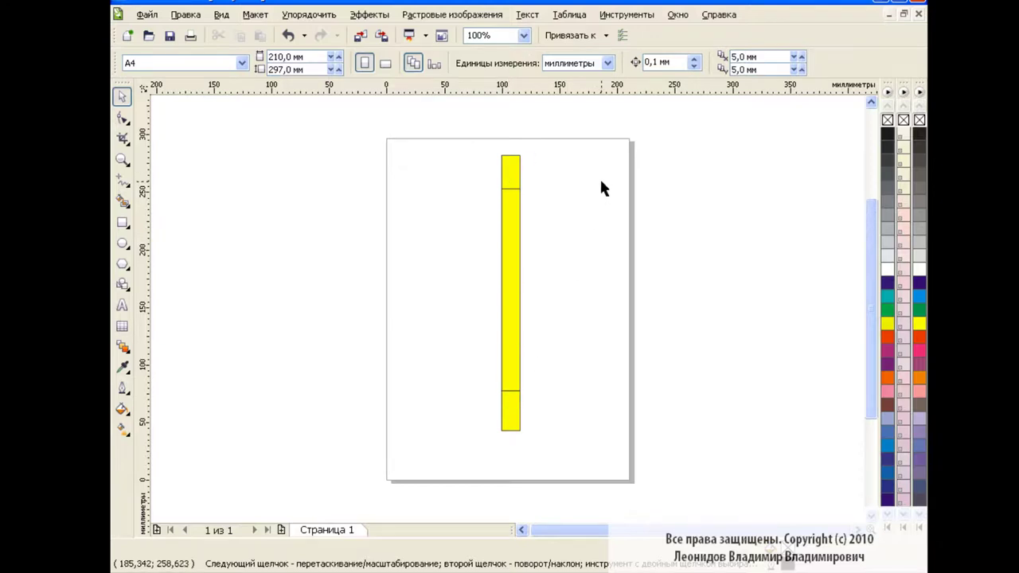
pyautogui.click(513, 207)
pyautogui.click(524, 35)
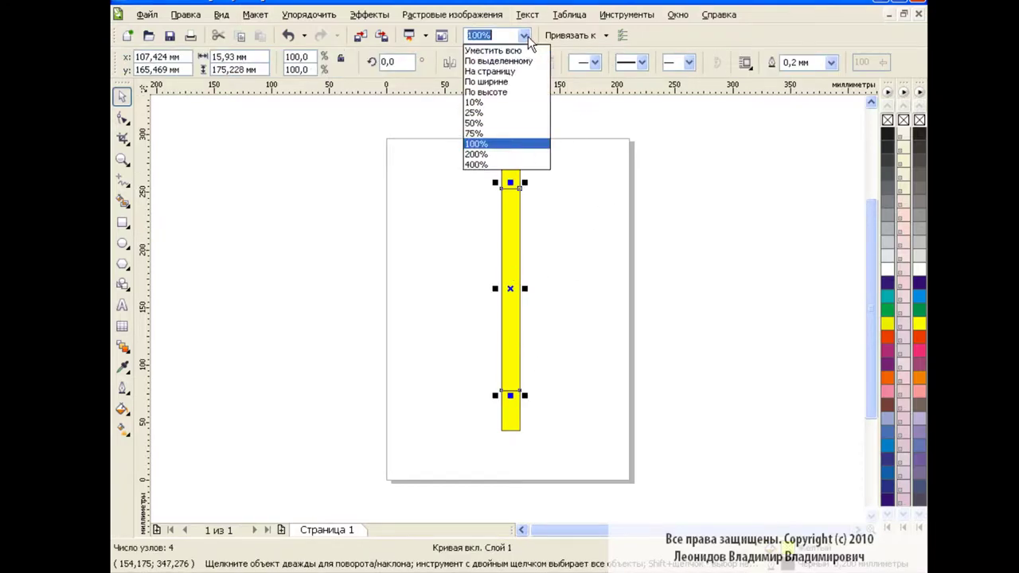
pyautogui.click(507, 165)
pyautogui.moveTo(867, 273); pyautogui.dragTo(866, 259)
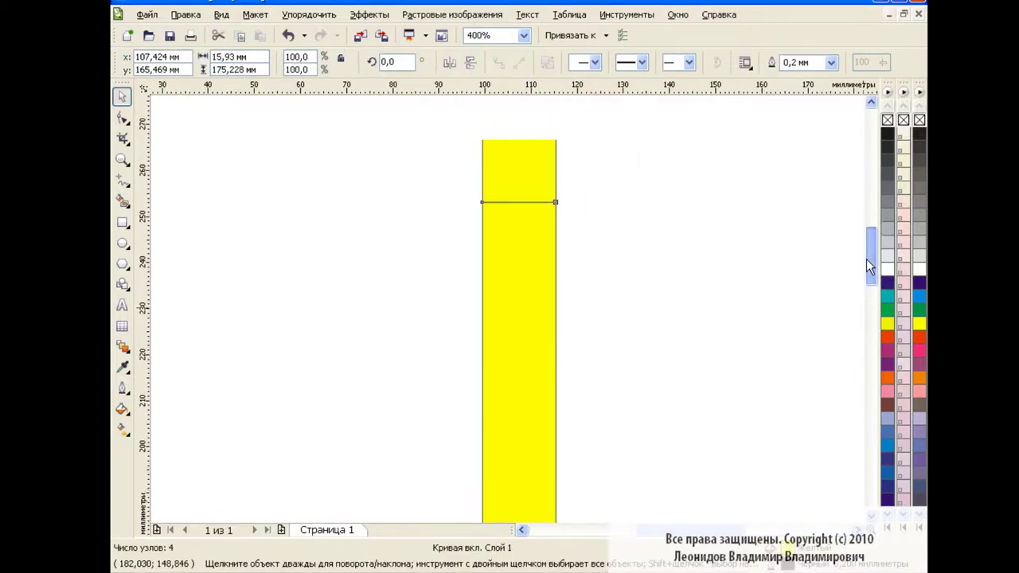
pyautogui.click(122, 117)
pyautogui.click(524, 35)
pyautogui.click(508, 138)
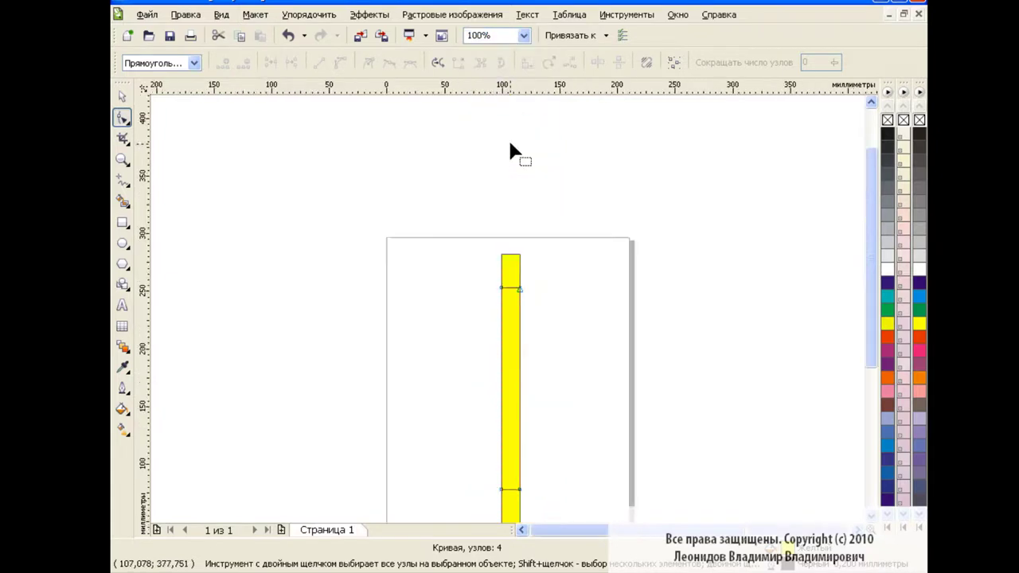
pyautogui.moveTo(875, 260); pyautogui.dragTo(875, 274)
pyautogui.moveTo(477, 207); pyautogui.dragTo(556, 434)
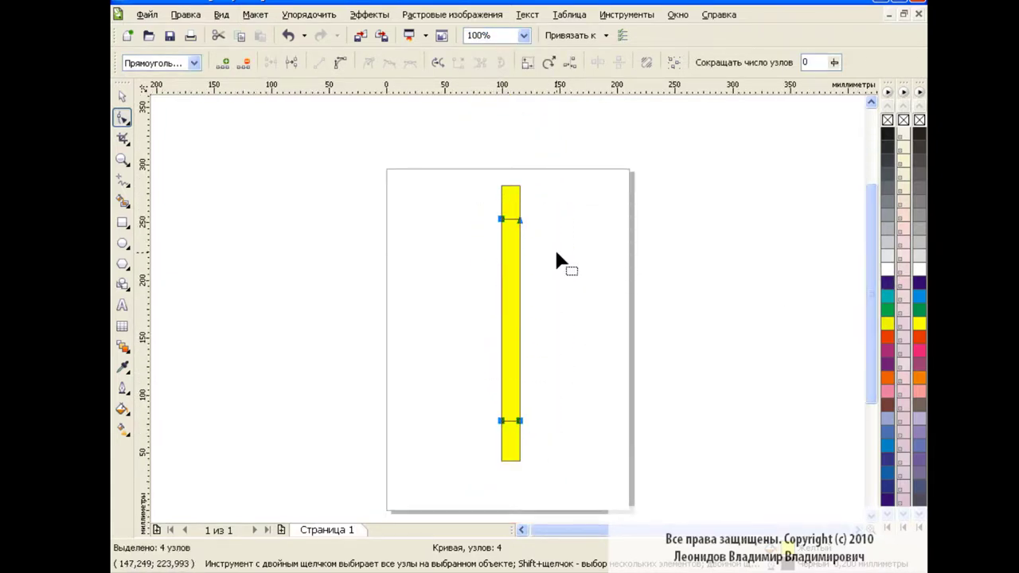
pyautogui.click(340, 65)
pyautogui.click(427, 204)
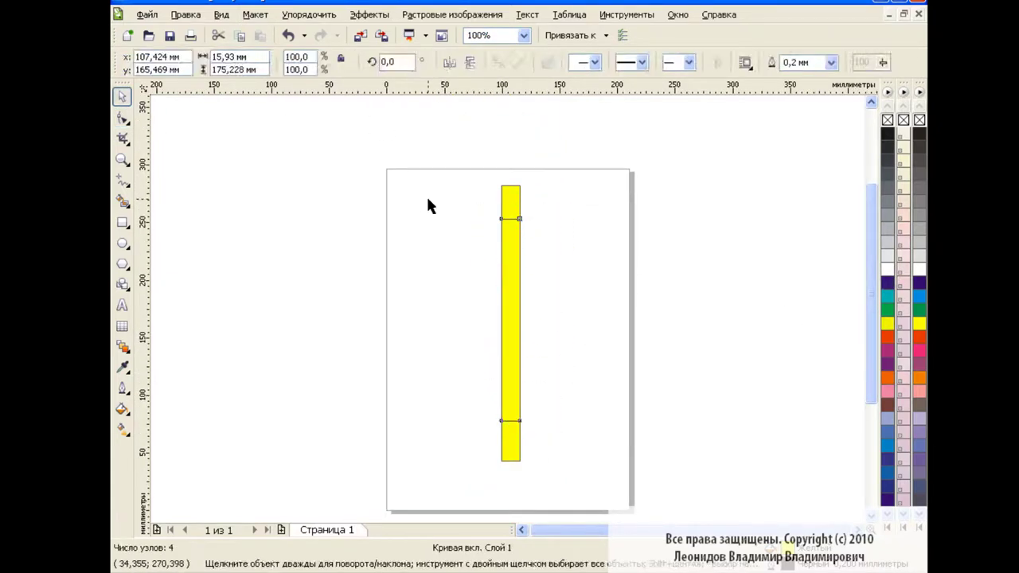
pyautogui.moveTo(465, 175); pyautogui.dragTo(530, 231)
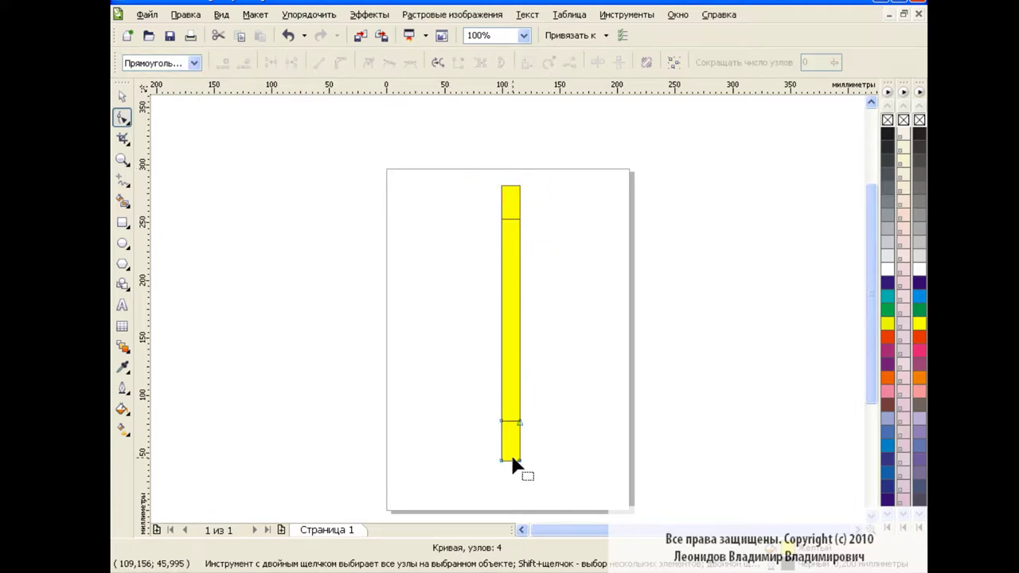
pyautogui.moveTo(516, 462); pyautogui.dragTo(483, 371)
pyautogui.press('space')
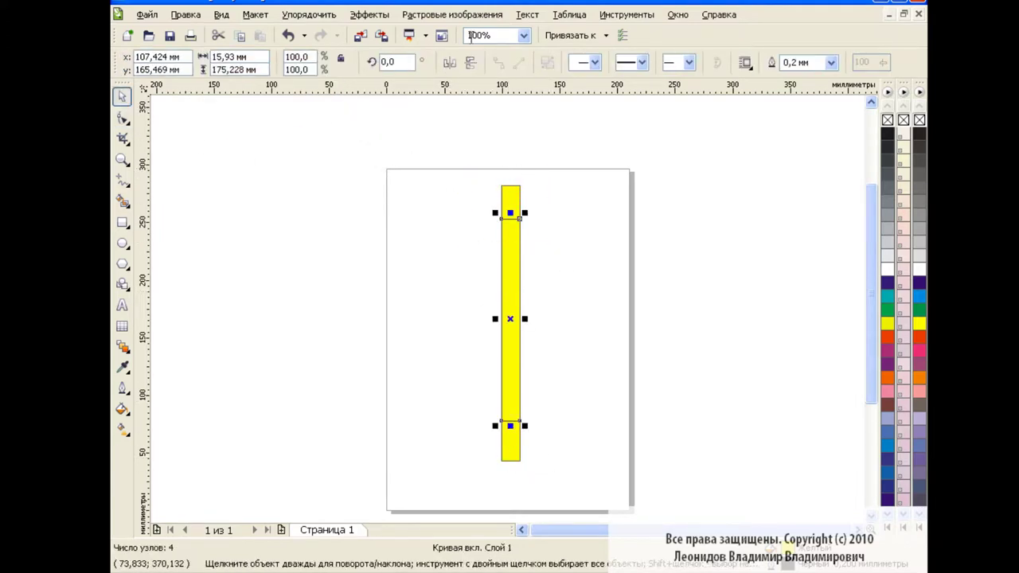
pyautogui.click(523, 35)
# Step: Zoom to 200% and select the middle section's top two nodes with the Shape tool
pyautogui.click(502, 154)
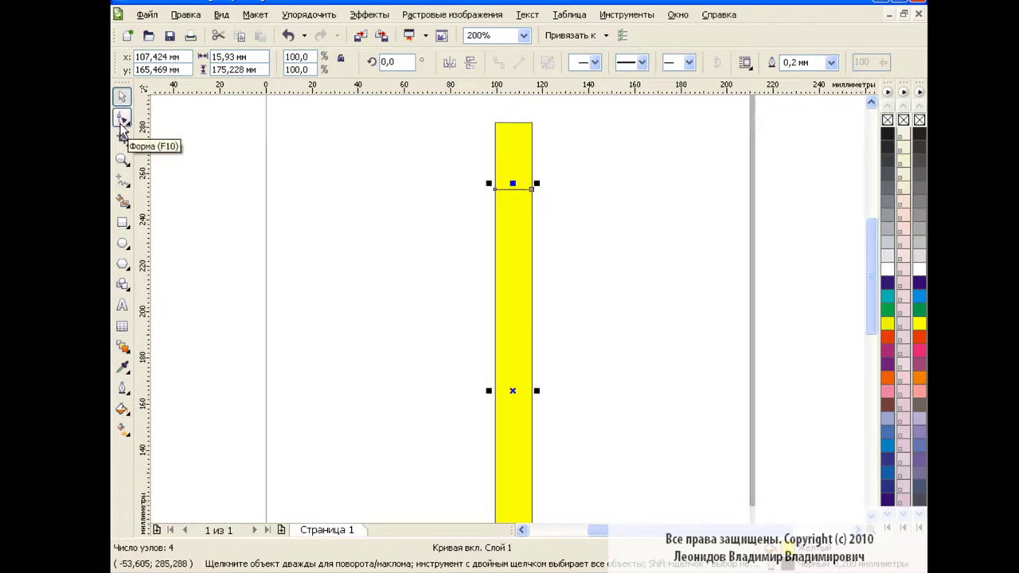
pyautogui.click(122, 118)
pyautogui.moveTo(473, 174); pyautogui.dragTo(576, 211)
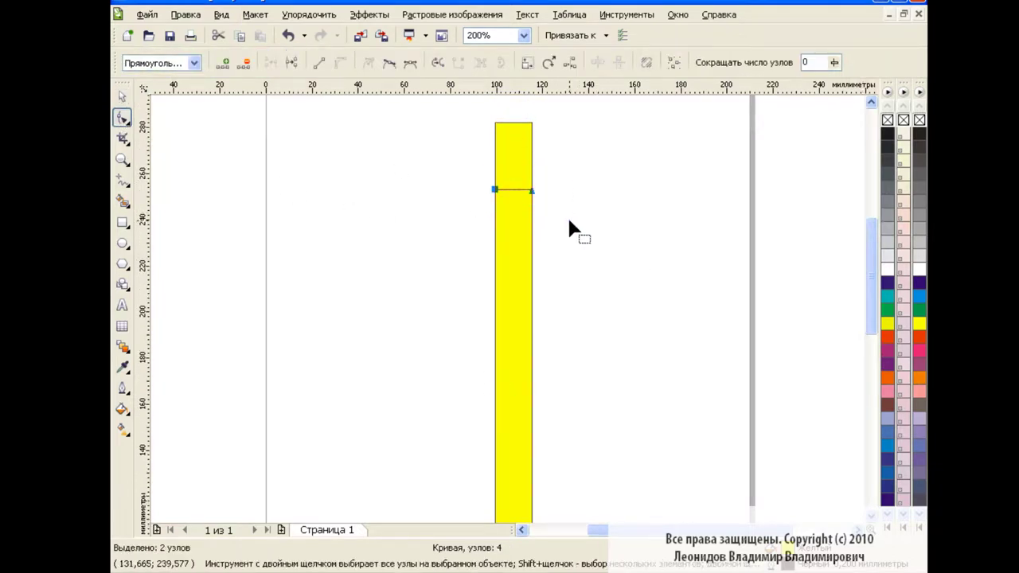
pyautogui.click(531, 190)
pyautogui.moveTo(480, 178); pyautogui.dragTo(571, 209)
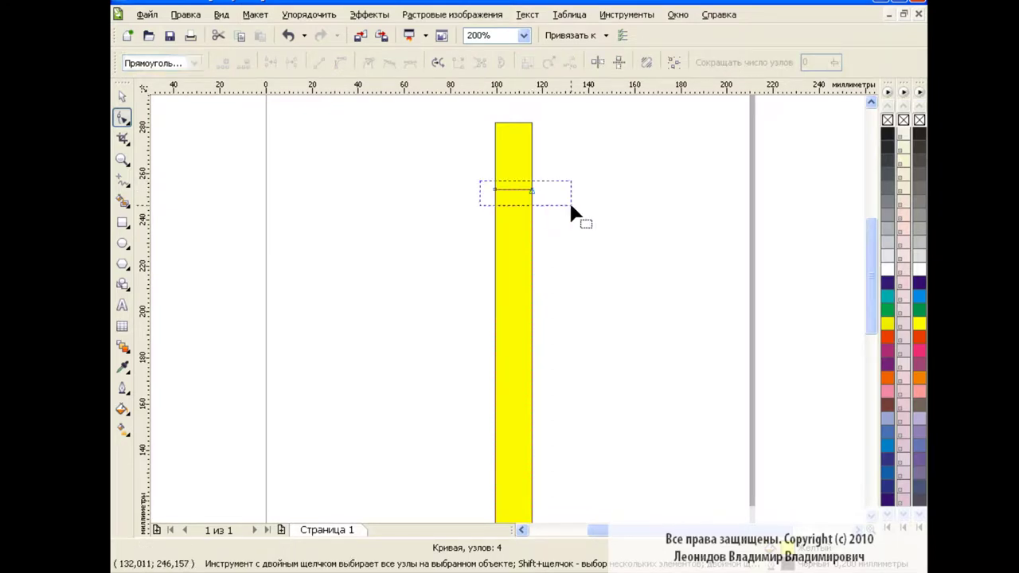
# Step: With horizontal node reflection on, pull the top nodes inward so the section tapers upward
pyautogui.click(598, 64)
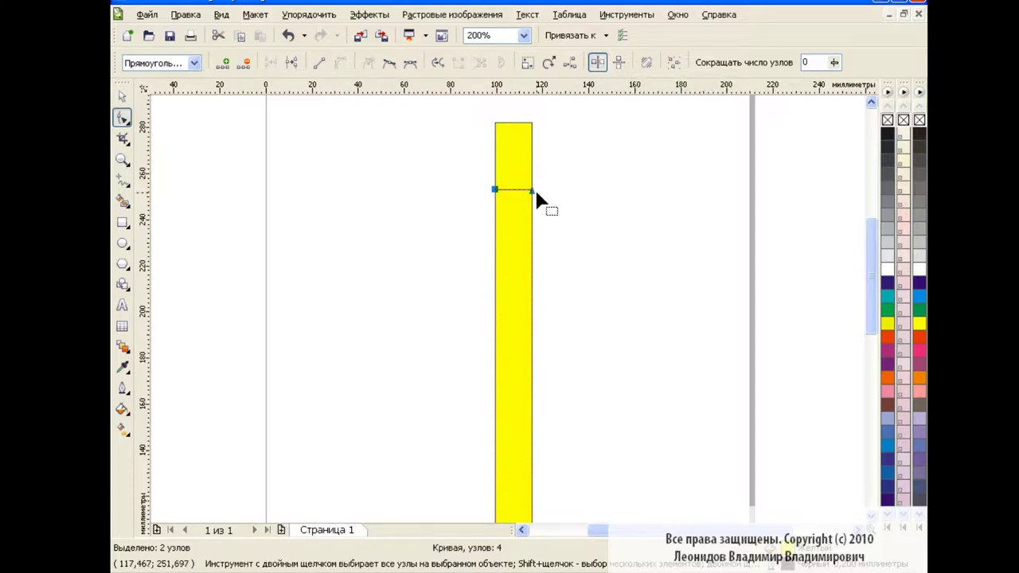
pyautogui.moveTo(532, 193); pyautogui.dragTo(529, 192)
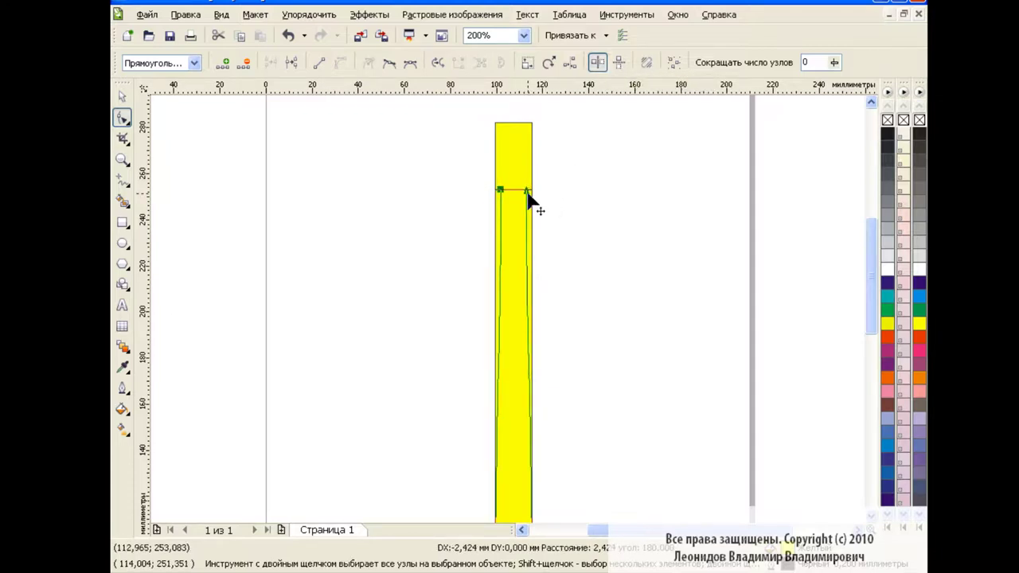
pyautogui.moveTo(529, 193); pyautogui.dragTo(527, 193)
pyautogui.moveTo(869, 236); pyautogui.dragTo(860, 302)
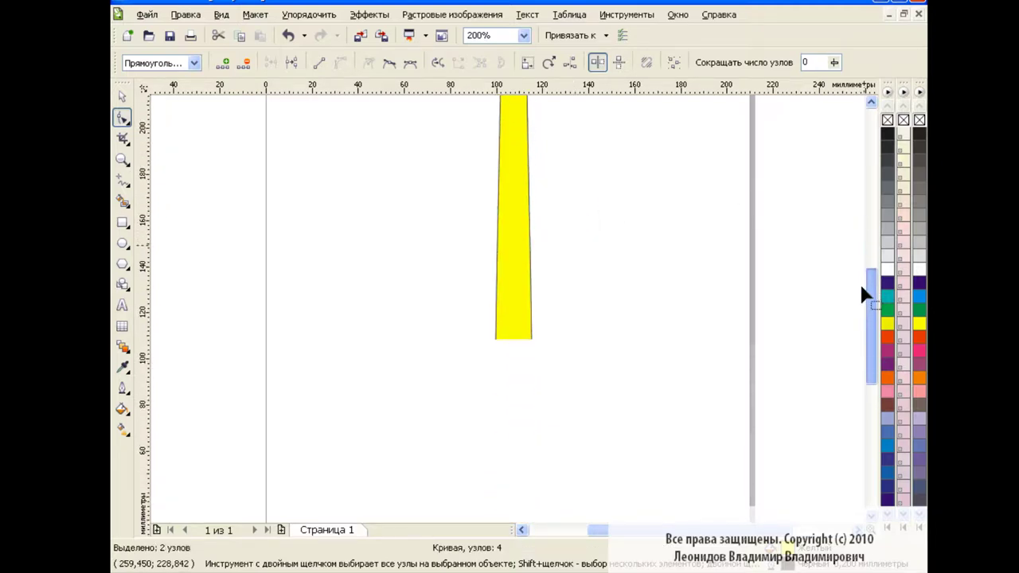
pyautogui.moveTo(478, 296); pyautogui.dragTo(539, 311)
pyautogui.click(623, 281)
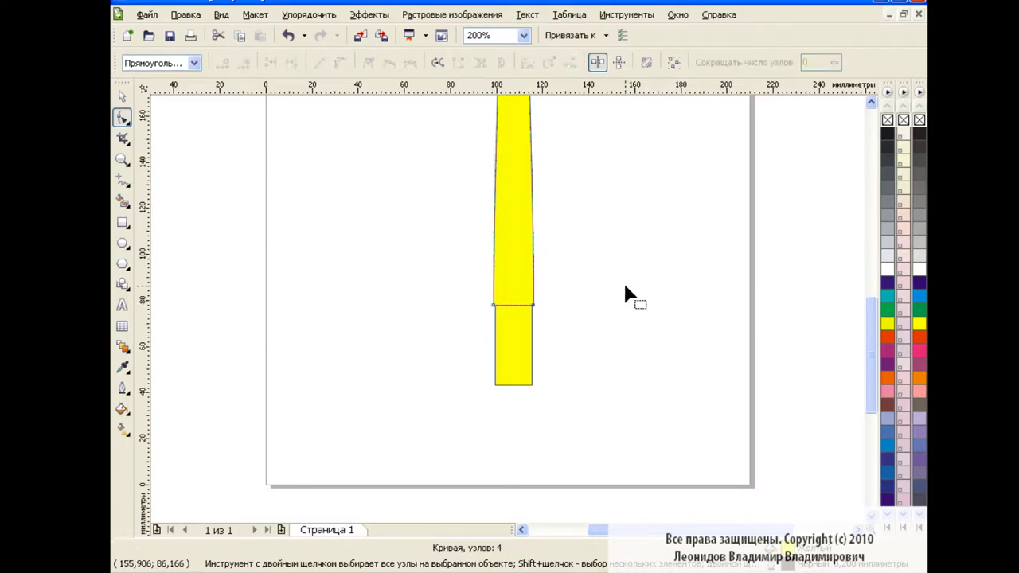
# Step: At 100% zoom, bend the middle section's left and right edges into curves swelling near its lower end
pyautogui.click(524, 35)
pyautogui.click(494, 143)
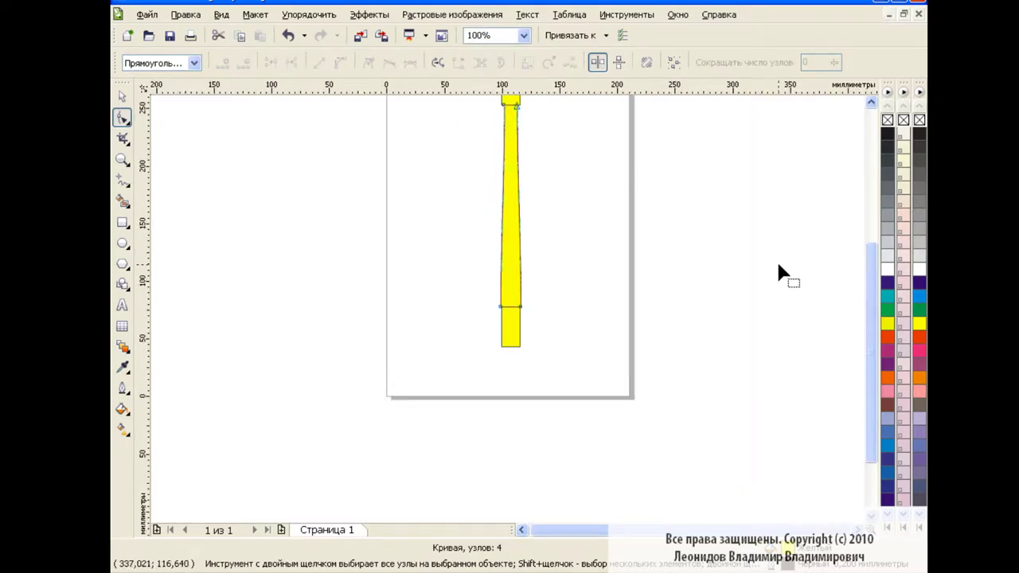
pyautogui.click(518, 391)
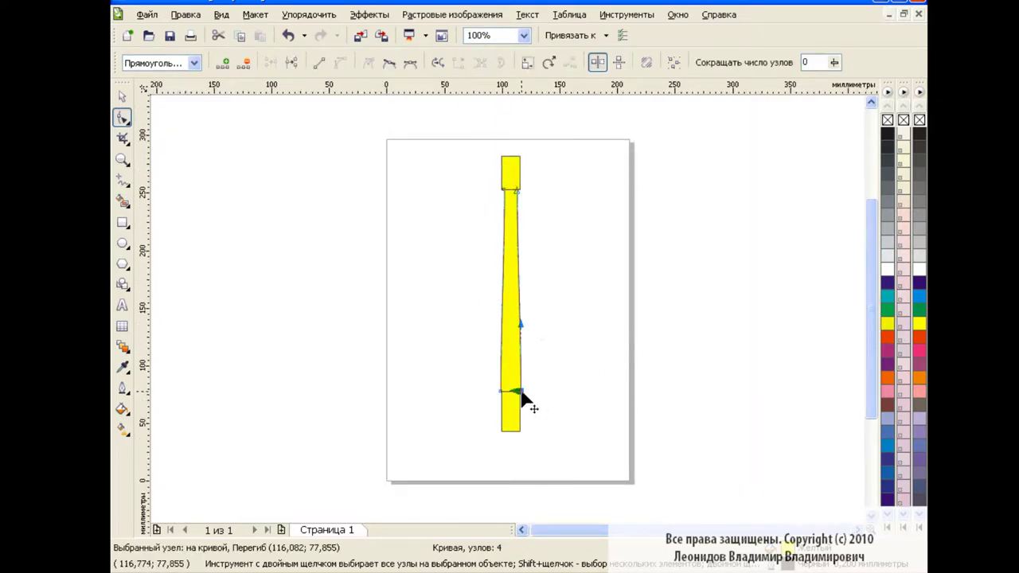
pyautogui.moveTo(521, 331)
pyautogui.mouseDown()
pyautogui.moveTo(522, 360)
pyautogui.moveTo(493, 339)
pyautogui.moveTo(527, 348)
pyautogui.moveTo(525, 338)
pyautogui.moveTo(494, 348)
pyautogui.moveTo(494, 336)
pyautogui.mouseUp()
pyautogui.click(498, 391)
pyautogui.click(519, 391)
pyautogui.click(499, 391)
pyautogui.click(122, 96)
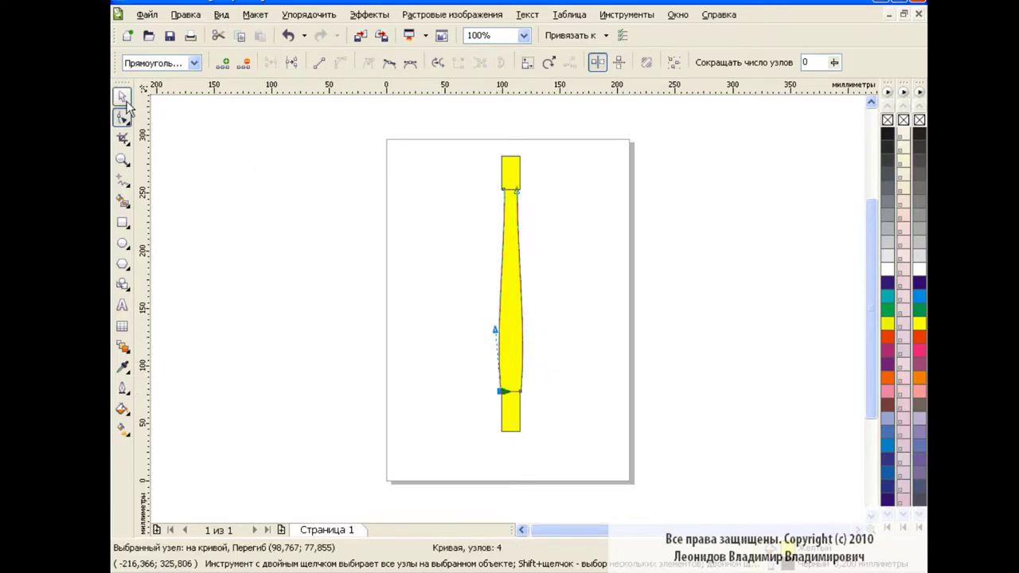
pyautogui.press('Escape')
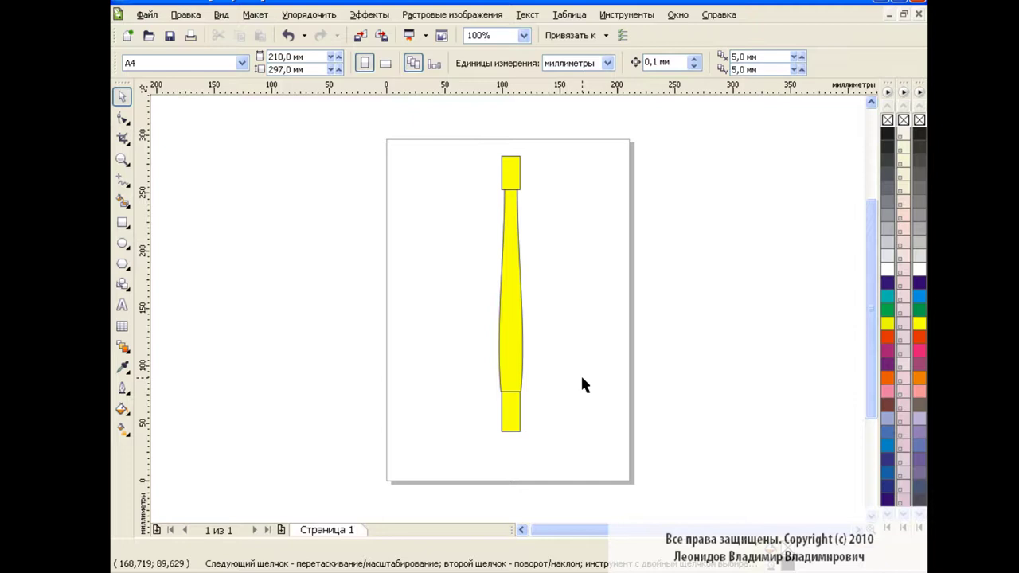
# Step: At 200% zoom, pull the top piece's bottom nodes inward together with horizontal reflection
pyautogui.click(524, 35)
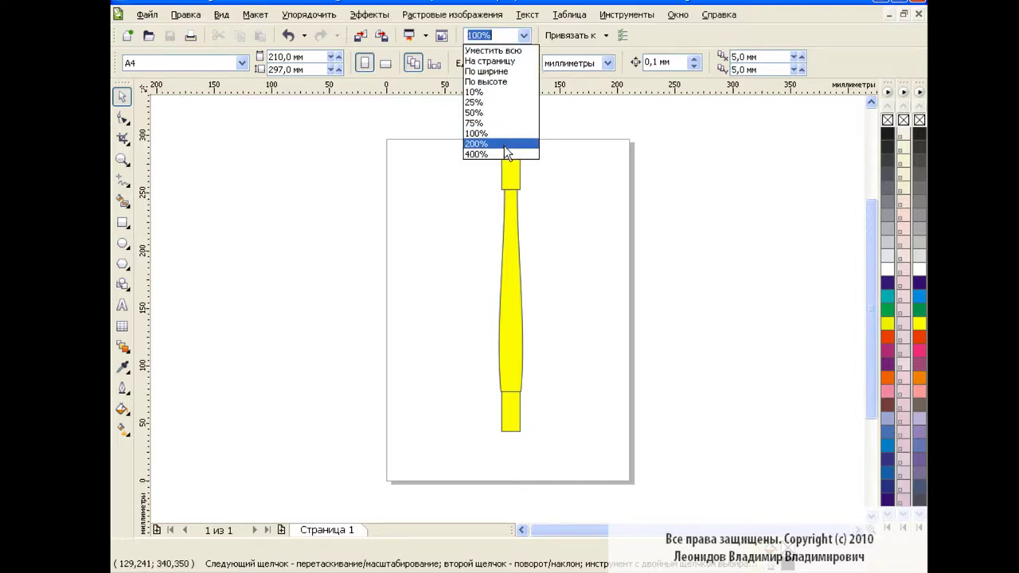
pyautogui.click(487, 146)
pyautogui.press('Tab')
pyautogui.click(122, 117)
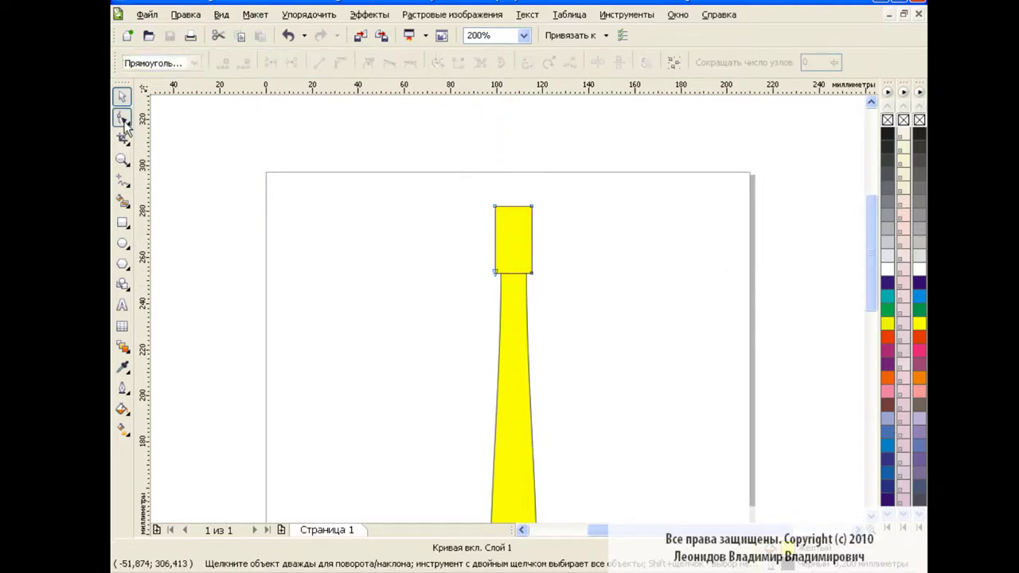
pyautogui.moveTo(483, 262); pyautogui.dragTo(563, 292)
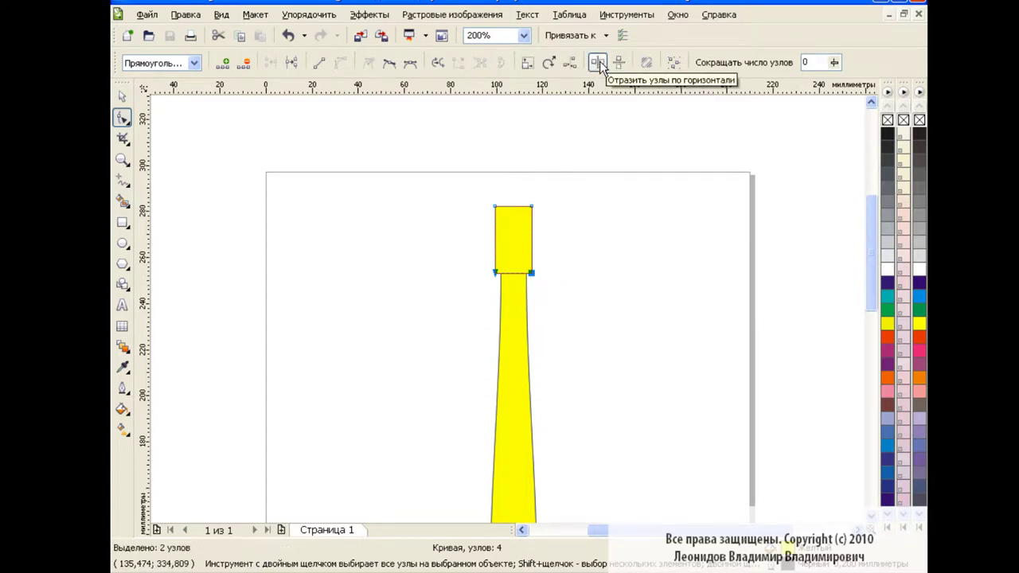
pyautogui.click(598, 63)
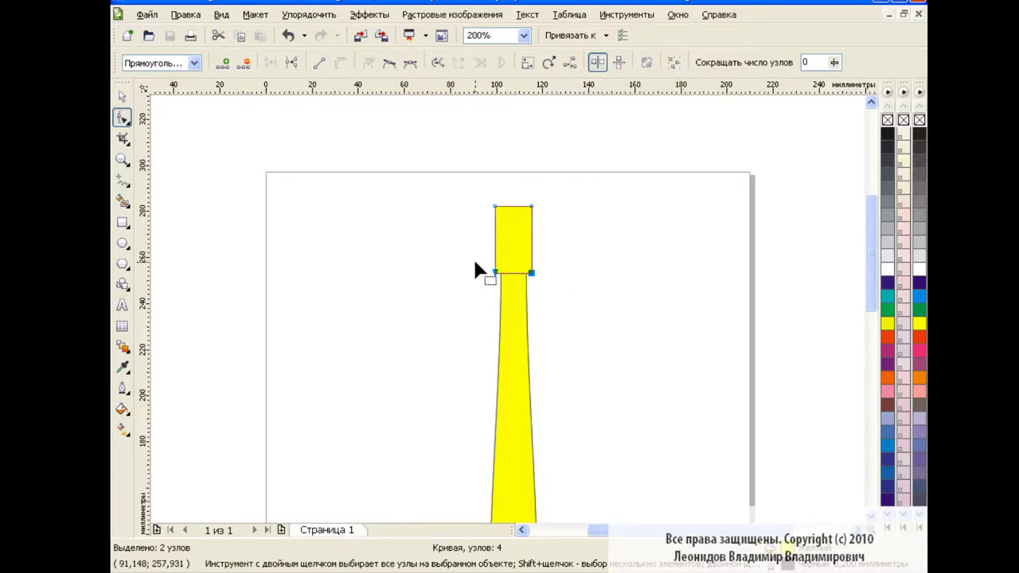
pyautogui.moveTo(475, 259); pyautogui.dragTo(557, 293)
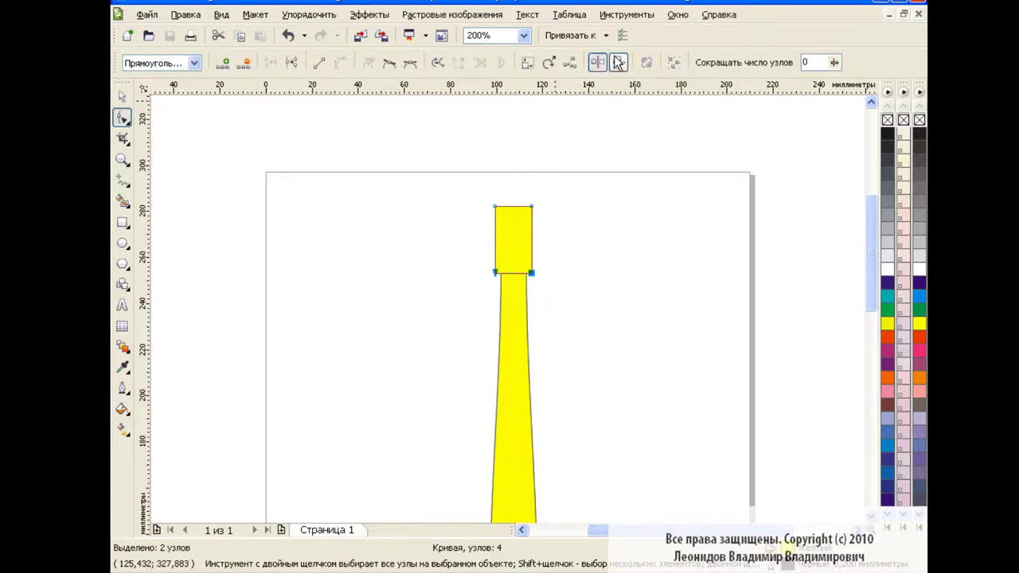
pyautogui.moveTo(531, 274); pyautogui.dragTo(527, 274)
pyautogui.click(556, 271)
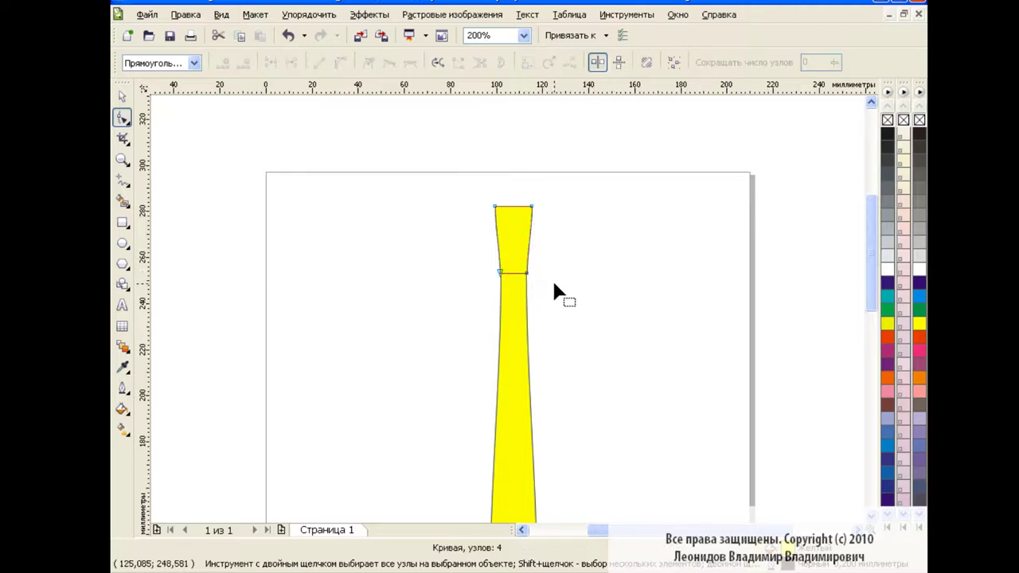
# Step: Nudge the top piece's junction nodes slightly left so it meets the middle piece
pyautogui.press('space')
pyautogui.click(366, 259)
pyautogui.click(516, 240)
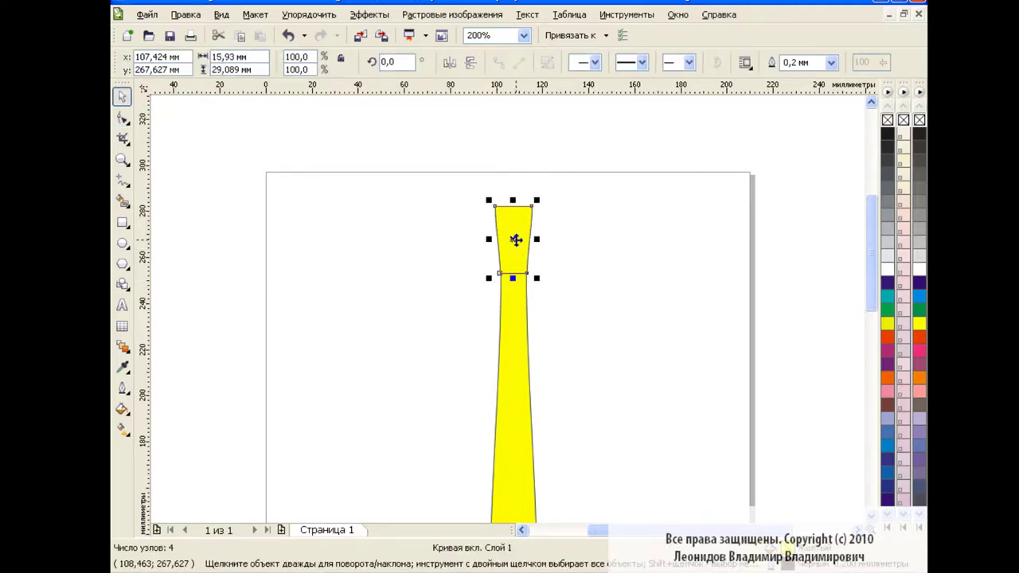
pyautogui.press('space')
pyautogui.moveTo(527, 273); pyautogui.dragTo(525, 275)
pyautogui.press('space')
pyautogui.click(403, 270)
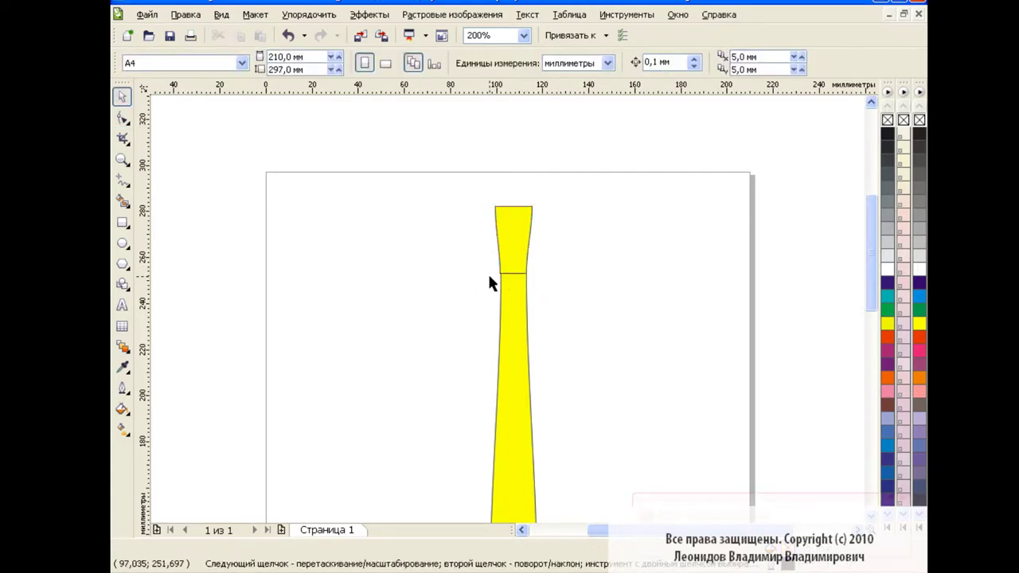
pyautogui.click(525, 237)
# Step: Pull the top piece's two top corner nodes together into a single point
pyautogui.press('space')
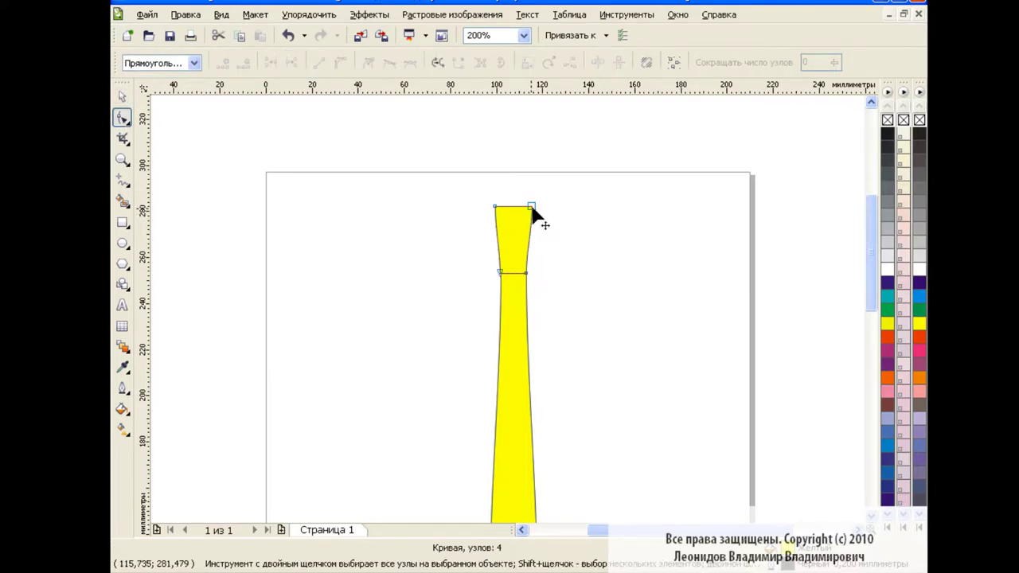
pyautogui.click(530, 207)
pyautogui.click(532, 207)
pyautogui.click(495, 207)
pyautogui.keyDown('shift'); pyautogui.click(534, 208); pyautogui.keyUp('shift')
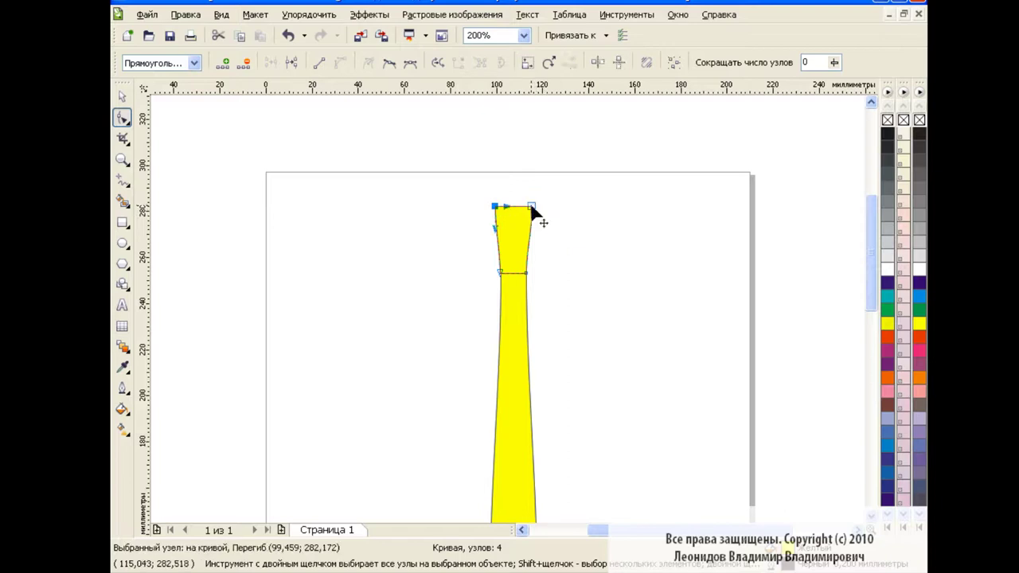
pyautogui.moveTo(495, 206)
pyautogui.mouseDown()
pyautogui.moveTo(486, 195)
pyautogui.moveTo(538, 212)
pyautogui.moveTo(510, 209)
pyautogui.moveTo(525, 208)
pyautogui.moveTo(521, 222)
pyautogui.mouseUp()
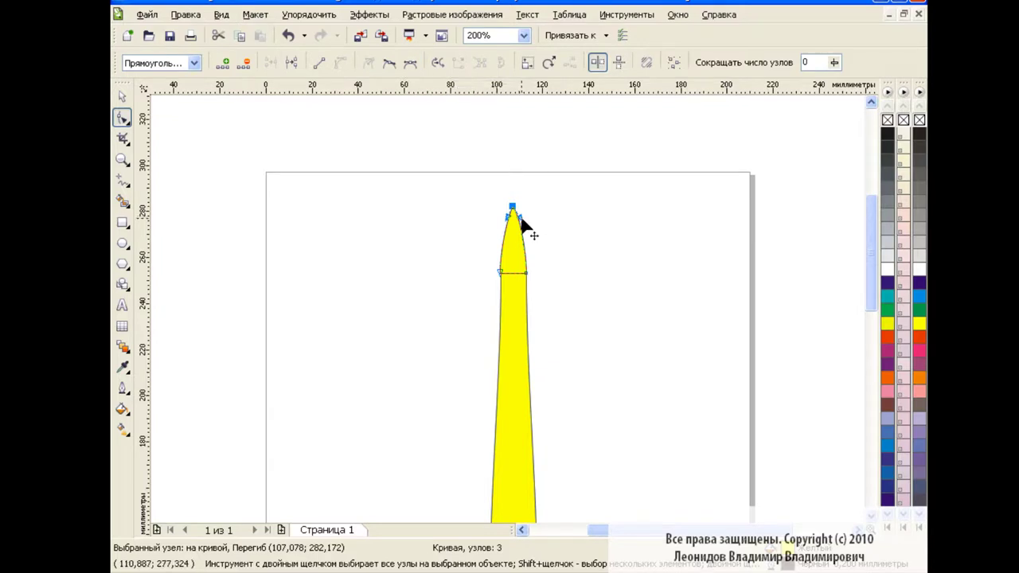
# Step: Make the tip node symmetric and curve the tip's sides down to the junction nodes
pyautogui.moveTo(528, 220); pyautogui.dragTo(510, 217)
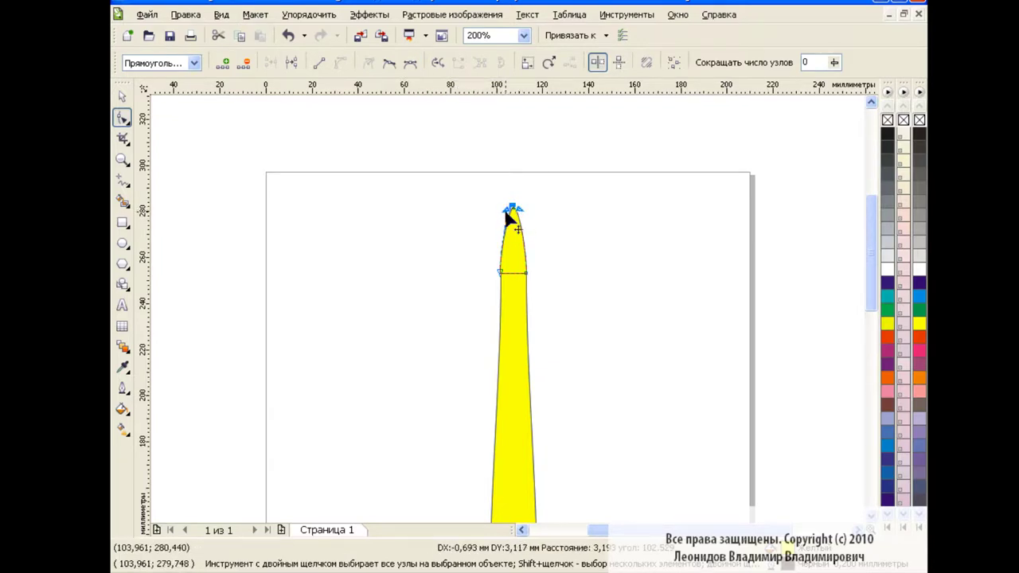
pyautogui.click(410, 62)
pyautogui.moveTo(522, 206); pyautogui.dragTo(519, 206)
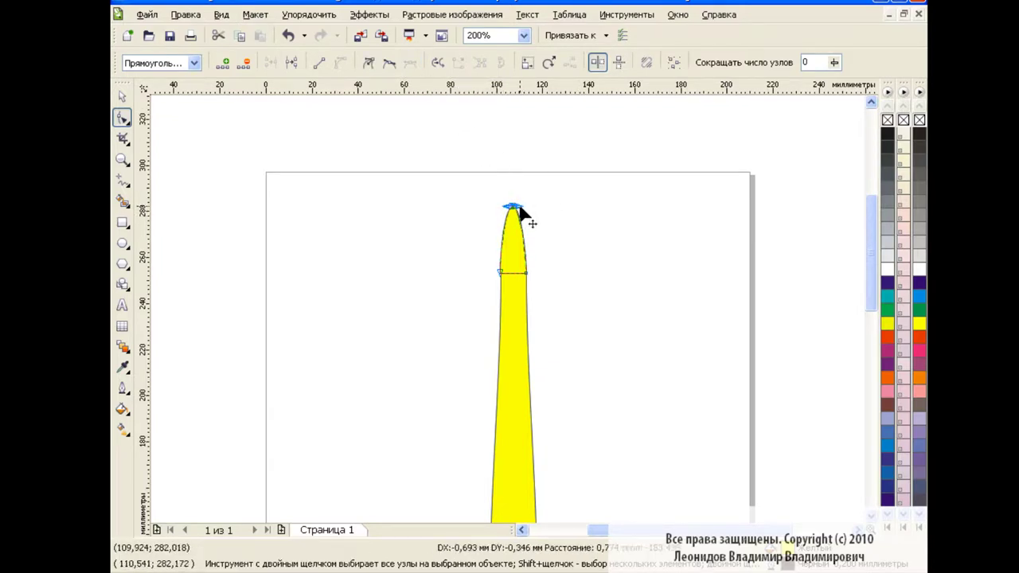
pyautogui.click(526, 273)
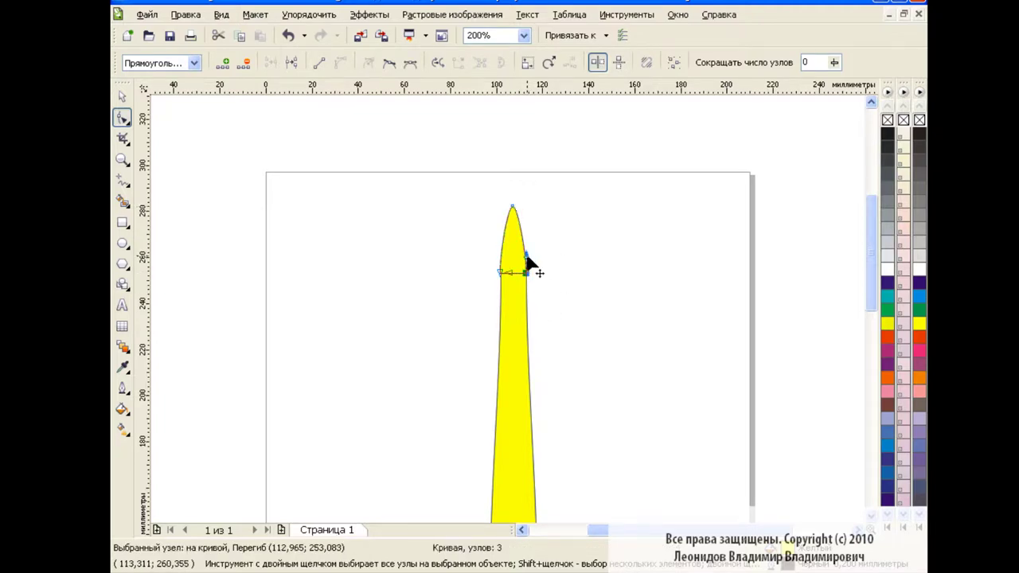
pyautogui.moveTo(527, 264); pyautogui.dragTo(505, 243)
pyautogui.click(500, 272)
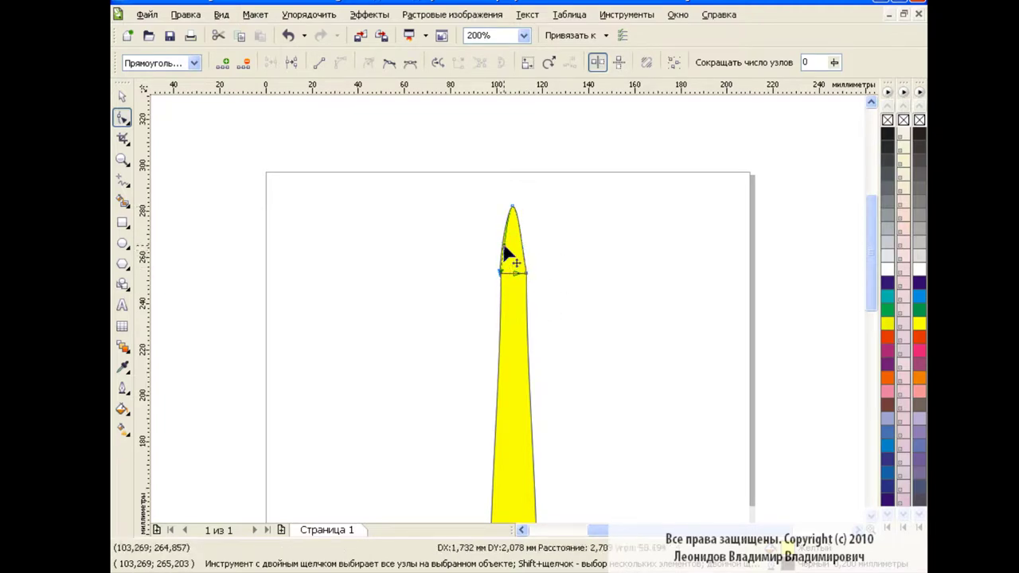
# Step: Select the yellow tip and start reshaping its lower-left edge with the Shape tool
pyautogui.click(123, 96)
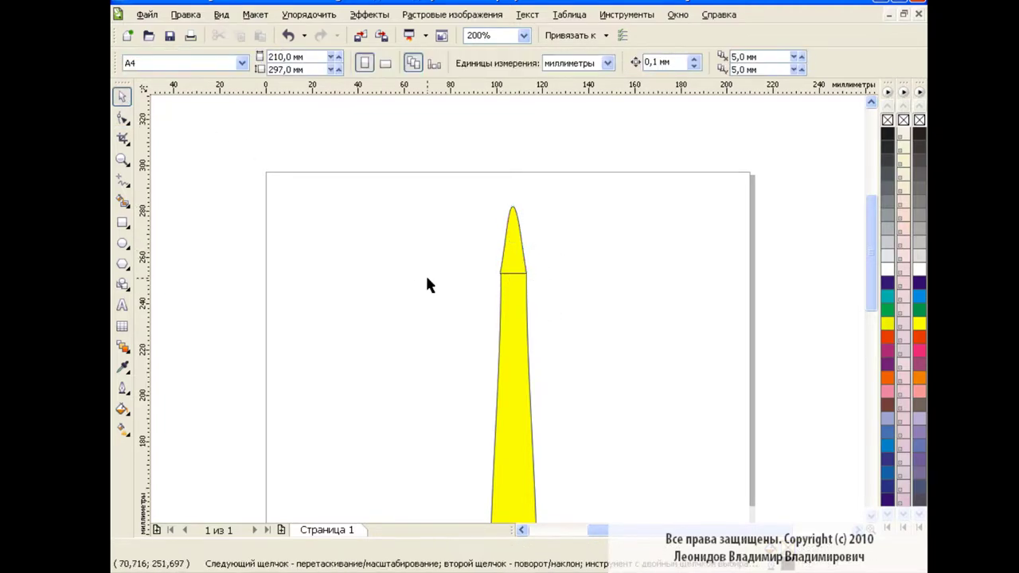
pyautogui.moveTo(870, 219); pyautogui.dragTo(868, 235)
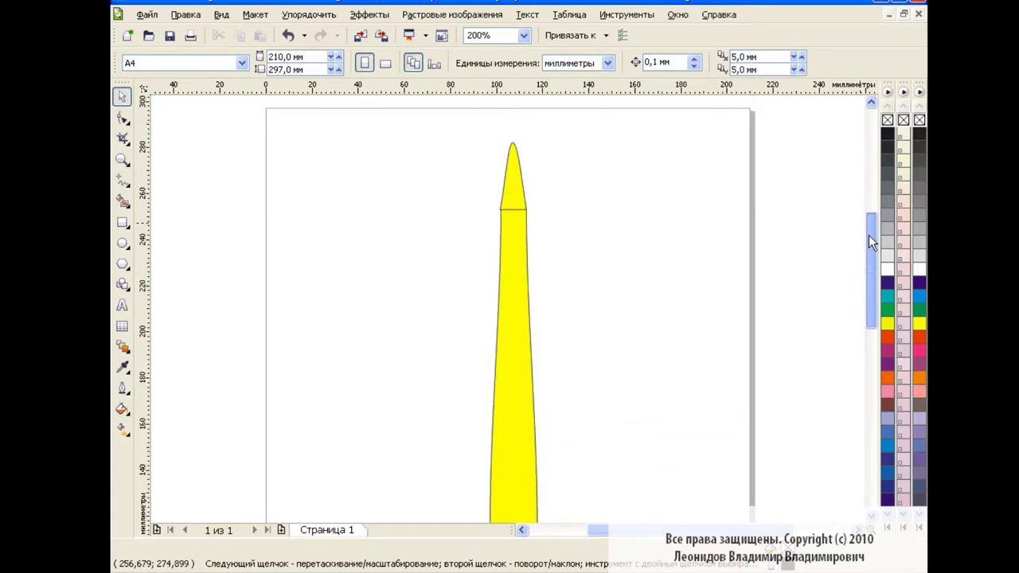
pyautogui.click(511, 197)
pyautogui.click(123, 117)
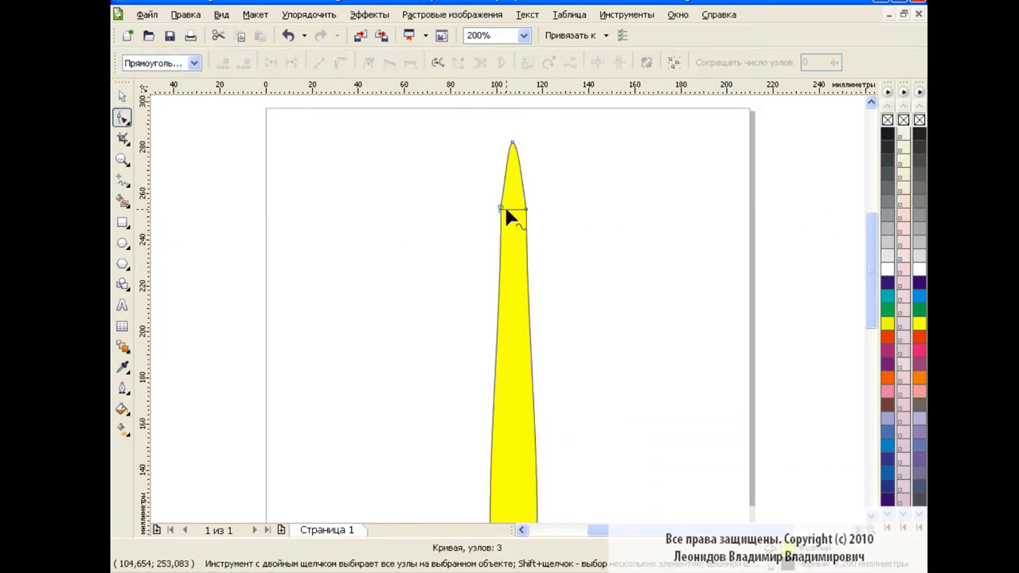
pyautogui.click(502, 208)
pyautogui.moveTo(511, 211); pyautogui.dragTo(518, 216)
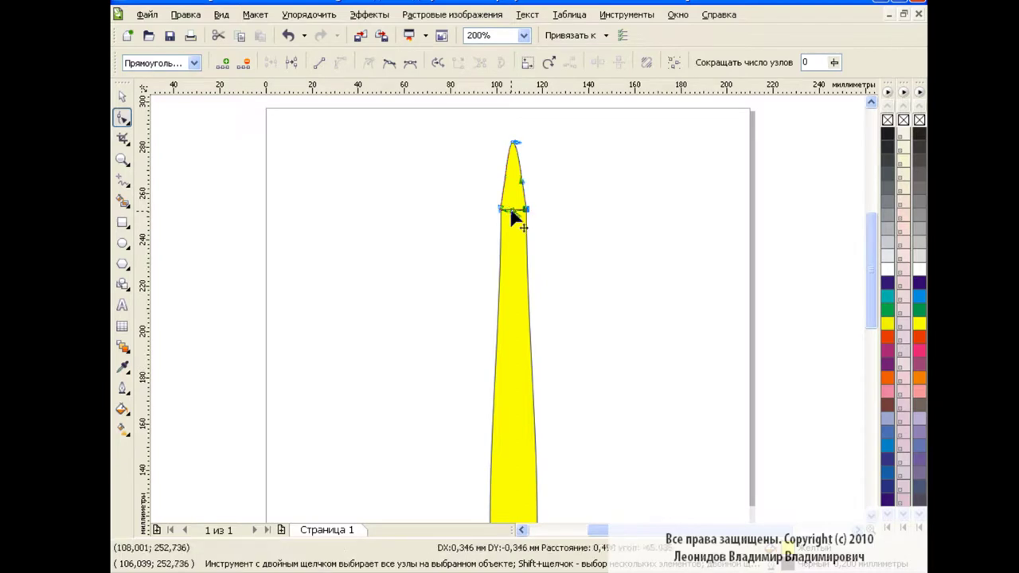
pyautogui.click(120, 99)
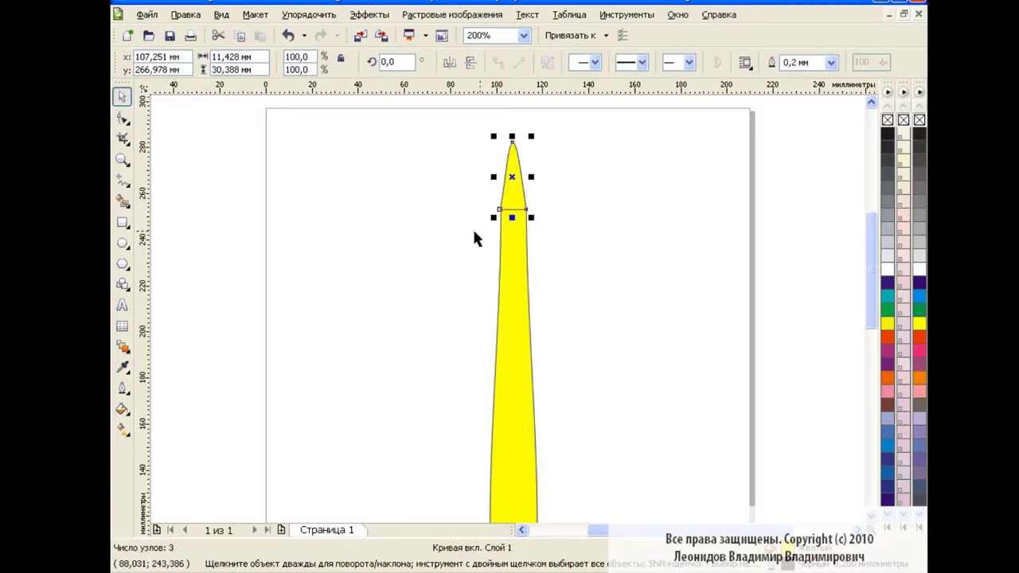
pyautogui.click(121, 118)
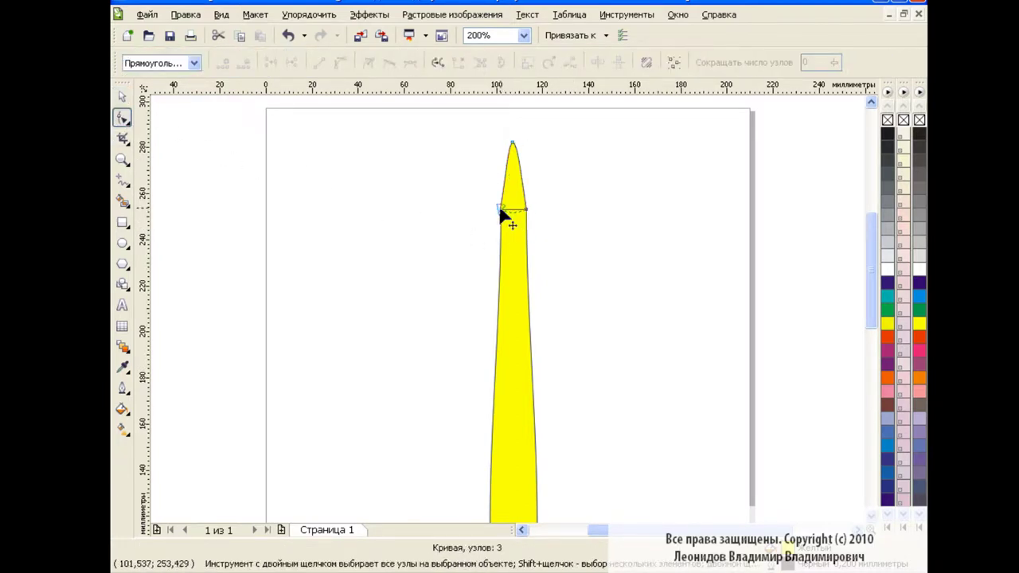
# Step: Bow the tip's lower edge downward into a gentle curve, then deselect
pyautogui.press('space')
pyautogui.click(513, 192)
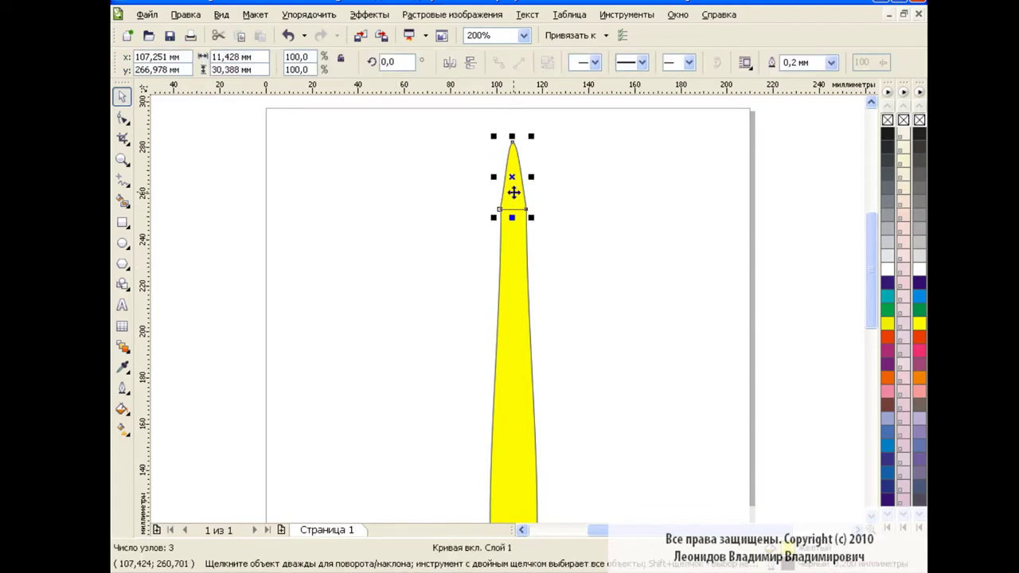
pyautogui.click(602, 288)
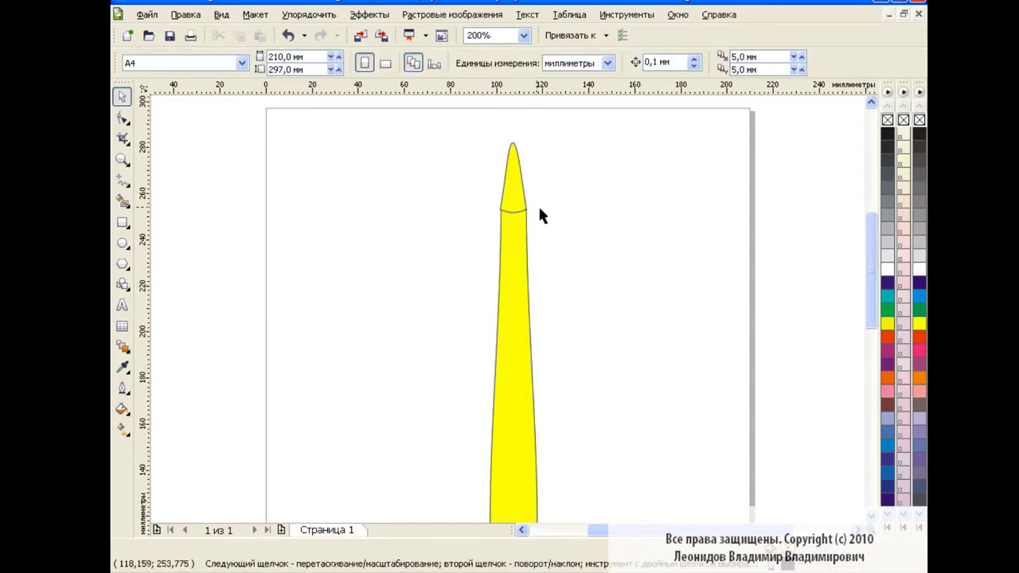
pyautogui.press('Tab')
pyautogui.press('F10')
pyautogui.moveTo(516, 217); pyautogui.dragTo(513, 224)
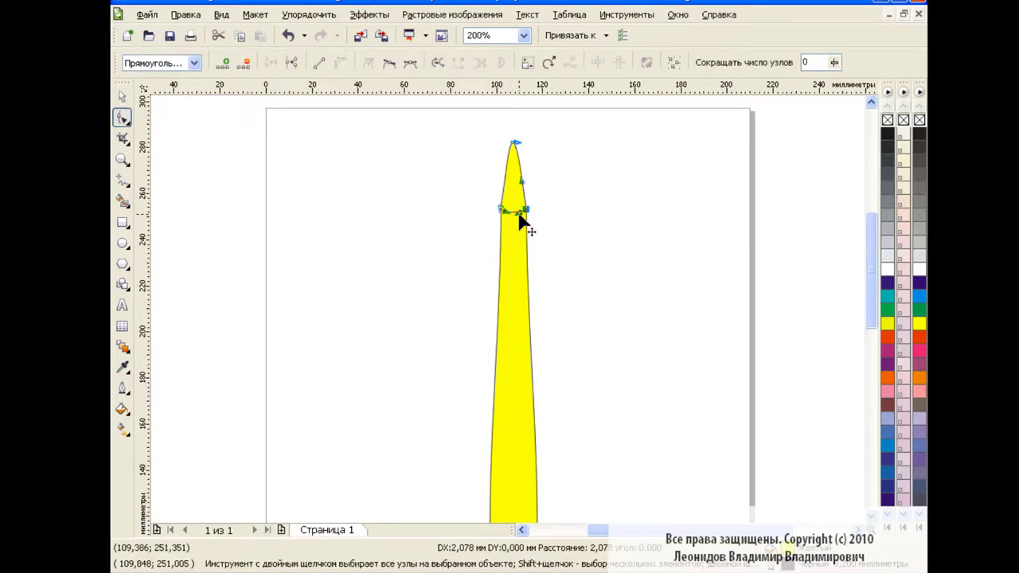
pyautogui.moveTo(509, 215); pyautogui.dragTo(521, 219)
pyautogui.press('space')
pyautogui.click(629, 313)
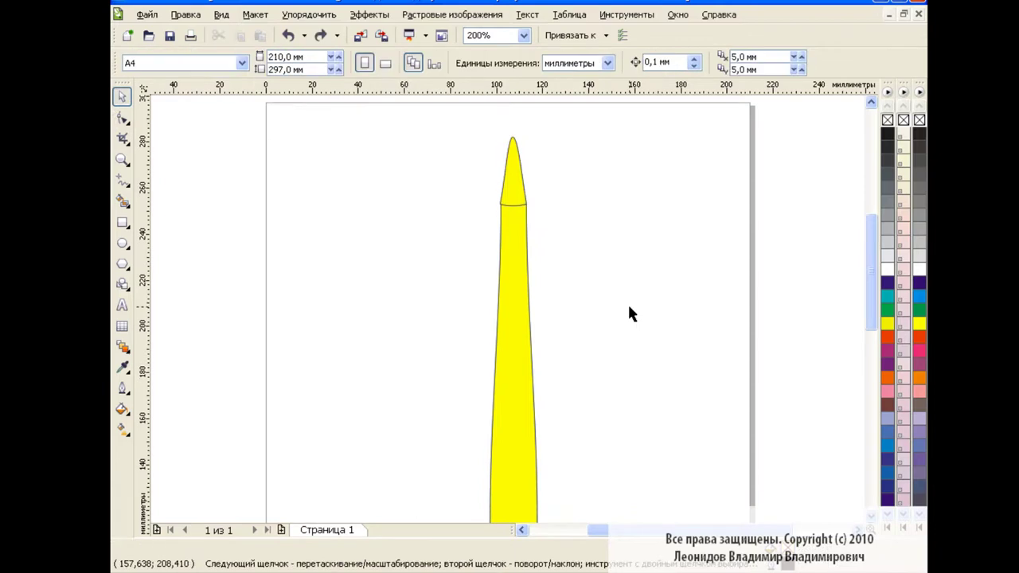
# Step: Adjust the bottom block's joint and lower nodes so it narrows toward its lower end
pyautogui.scroll(-5, 870, 254)
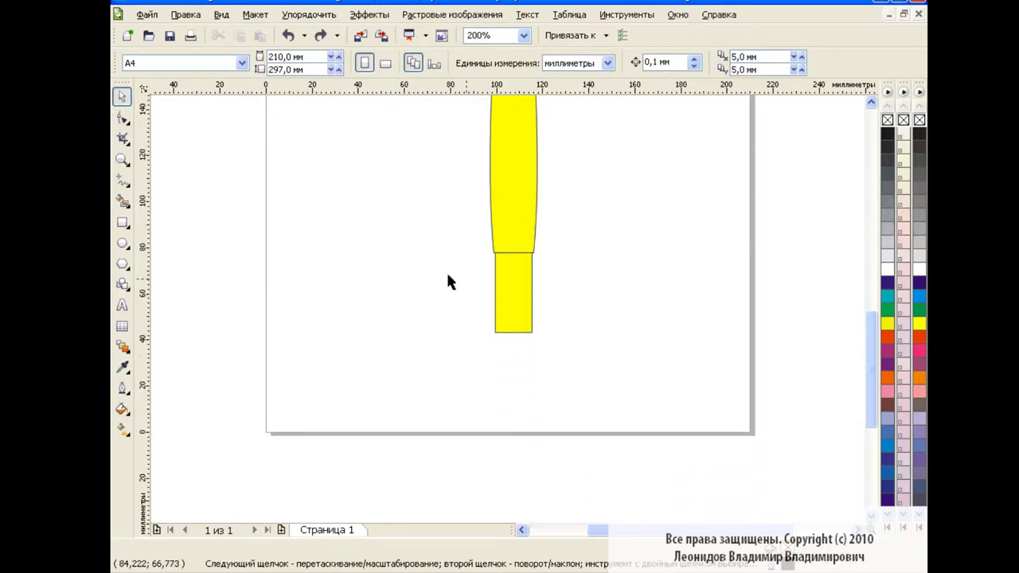
pyautogui.press('Tab')
pyautogui.press('space')
pyautogui.moveTo(468, 235); pyautogui.dragTo(558, 272)
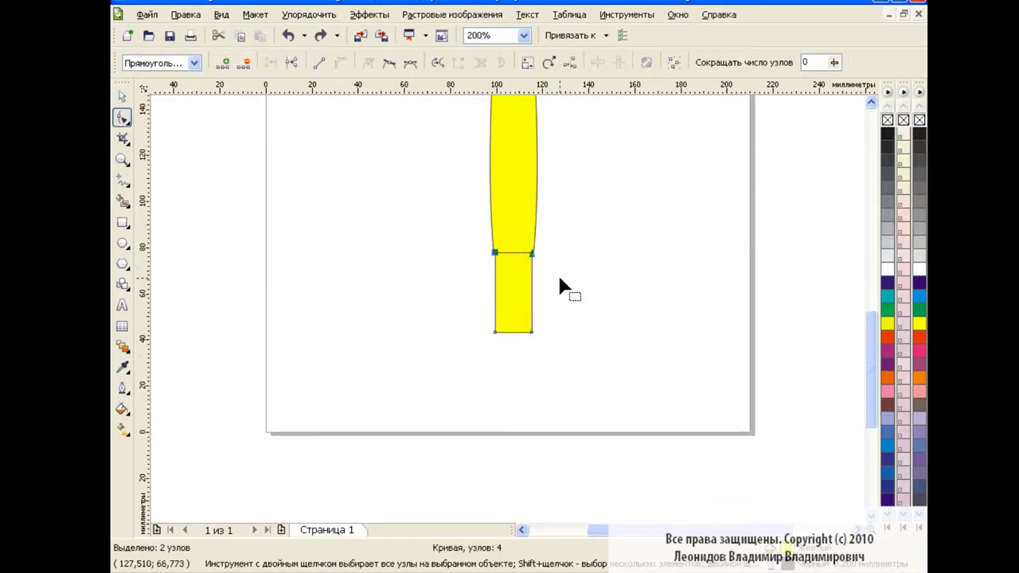
pyautogui.click(533, 254)
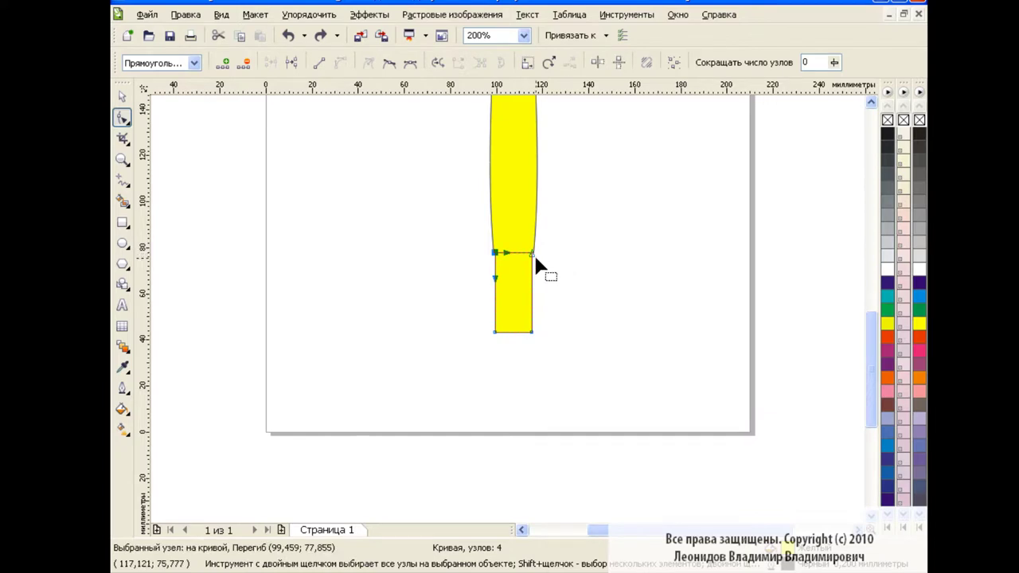
pyautogui.moveTo(471, 231); pyautogui.dragTo(549, 271)
pyautogui.click(607, 133)
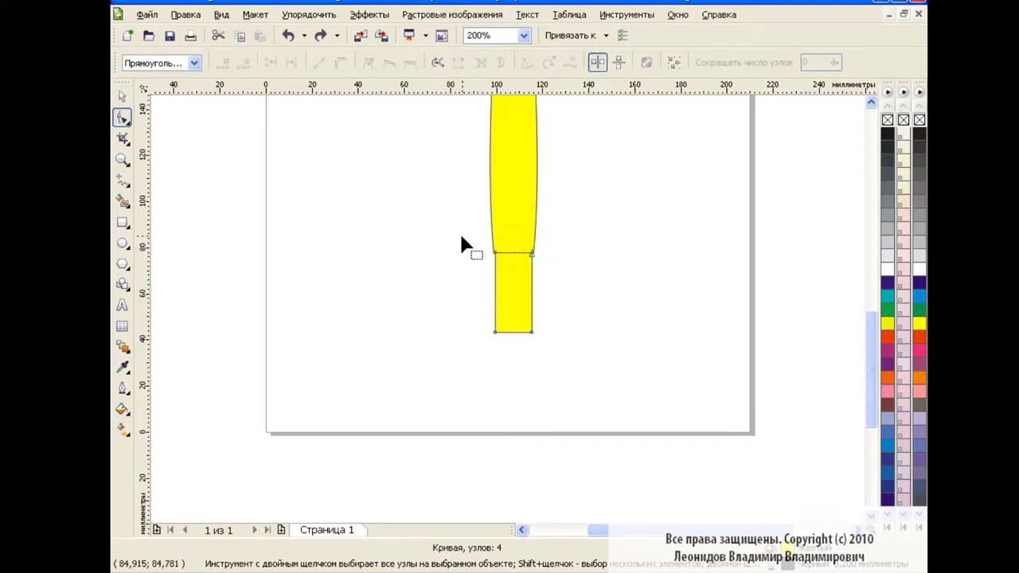
pyautogui.moveTo(461, 238); pyautogui.dragTo(533, 254)
pyautogui.moveTo(477, 316)
pyautogui.mouseDown()
pyautogui.moveTo(579, 345)
pyautogui.moveTo(524, 343)
pyautogui.mouseUp()
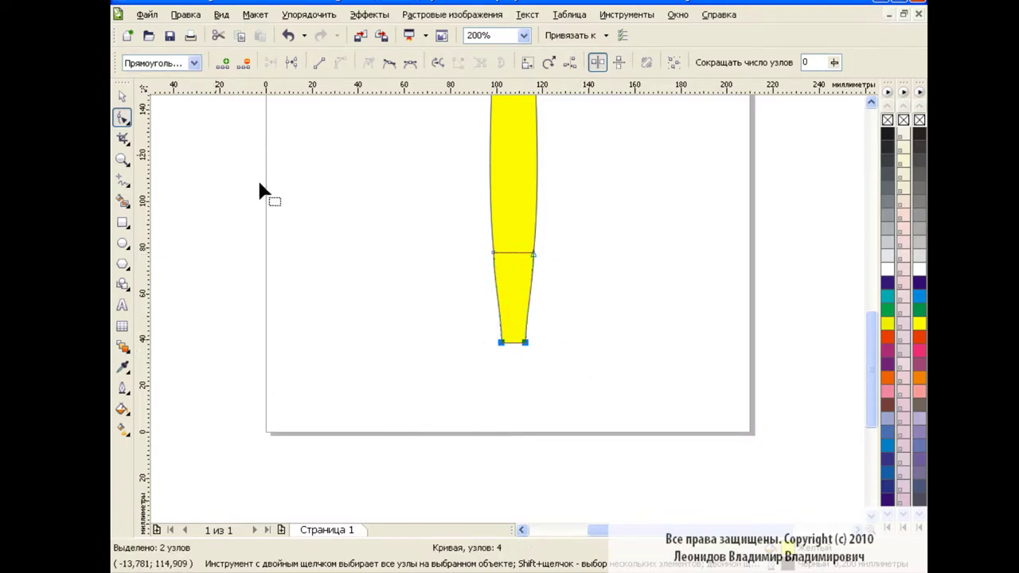
pyautogui.press('space')
pyautogui.click(414, 278)
# Step: Step the zoom through 100%, 200% and 400%, then scroll down to the brush's lower end
pyautogui.scroll(3, 460, 239)
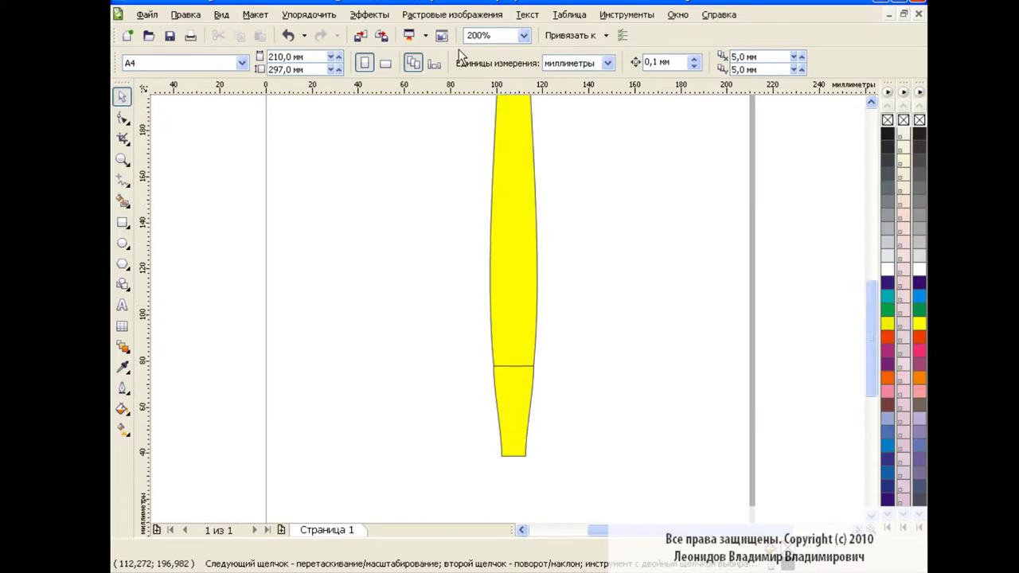
pyautogui.click(523, 35)
pyautogui.click(494, 134)
pyautogui.click(523, 35)
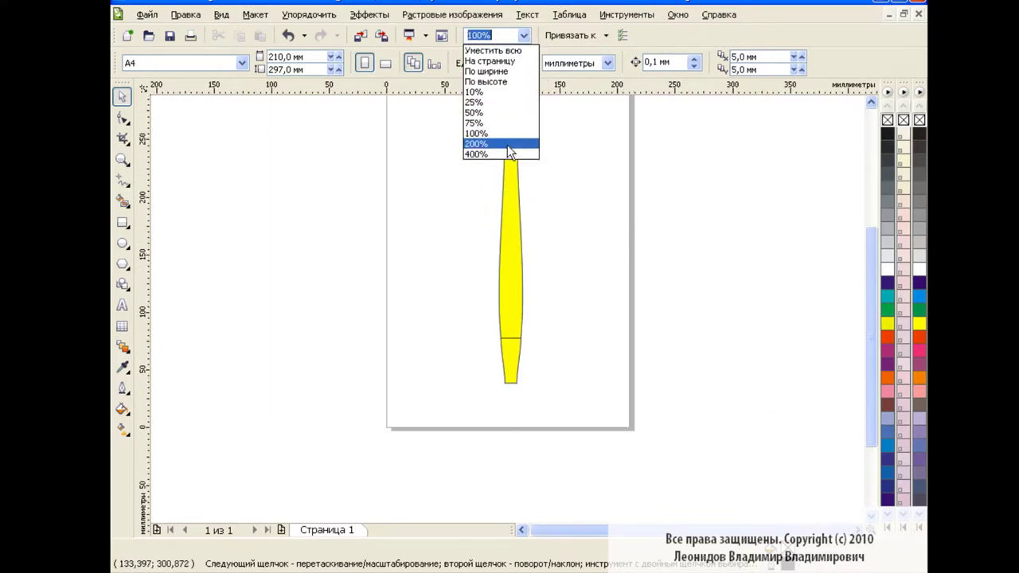
pyautogui.click(509, 145)
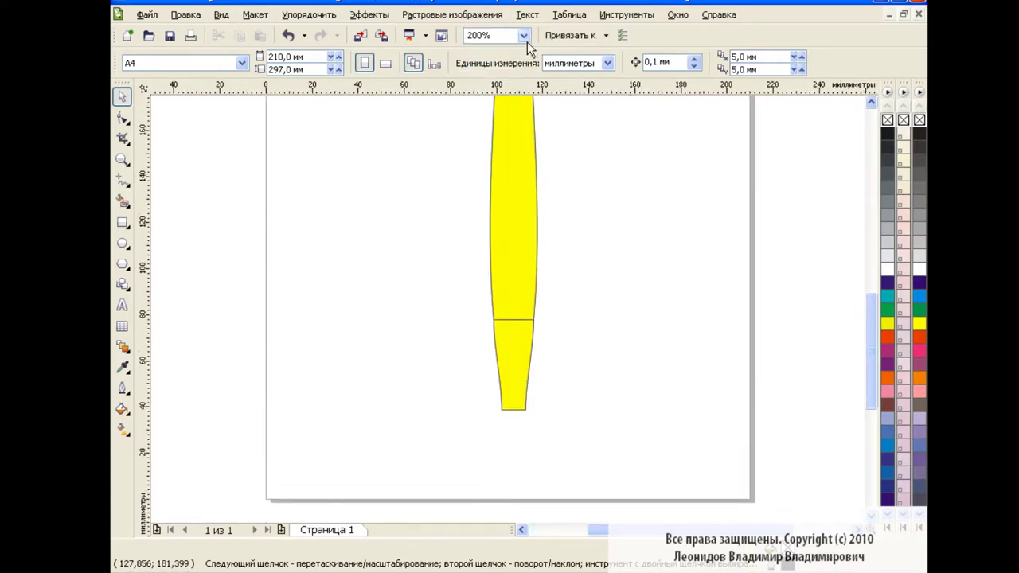
pyautogui.click(523, 35)
pyautogui.click(491, 153)
pyautogui.scroll(-2, 873, 349)
pyautogui.scroll(-1, 596, 298)
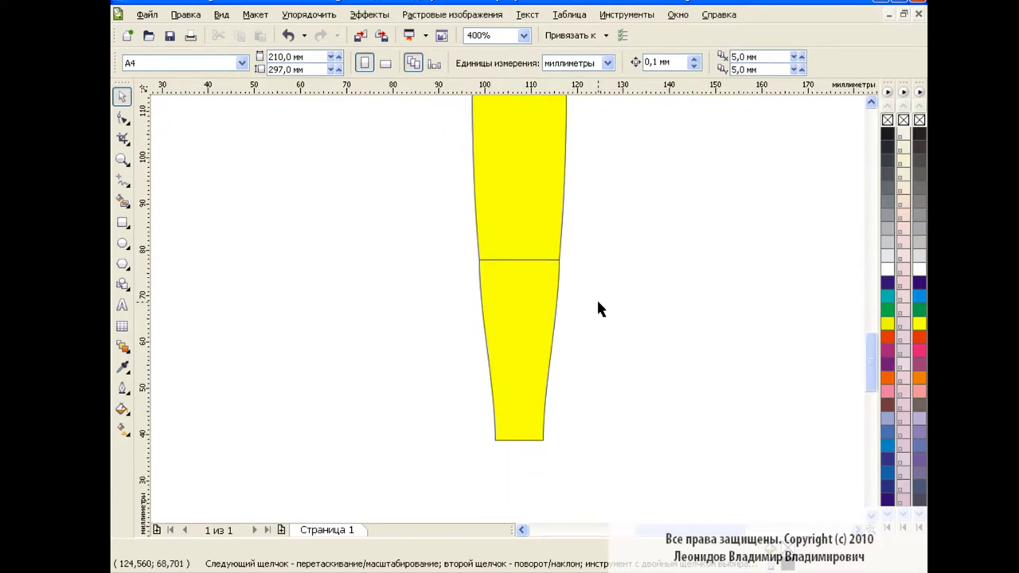
pyautogui.scroll(-2, 596, 298)
# Step: Draw a thin bar, round all its corners fully, and place it across the body-to-end seam
pyautogui.click(124, 224)
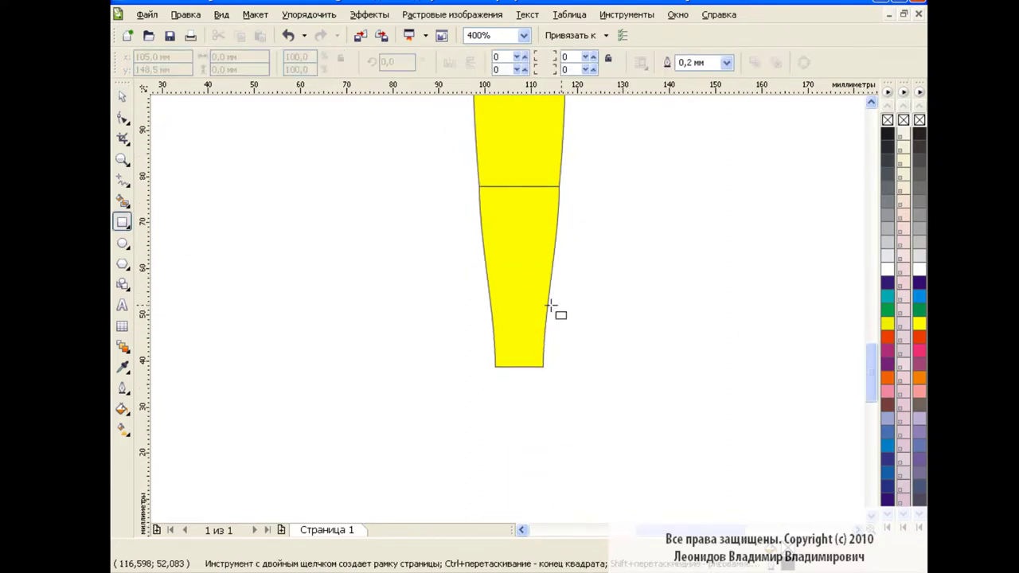
pyautogui.moveTo(590, 229)
pyautogui.mouseDown()
pyautogui.moveTo(653, 245)
pyautogui.moveTo(510, 175)
pyautogui.moveTo(567, 175)
pyautogui.moveTo(518, 177)
pyautogui.moveTo(634, 242)
pyautogui.mouseUp()
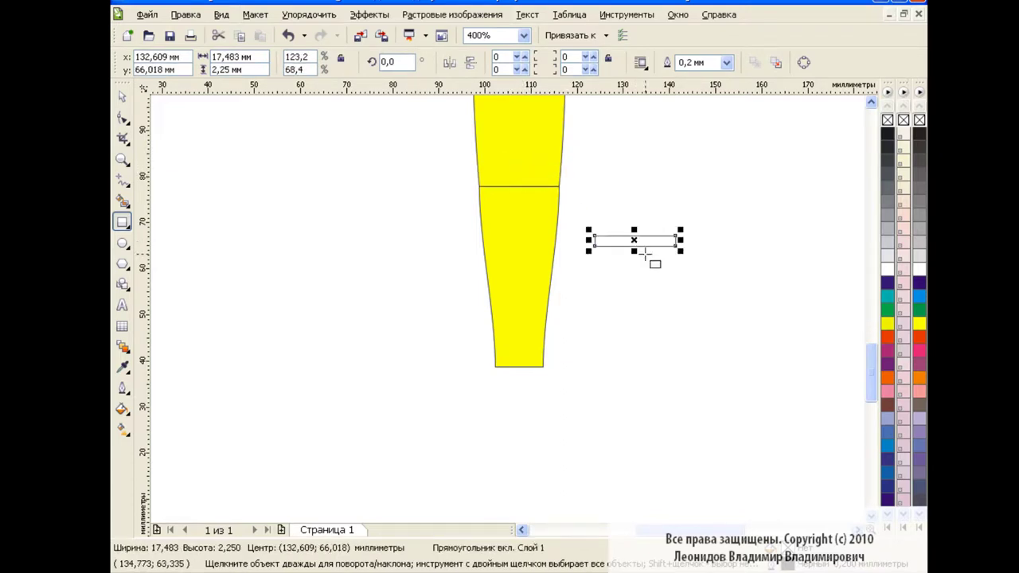
pyautogui.click(609, 60)
pyautogui.write('20')
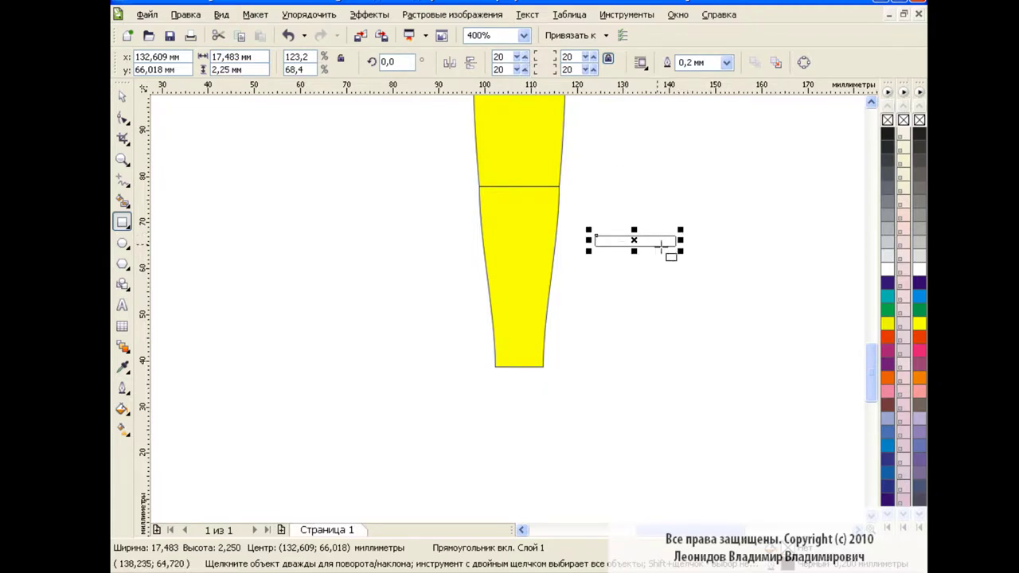
pyautogui.press('F10')
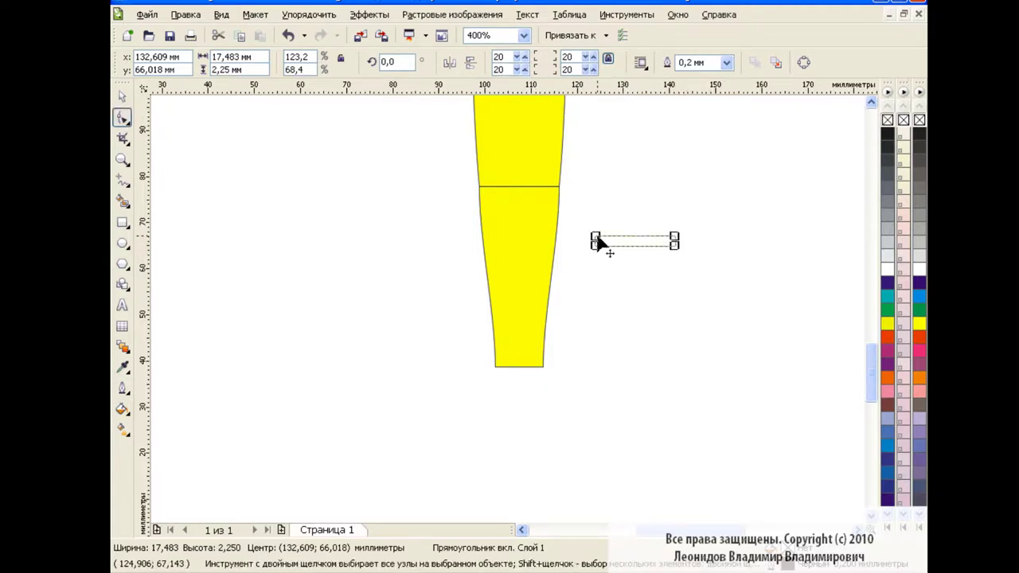
pyautogui.moveTo(596, 239); pyautogui.dragTo(603, 238)
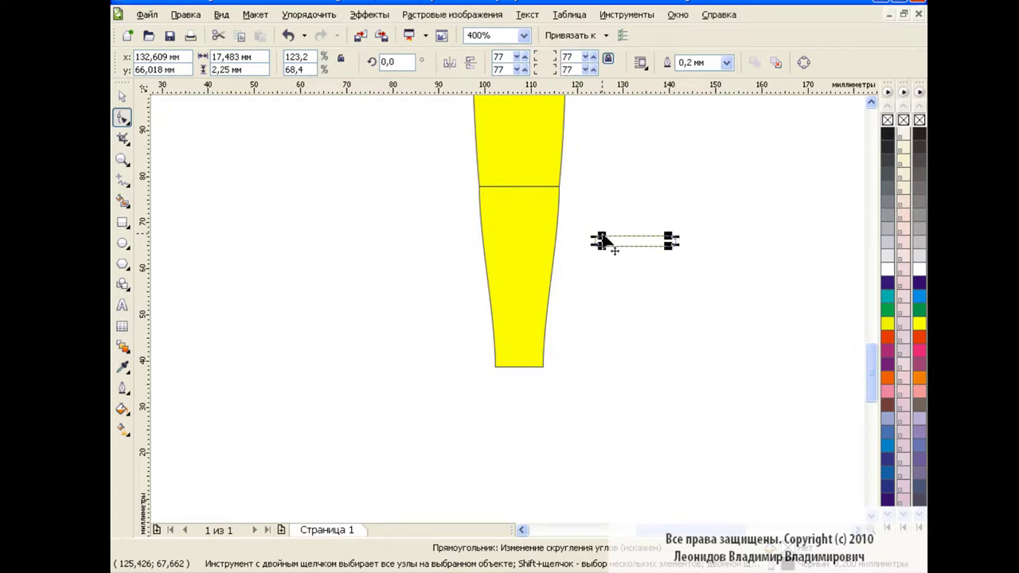
pyautogui.press('space')
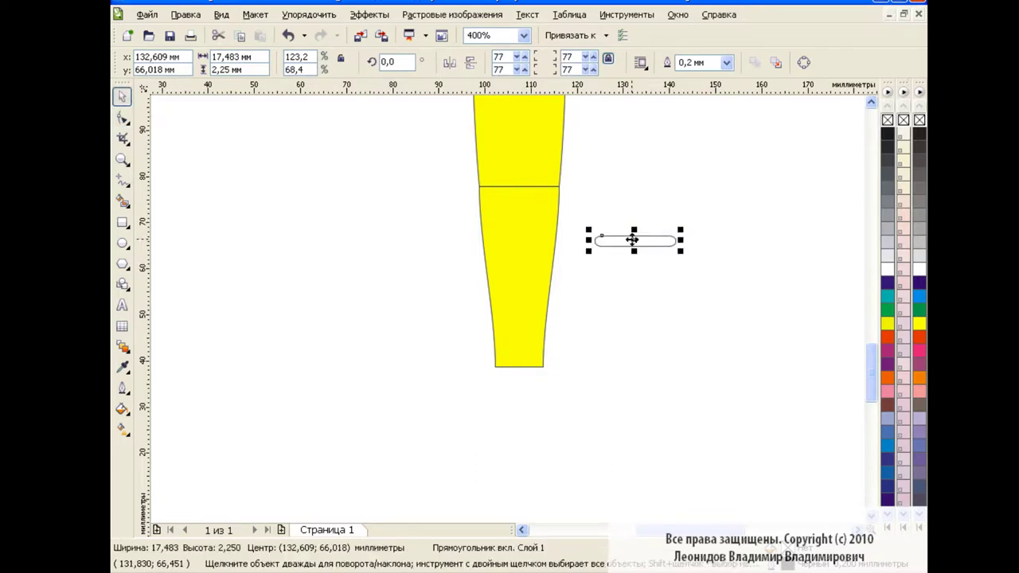
pyautogui.moveTo(631, 239)
pyautogui.mouseDown()
pyautogui.moveTo(513, 177)
pyautogui.moveTo(571, 185)
pyautogui.mouseUp()
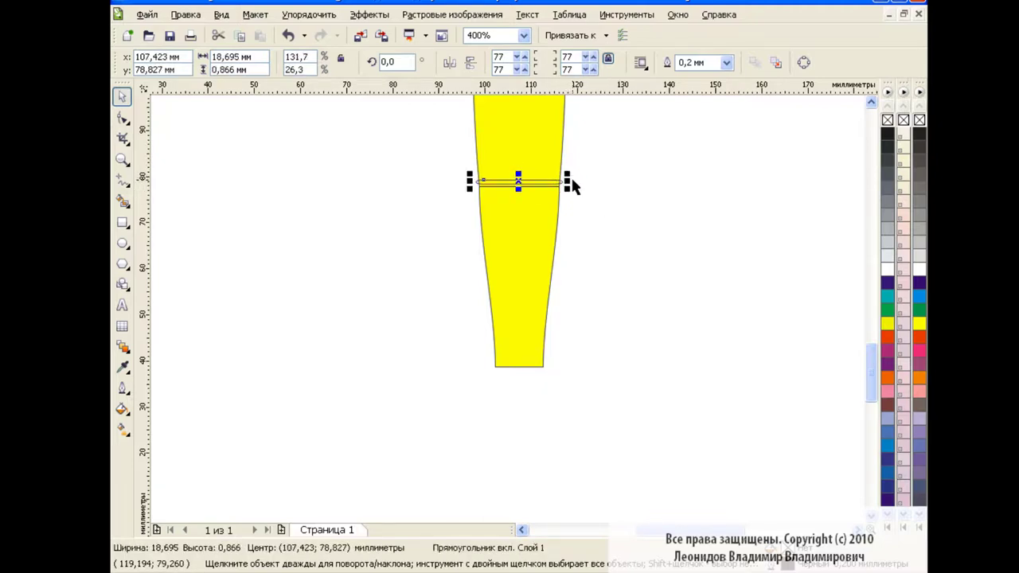
# Step: At 800% zoom, raise the thin ring slightly and place a copy just below it
pyautogui.click(632, 213)
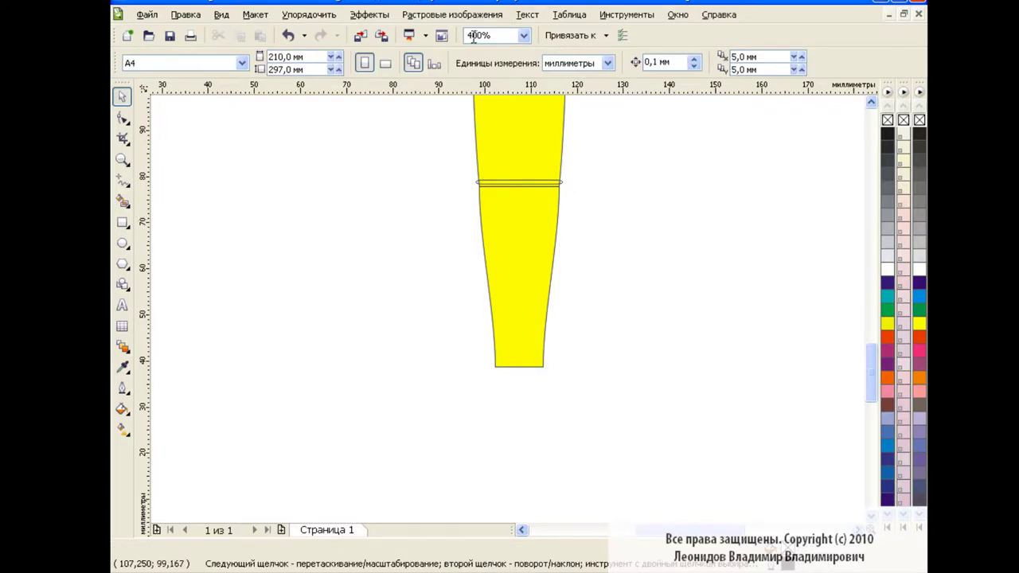
pyautogui.write('8')
pyautogui.press('Return')
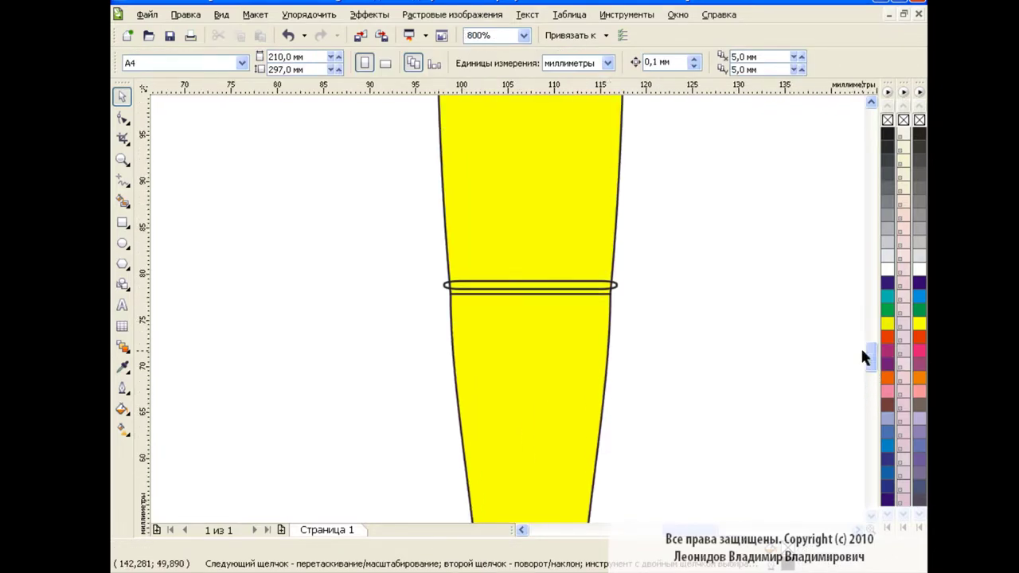
pyautogui.click(530, 288)
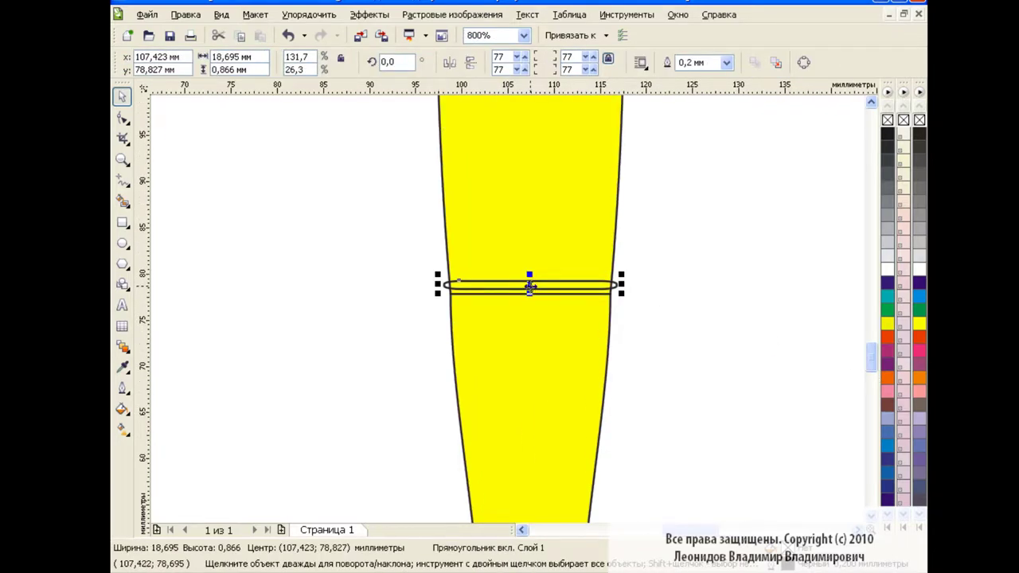
pyautogui.moveTo(529, 285); pyautogui.dragTo(529, 276)
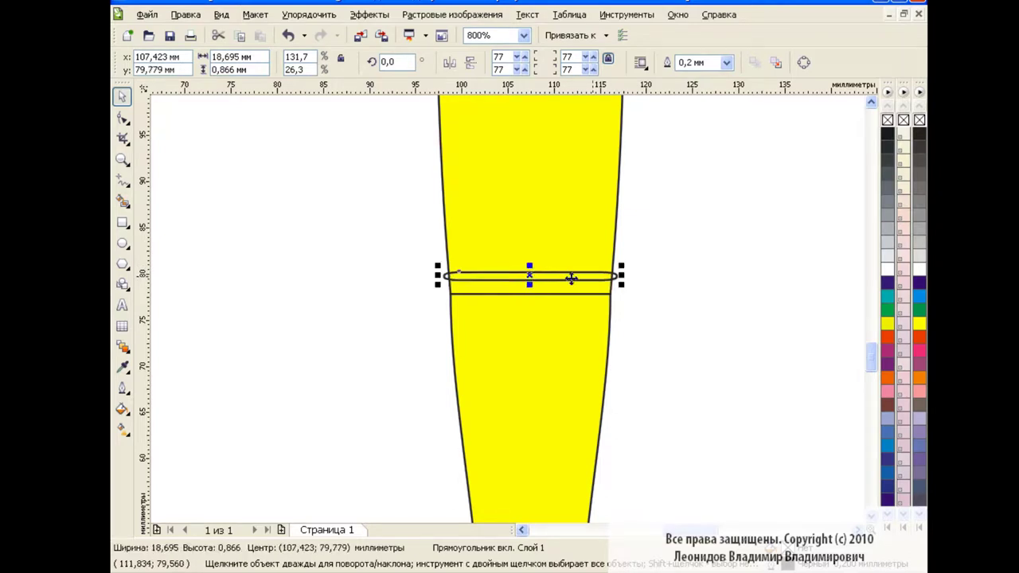
pyautogui.click(240, 37)
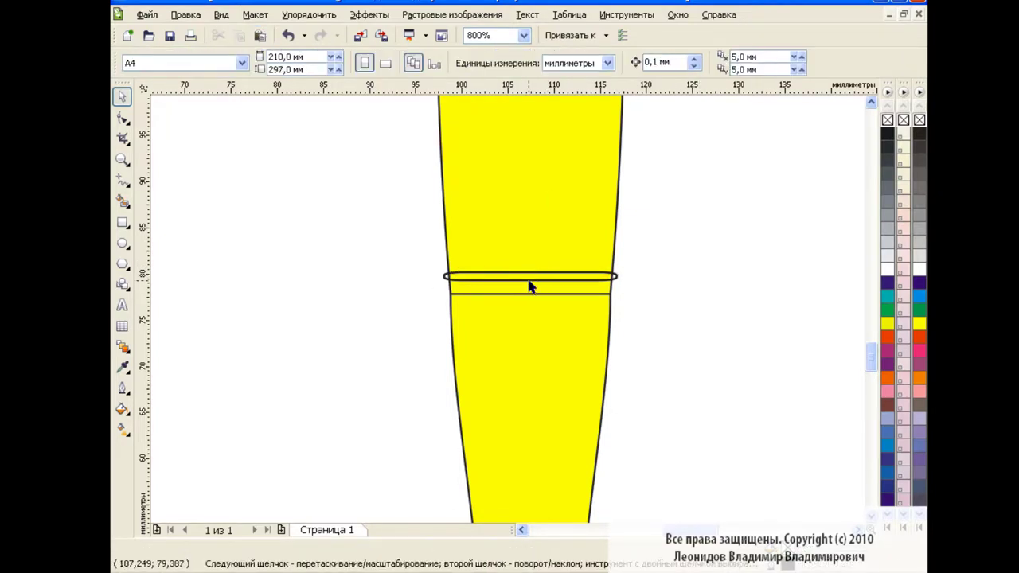
pyautogui.moveTo(529, 275); pyautogui.dragTo(529, 287)
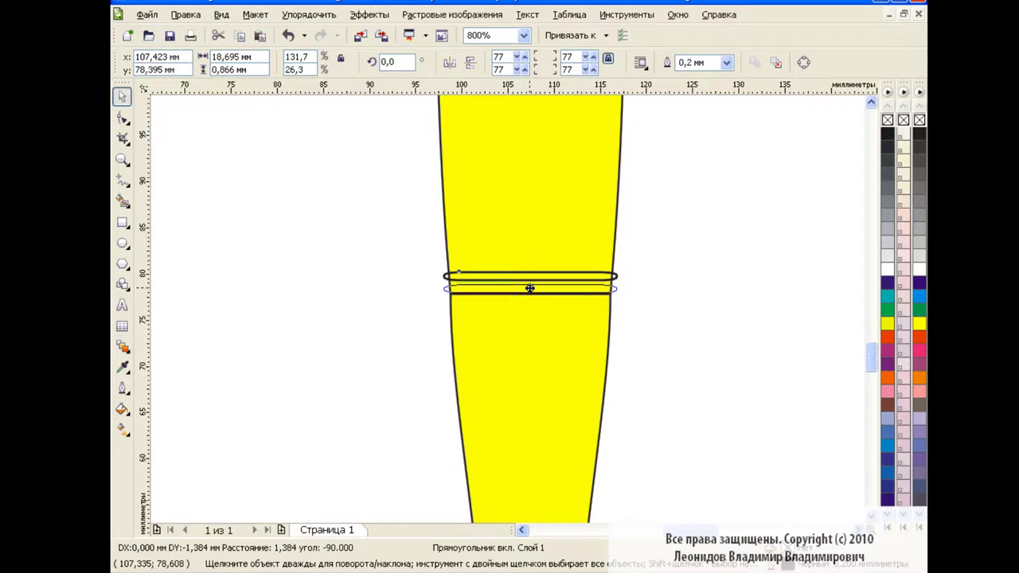
pyautogui.press('Escape')
# Step: Shift the lower ring down, duplicate it, and trim the rings' sides to the handle's width
pyautogui.click(533, 280)
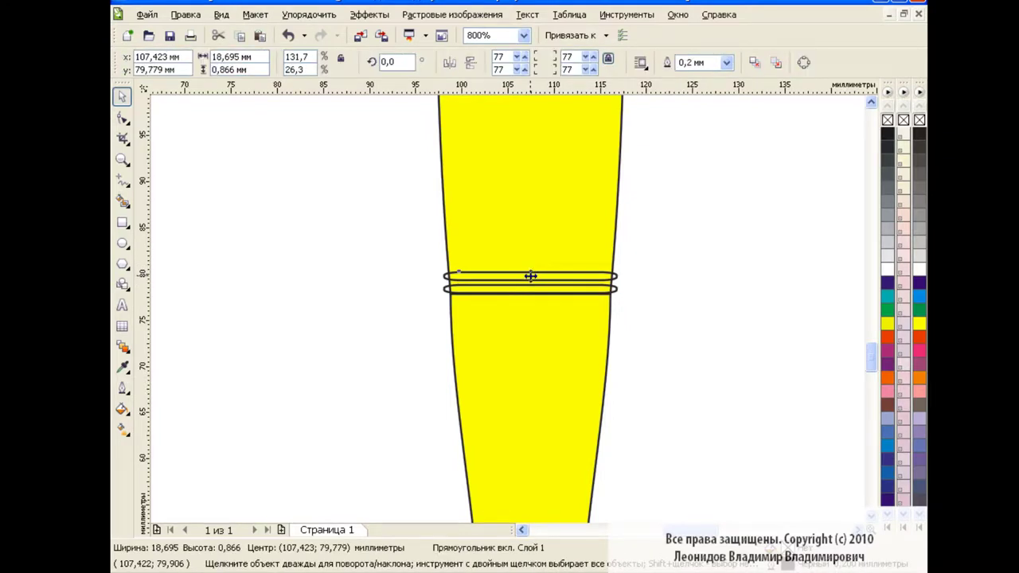
pyautogui.moveTo(531, 275); pyautogui.dragTo(530, 280)
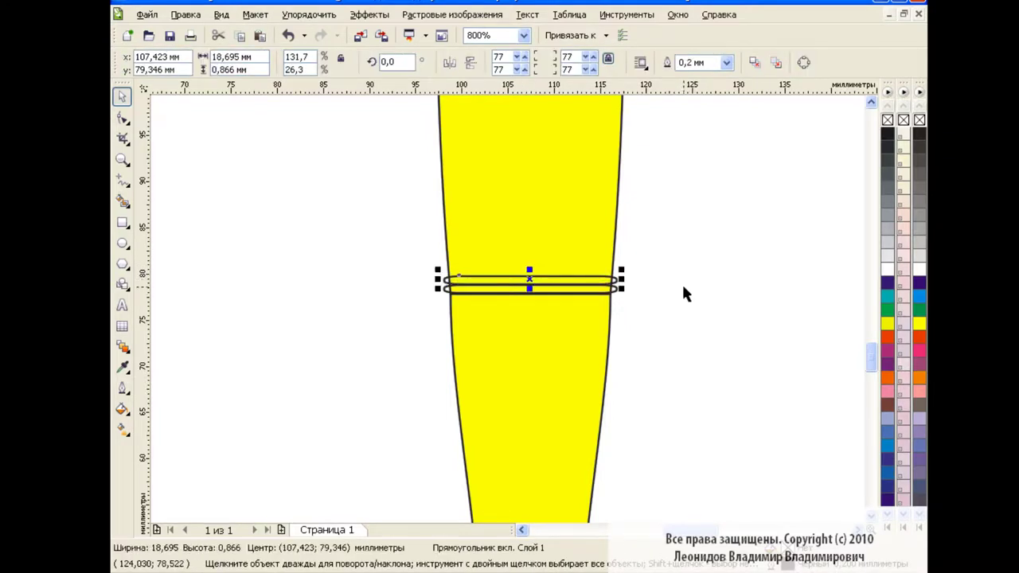
pyautogui.hotkey('ctrl', 'r')
pyautogui.moveTo(622, 291); pyautogui.dragTo(618, 291)
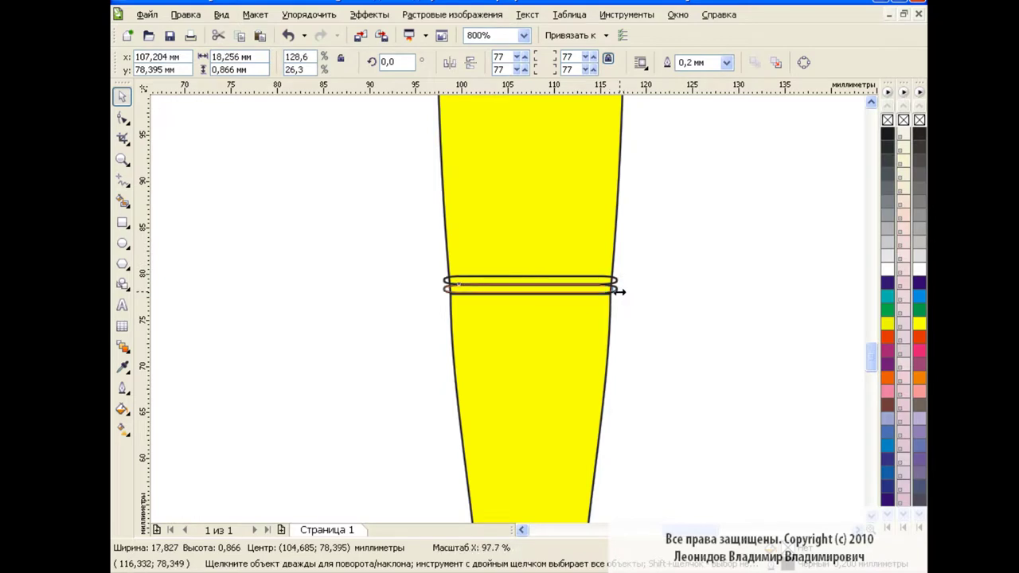
pyautogui.moveTo(439, 291); pyautogui.dragTo(441, 291)
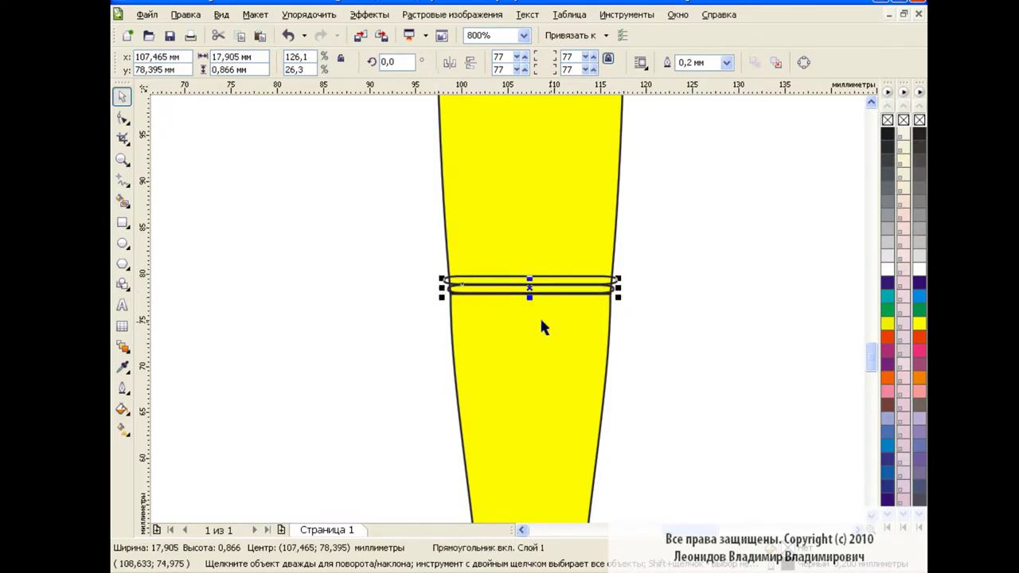
pyautogui.click(657, 235)
pyautogui.click(576, 285)
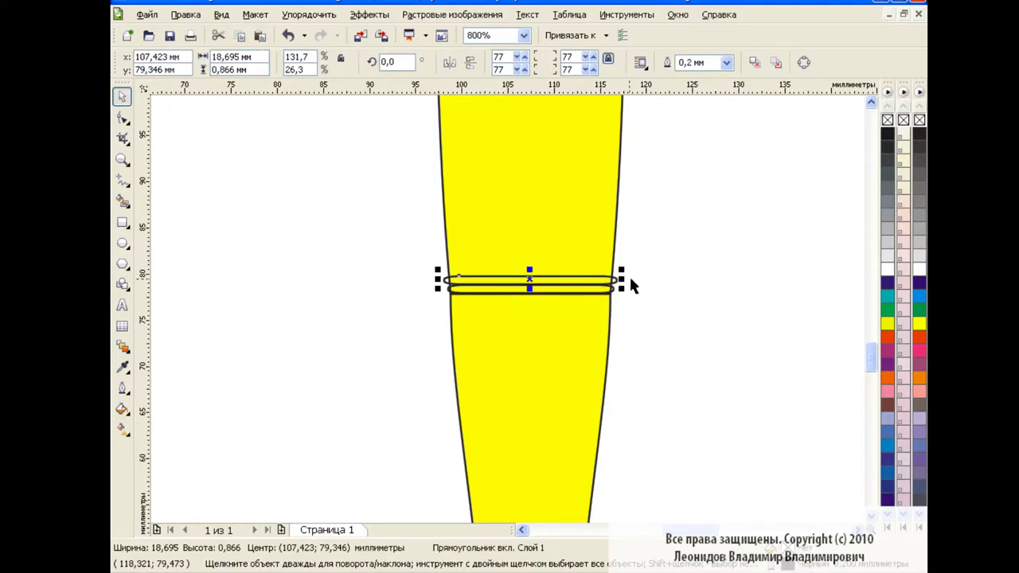
pyautogui.moveTo(619, 280); pyautogui.dragTo(618, 280)
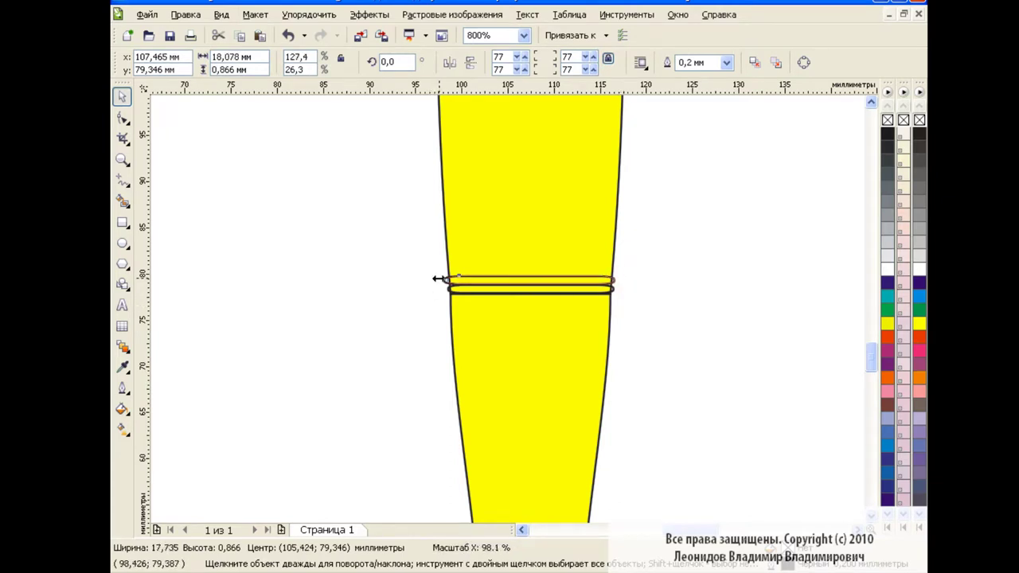
pyautogui.moveTo(434, 285); pyautogui.dragTo(437, 280)
pyautogui.click(647, 312)
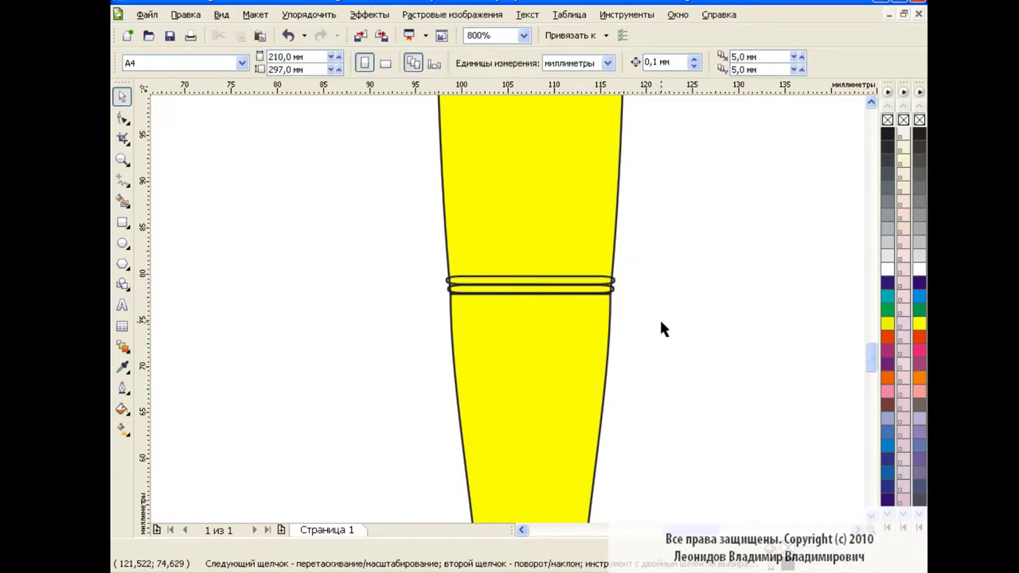
# Step: Paste a taller band beneath the two rings and narrow its right side to fit the handle
pyautogui.click(261, 36)
pyautogui.moveTo(529, 275)
pyautogui.mouseDown()
pyautogui.moveTo(531, 317)
pyautogui.moveTo(532, 304)
pyautogui.mouseUp()
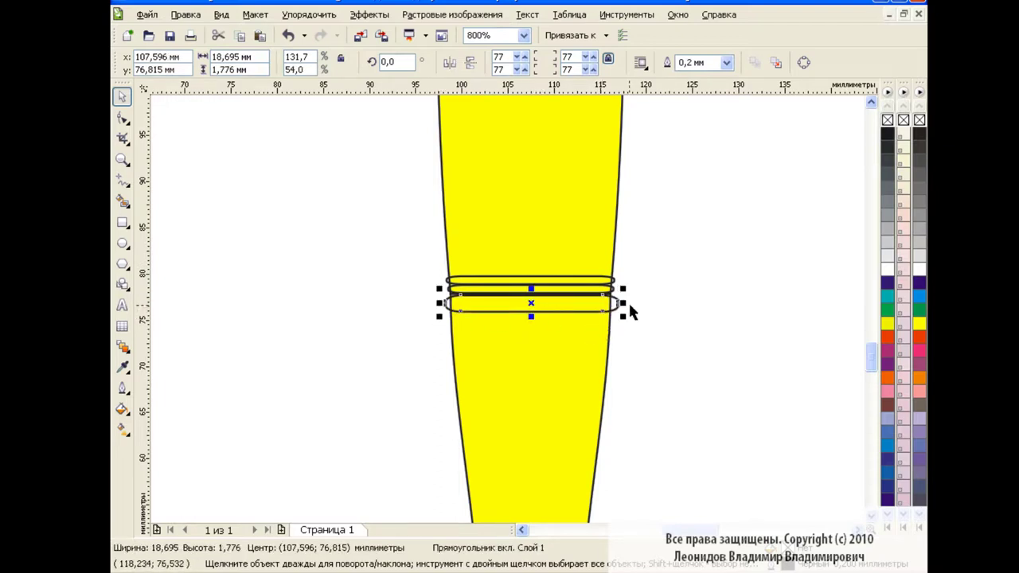
pyautogui.moveTo(622, 304); pyautogui.dragTo(619, 303)
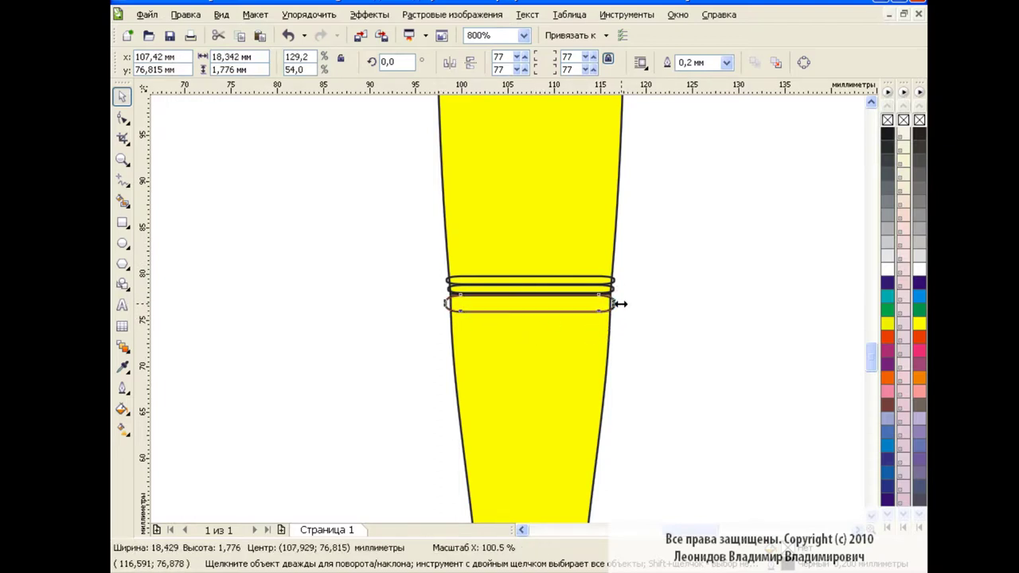
pyautogui.click(685, 331)
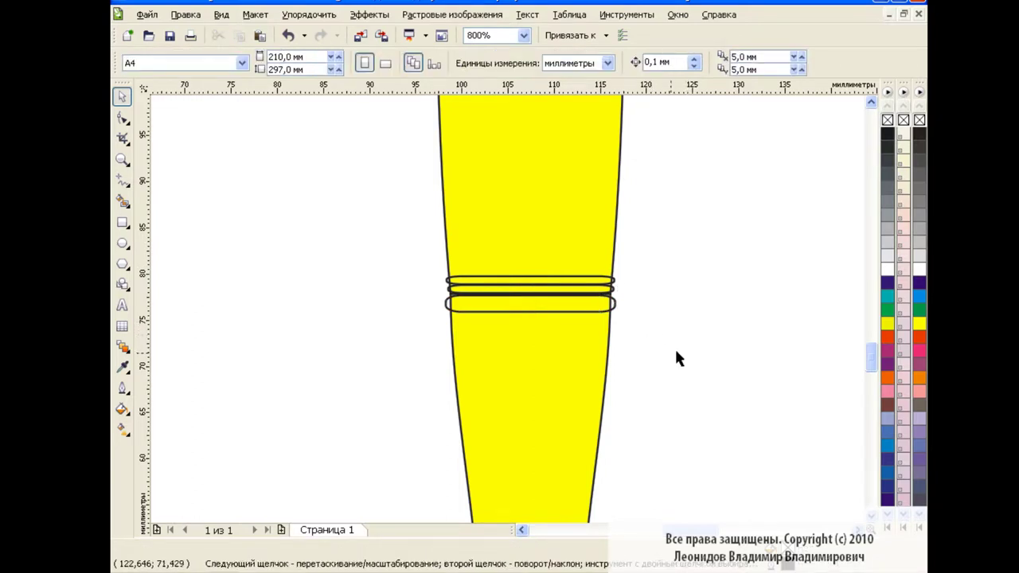
pyautogui.press('Tab')
pyautogui.moveTo(872, 350); pyautogui.dragTo(871, 356)
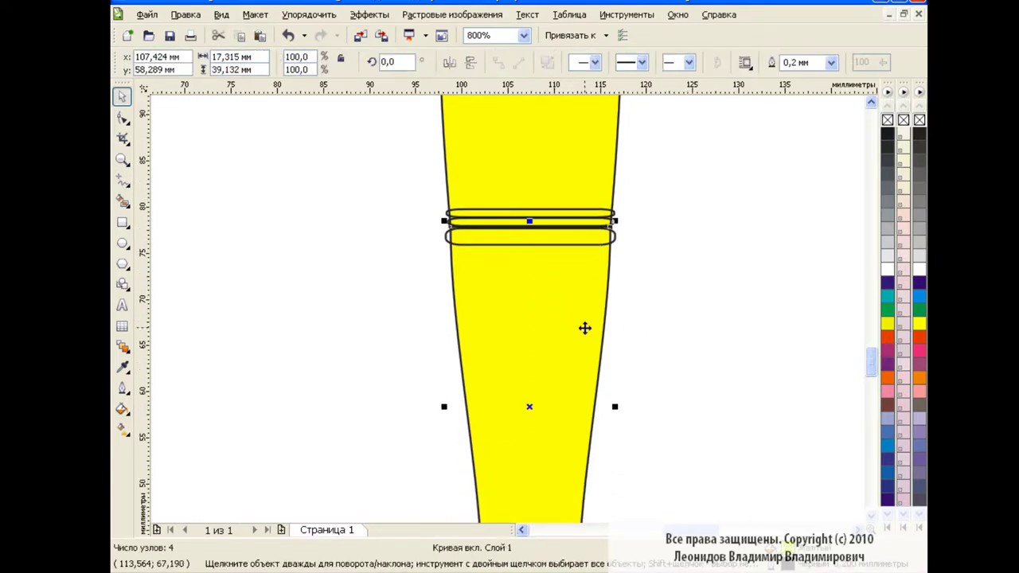
# Step: Pull the lower handle section's top corner nodes so its shoulders curve smoothly outward
pyautogui.moveTo(871, 363); pyautogui.dragTo(872, 352)
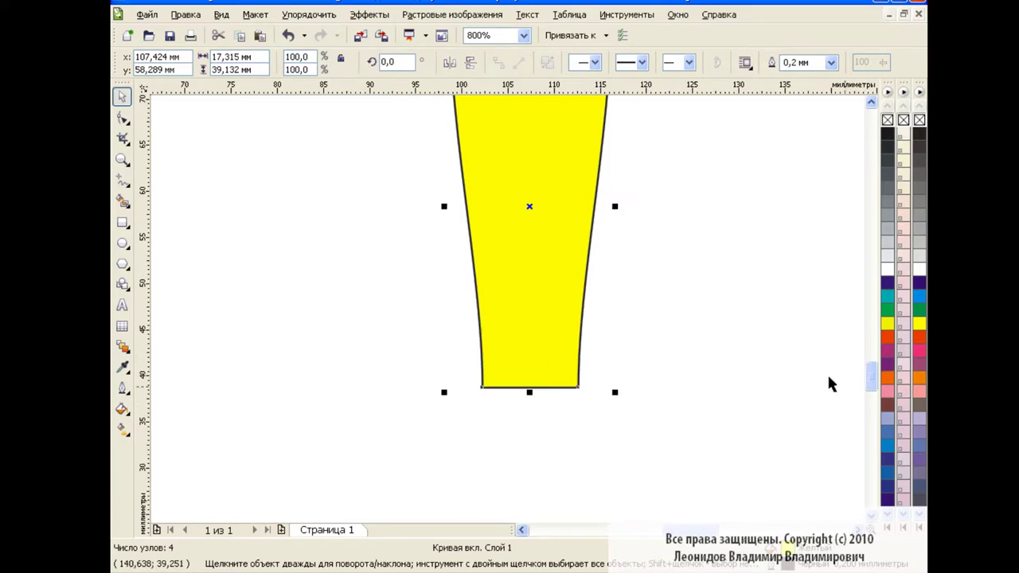
pyautogui.press('F10')
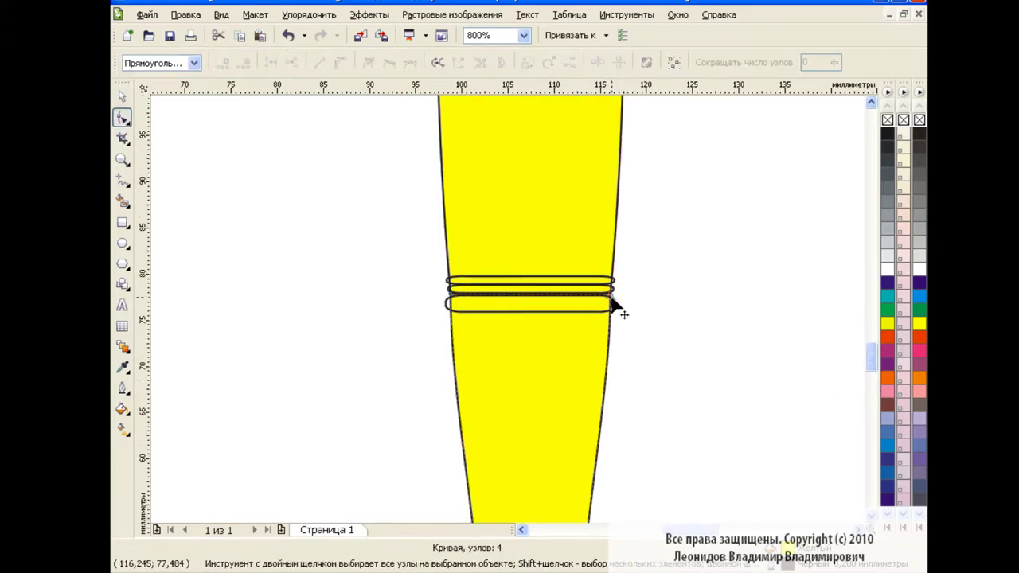
pyautogui.moveTo(611, 295); pyautogui.dragTo(623, 394)
pyautogui.click(450, 300)
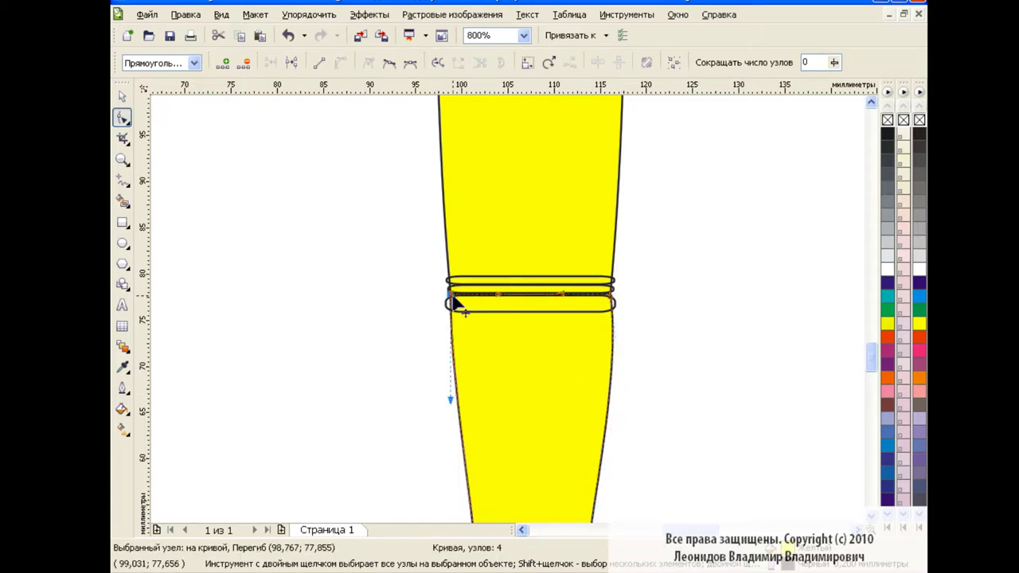
pyautogui.moveTo(450, 401); pyautogui.dragTo(436, 400)
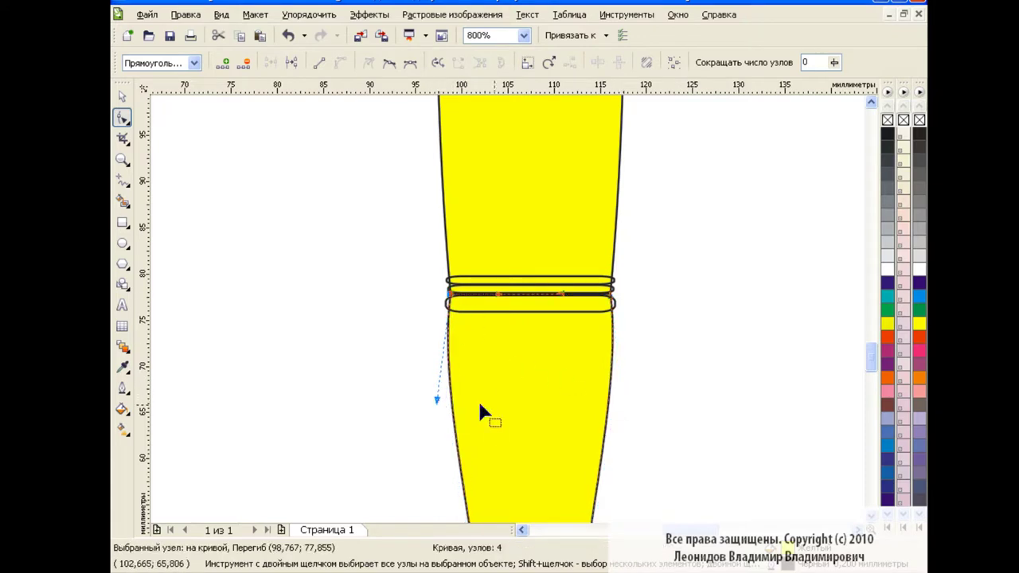
pyautogui.press('space')
pyautogui.click(689, 361)
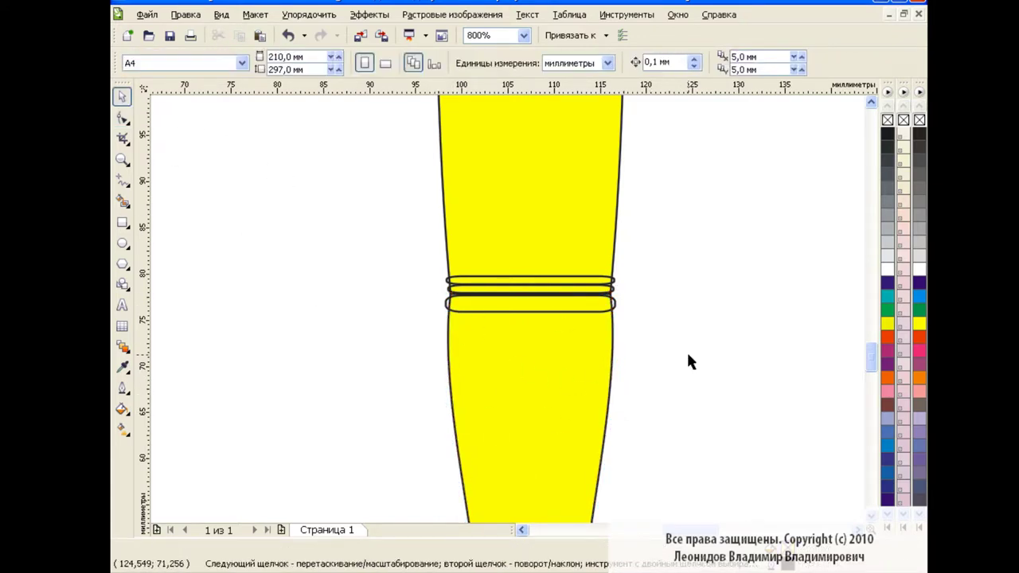
# Step: Zoom out to the whole page, then back in to 800%
pyautogui.click(524, 35)
pyautogui.click(494, 134)
pyautogui.moveTo(874, 344)
pyautogui.mouseDown()
pyautogui.moveTo(870, 309)
pyautogui.moveTo(873, 364)
pyautogui.mouseUp()
pyautogui.click(507, 35)
pyautogui.press('Return')
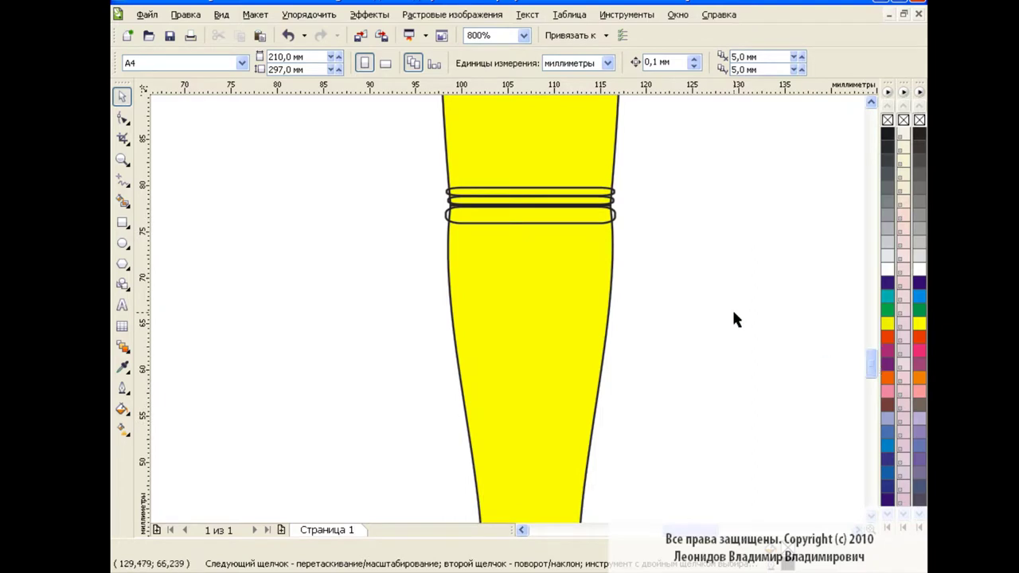
# Step: Nudge the lower section's right side node inward and smooth its right edge curve
pyautogui.click(123, 118)
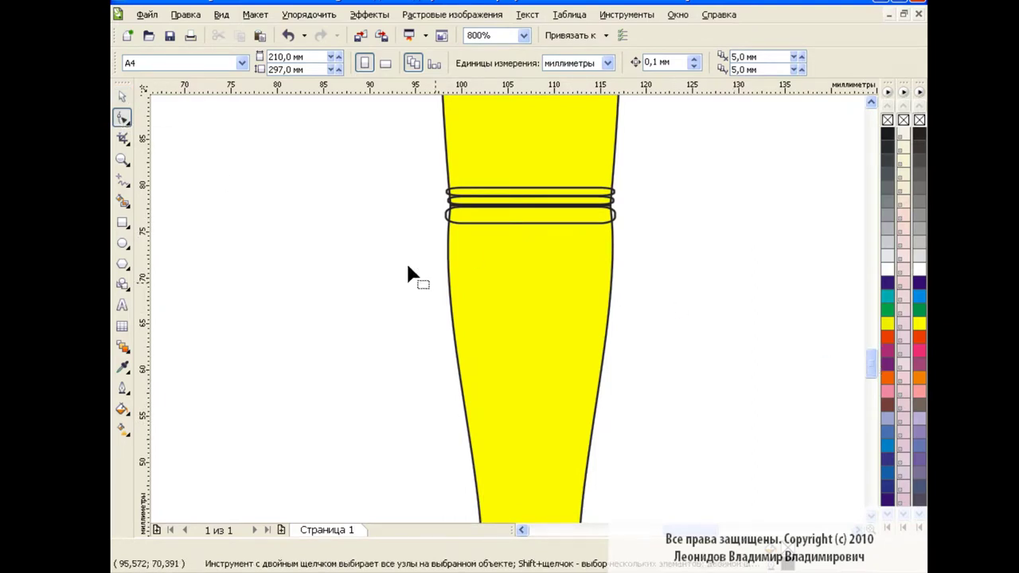
pyautogui.click(456, 360)
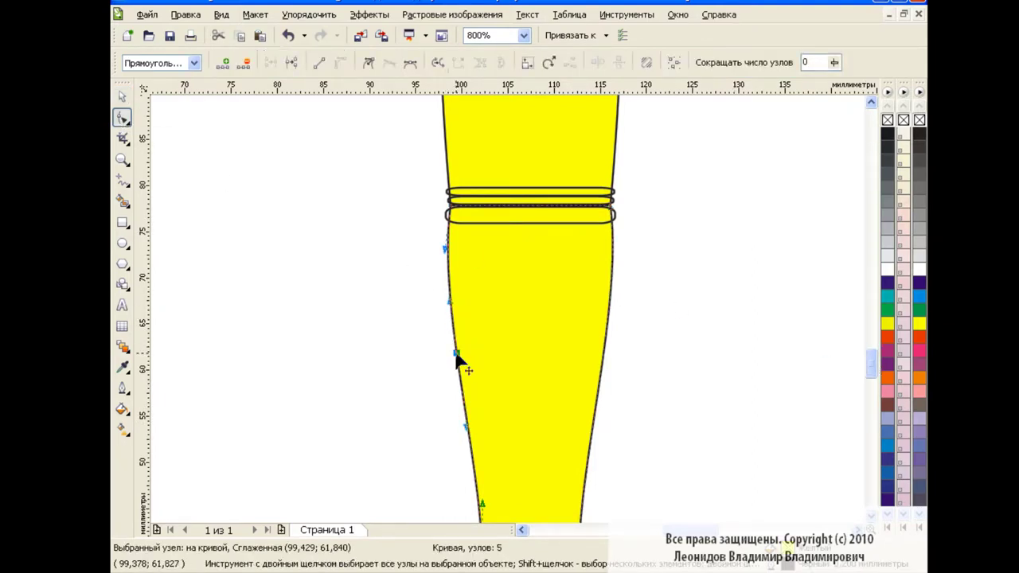
pyautogui.click(603, 354)
pyautogui.moveTo(414, 332); pyautogui.dragTo(629, 369)
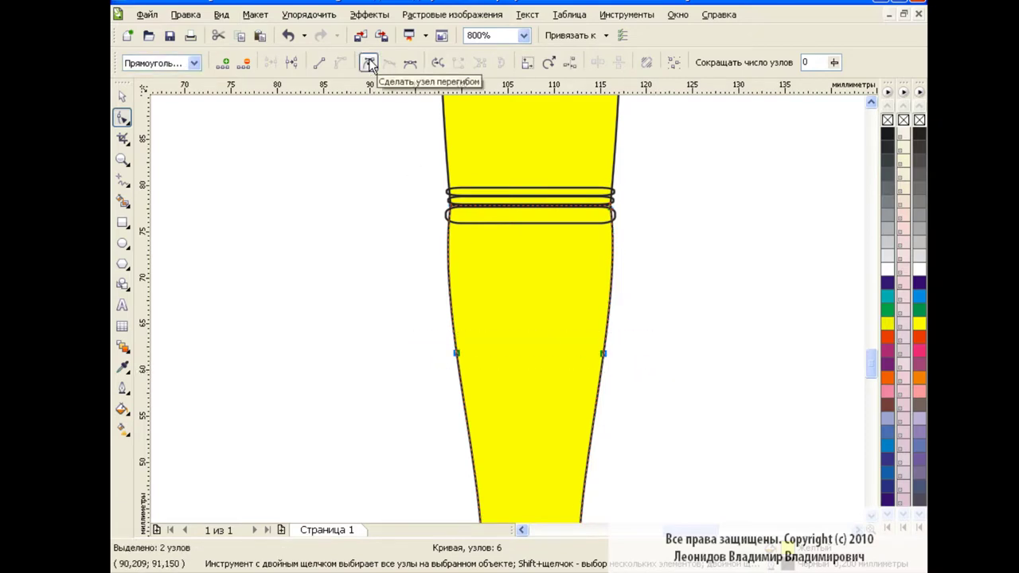
pyautogui.click(603, 355)
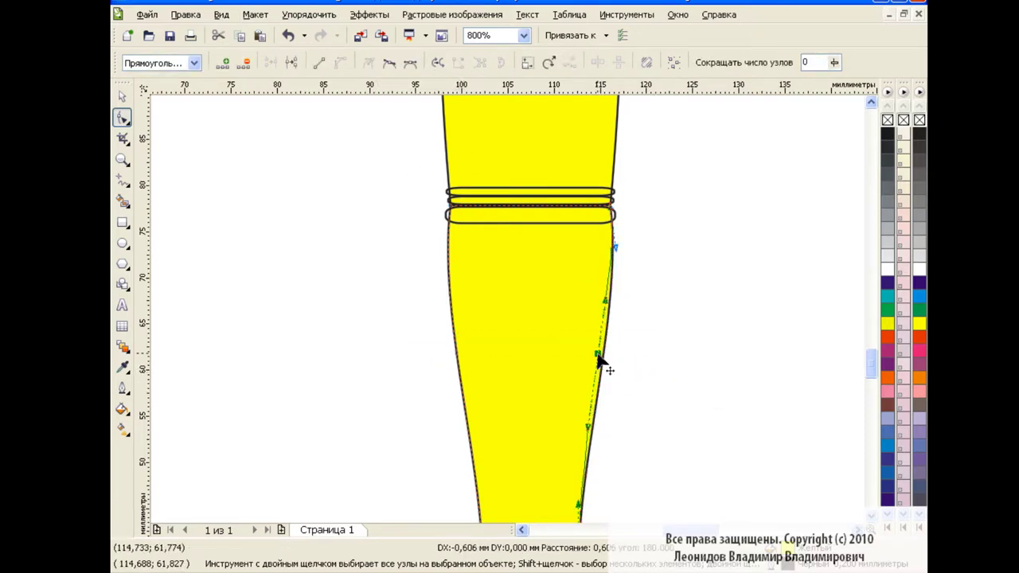
pyautogui.moveTo(603, 355); pyautogui.dragTo(597, 353)
pyautogui.moveTo(602, 307); pyautogui.dragTo(611, 344)
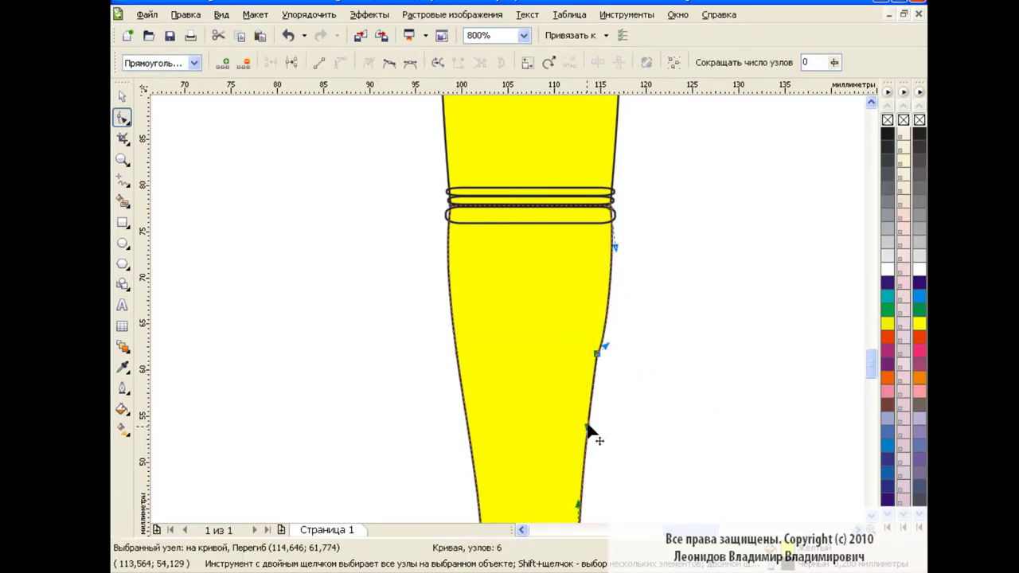
pyautogui.moveTo(869, 365); pyautogui.dragTo(868, 376)
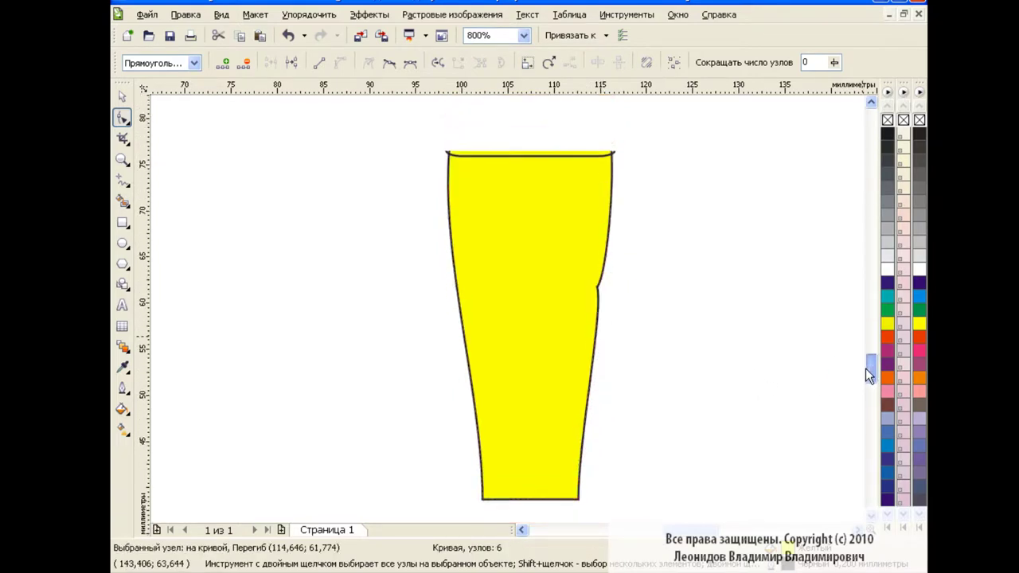
# Step: Reshape the left shoulder and lower-left edge, then check both shoulder nodes
pyautogui.click(457, 293)
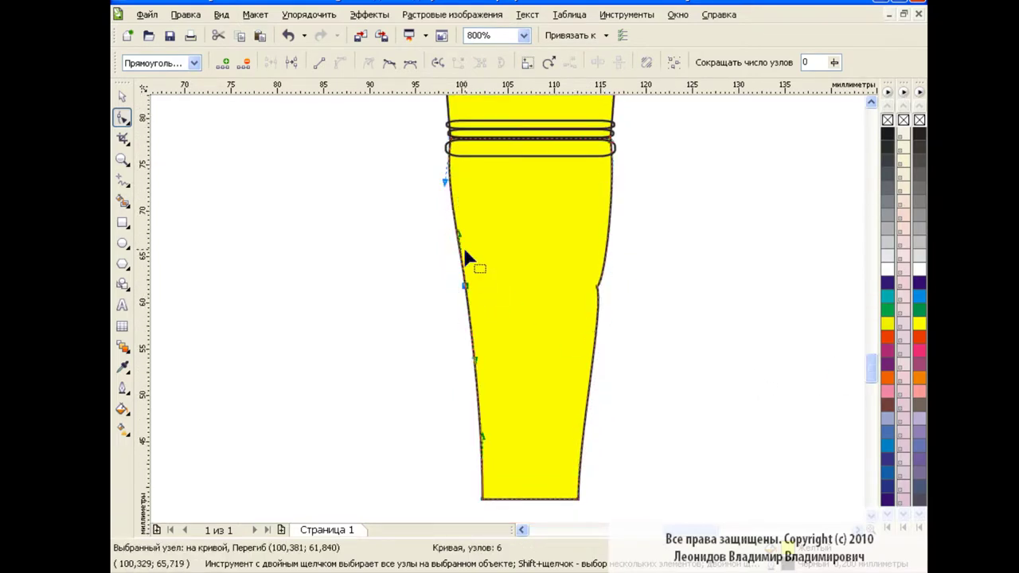
pyautogui.moveTo(462, 289); pyautogui.dragTo(454, 278)
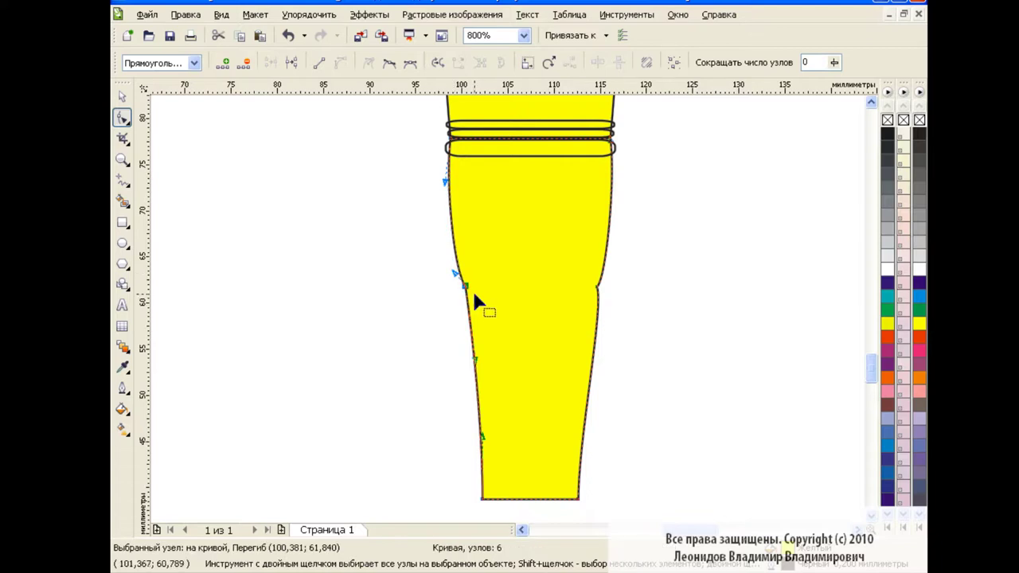
pyautogui.moveTo(477, 367); pyautogui.dragTo(462, 326)
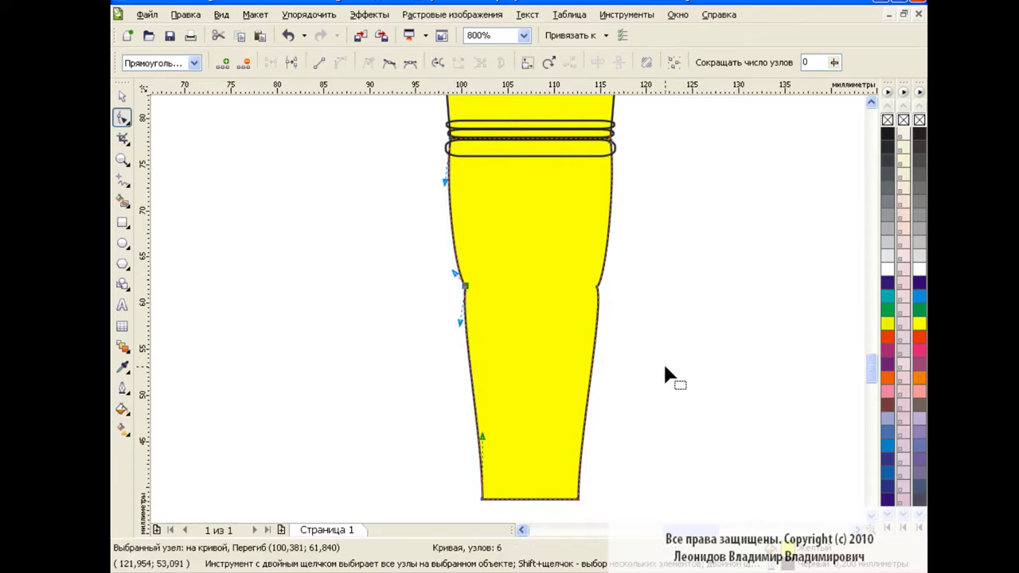
pyautogui.press('space')
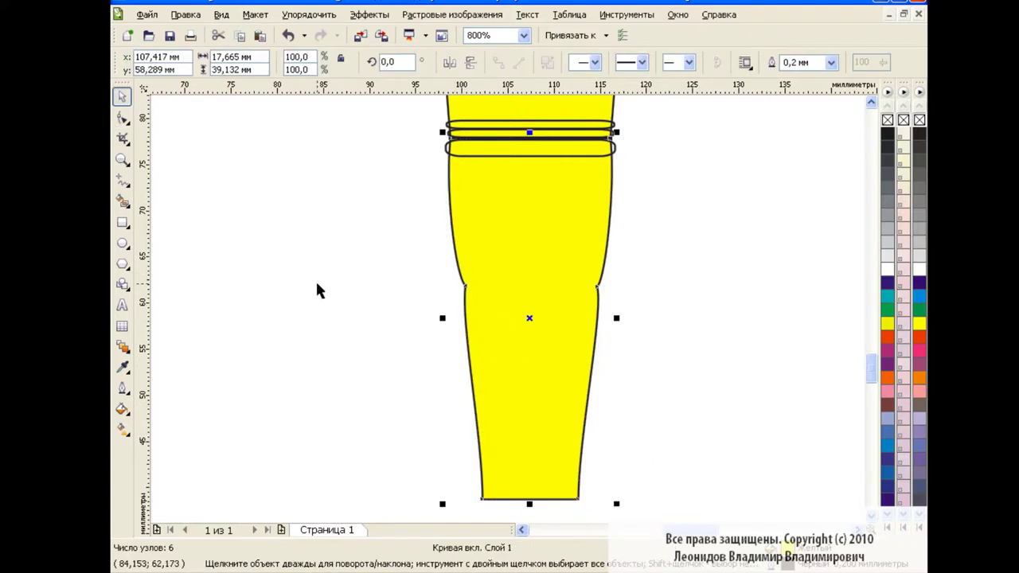
pyautogui.press('space')
pyautogui.click(597, 288)
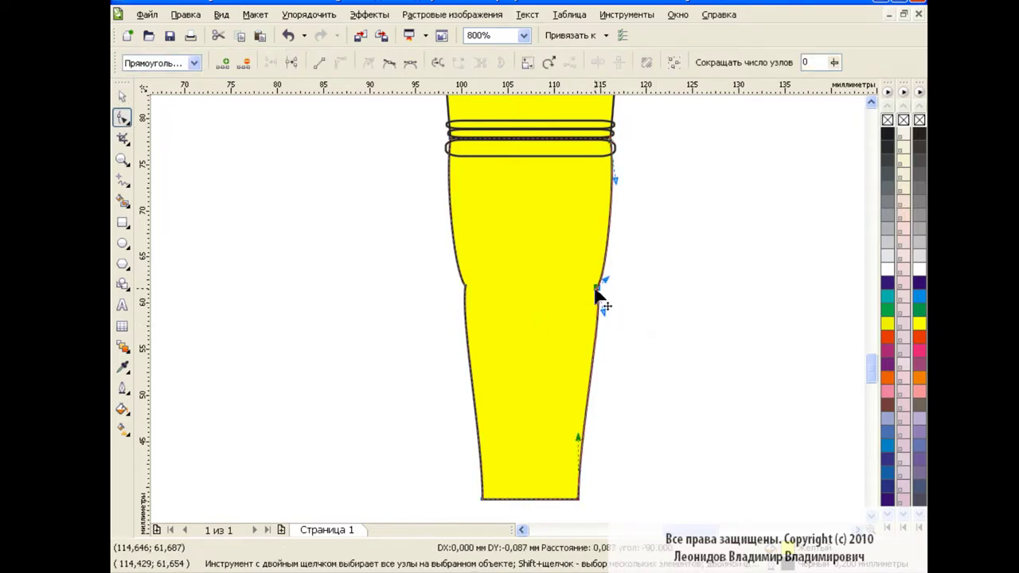
pyautogui.click(463, 288)
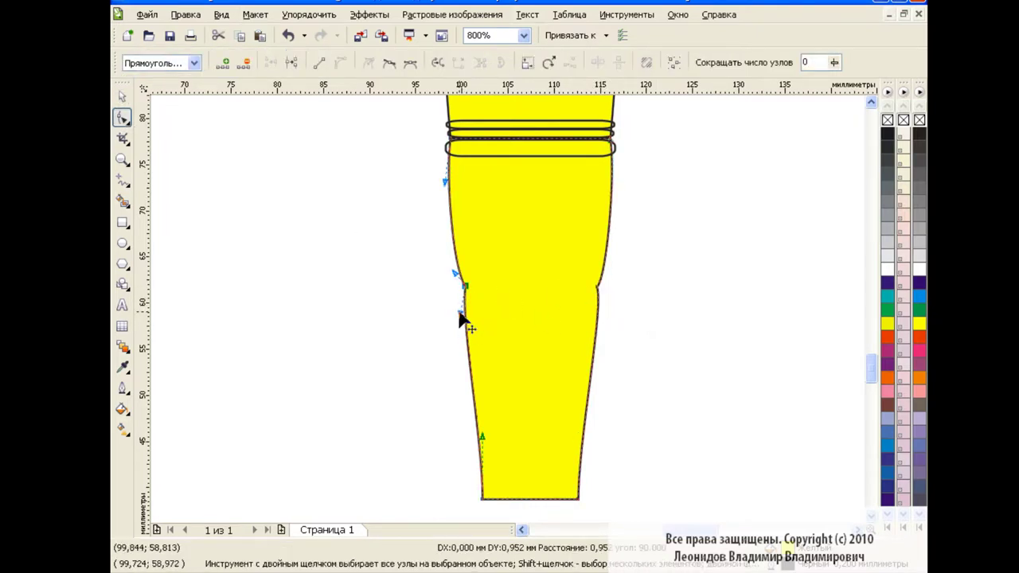
pyautogui.click(597, 289)
pyautogui.click(465, 288)
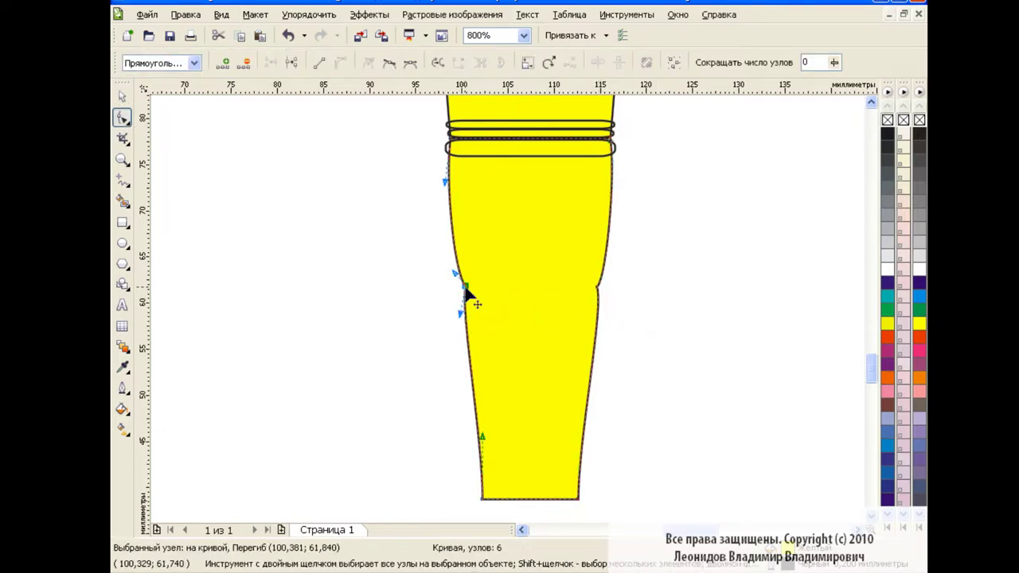
pyautogui.press('space')
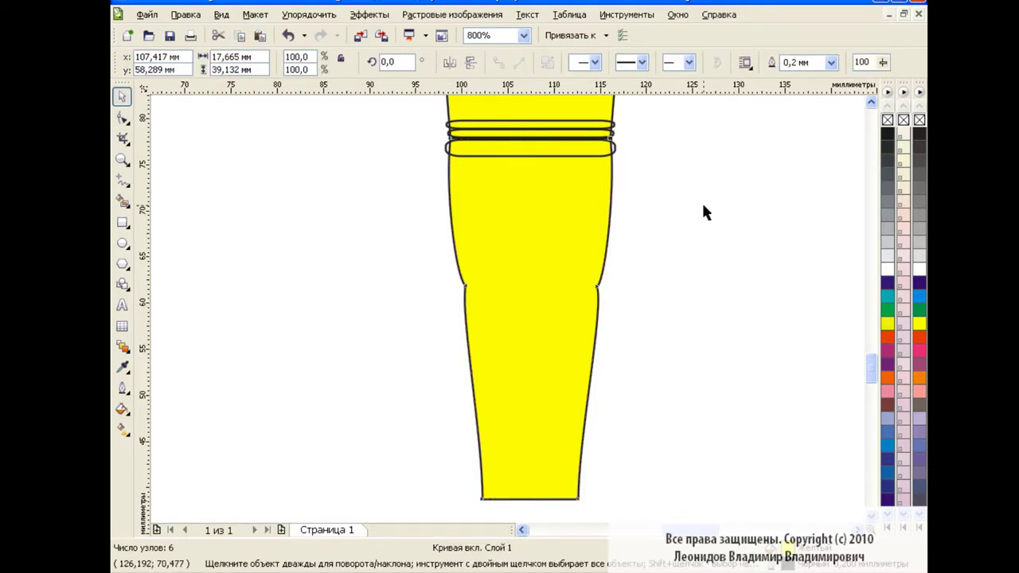
pyautogui.click(701, 201)
pyautogui.click(545, 156)
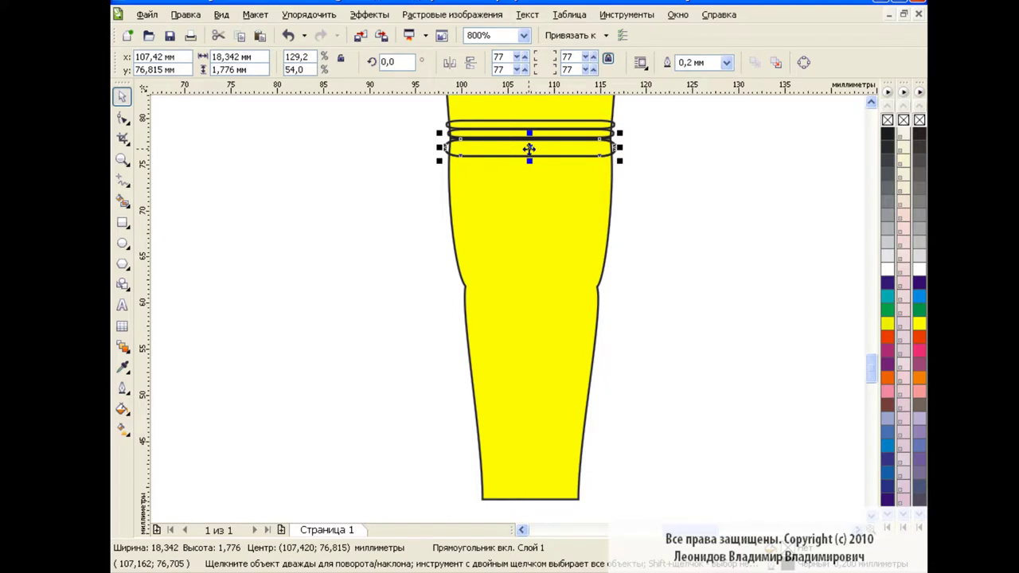
# Step: Move a ring band down to the handle's narrowing and narrow it to about 15.14 mm
pyautogui.moveTo(529, 148); pyautogui.dragTo(530, 285)
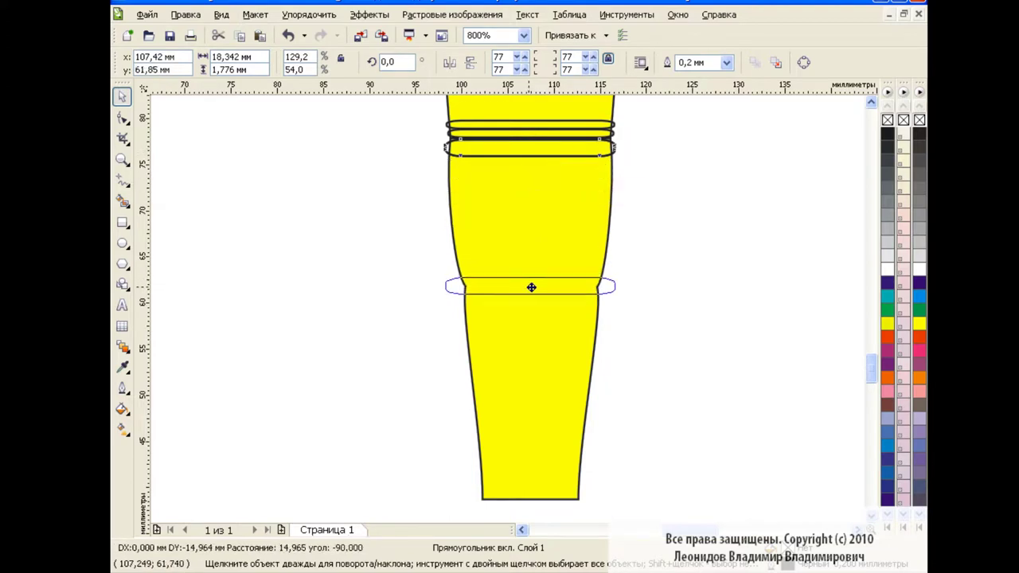
pyautogui.moveTo(619, 285); pyautogui.dragTo(594, 287)
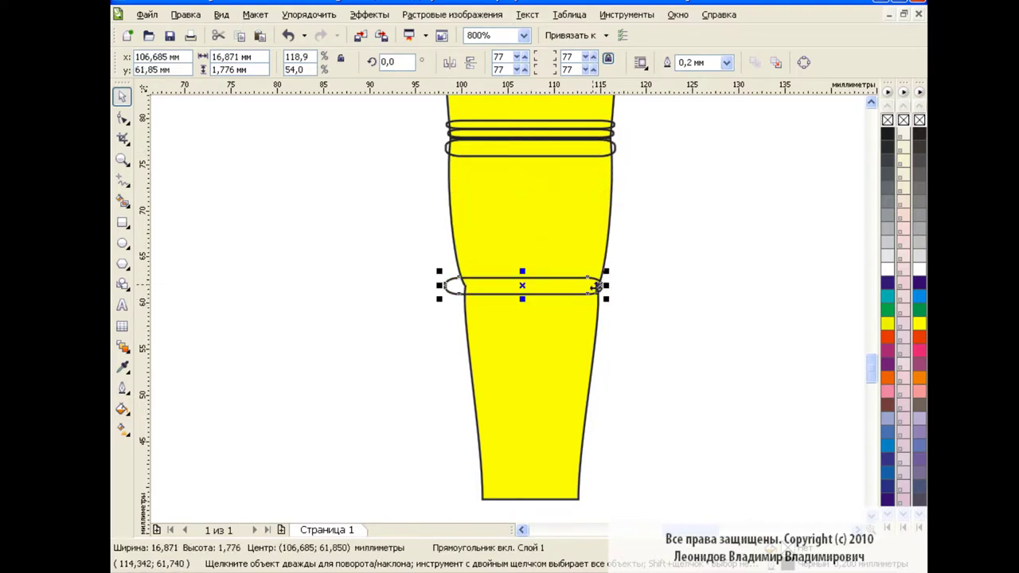
pyautogui.moveTo(437, 286); pyautogui.dragTo(461, 286)
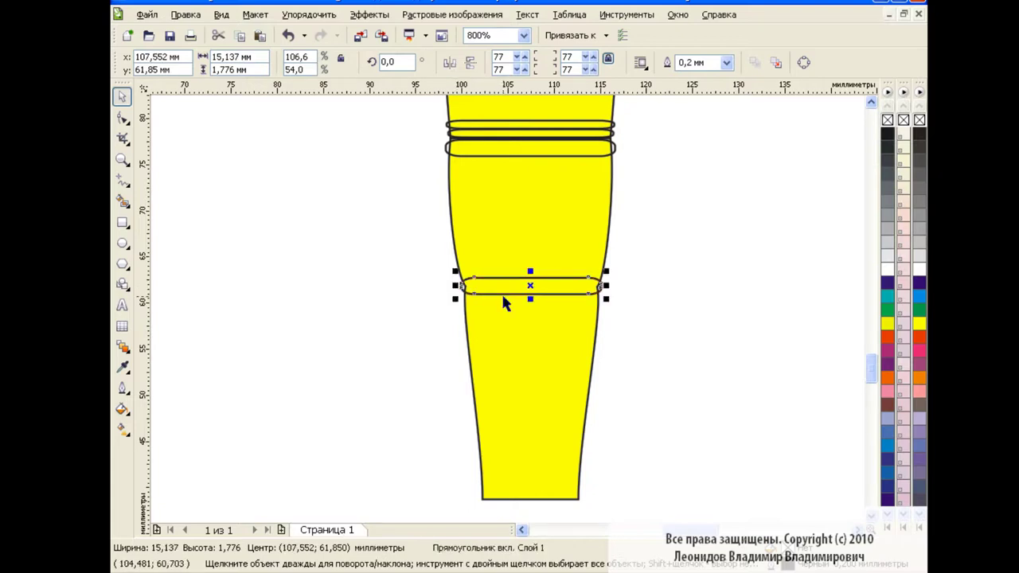
pyautogui.click(747, 311)
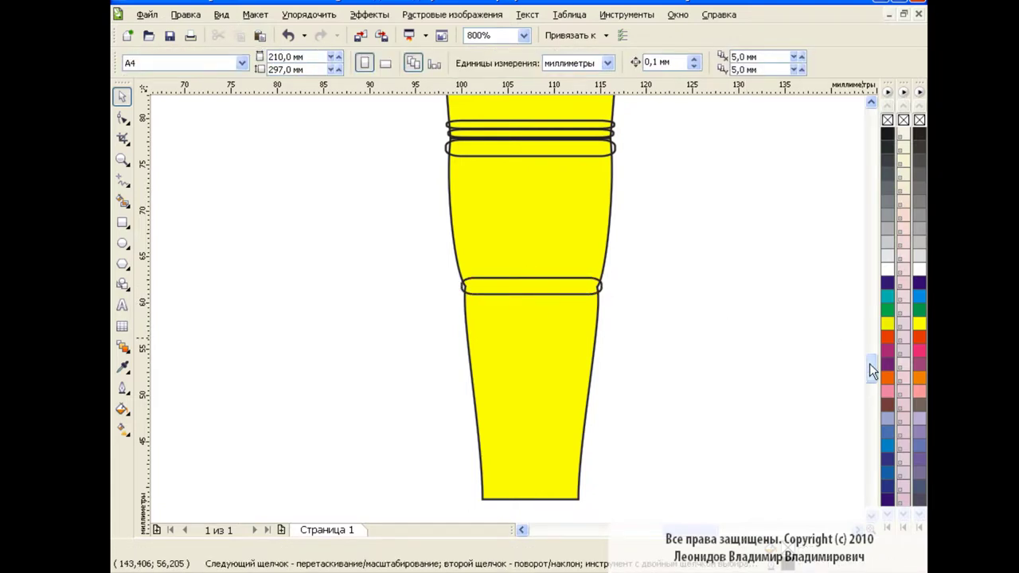
# Step: Lengthen the lower tapered section downward and nudge the ring band into place
pyautogui.moveTo(872, 368); pyautogui.dragTo(872, 377)
pyautogui.click(567, 368)
pyautogui.moveTo(528, 370); pyautogui.dragTo(530, 377)
pyautogui.click(558, 152)
pyautogui.moveTo(532, 153); pyautogui.dragTo(531, 159)
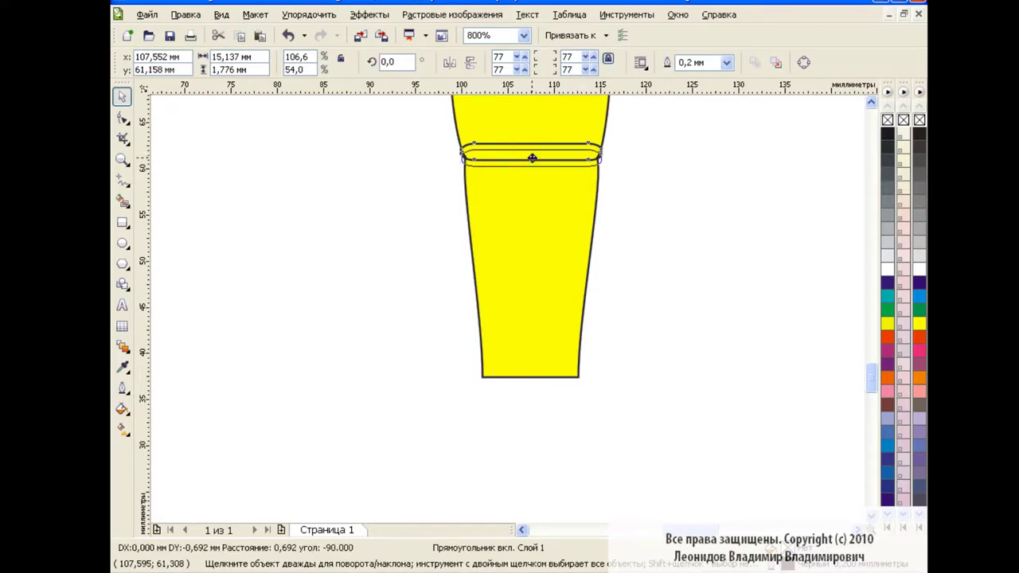
pyautogui.moveTo(872, 390); pyautogui.dragTo(872, 378)
pyautogui.click(786, 357)
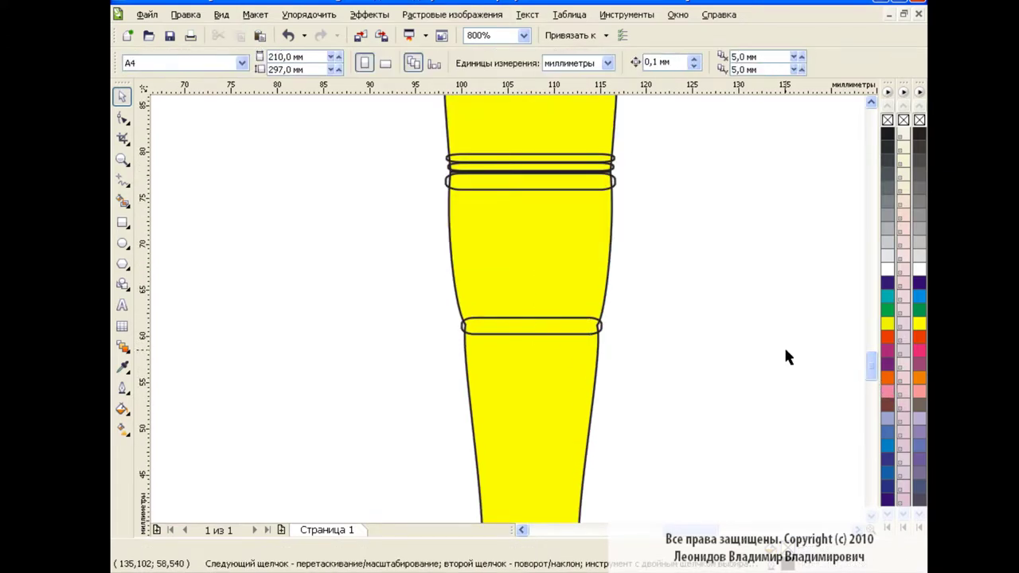
pyautogui.click(568, 330)
# Step: Thin the waist band, then place a copy farther down and narrow its sides to fit
pyautogui.moveTo(531, 313); pyautogui.dragTo(530, 327)
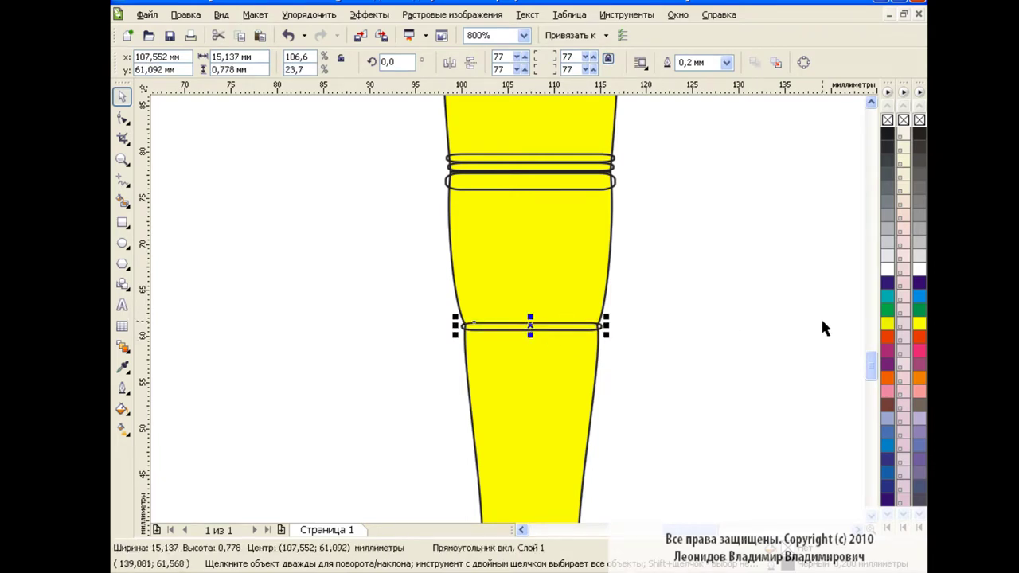
pyautogui.scroll(-2, 871, 367)
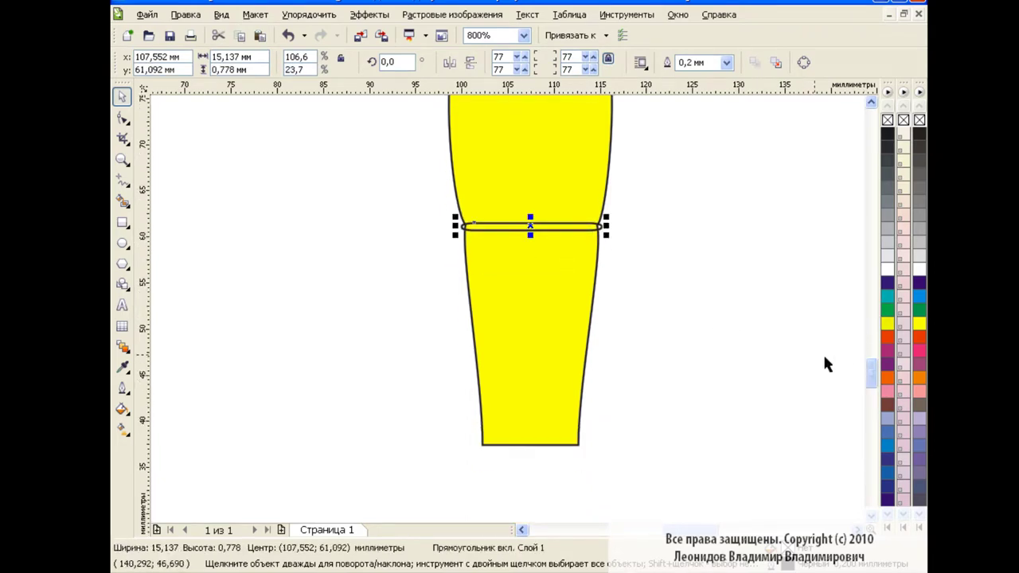
pyautogui.click(239, 36)
pyautogui.click(260, 36)
pyautogui.moveTo(530, 227)
pyautogui.mouseDown()
pyautogui.moveTo(522, 385)
pyautogui.moveTo(522, 359)
pyautogui.mouseUp()
pyautogui.moveTo(607, 363); pyautogui.dragTo(594, 362)
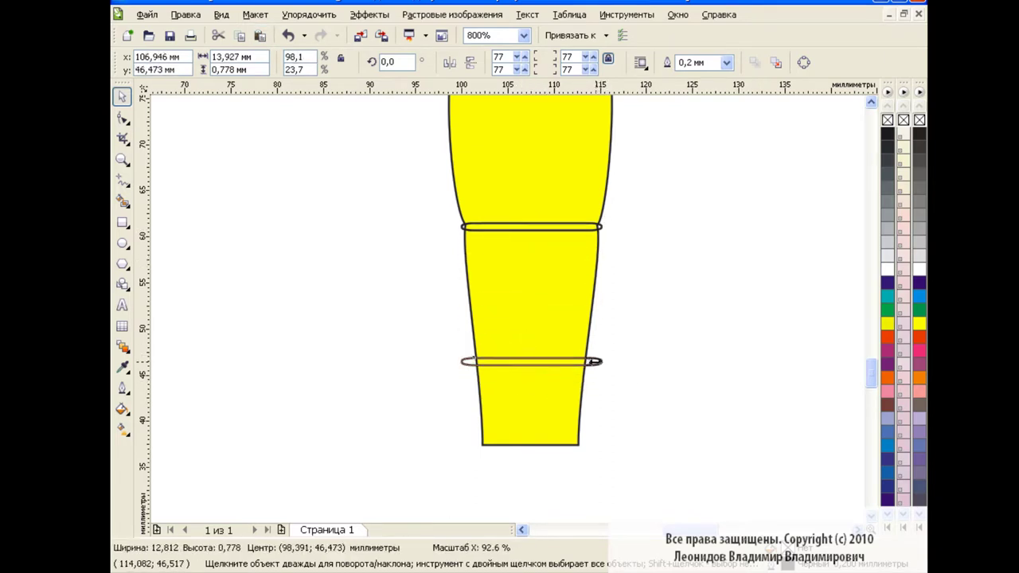
pyautogui.moveTo(450, 360); pyautogui.dragTo(464, 359)
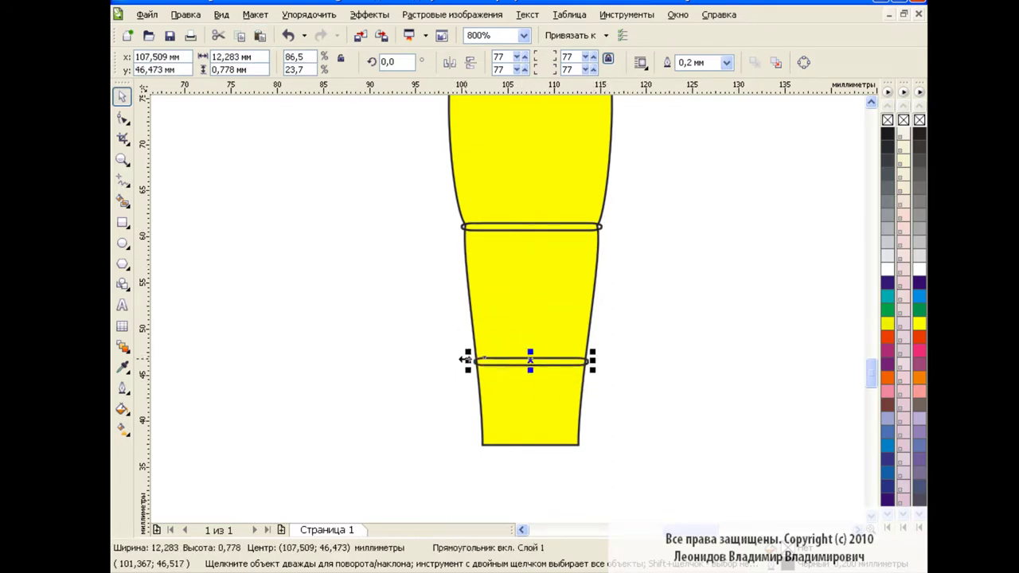
pyautogui.click(681, 367)
# Step: Widen the lower duplicate band slightly on its left side
pyautogui.click(535, 361)
pyautogui.moveTo(466, 362); pyautogui.dragTo(464, 362)
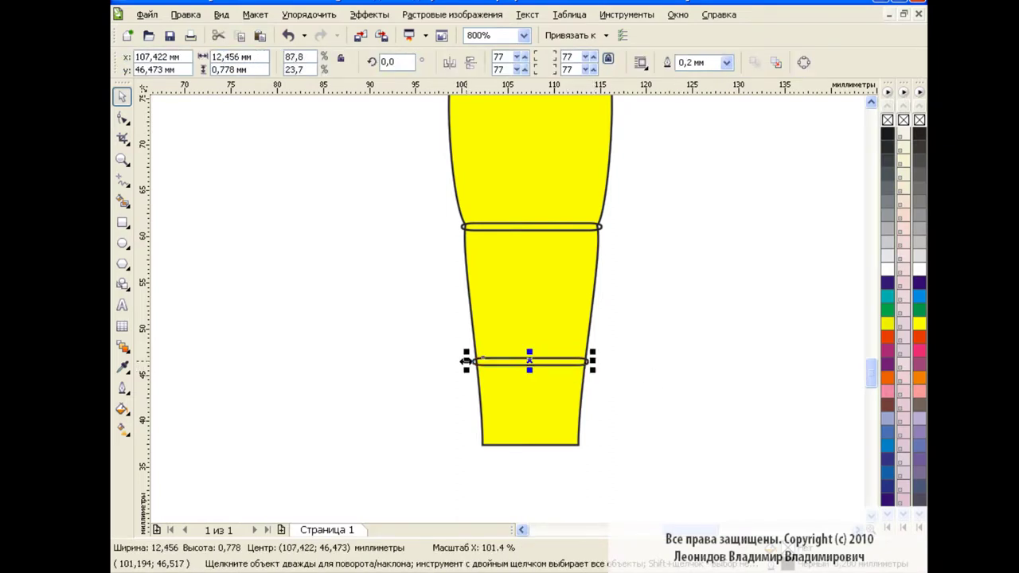
pyautogui.click(643, 359)
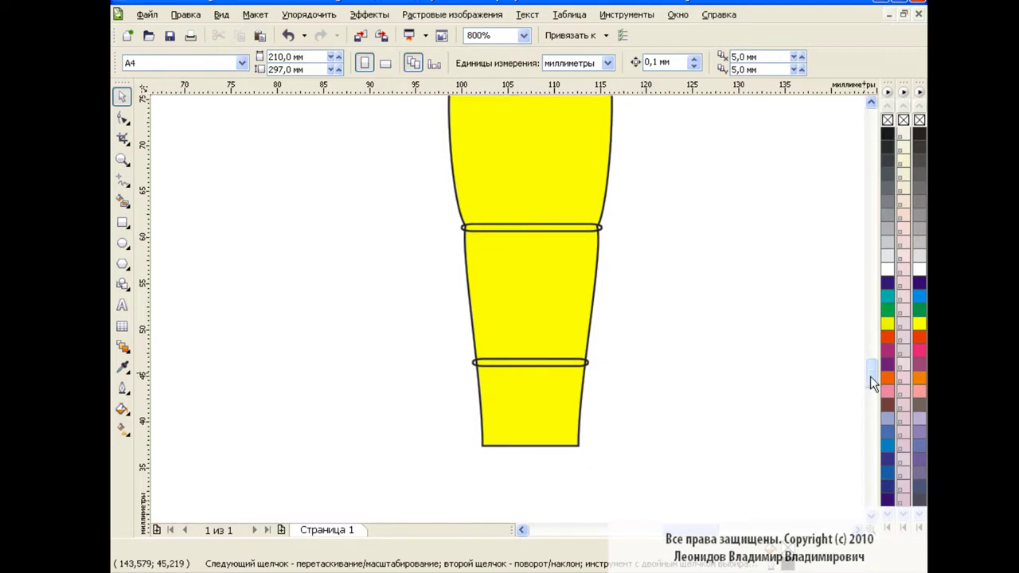
pyautogui.moveTo(869, 378); pyautogui.dragTo(866, 238)
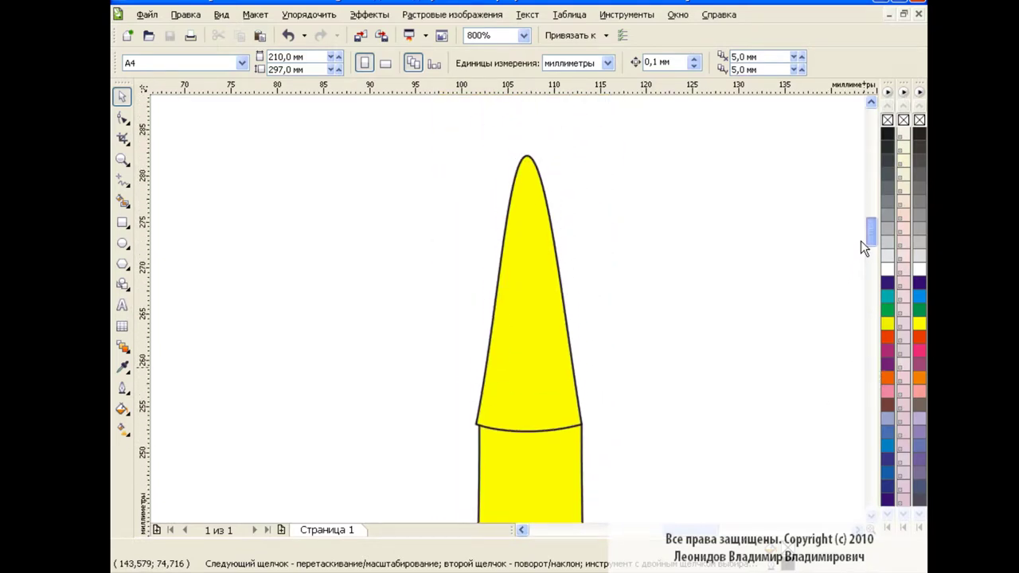
# Step: Nudge the pointed tip's left base node where it meets the handle top
pyautogui.click(489, 374)
pyautogui.press('F10')
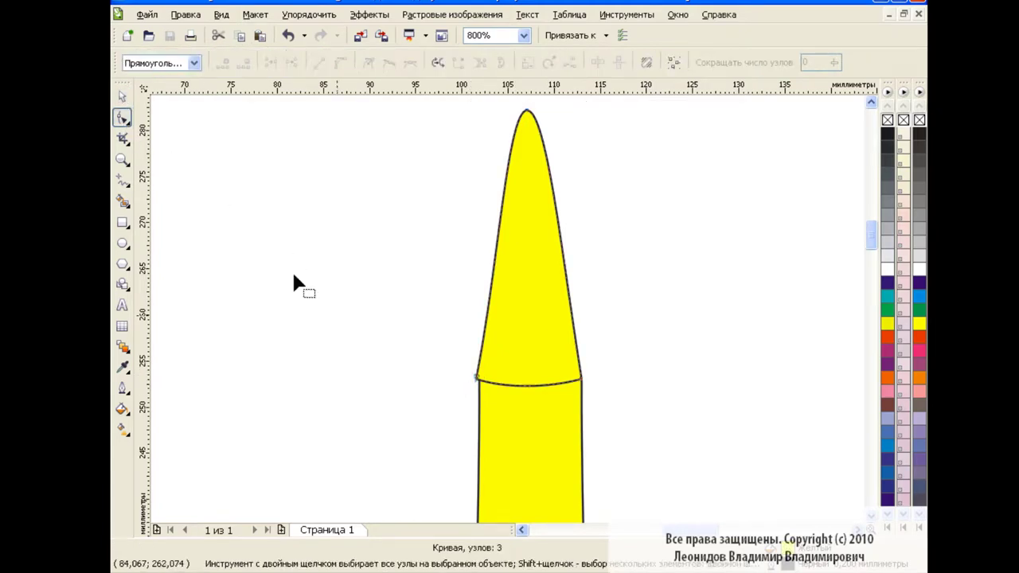
pyautogui.moveTo(478, 377); pyautogui.dragTo(482, 382)
pyautogui.click(653, 366)
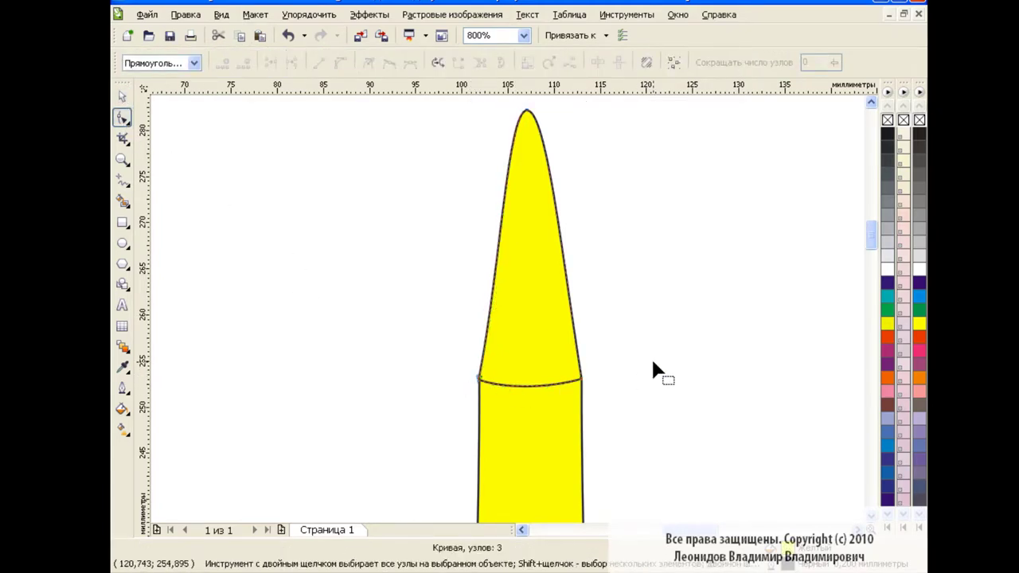
pyautogui.click(121, 97)
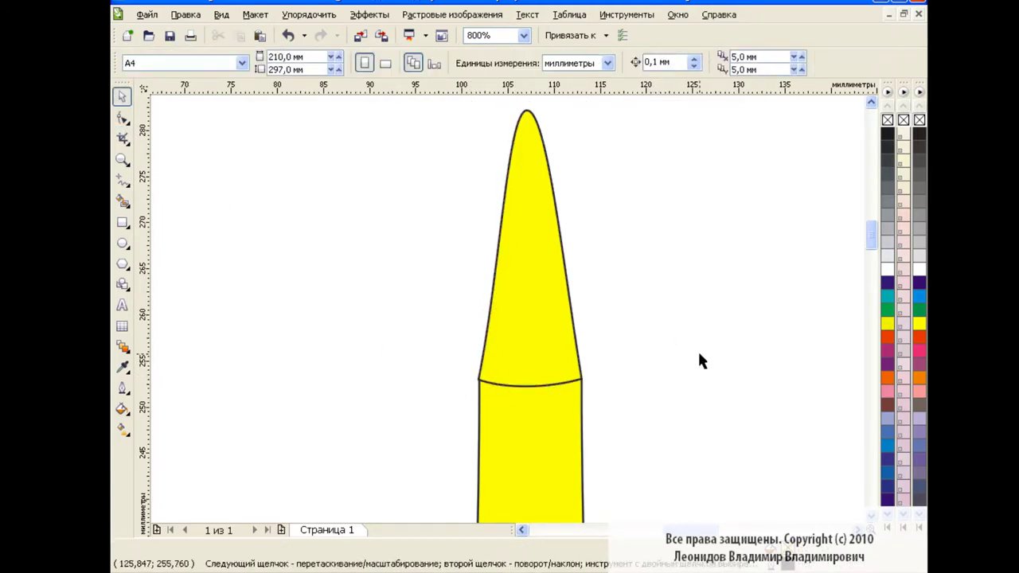
pyautogui.scroll(1, 699, 355)
pyautogui.click(575, 273)
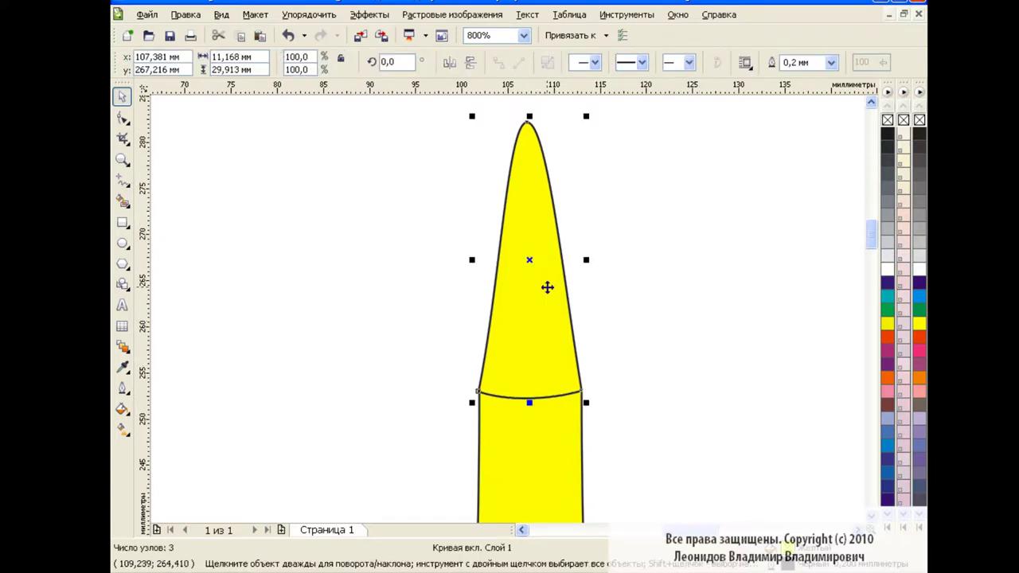
# Step: Start a custom white fountain fill on the tip with alternating dark and light grey stops
pyautogui.click(122, 408)
pyautogui.click(169, 435)
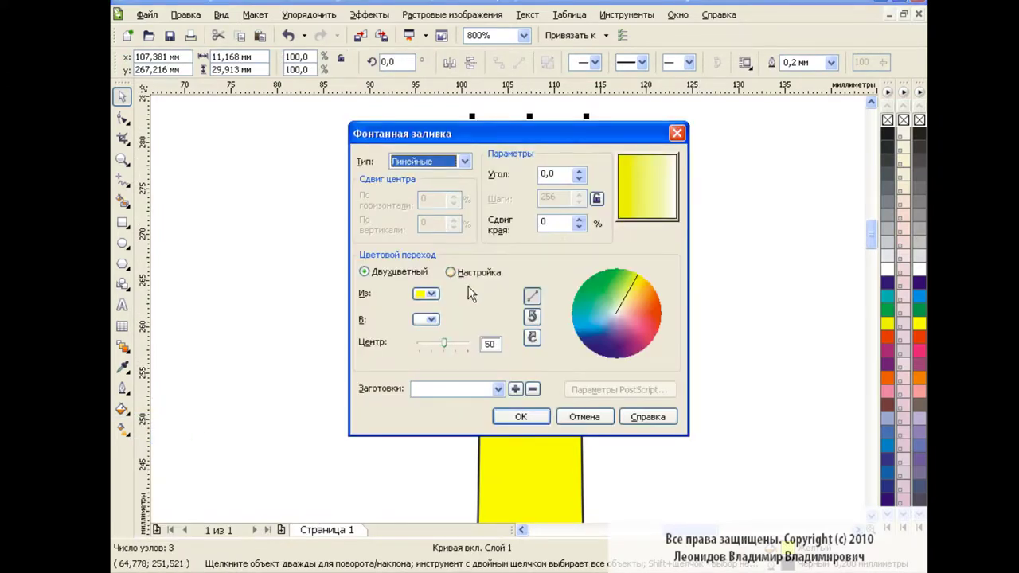
pyautogui.click(451, 273)
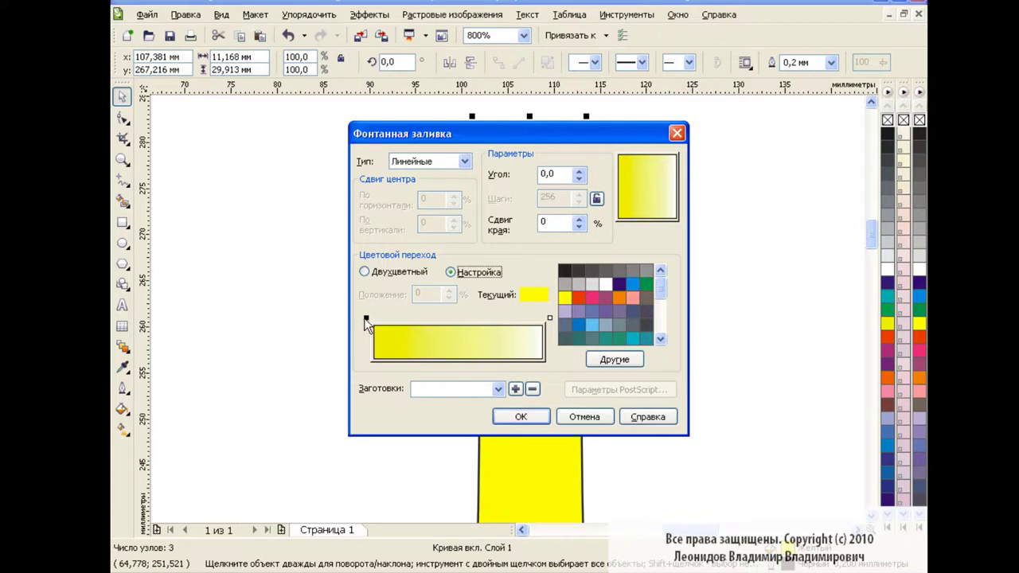
pyautogui.click(606, 284)
pyautogui.doubleClick(436, 333)
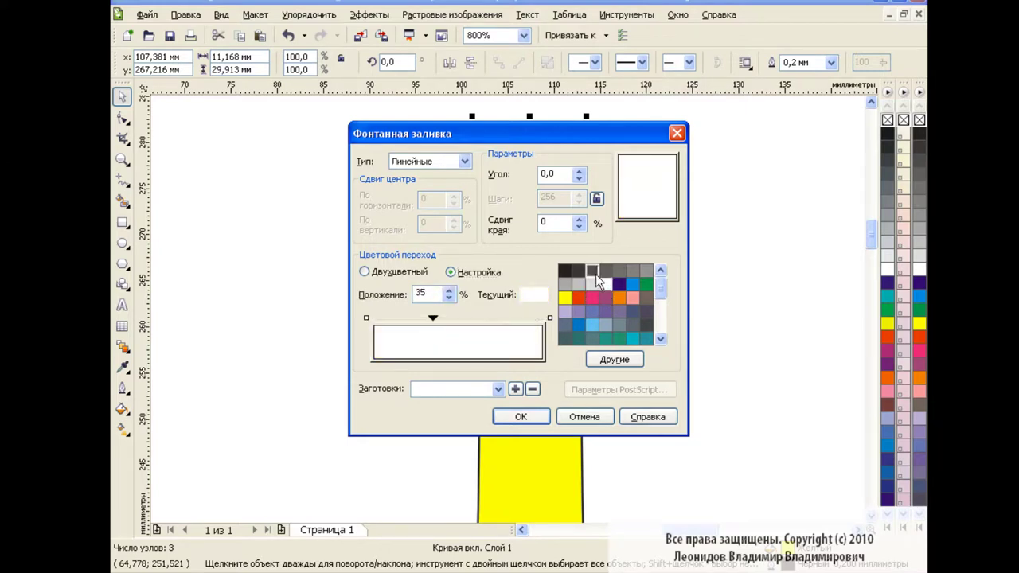
pyautogui.click(595, 273)
pyautogui.doubleClick(448, 322)
pyautogui.click(578, 283)
pyautogui.doubleClick(461, 325)
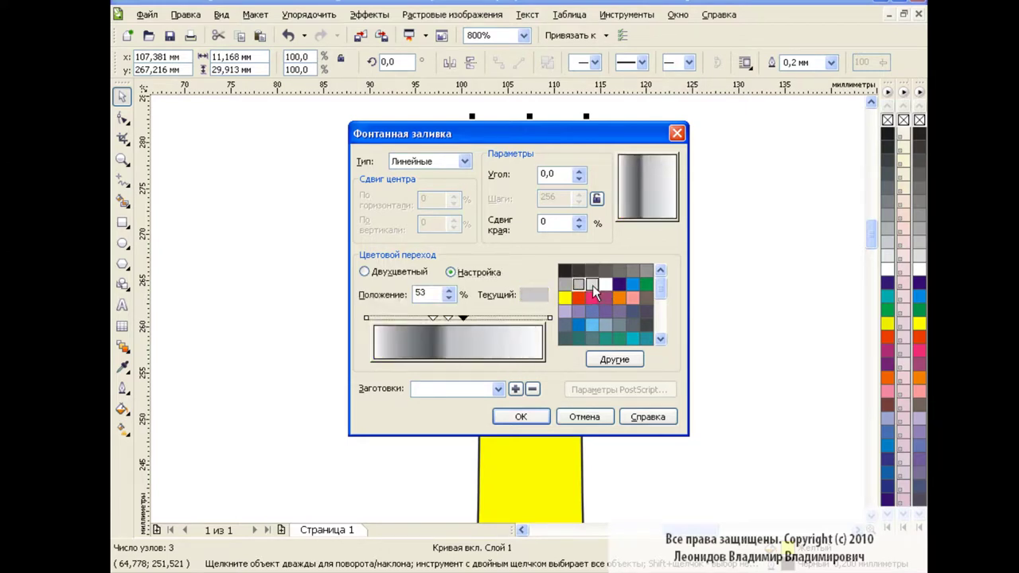
pyautogui.click(593, 285)
pyautogui.doubleClick(475, 323)
pyautogui.click(579, 283)
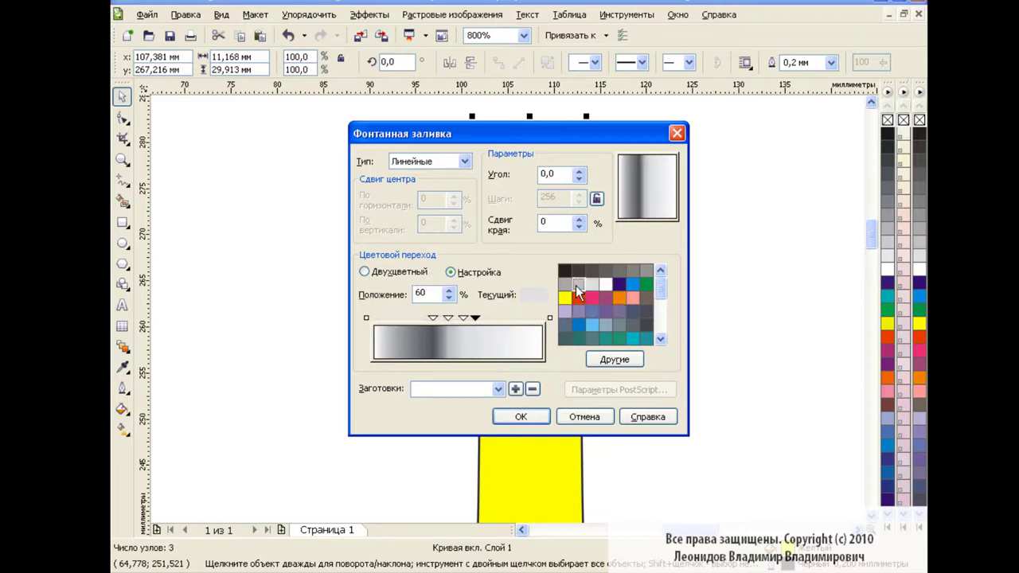
# Step: Add grey stops at 68%, 77%, 84% and 49%, and apply it as Конические (conical)
pyautogui.doubleClick(489, 320)
pyautogui.click(635, 275)
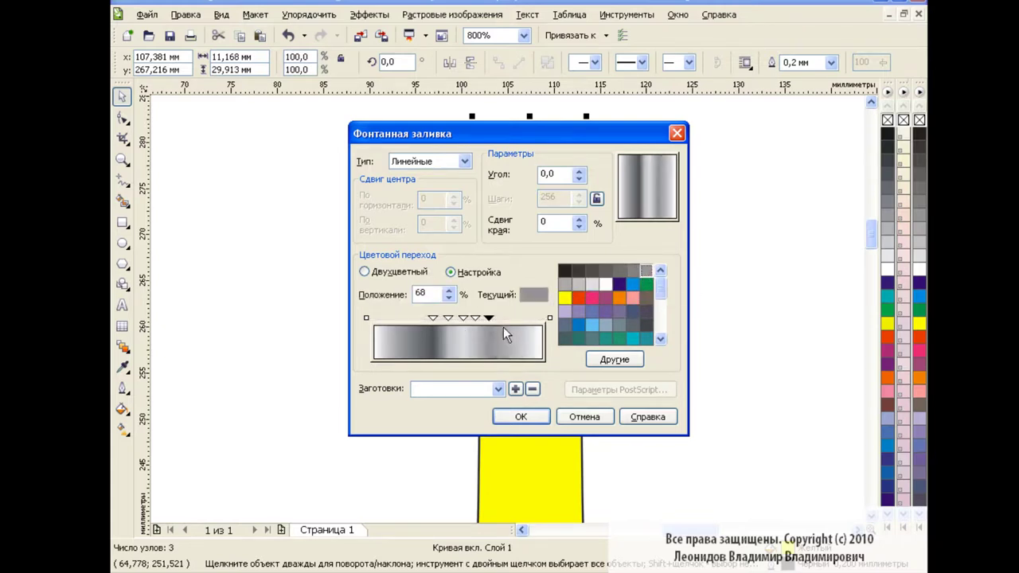
pyautogui.doubleClick(503, 320)
pyautogui.click(591, 284)
pyautogui.click(516, 335)
pyautogui.doubleClick(517, 326)
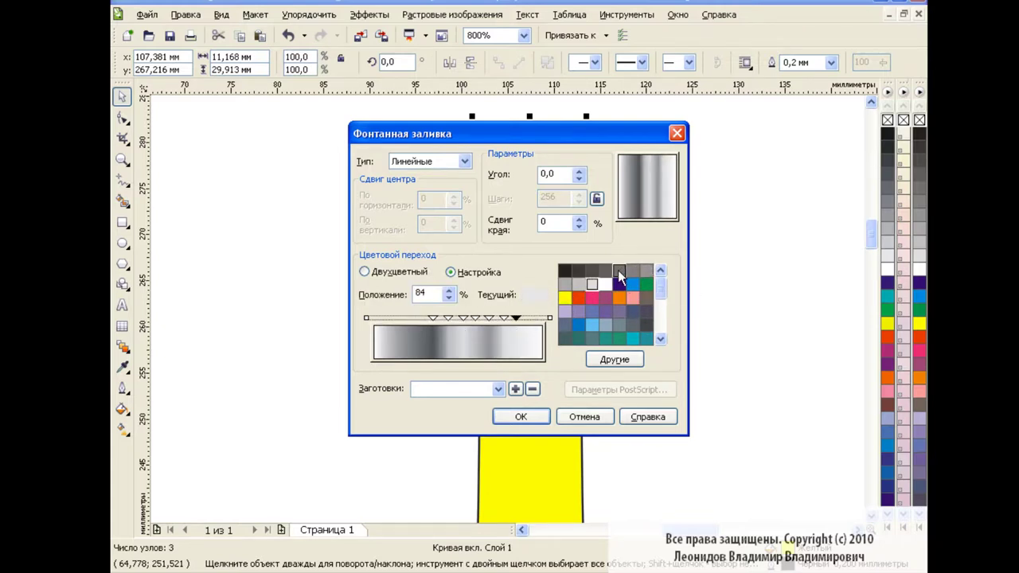
pyautogui.doubleClick(458, 322)
pyautogui.click(620, 274)
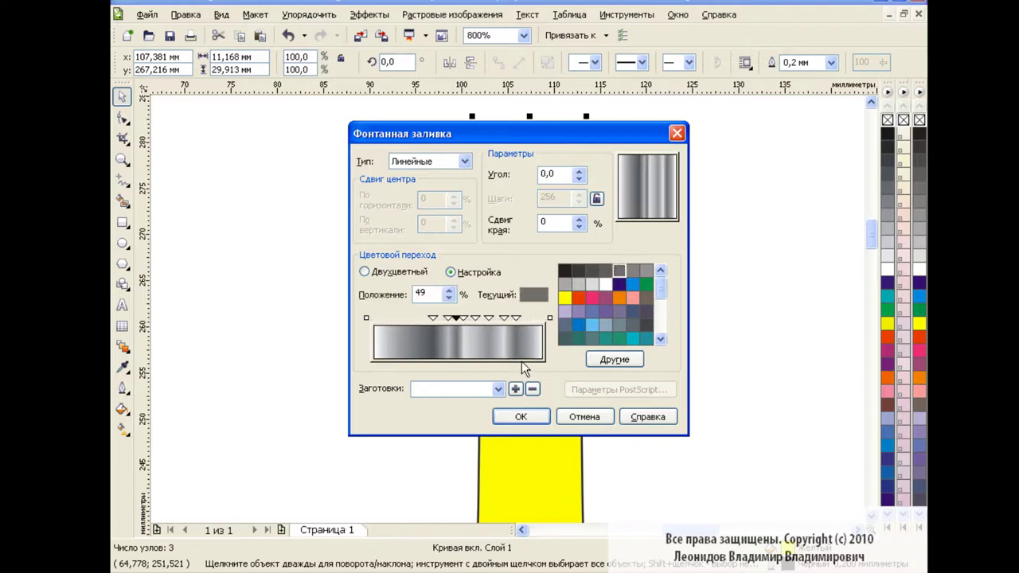
pyautogui.click(464, 161)
pyautogui.click(451, 196)
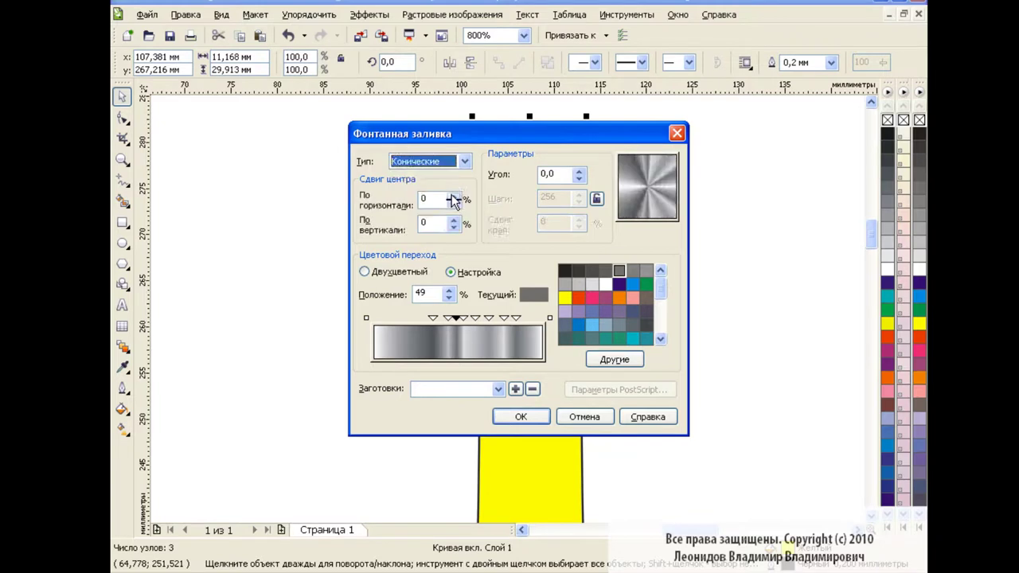
pyautogui.click(528, 416)
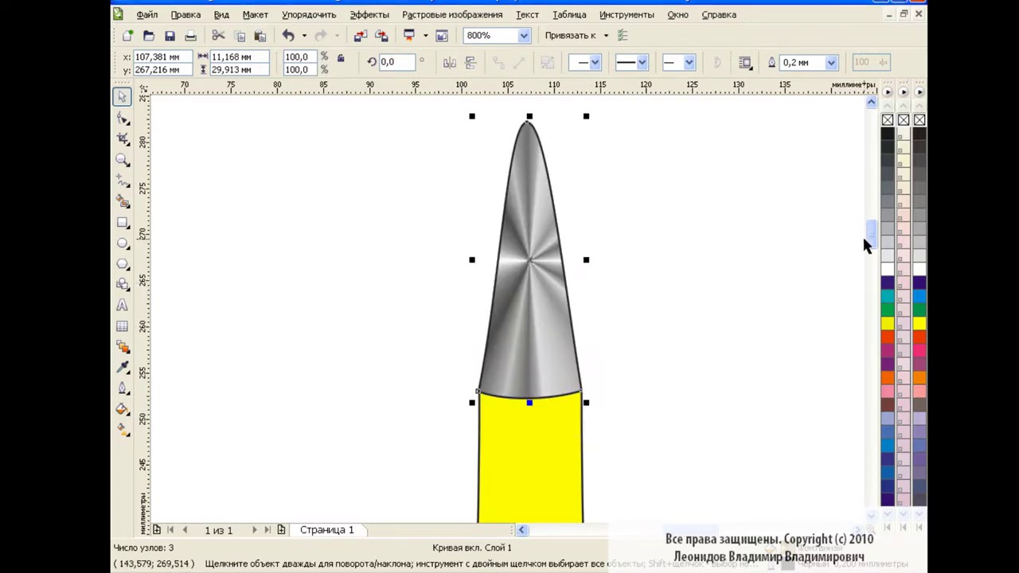
# Step: Drag the tip's conical gradient centre up to the point and slide grey nodes to about 57–59%
pyautogui.scroll(1, 868, 237)
pyautogui.click(122, 428)
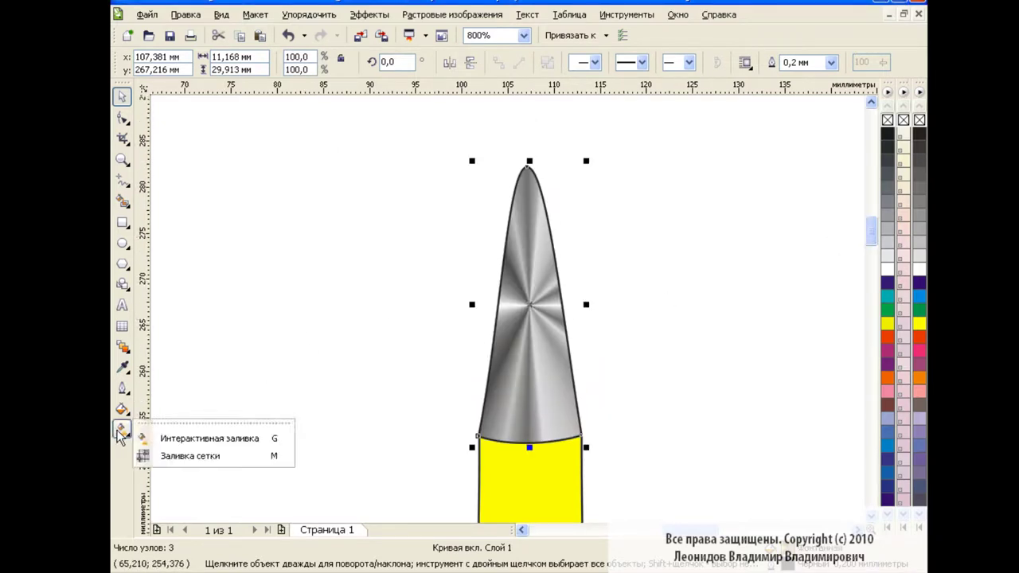
pyautogui.click(183, 435)
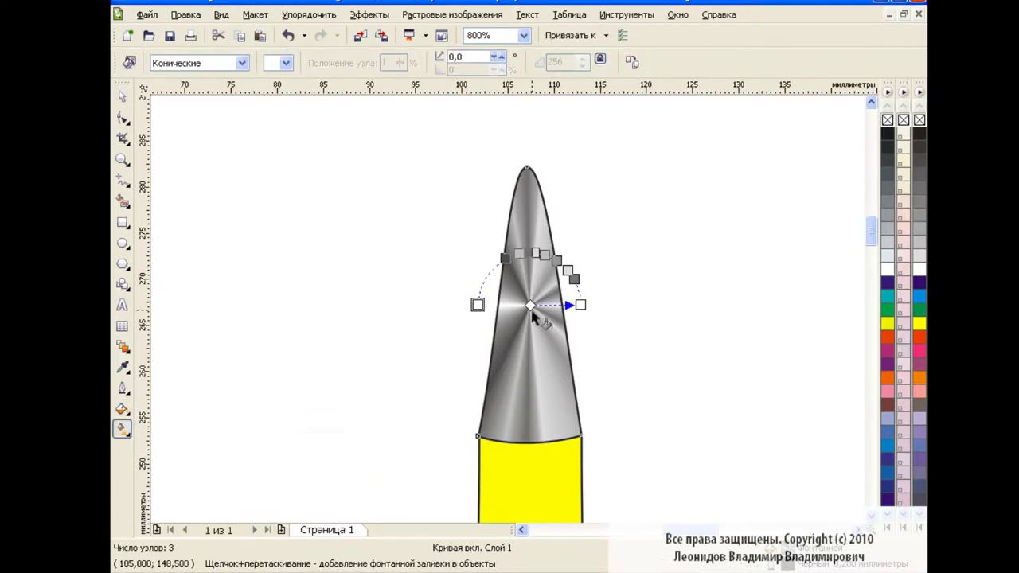
pyautogui.moveTo(530, 305)
pyautogui.mouseDown()
pyautogui.moveTo(527, 168)
pyautogui.moveTo(578, 164)
pyautogui.moveTo(526, 161)
pyautogui.mouseUp()
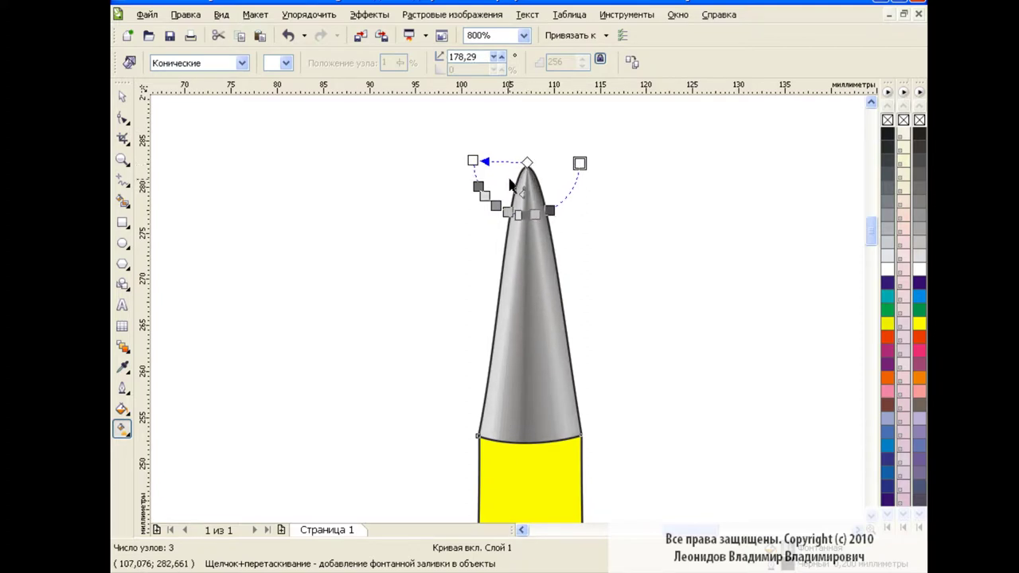
pyautogui.moveTo(532, 214); pyautogui.dragTo(522, 215)
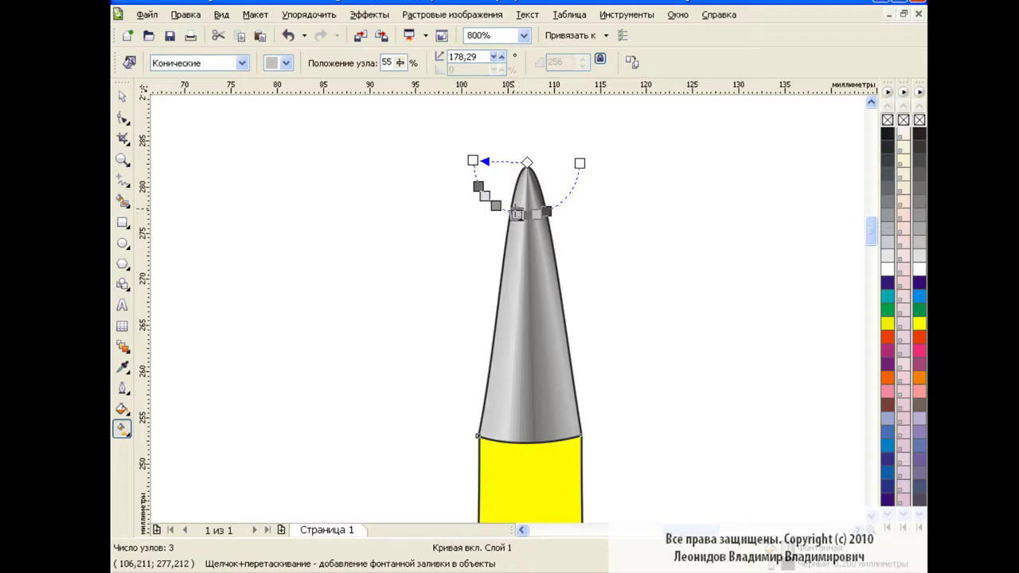
pyautogui.moveTo(514, 210); pyautogui.dragTo(492, 203)
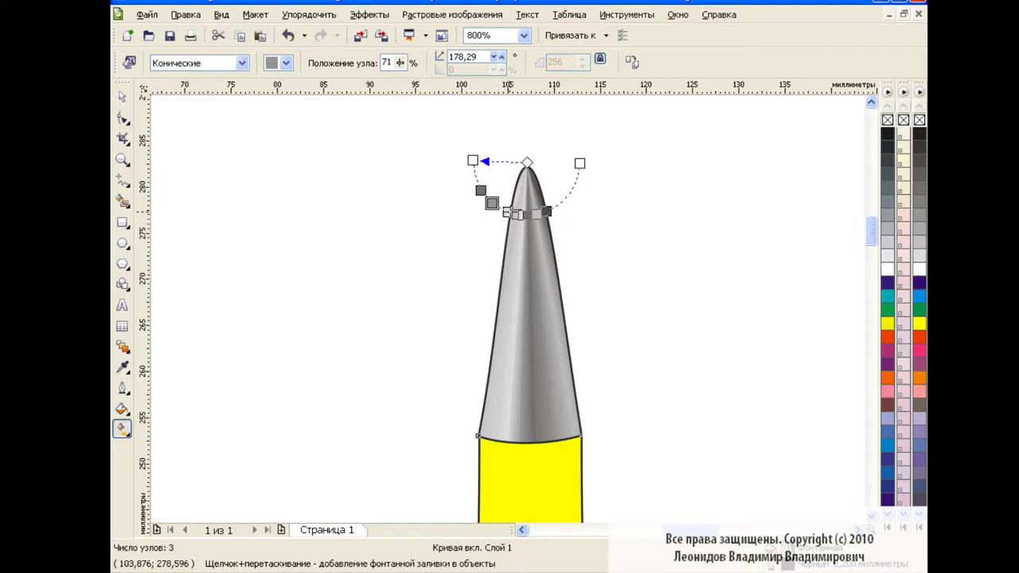
pyautogui.click(506, 212)
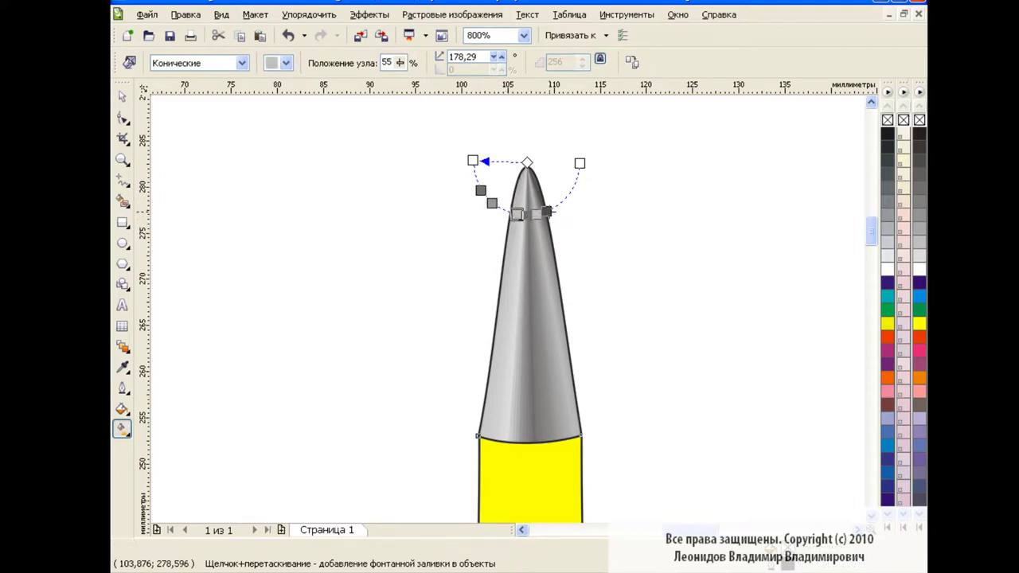
pyautogui.click(544, 213)
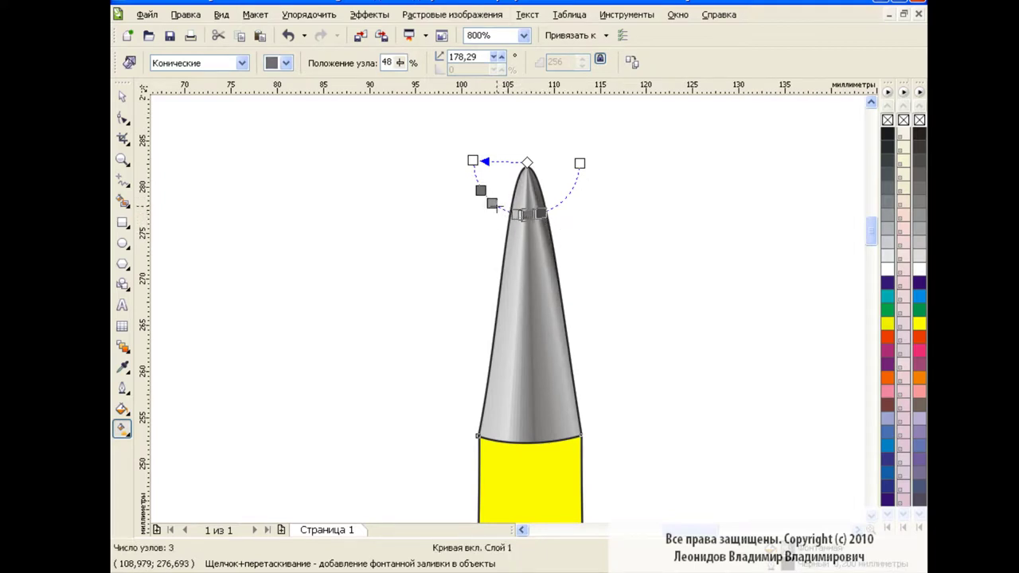
pyautogui.moveTo(492, 203); pyautogui.dragTo(513, 214)
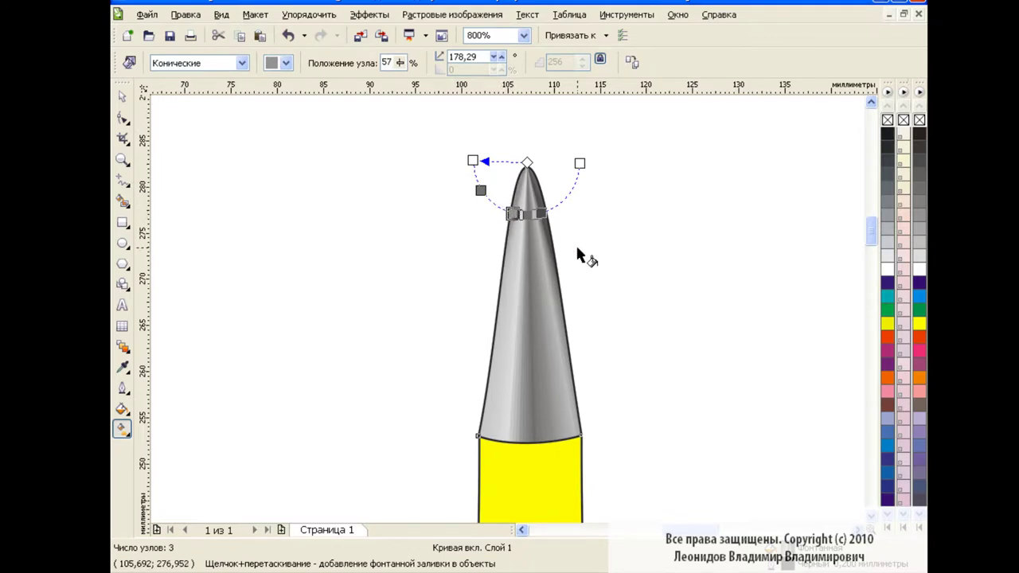
# Step: Make the tip's top node a cusp and pull both its handles down into a sharp point
pyautogui.click(122, 96)
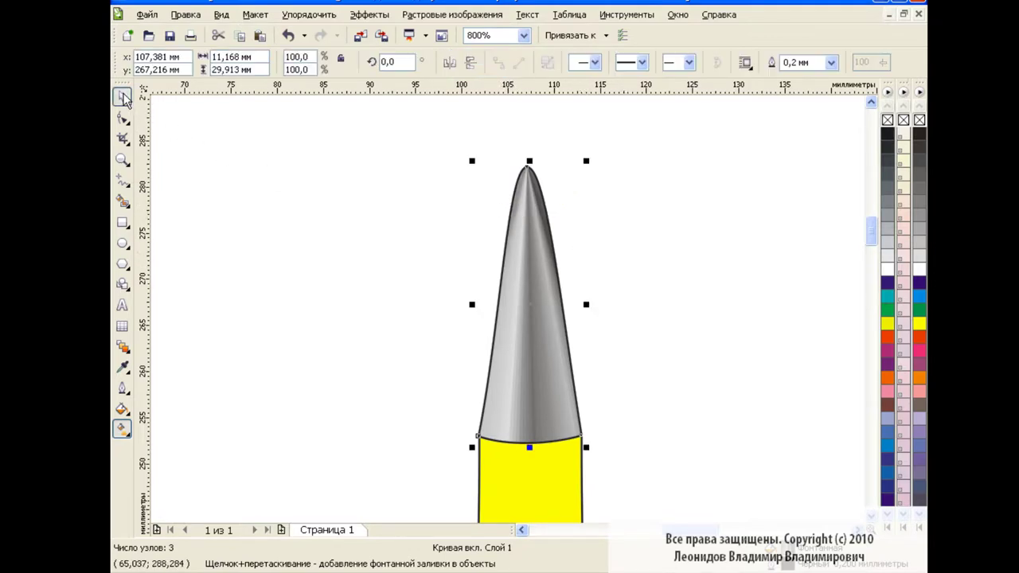
pyautogui.click(377, 263)
pyautogui.click(501, 212)
pyautogui.click(122, 117)
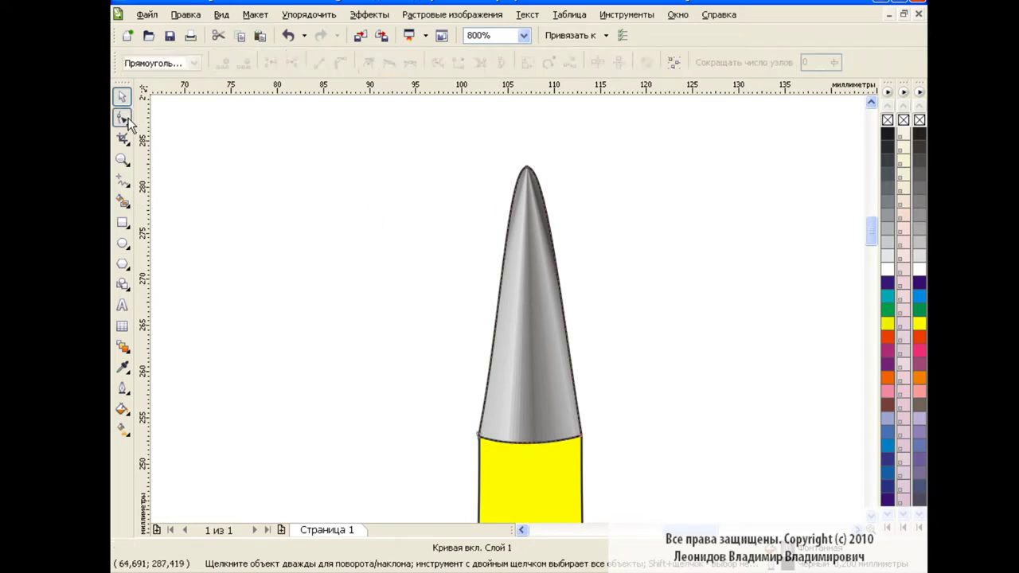
pyautogui.click(527, 166)
pyautogui.click(367, 63)
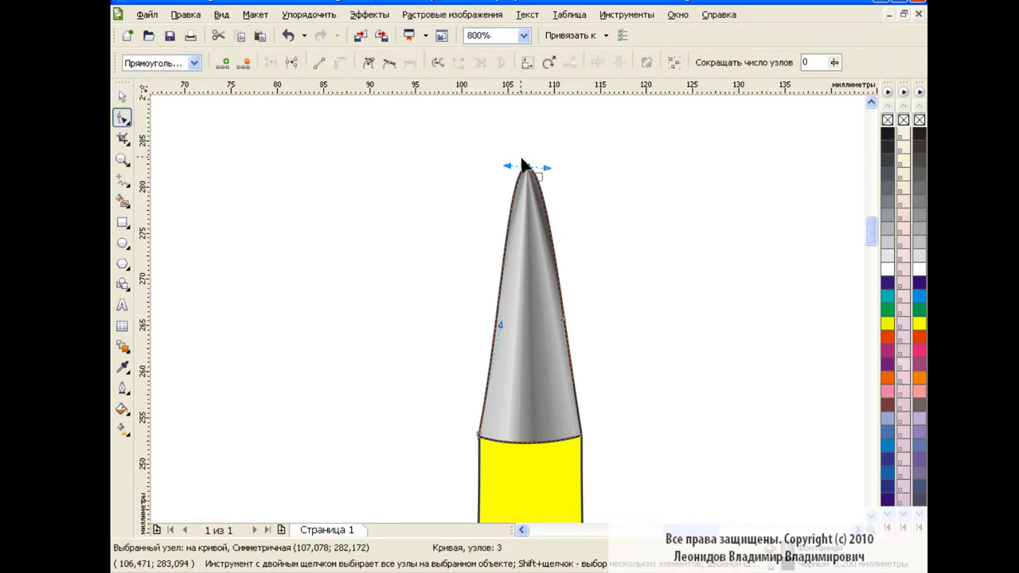
pyautogui.moveTo(546, 170); pyautogui.dragTo(542, 199)
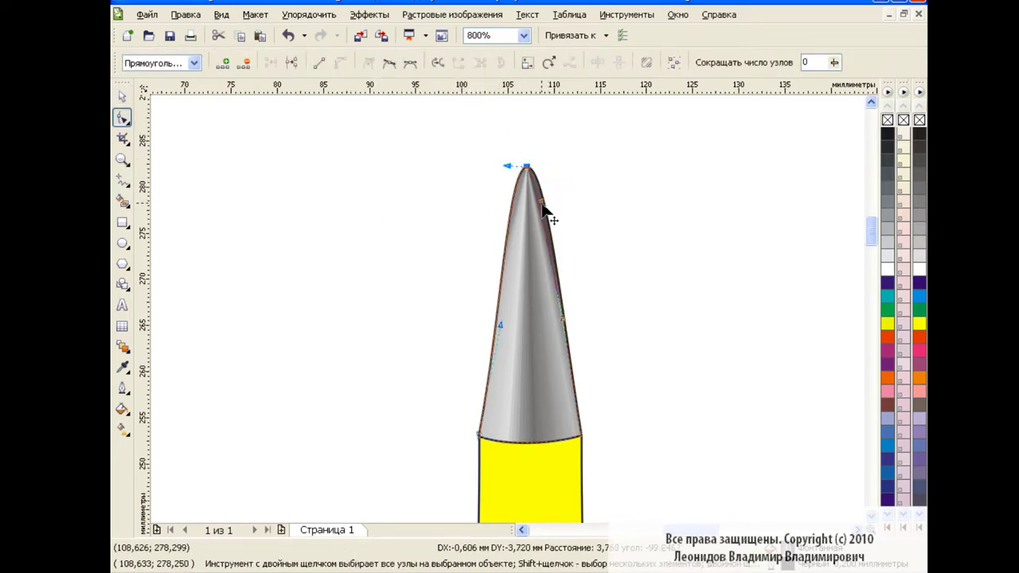
pyautogui.moveTo(506, 166); pyautogui.dragTo(513, 204)
pyautogui.click(123, 97)
pyautogui.click(505, 185)
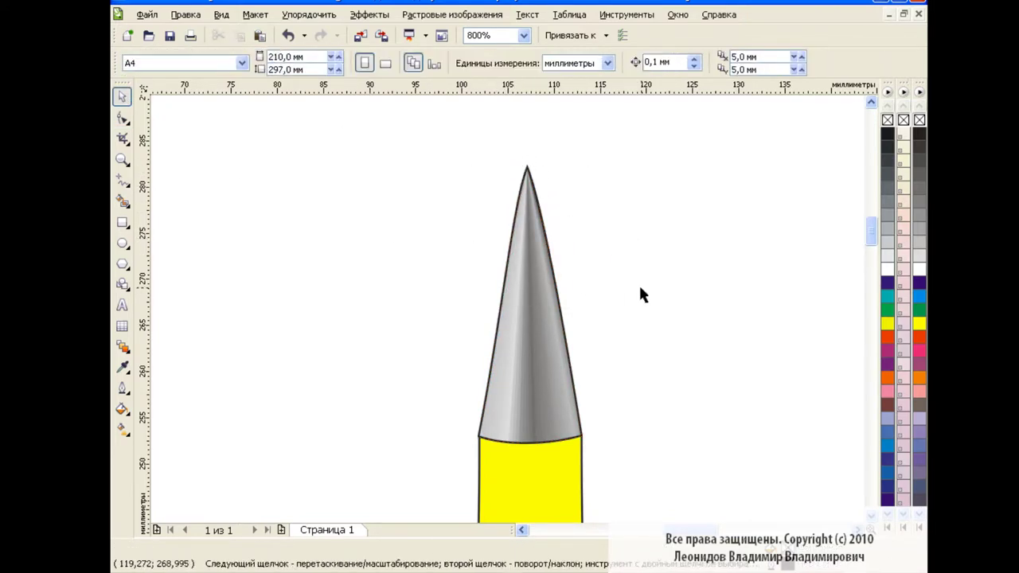
# Step: Zoom back in to 800% on the silver tip and remove its black outline
pyautogui.click(523, 35)
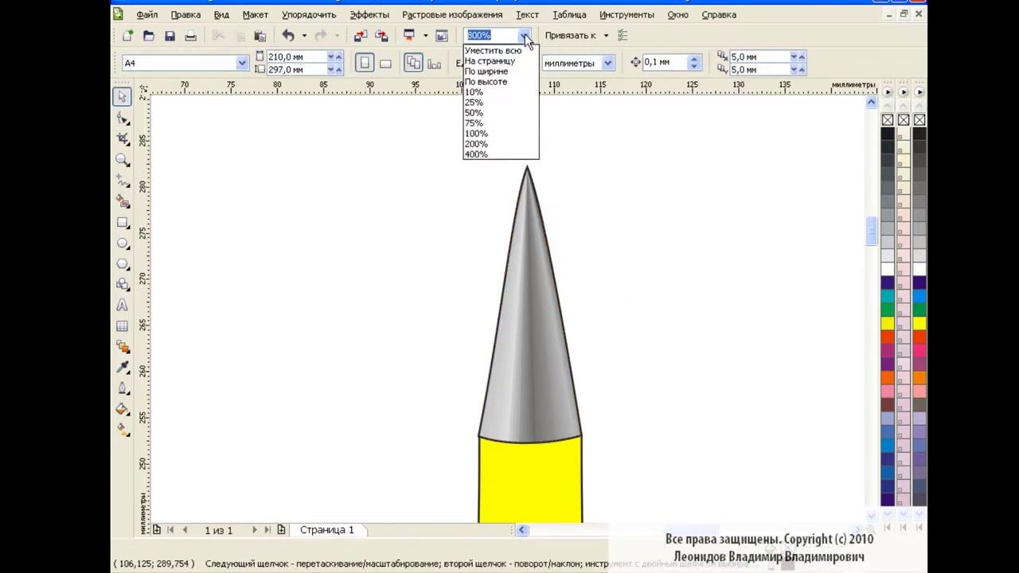
pyautogui.click(506, 133)
pyautogui.moveTo(870, 252); pyautogui.dragTo(870, 238)
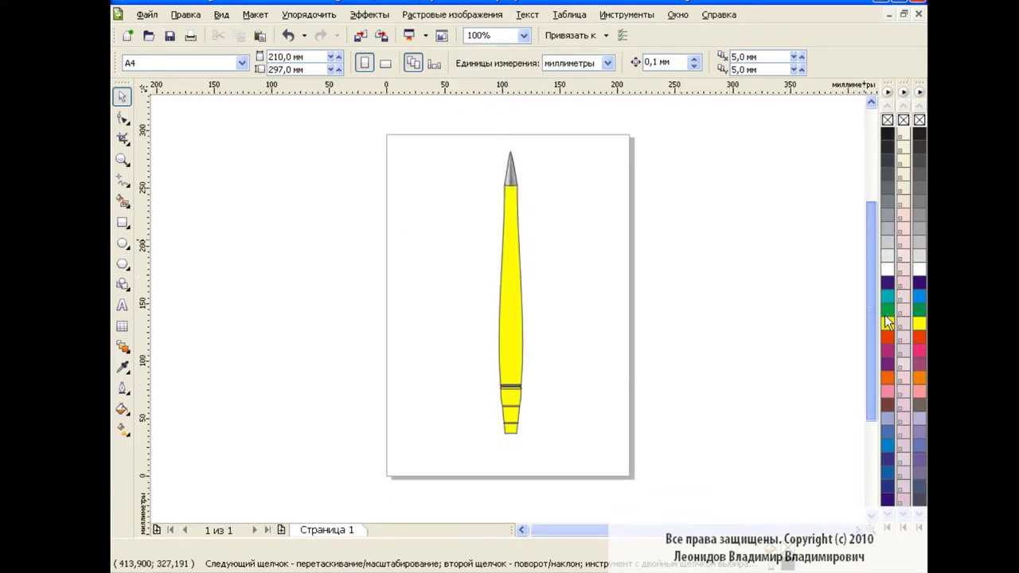
pyautogui.write('800')
pyautogui.press('Return')
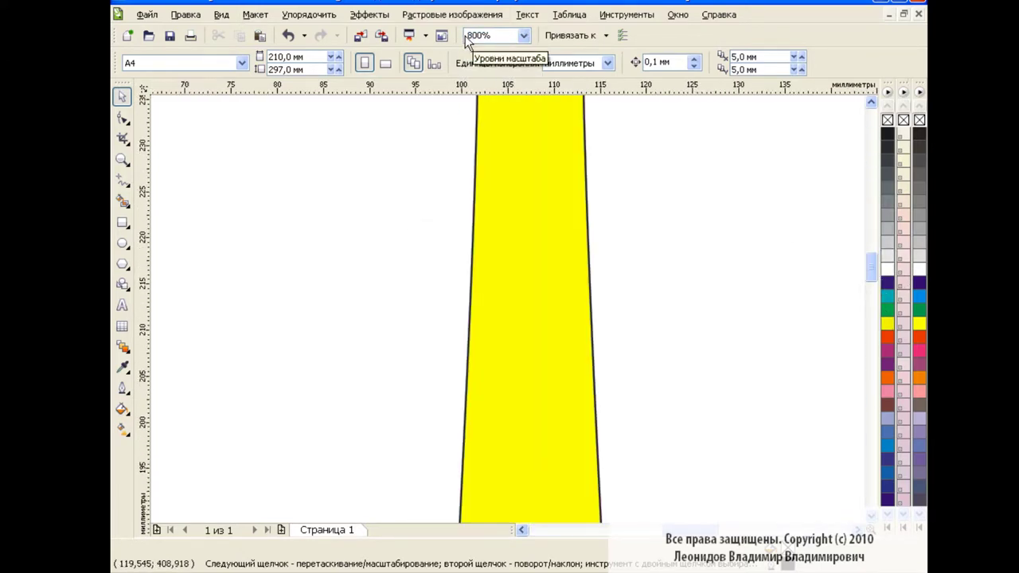
pyautogui.moveTo(870, 271)
pyautogui.mouseDown()
pyautogui.moveTo(866, 233)
pyautogui.moveTo(872, 261)
pyautogui.mouseUp()
pyautogui.click(529, 303)
pyautogui.rightClick(888, 119)
pyautogui.click(800, 239)
# Step: Zoom out to 200% and select the long yellow handle body
pyautogui.click(524, 35)
pyautogui.click(484, 137)
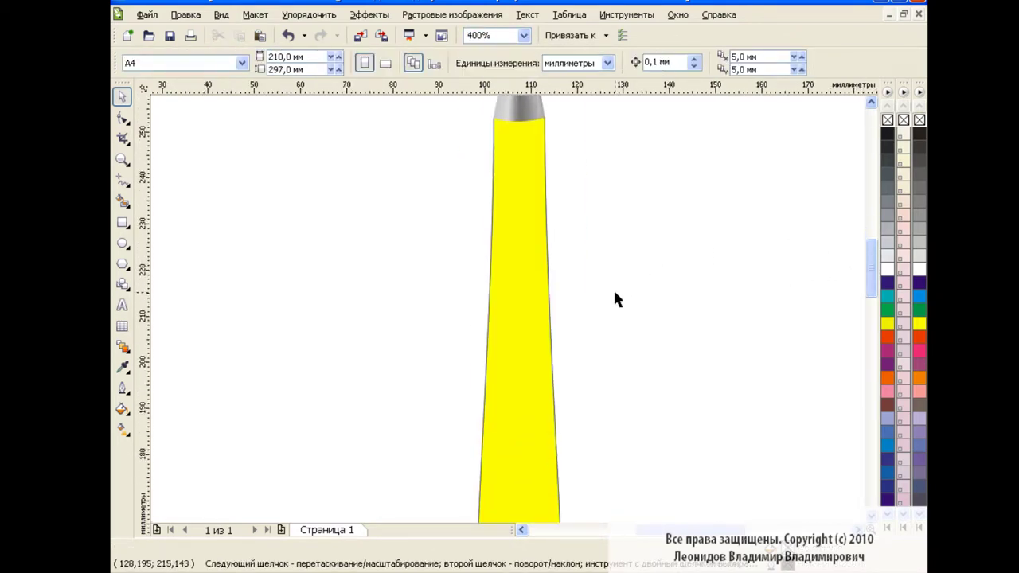
pyautogui.click(524, 35)
pyautogui.click(498, 145)
pyautogui.moveTo(859, 220); pyautogui.dragTo(863, 256)
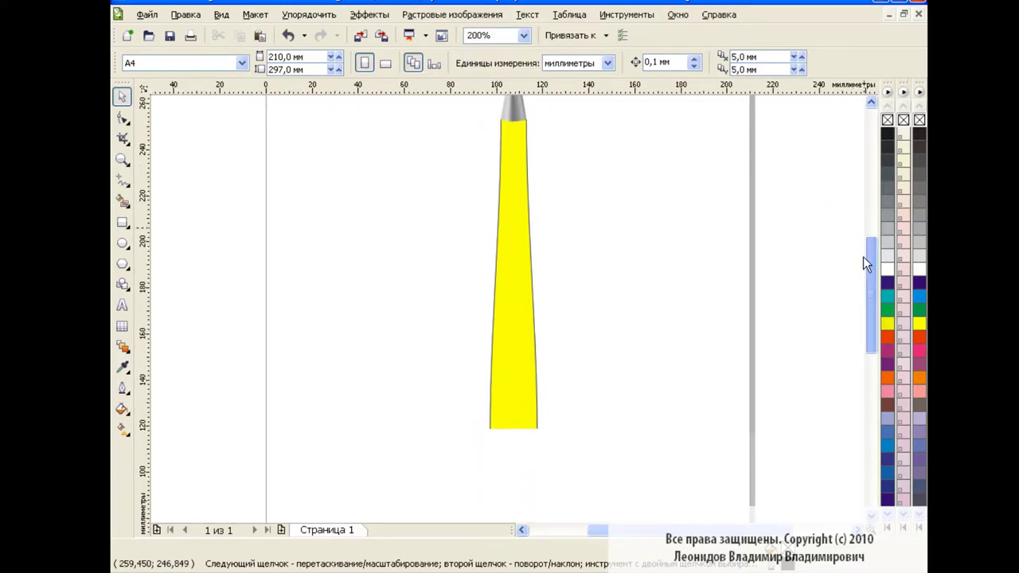
pyautogui.click(535, 312)
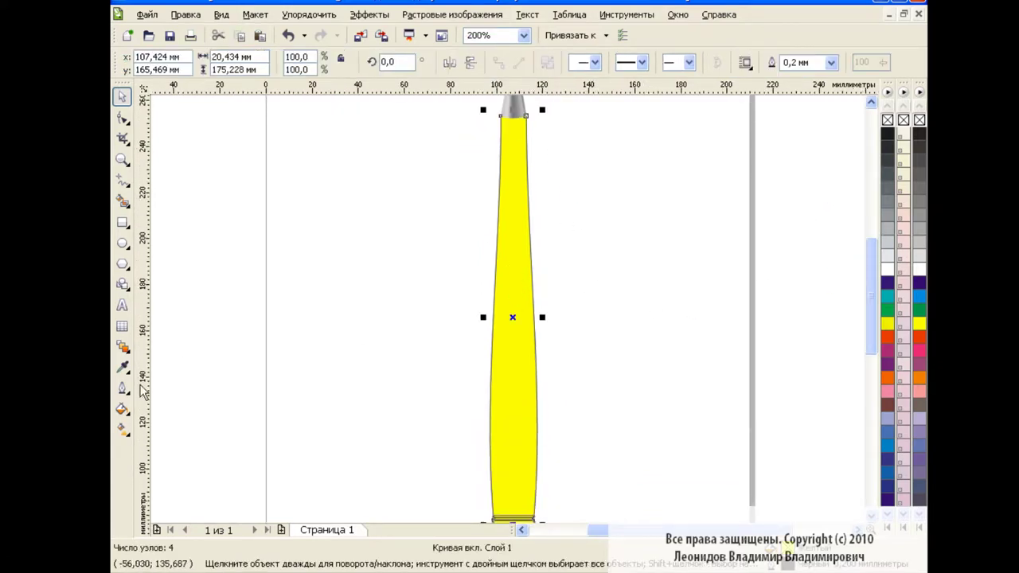
# Step: Start a custom fountain fill on the handle with a dark brown start and red at 33%
pyautogui.click(122, 409)
pyautogui.click(191, 436)
pyautogui.click(451, 272)
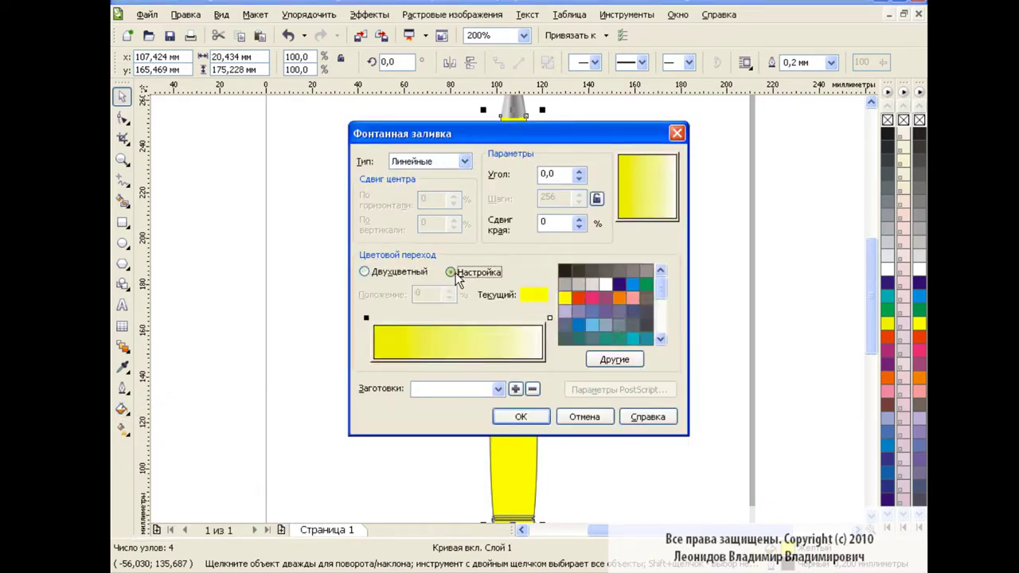
pyautogui.click(615, 359)
pyautogui.moveTo(506, 314); pyautogui.dragTo(506, 342)
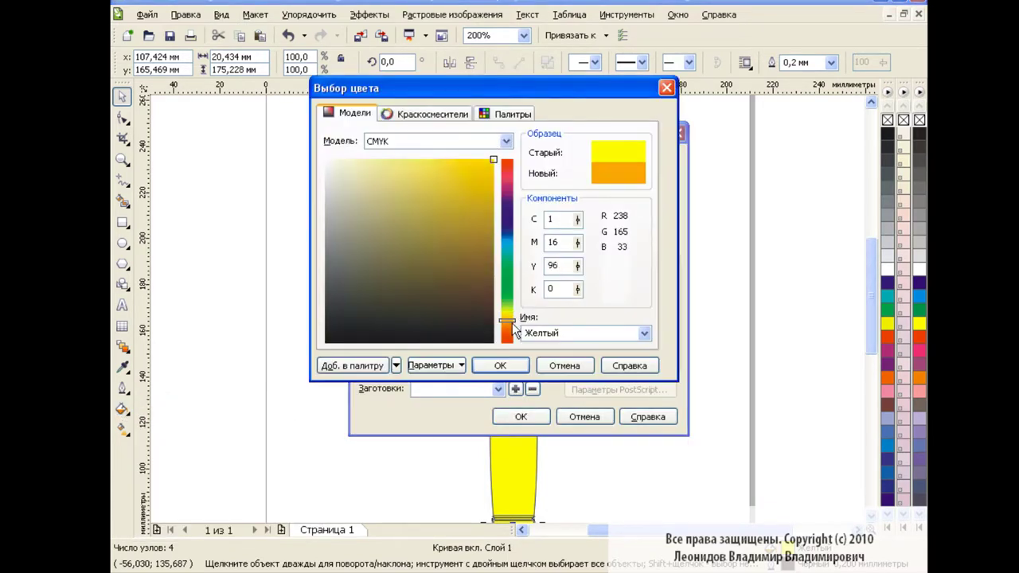
pyautogui.click(481, 288)
pyautogui.click(508, 367)
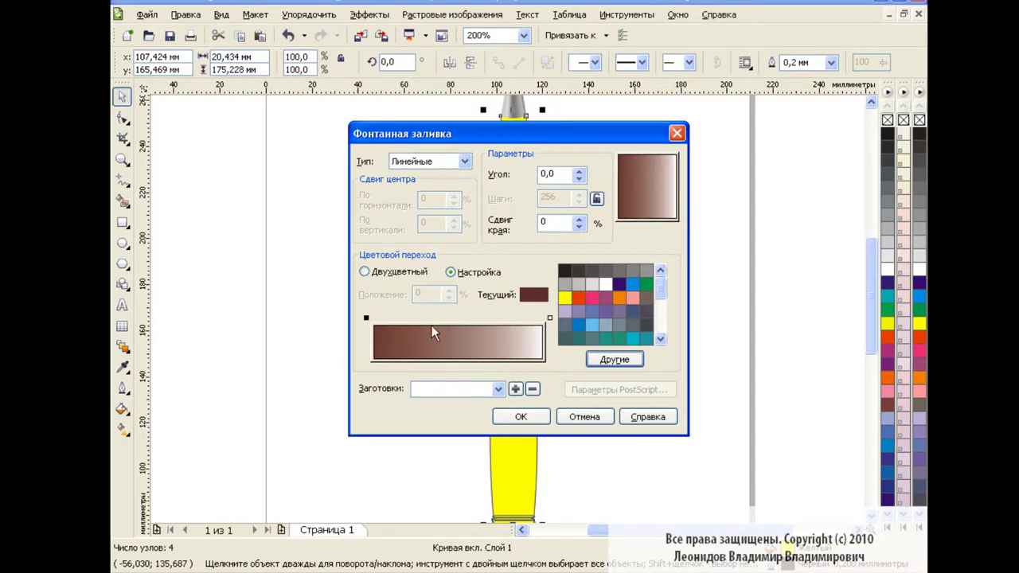
pyautogui.click(592, 360)
pyautogui.click(443, 241)
pyautogui.click(451, 202)
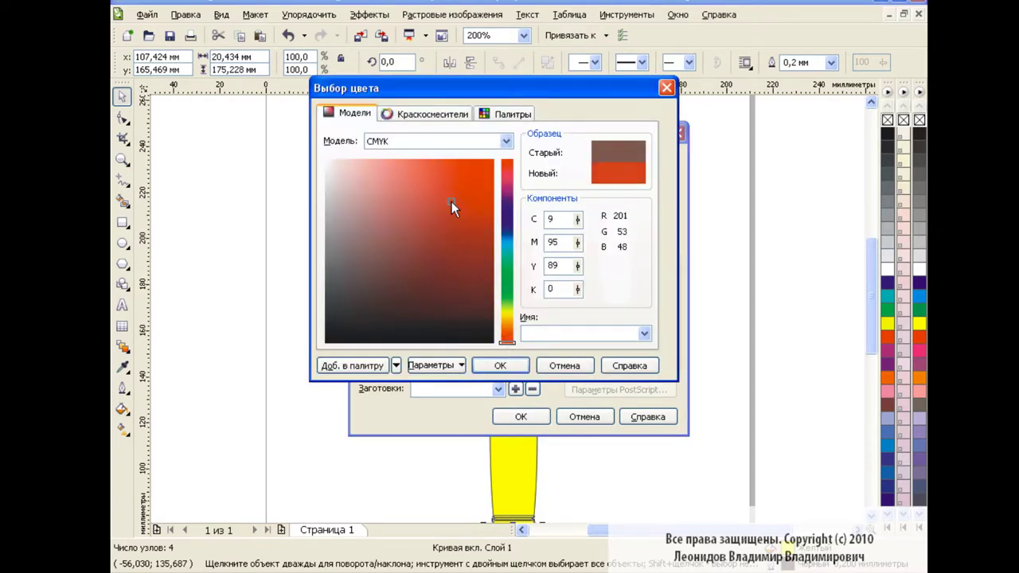
pyautogui.click(508, 363)
# Step: Add a stop at 60%, make the end dark brown and the red brighter, then apply
pyautogui.doubleClick(475, 325)
pyautogui.click(614, 359)
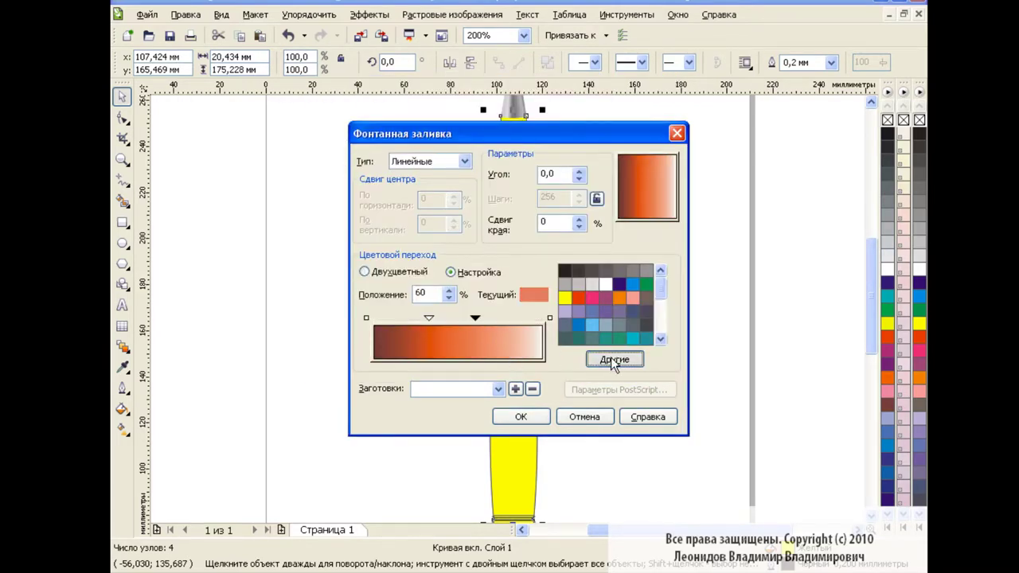
pyautogui.moveTo(471, 236); pyautogui.dragTo(474, 271)
pyautogui.click(512, 364)
pyautogui.click(548, 319)
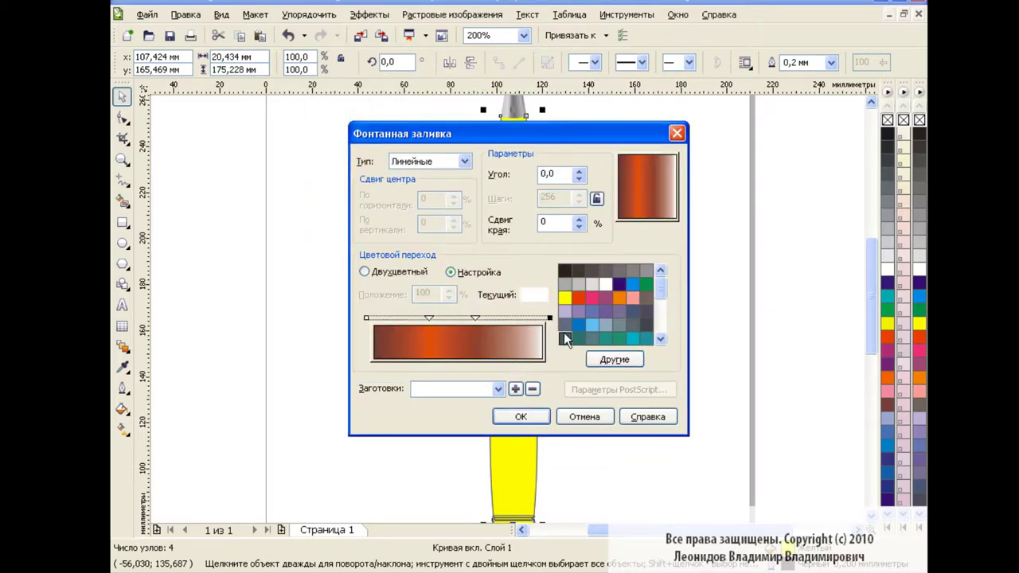
pyautogui.click(613, 359)
pyautogui.click(473, 291)
pyautogui.click(510, 362)
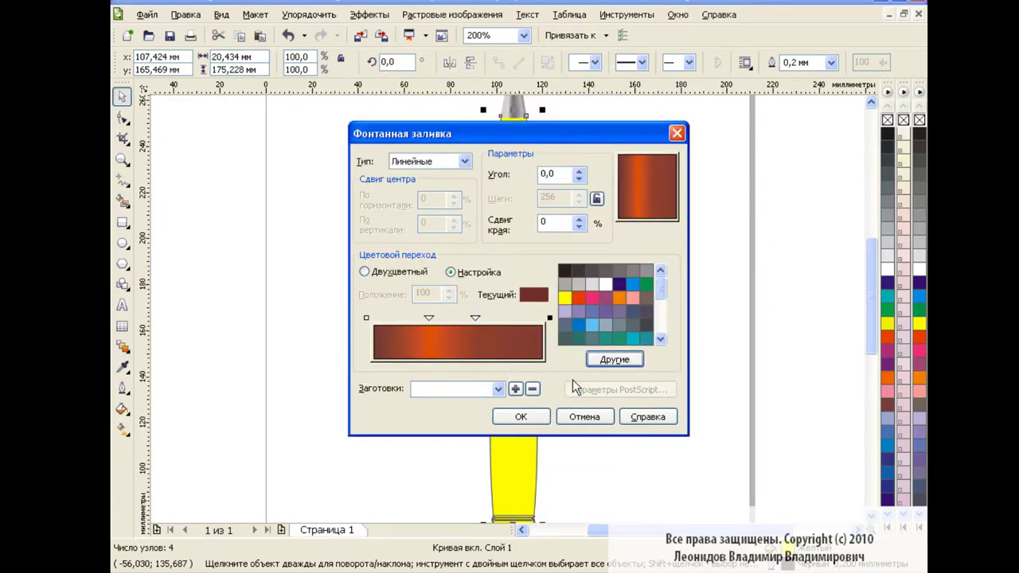
pyautogui.click(431, 319)
pyautogui.click(615, 359)
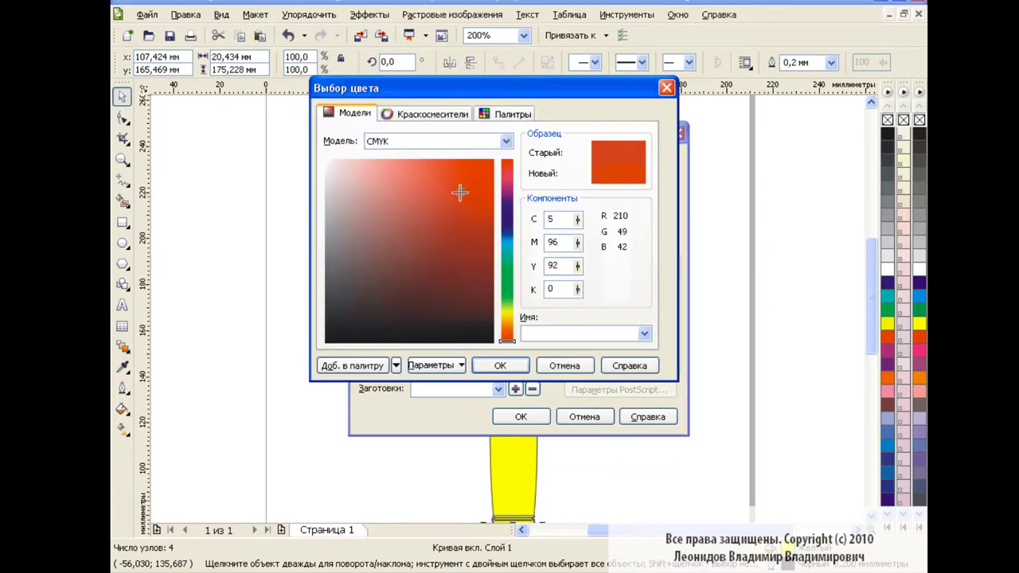
pyautogui.click(467, 168)
pyautogui.click(574, 365)
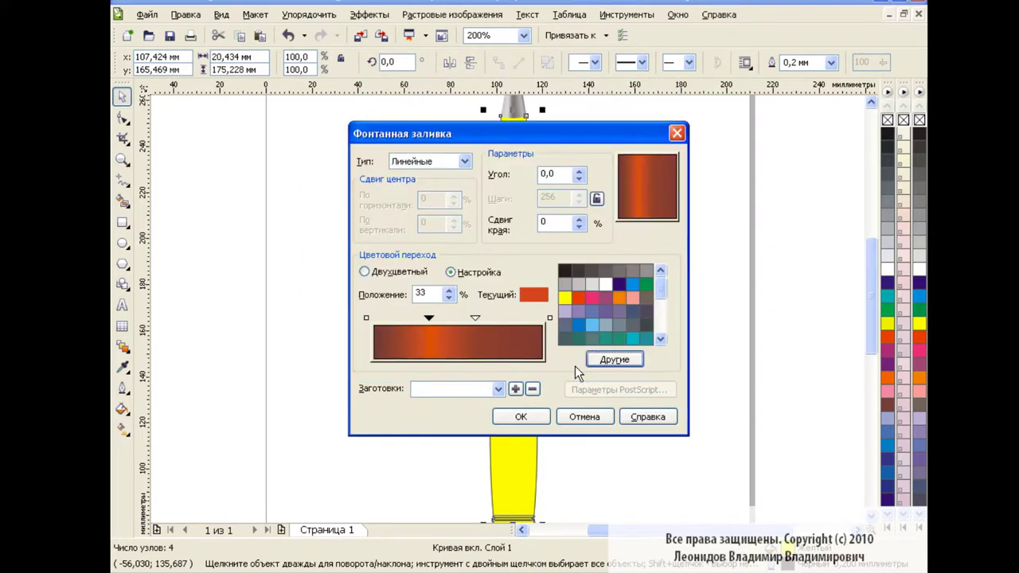
pyautogui.click(532, 414)
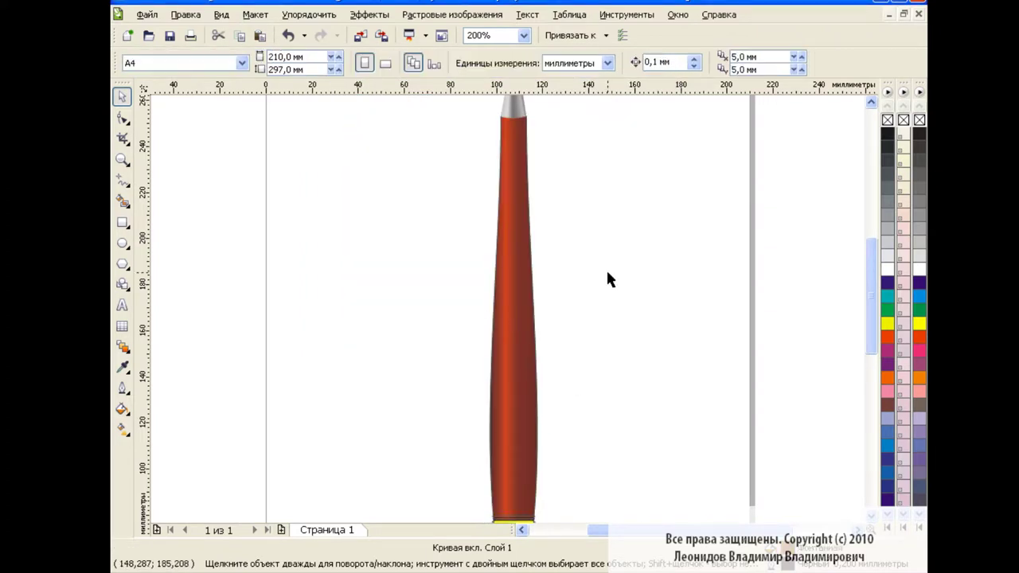
# Step: Deselect the handle, zoom out to view the whole brush, then return to 200%
pyautogui.click(519, 243)
pyautogui.click(656, 205)
pyautogui.moveTo(872, 262); pyautogui.dragTo(873, 239)
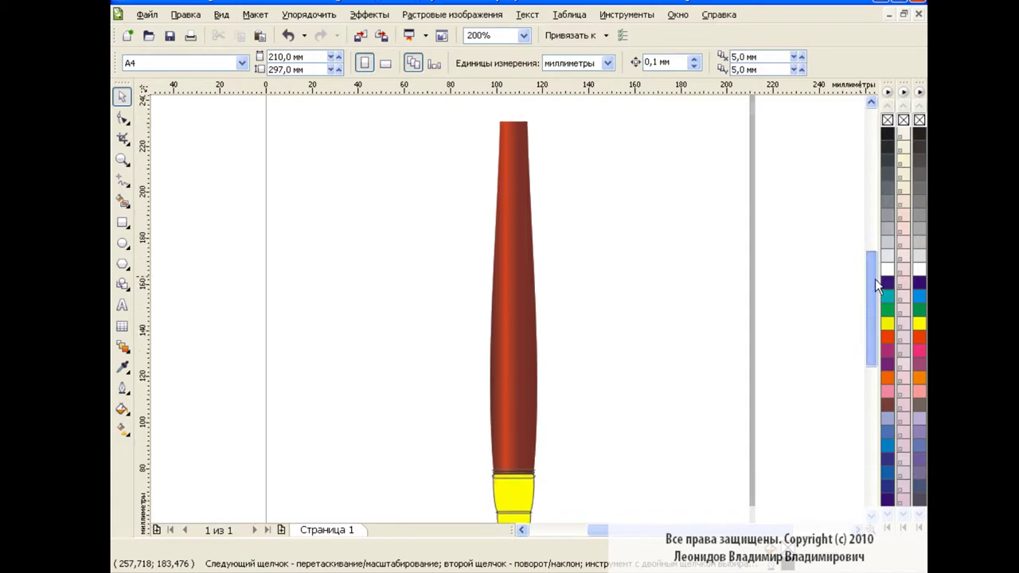
pyautogui.click(524, 35)
pyautogui.click(501, 116)
pyautogui.scroll(-1, 866, 260)
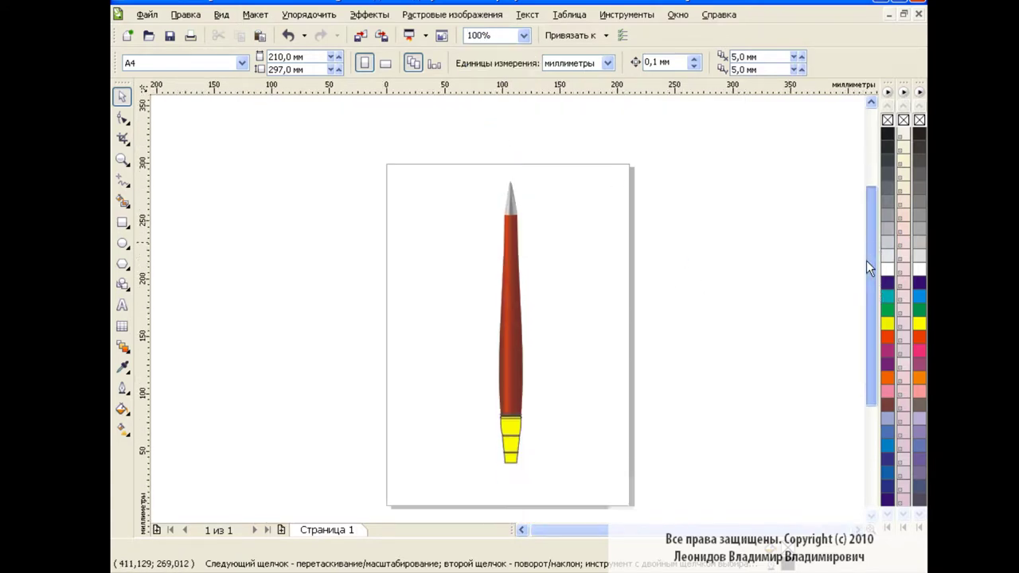
pyautogui.click(524, 35)
pyautogui.click(493, 60)
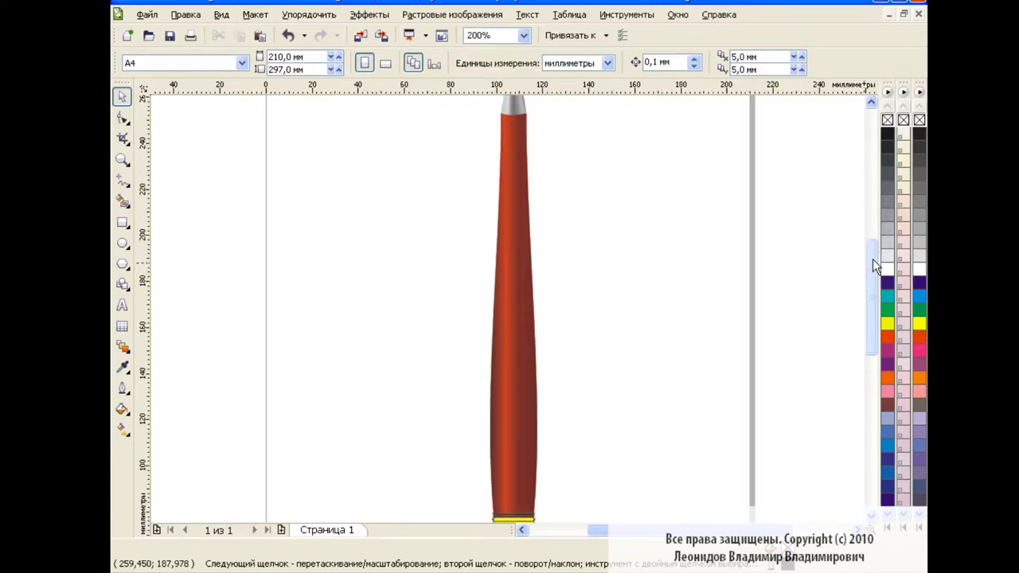
pyautogui.moveTo(872, 259); pyautogui.dragTo(858, 321)
# Step: Zoom in to 800% and then 1600% on the rings below the handle
pyautogui.write('8')
pyautogui.press('Return')
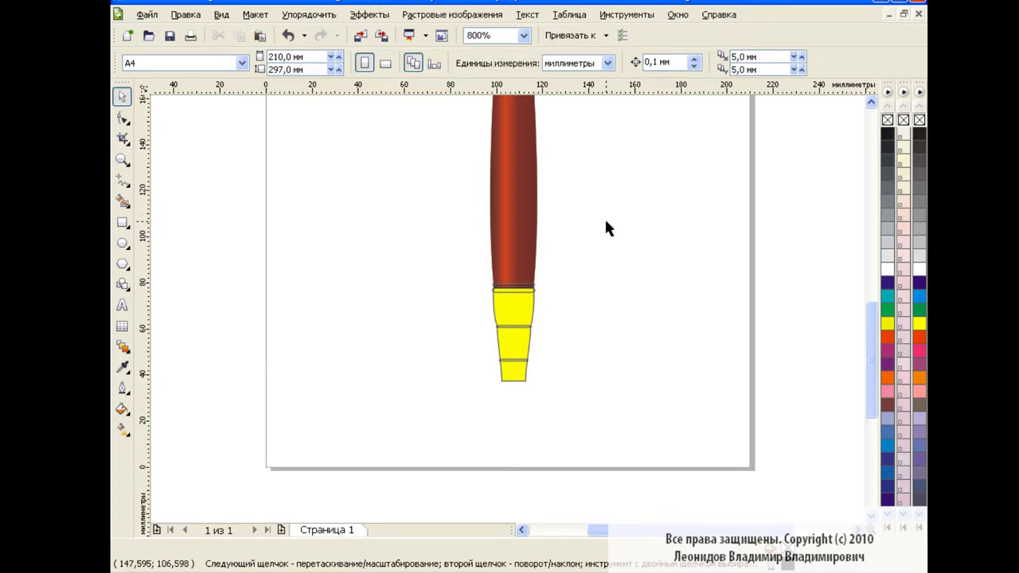
pyautogui.moveTo(872, 374); pyautogui.dragTo(872, 364)
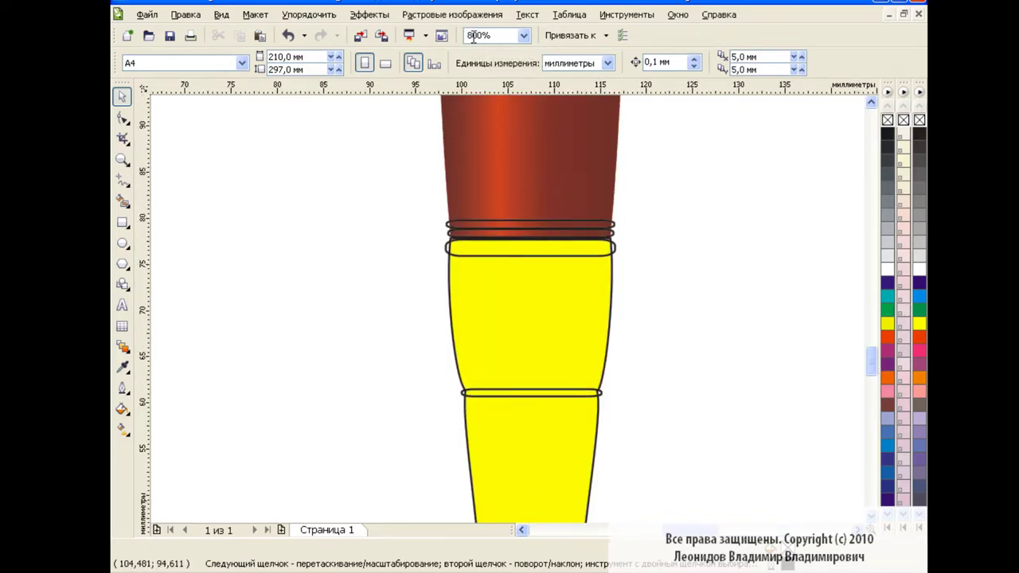
pyautogui.write('1600')
pyautogui.press('Return')
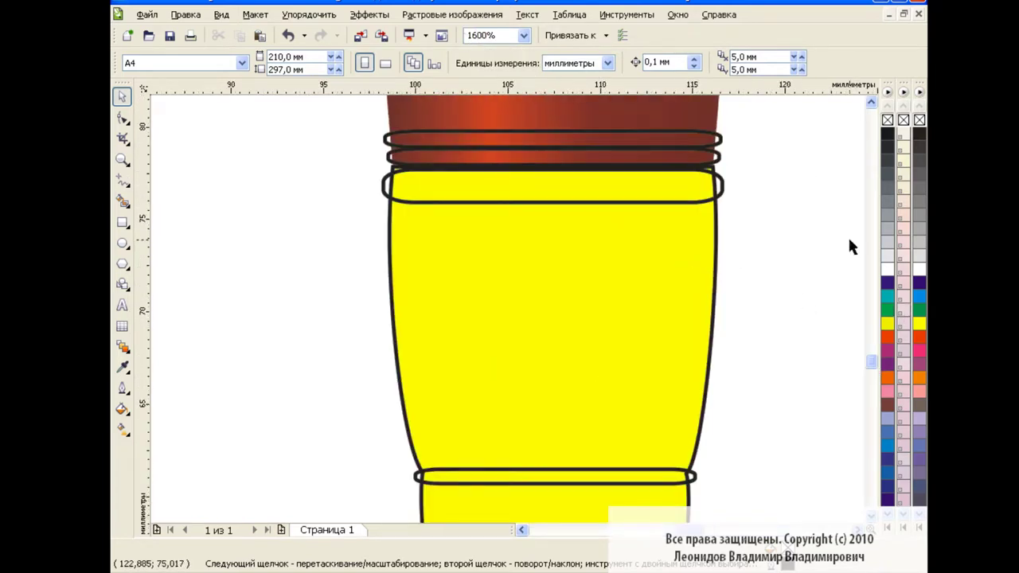
pyautogui.moveTo(871, 363); pyautogui.dragTo(872, 357)
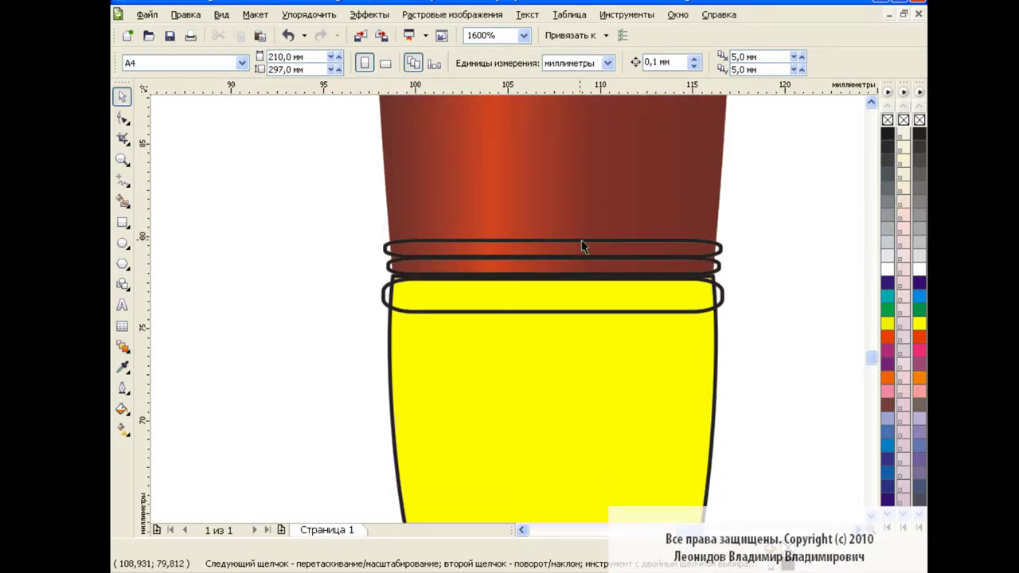
# Step: Give the top ring a custom fountain fill with a -90° angle
pyautogui.click(580, 243)
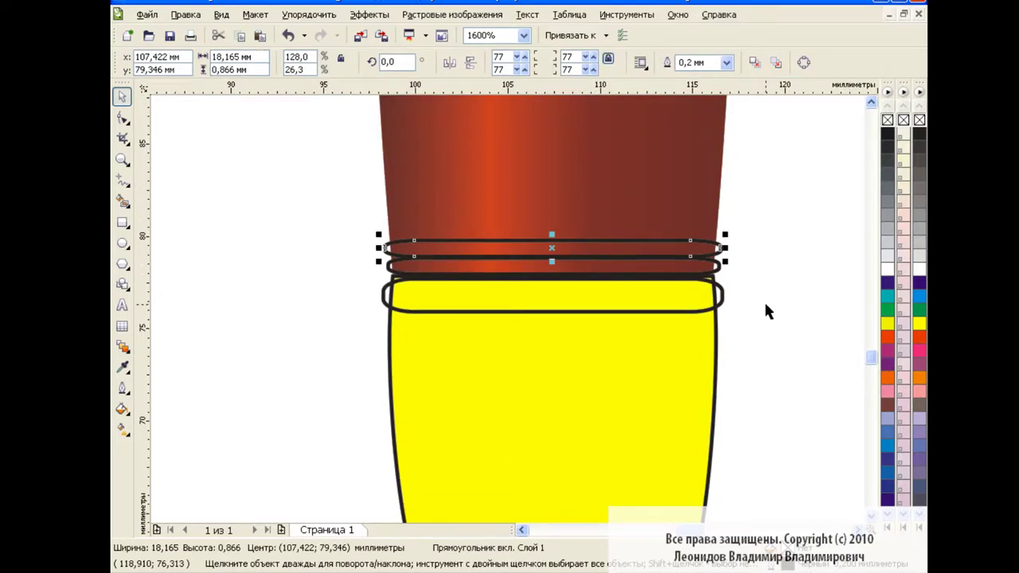
pyautogui.click(122, 408)
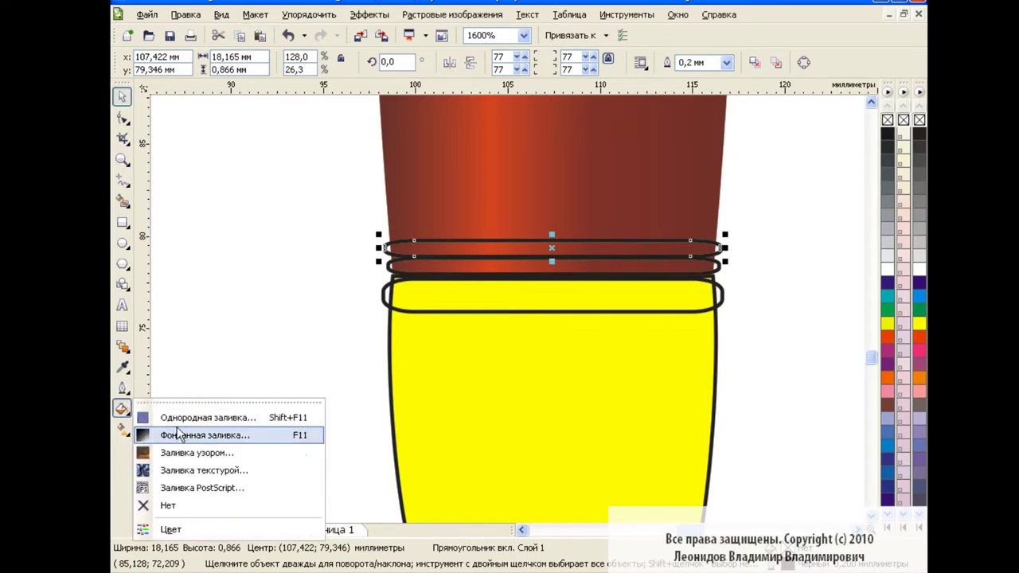
pyautogui.click(183, 437)
pyautogui.click(544, 173)
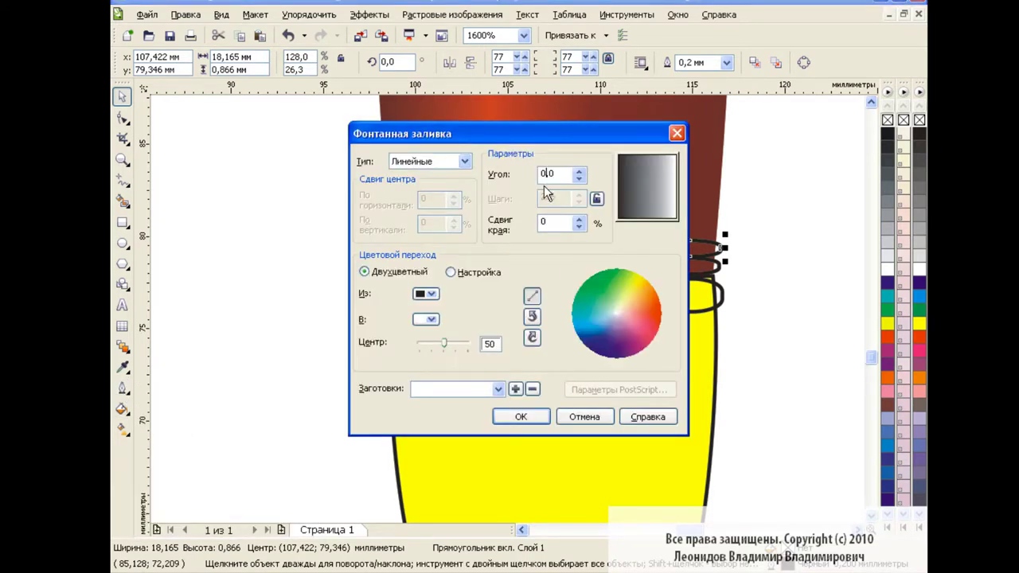
pyautogui.write('9')
pyautogui.press('Home')
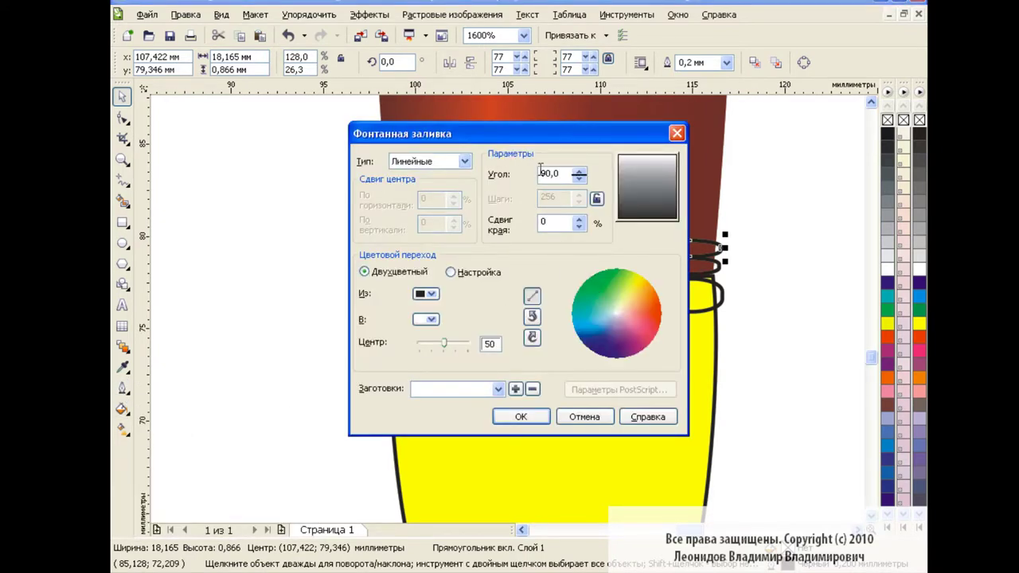
pyautogui.write('-')
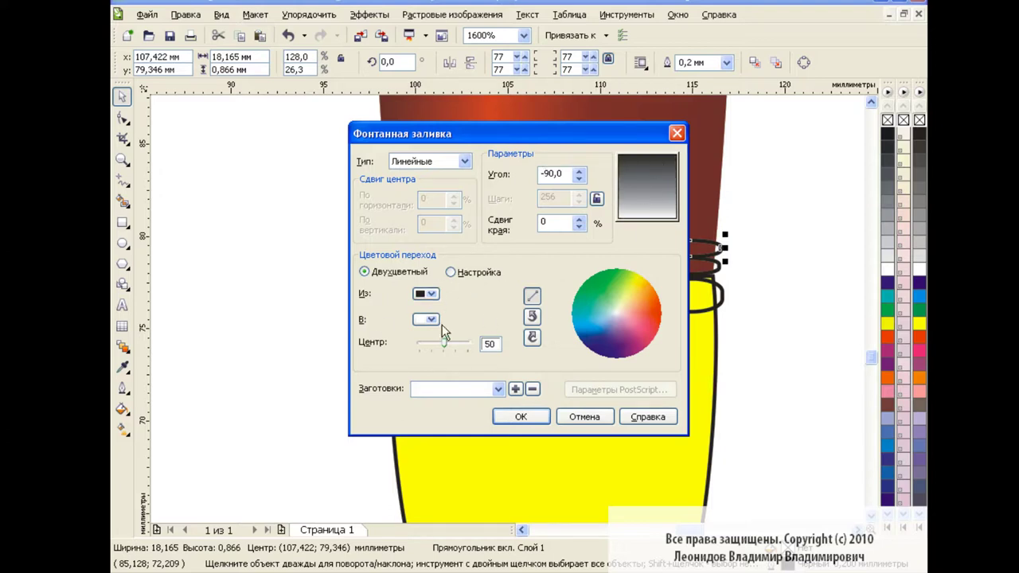
pyautogui.click(452, 272)
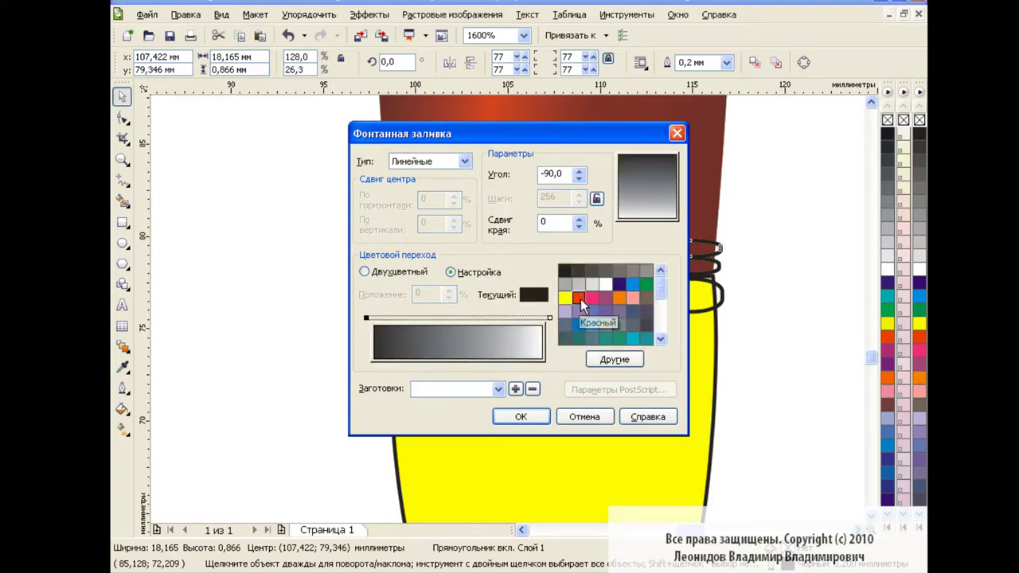
# Step: Set the gradient start to deep orange-red and the end to dark brown
pyautogui.click(580, 298)
pyautogui.click(613, 359)
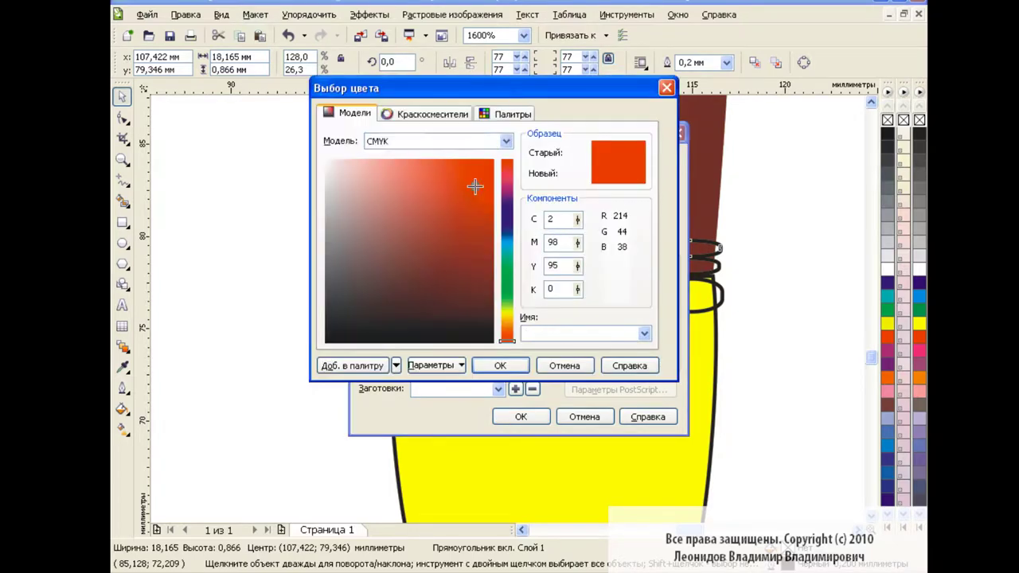
pyautogui.moveTo(475, 183); pyautogui.dragTo(447, 215)
pyautogui.click(499, 365)
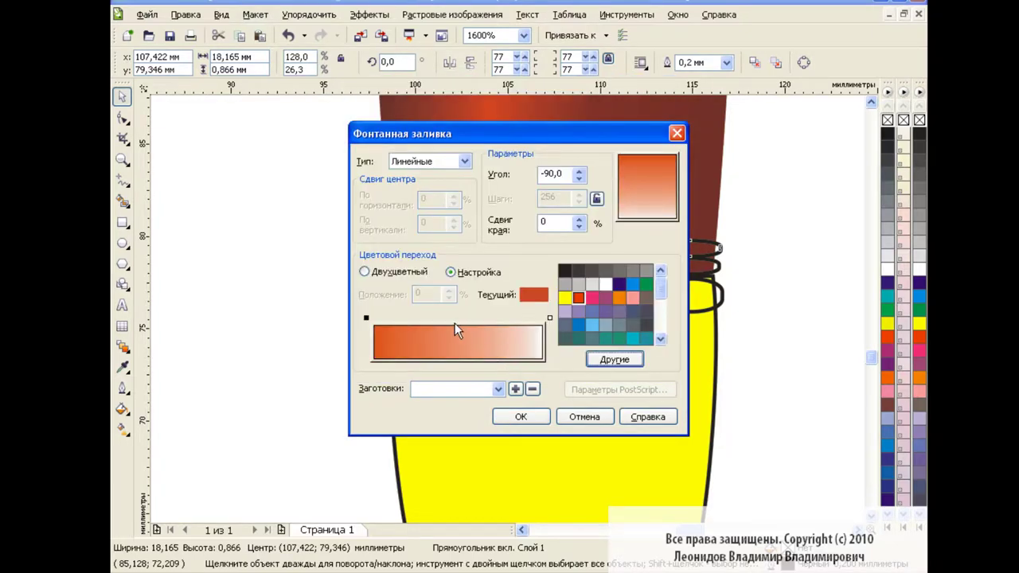
pyautogui.click(548, 319)
pyautogui.click(614, 359)
pyautogui.moveTo(479, 296); pyautogui.dragTo(473, 312)
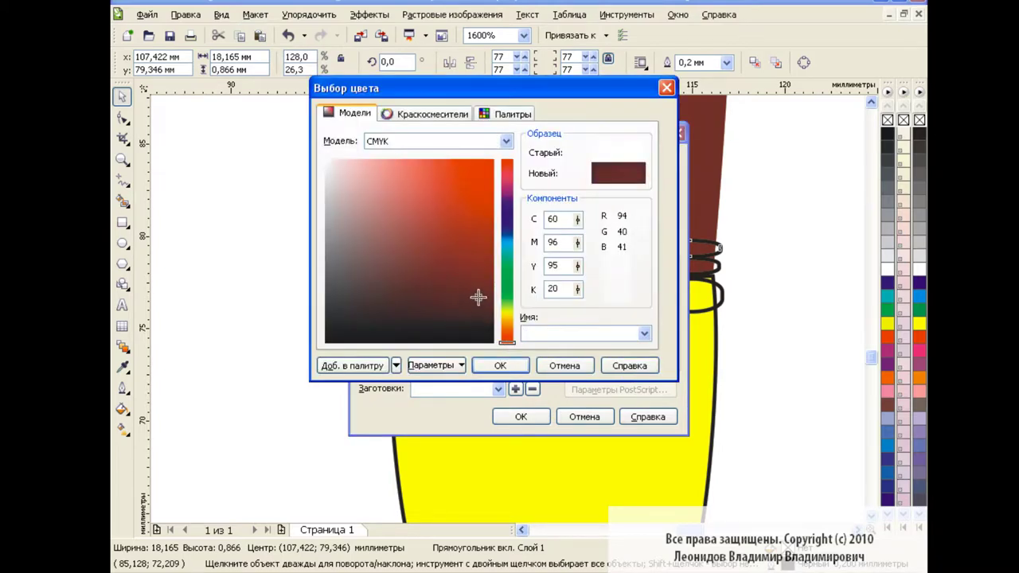
pyautogui.click(501, 368)
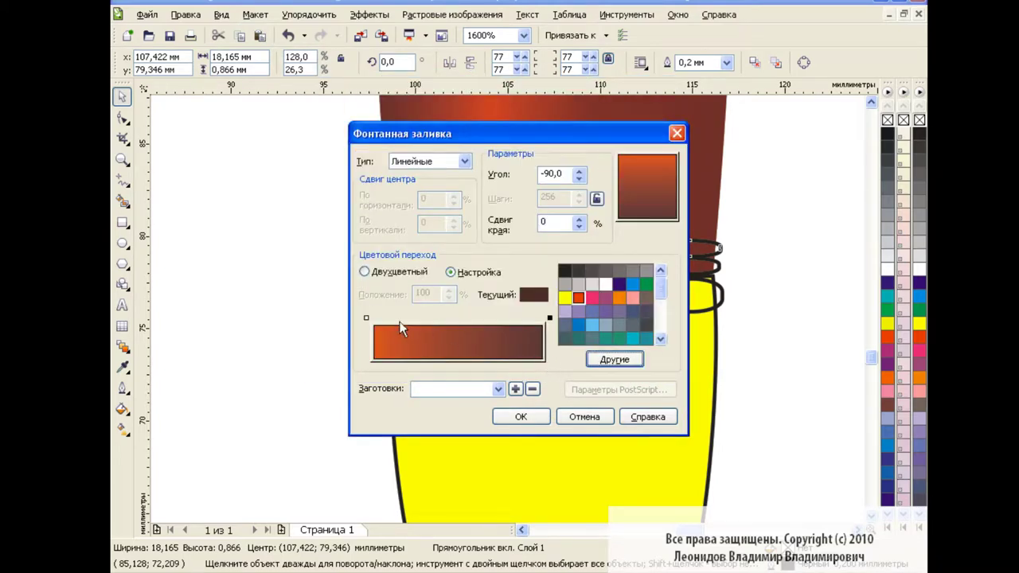
# Step: Add an orange-red middle stop, make the start dark brown, raise edge pad, and apply
pyautogui.doubleClick(459, 319)
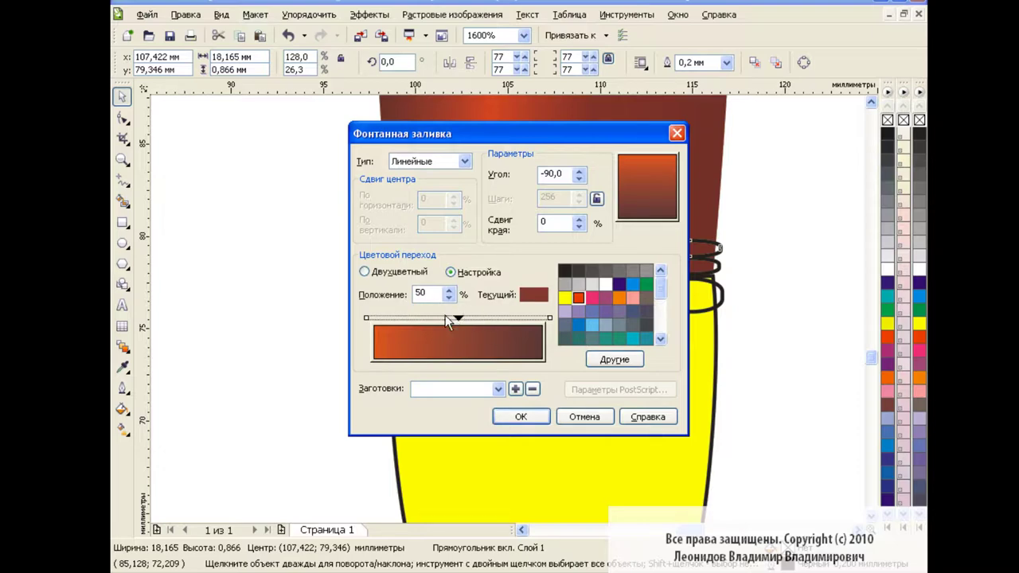
pyautogui.click(614, 359)
pyautogui.moveTo(457, 205); pyautogui.dragTo(456, 192)
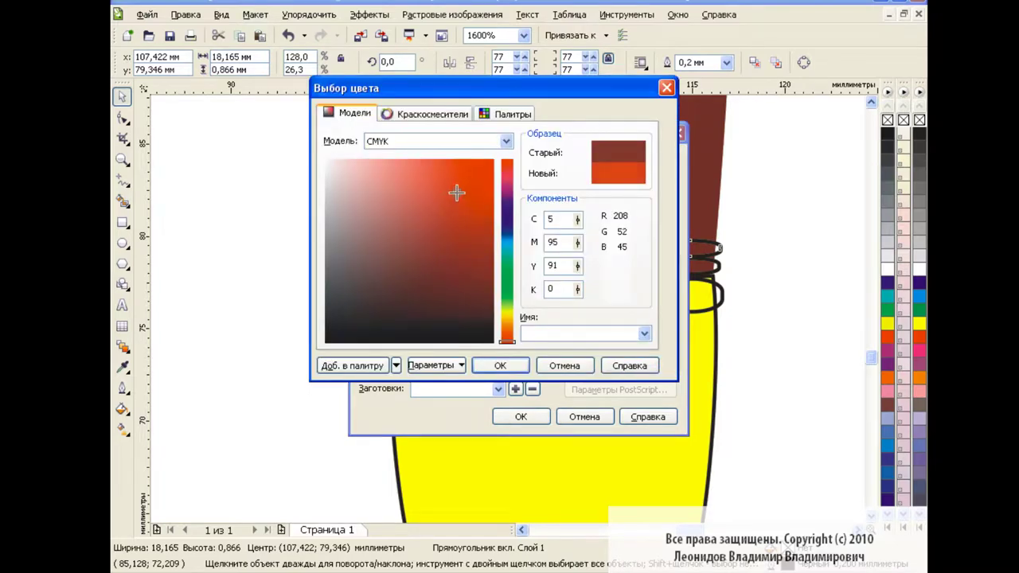
pyautogui.click(504, 364)
pyautogui.click(366, 318)
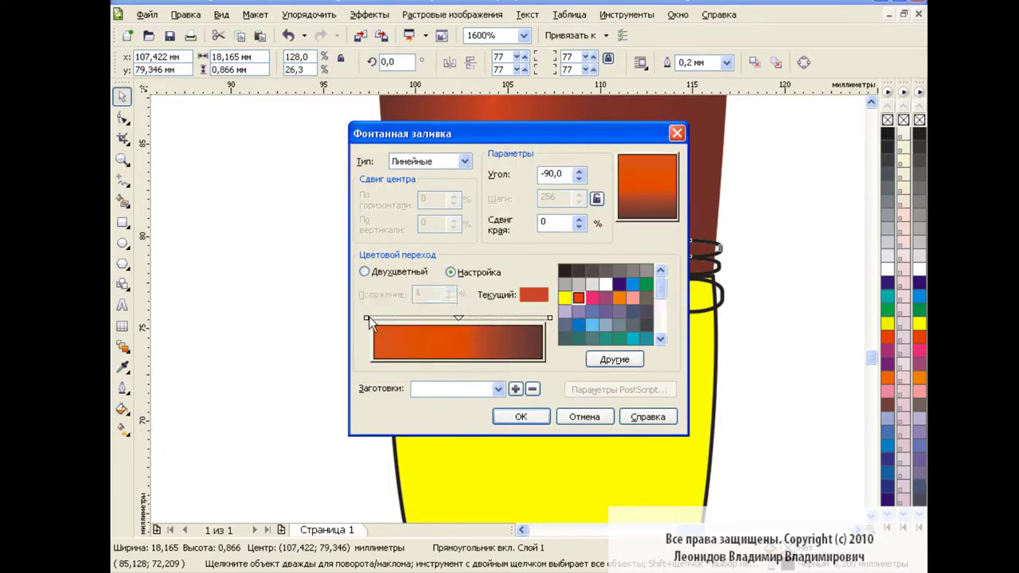
pyautogui.click(613, 359)
pyautogui.click(466, 299)
pyautogui.click(505, 364)
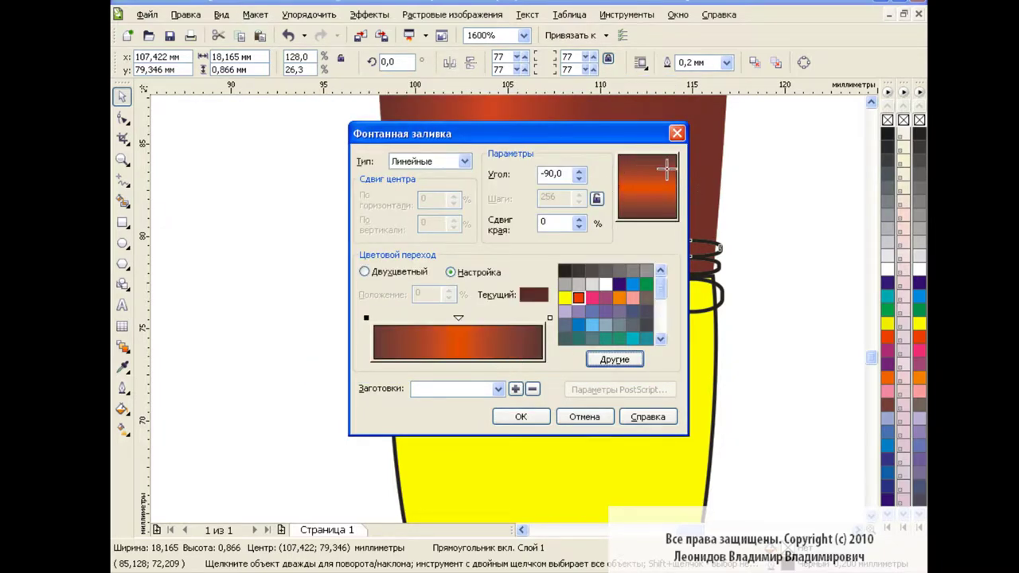
pyautogui.click(578, 219)
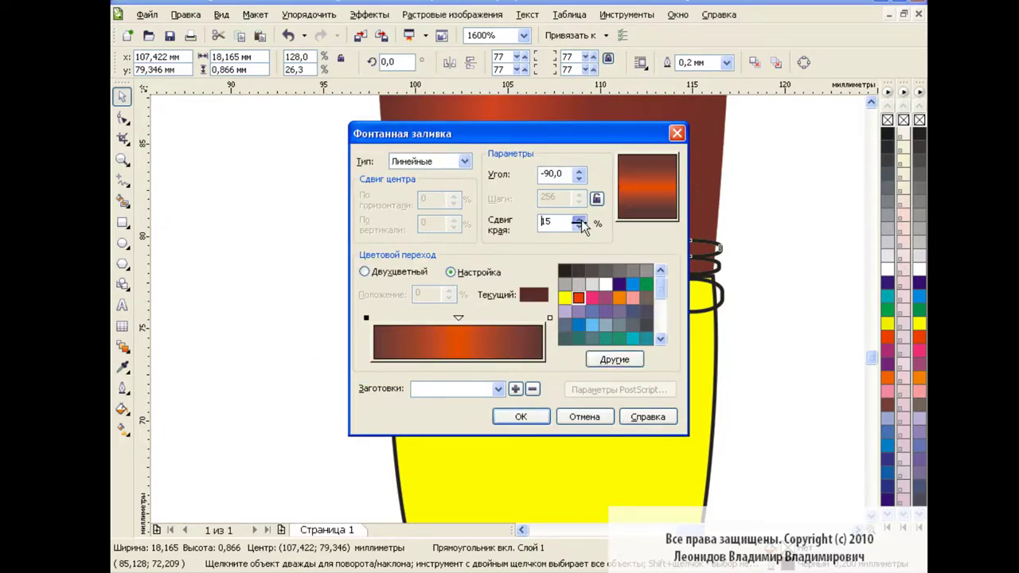
pyautogui.click(542, 417)
# Step: Remove the black outline from the top ring
pyautogui.click(241, 215)
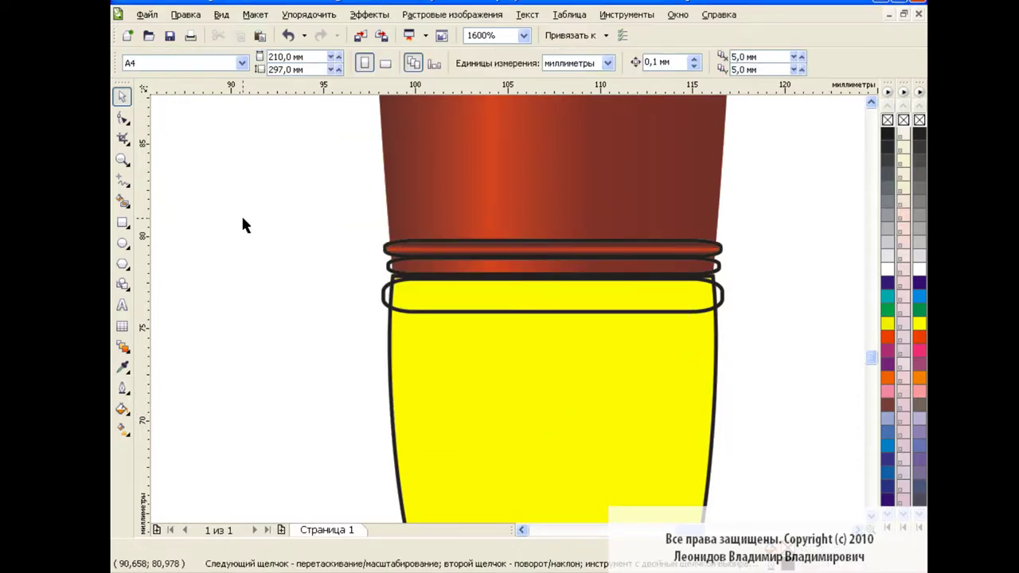
pyautogui.click(636, 251)
pyautogui.rightClick(886, 121)
pyautogui.click(776, 285)
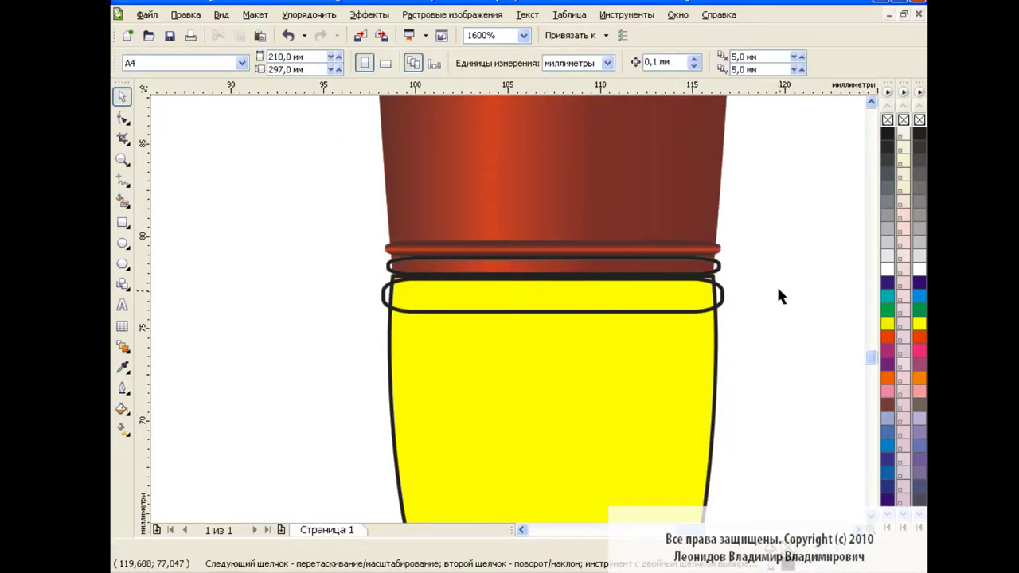
# Step: Copy the top ring's fill and outline colour onto the second ring
pyautogui.click(653, 271)
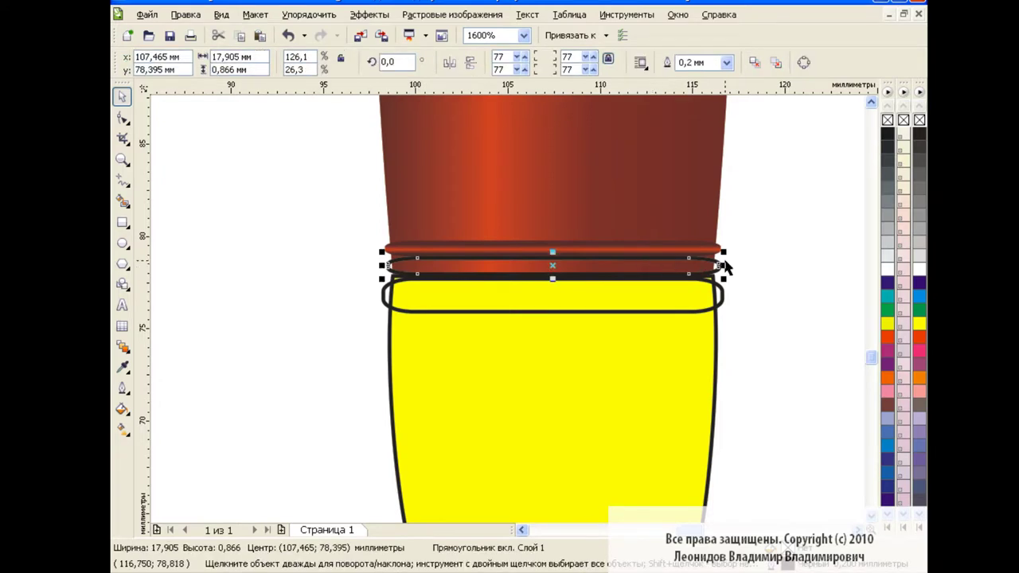
pyautogui.click(186, 14)
pyautogui.click(288, 242)
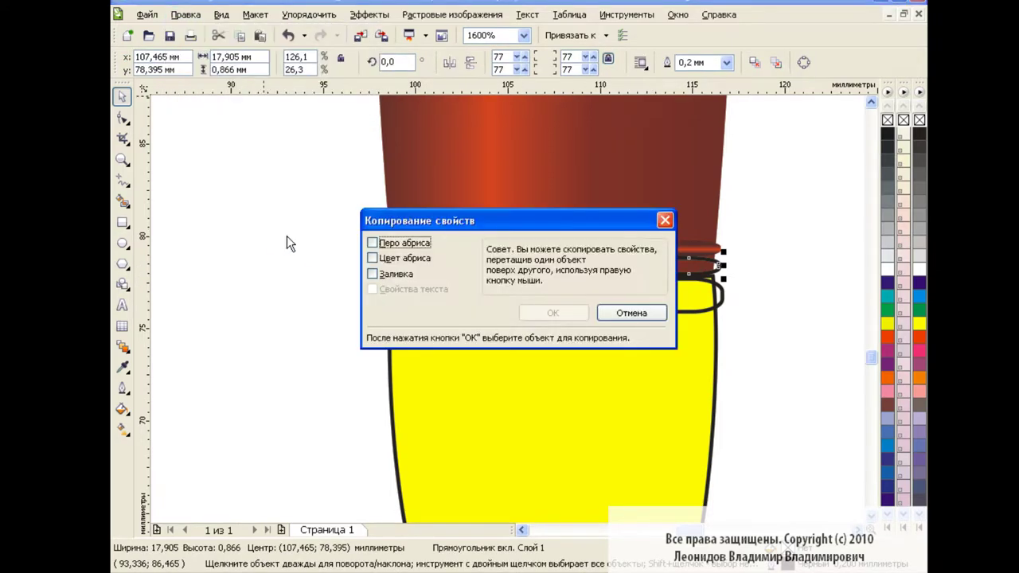
pyautogui.click(372, 258)
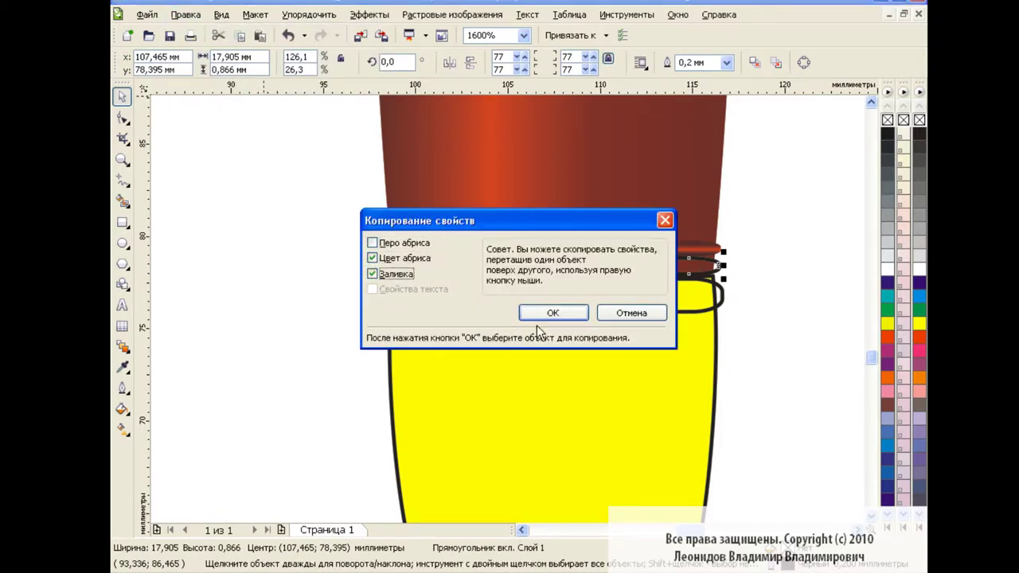
pyautogui.click(553, 312)
pyautogui.click(607, 253)
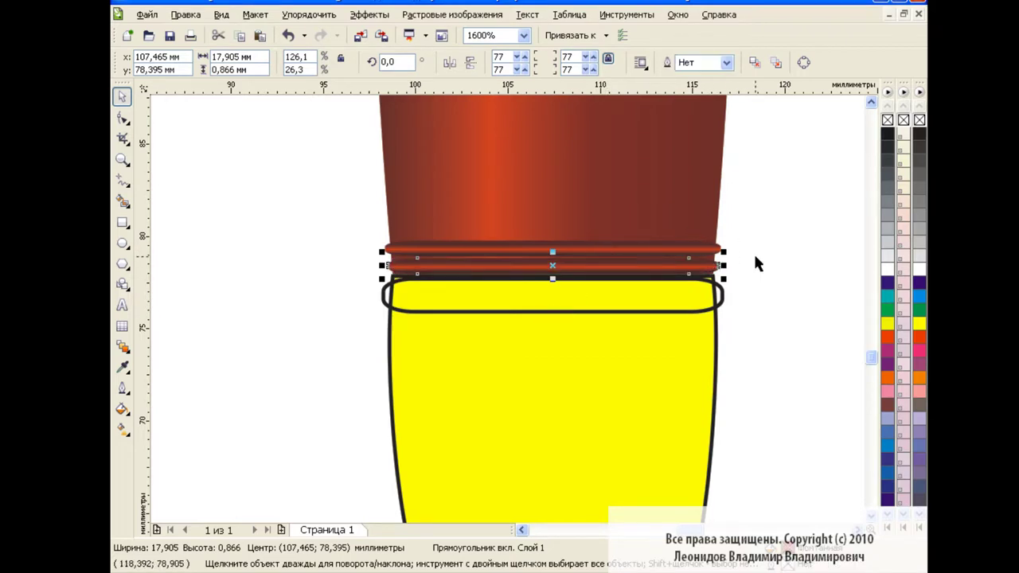
pyautogui.click(289, 264)
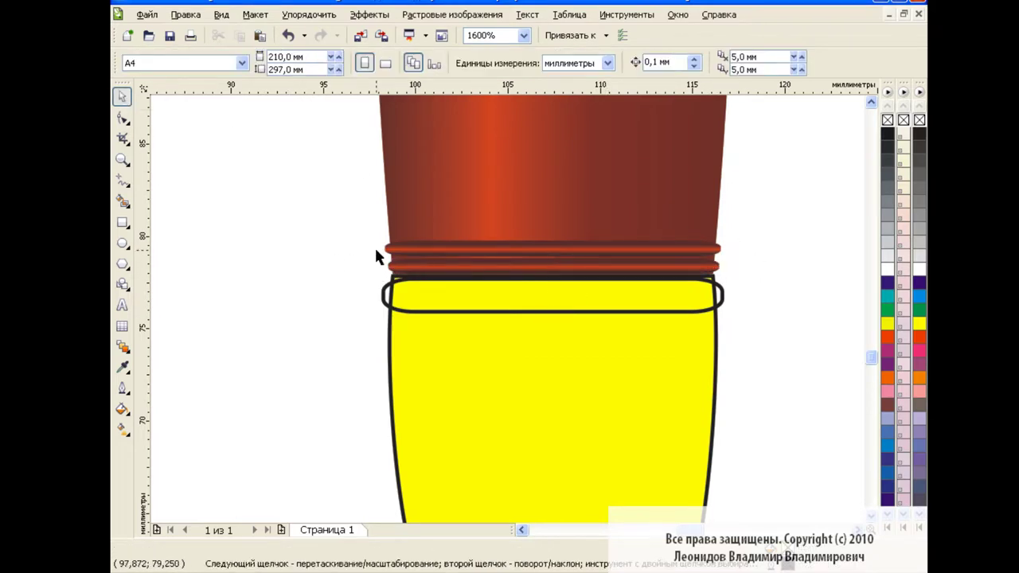
# Step: Zoom out to 200%, then to 1600%, and select the yellow ferrule
pyautogui.click(523, 35)
pyautogui.click(499, 145)
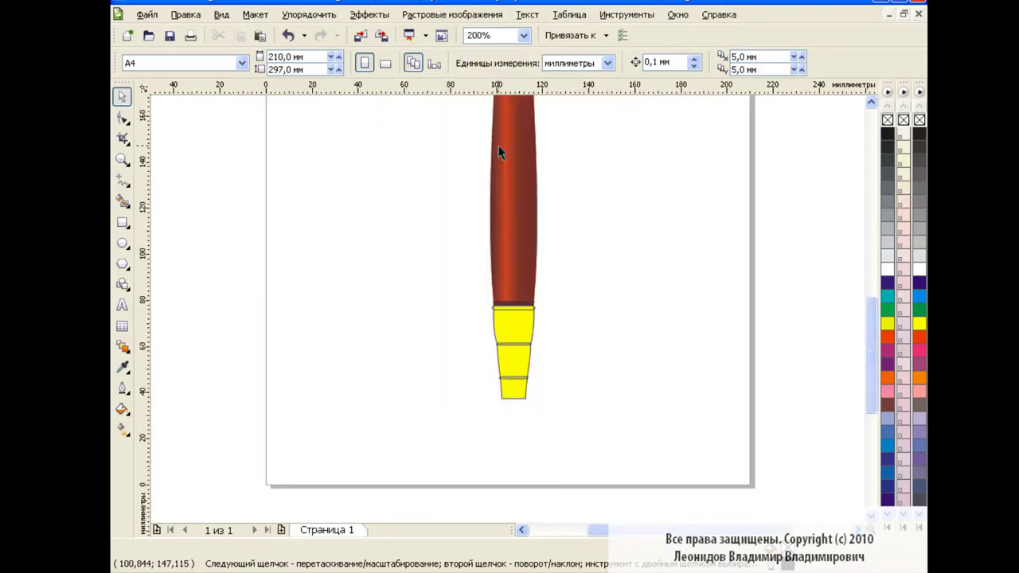
pyautogui.scroll(3, 853, 287)
pyautogui.scroll(-2, 848, 329)
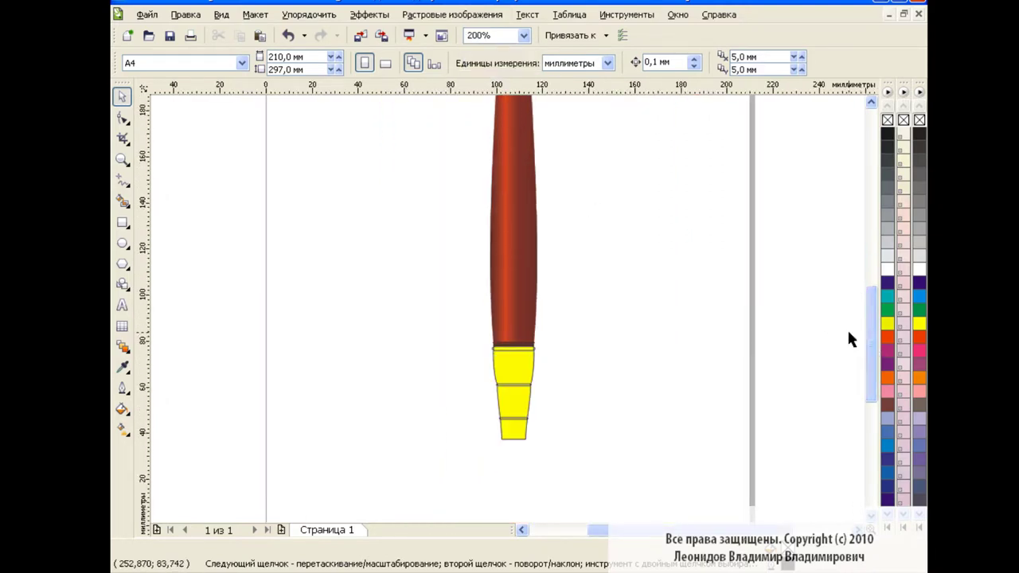
pyautogui.click(524, 35)
pyautogui.click(493, 133)
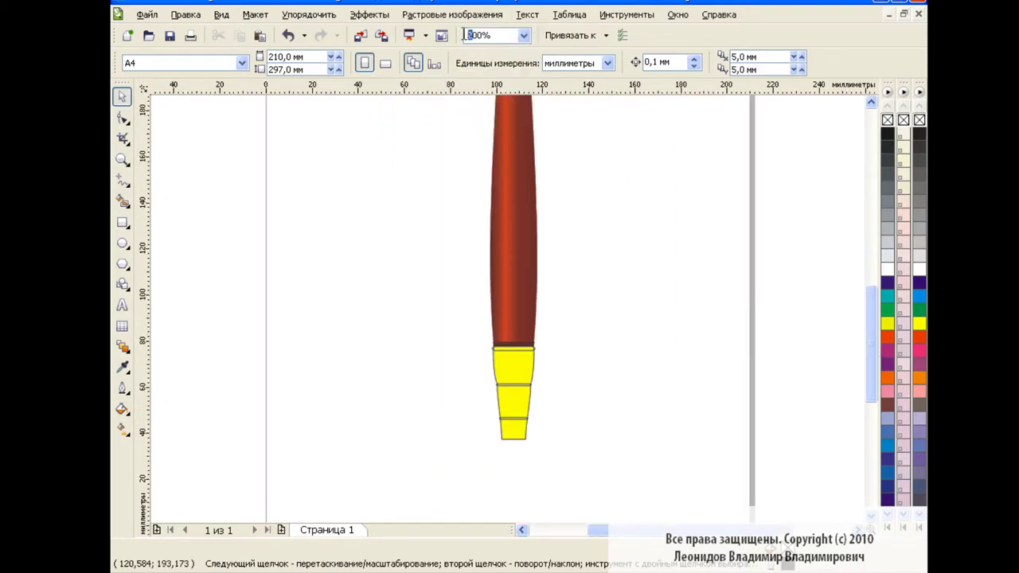
pyautogui.write('1600')
pyautogui.press('Return')
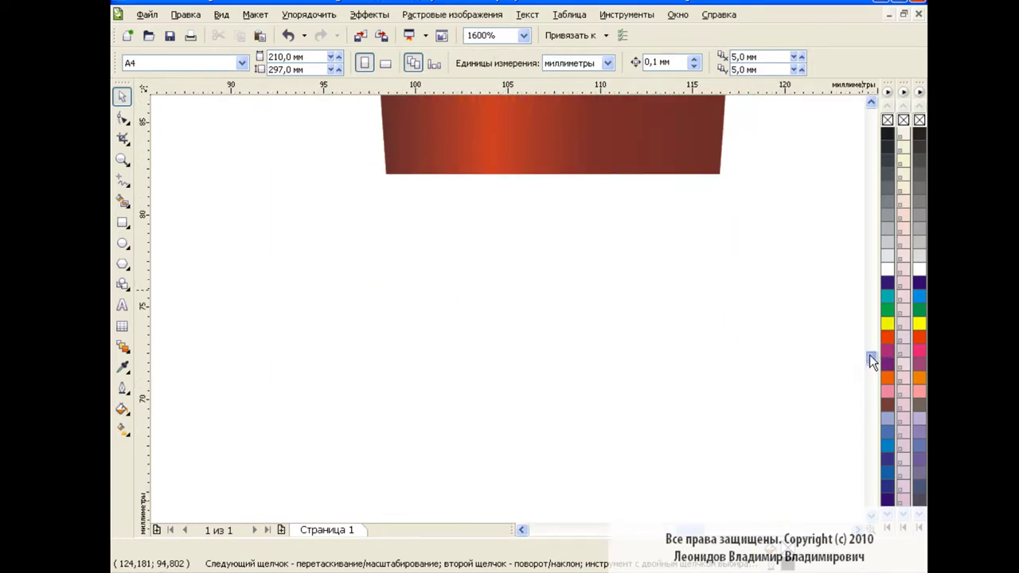
pyautogui.scroll(-3, 871, 361)
pyautogui.scroll(1, 871, 360)
pyautogui.click(627, 319)
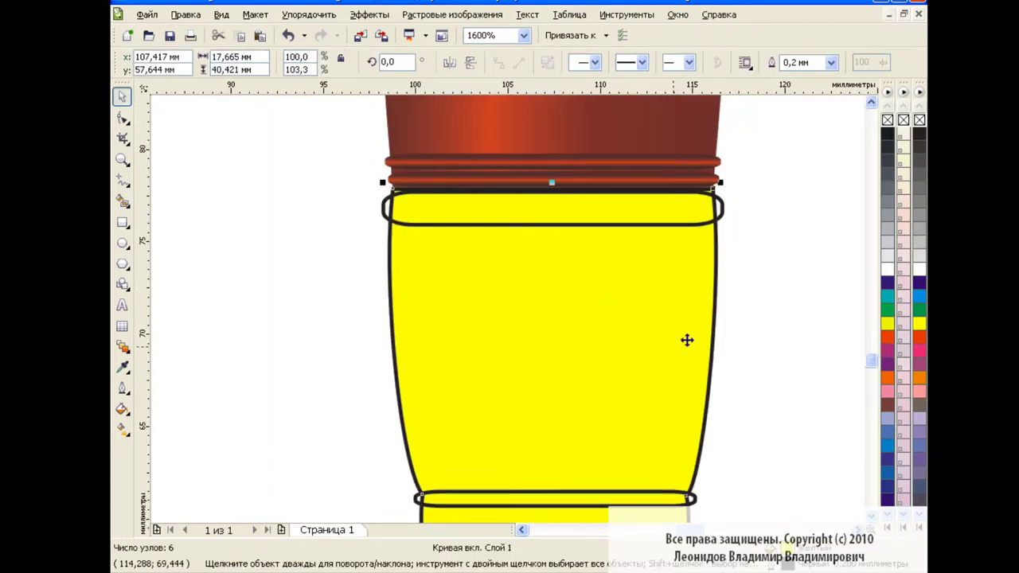
# Step: Zoom to 800% and select the yellow ferrule body for refilling
pyautogui.write('800')
pyautogui.press('Return')
pyautogui.scroll(-1, 874, 354)
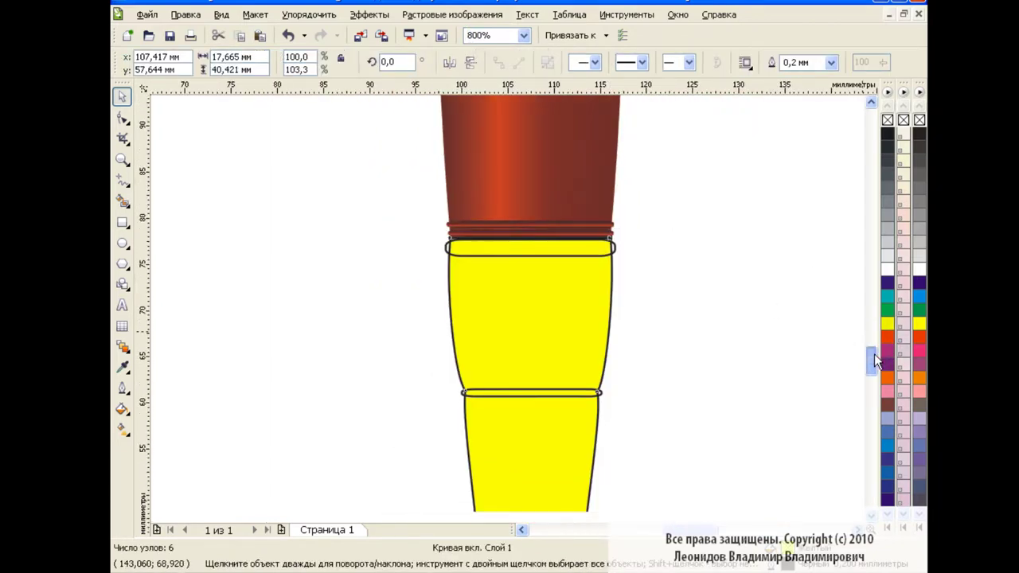
pyautogui.scroll(-3, 869, 360)
pyautogui.click(711, 279)
pyautogui.press('Tab')
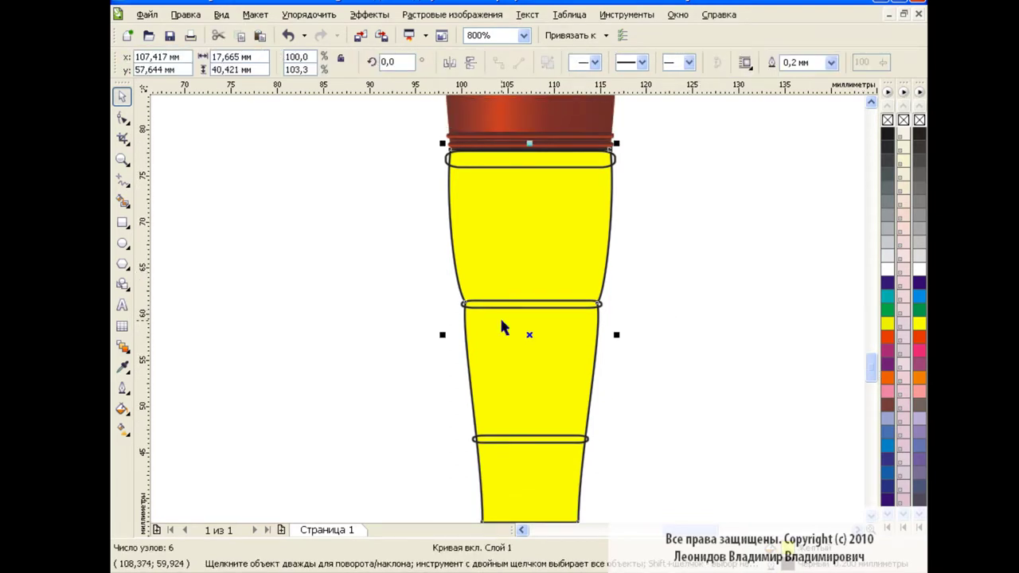
pyautogui.click(122, 408)
# Step: Start a custom ferrule gradient: dark grey start, lighter grey at 28%, light at 48%
pyautogui.click(195, 437)
pyautogui.click(451, 272)
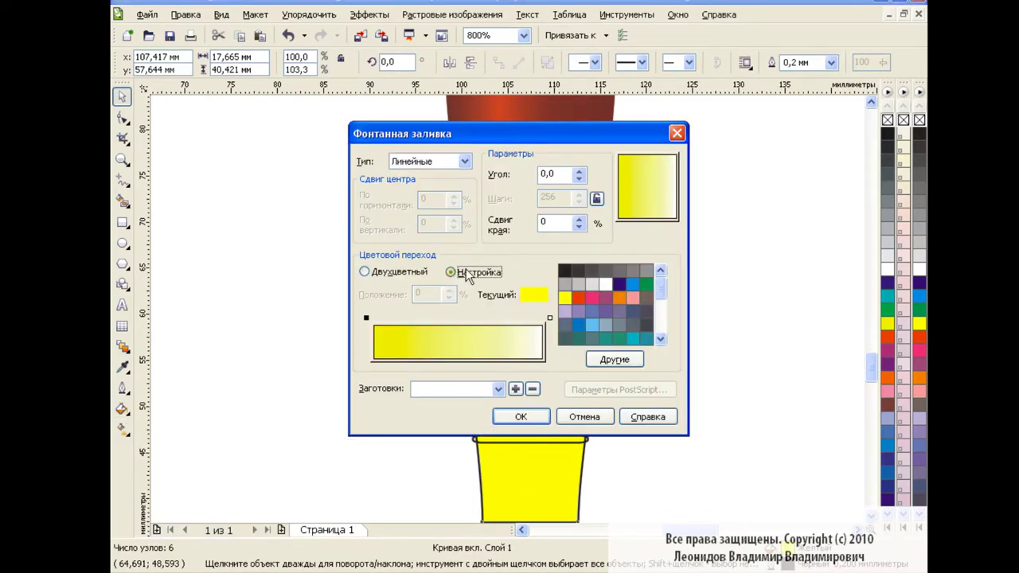
pyautogui.click(367, 320)
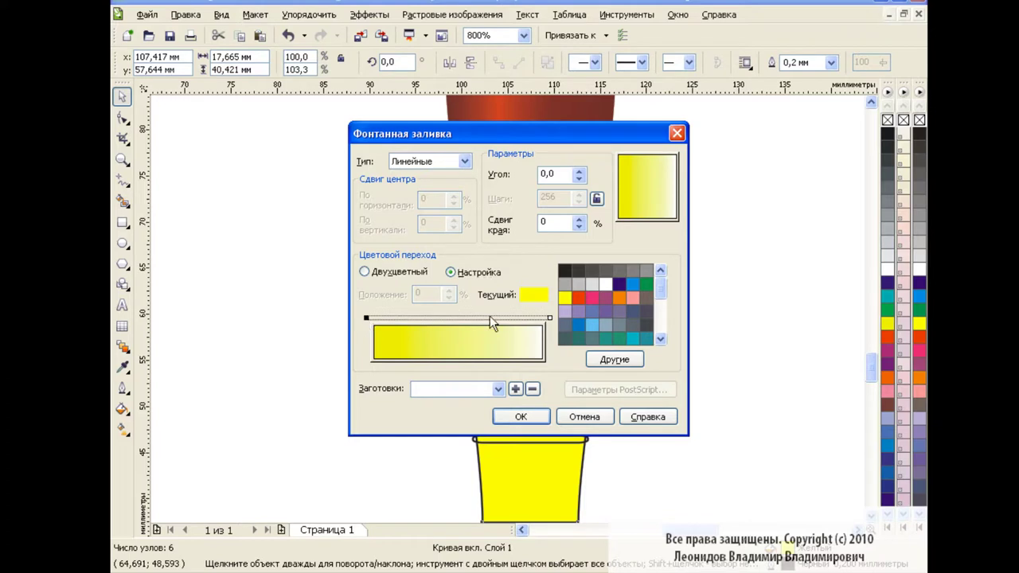
pyautogui.click(607, 276)
pyautogui.doubleClick(421, 318)
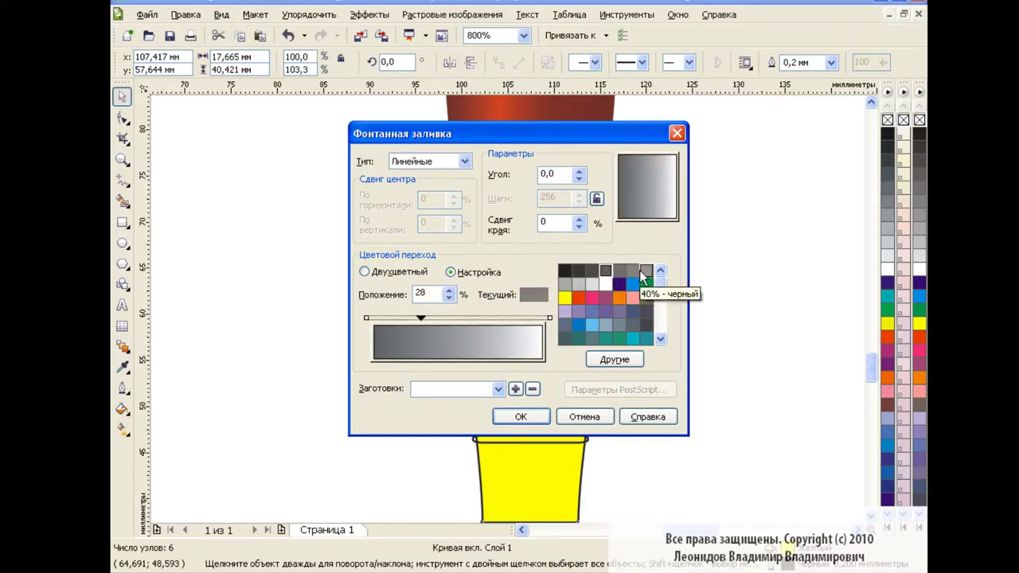
pyautogui.click(643, 270)
pyautogui.doubleClick(454, 319)
pyautogui.click(589, 285)
# Step: Add grey stops at 61%, 81% and 93%, a dark grey end, then apply the gradient
pyautogui.doubleClick(477, 318)
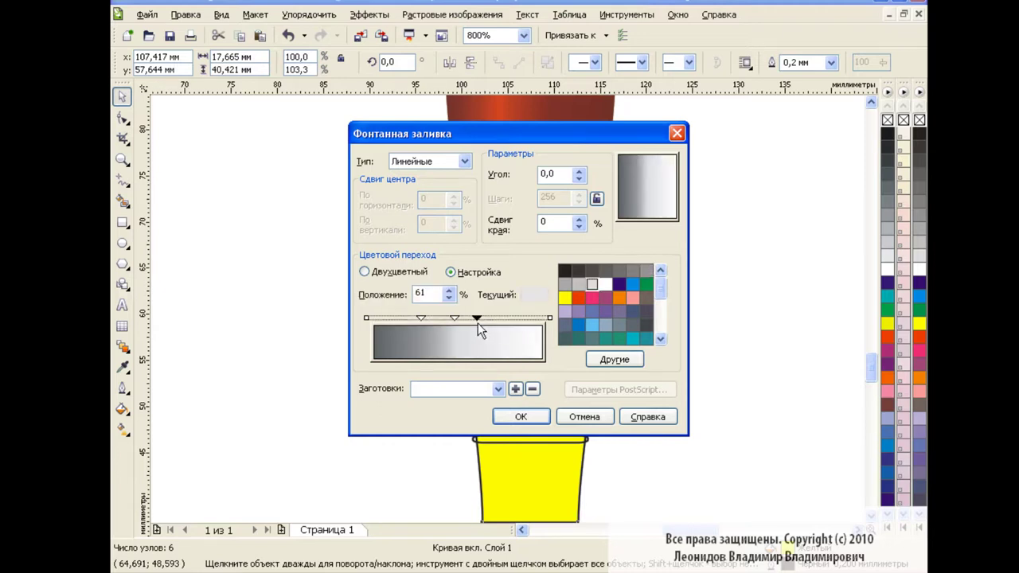
pyautogui.click(646, 271)
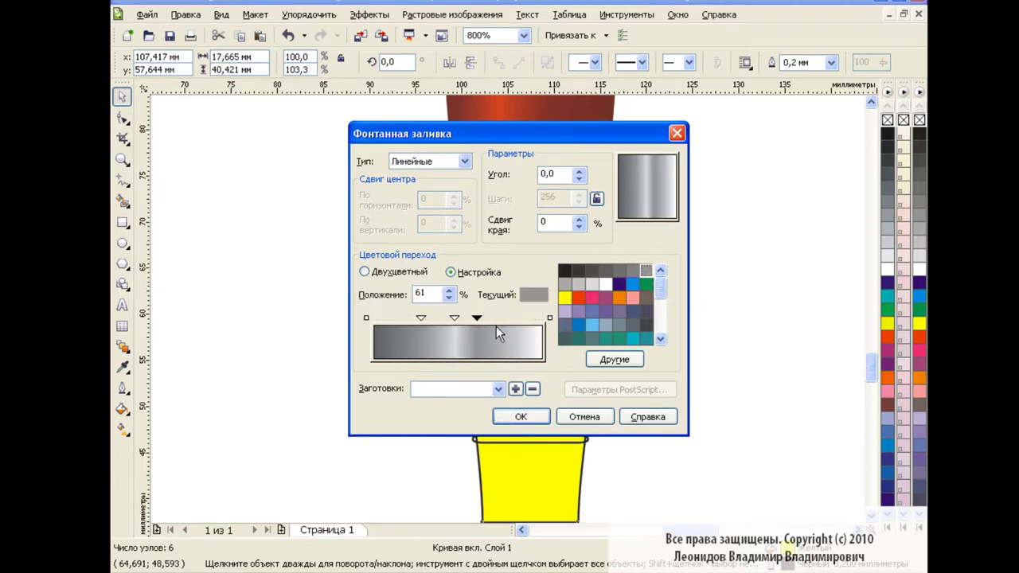
pyautogui.doubleClick(511, 320)
pyautogui.click(580, 286)
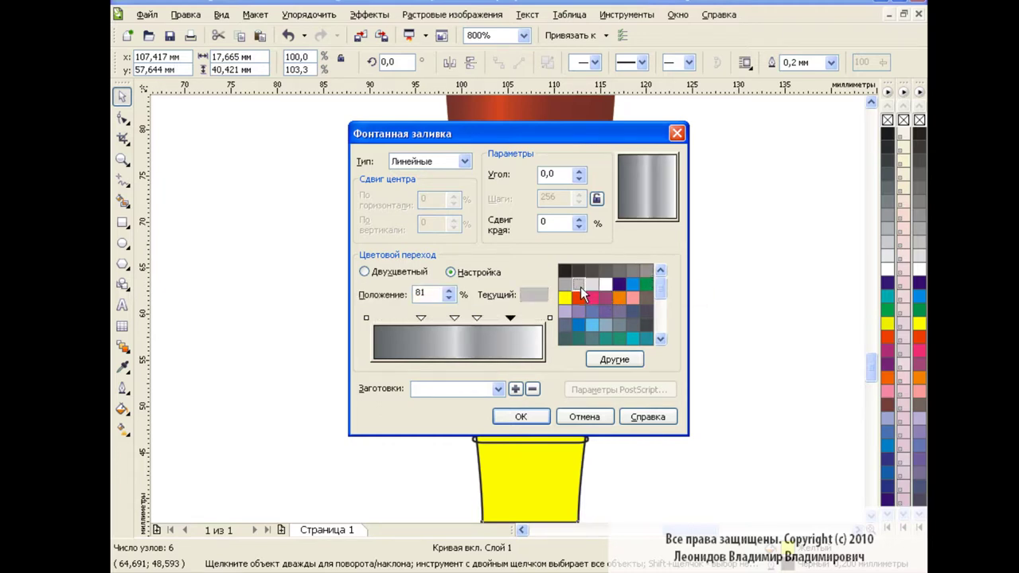
pyautogui.doubleClick(531, 319)
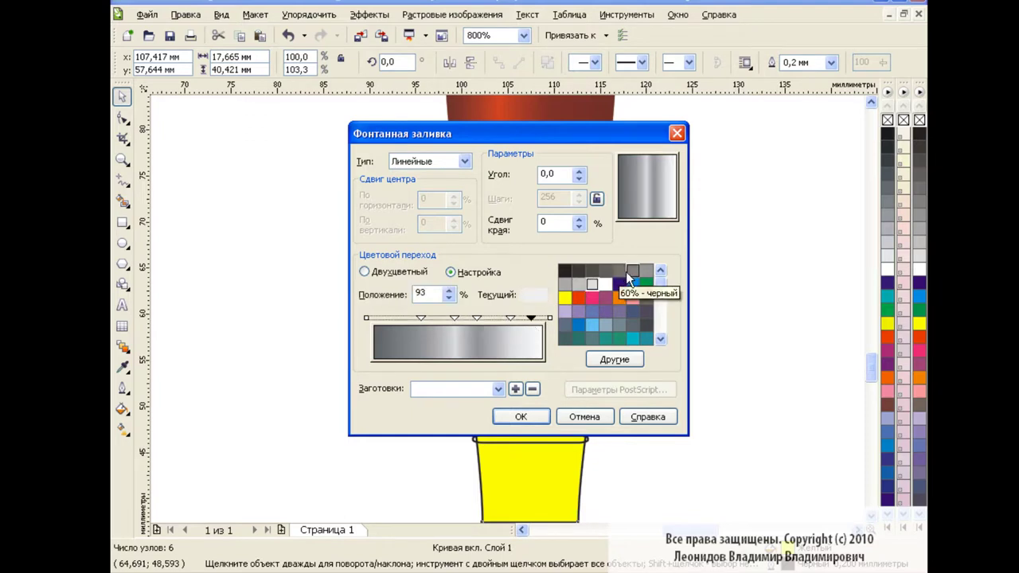
pyautogui.click(645, 271)
pyautogui.click(549, 318)
pyautogui.click(606, 271)
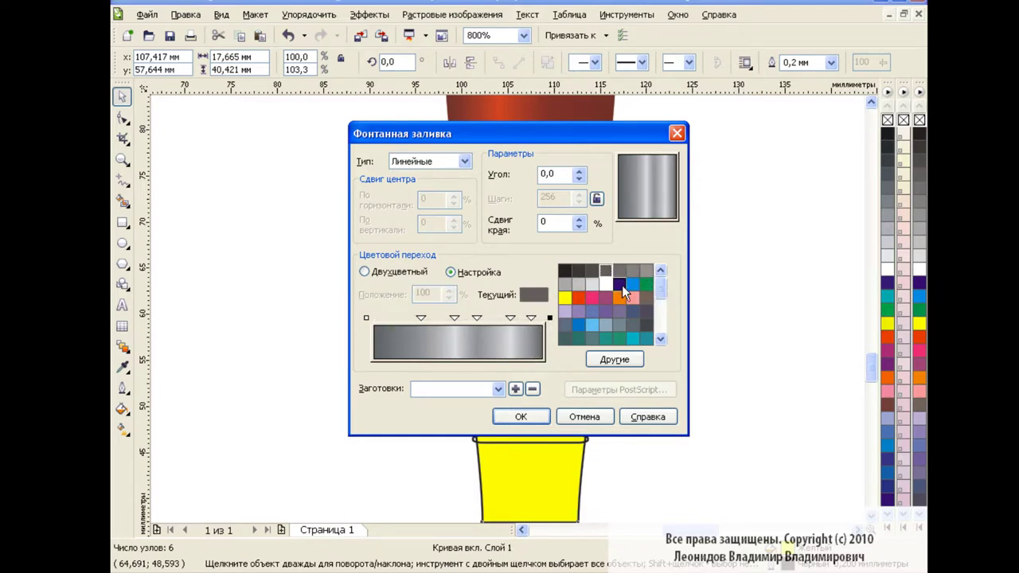
pyautogui.moveTo(427, 320); pyautogui.dragTo(490, 320)
pyautogui.click(520, 417)
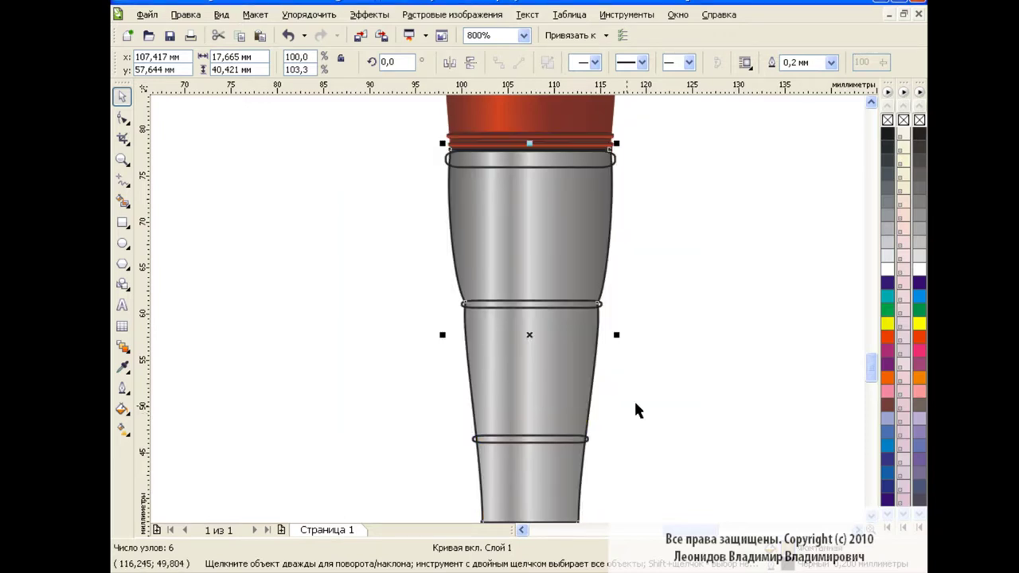
# Step: In the ferrule's fountain fill, add a light-grey 75% stop and move the 38% stop to a light-grey 41%
pyautogui.click(589, 246)
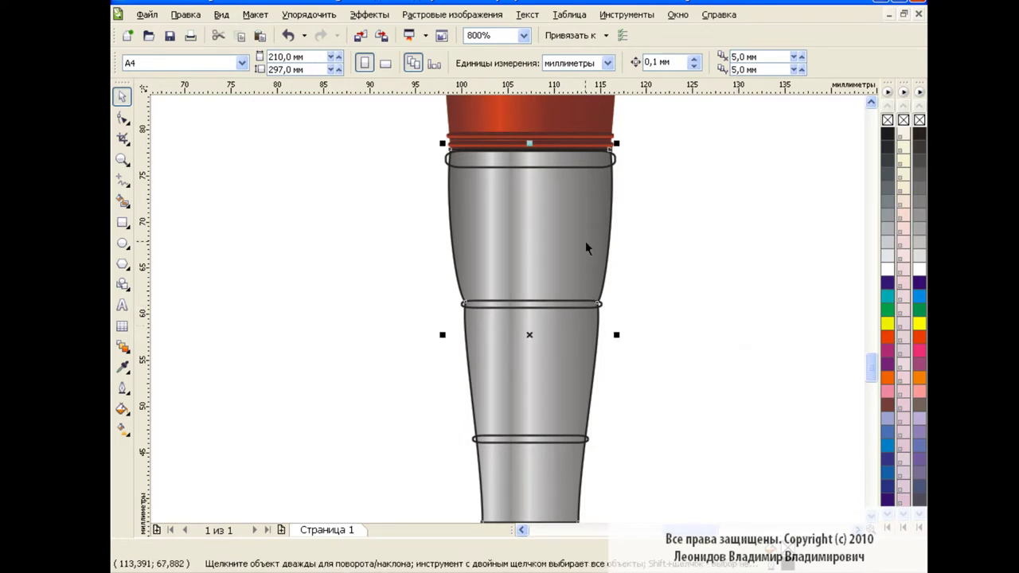
pyautogui.click(121, 410)
pyautogui.click(163, 436)
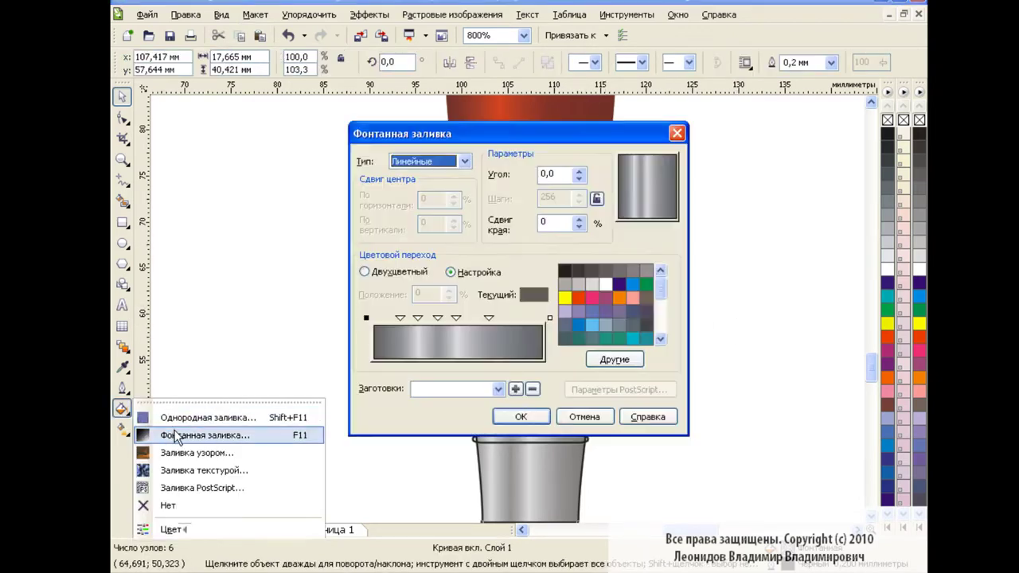
pyautogui.click(437, 319)
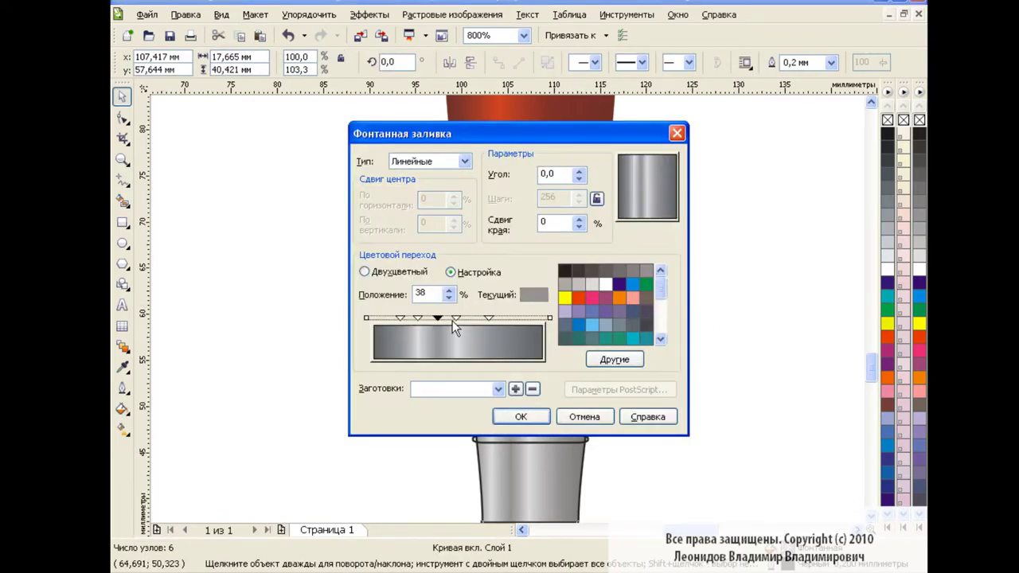
pyautogui.moveTo(437, 319); pyautogui.dragTo(465, 320)
pyautogui.doubleClick(500, 318)
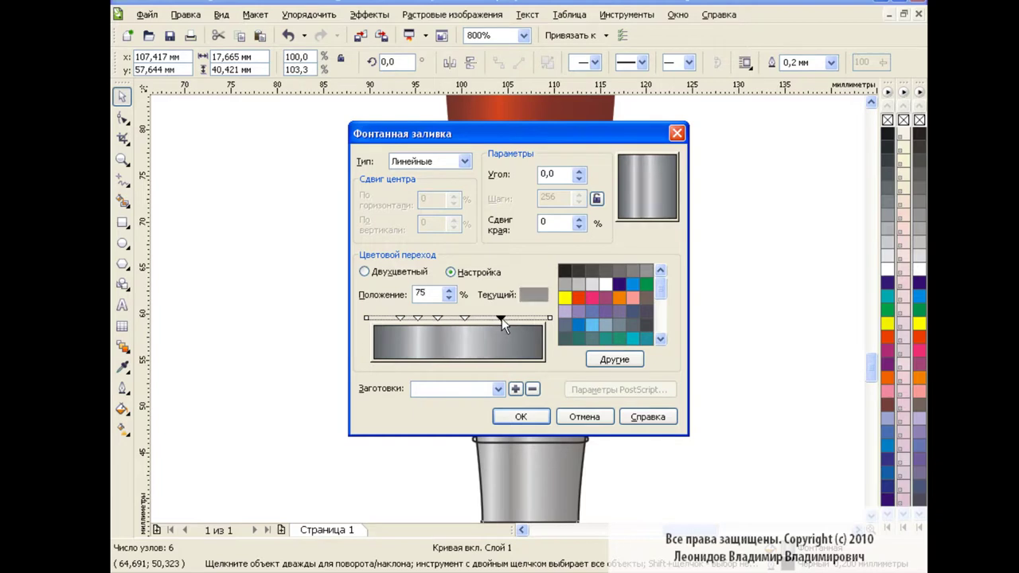
pyautogui.click(579, 285)
pyautogui.click(590, 285)
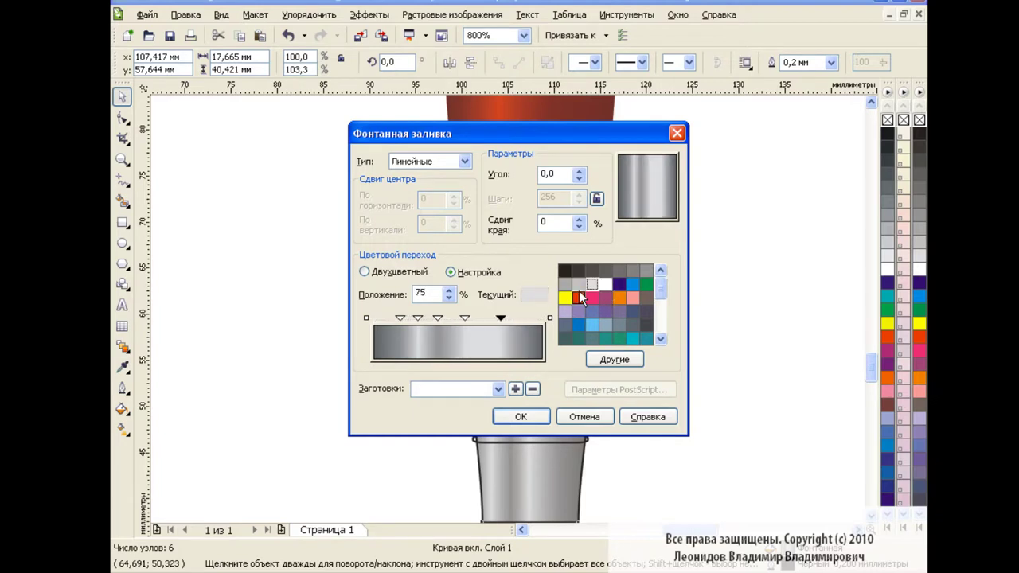
pyautogui.moveTo(437, 318); pyautogui.dragTo(443, 318)
pyautogui.click(579, 287)
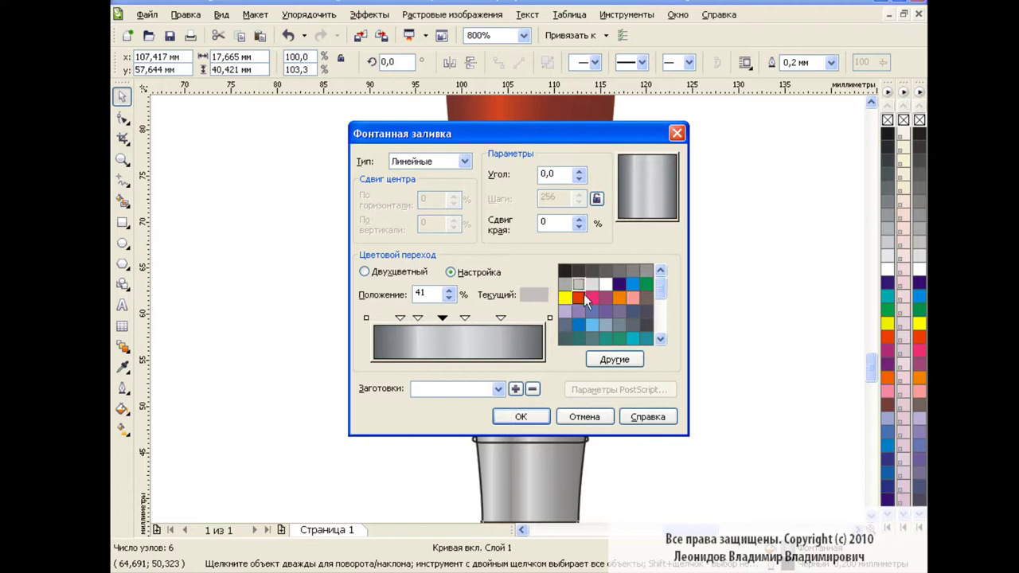
# Step: Add a medium-grey 51% stop, move the 18% stop to 7%, add light grey at 94%, and apply
pyautogui.doubleClick(461, 318)
pyautogui.click(647, 271)
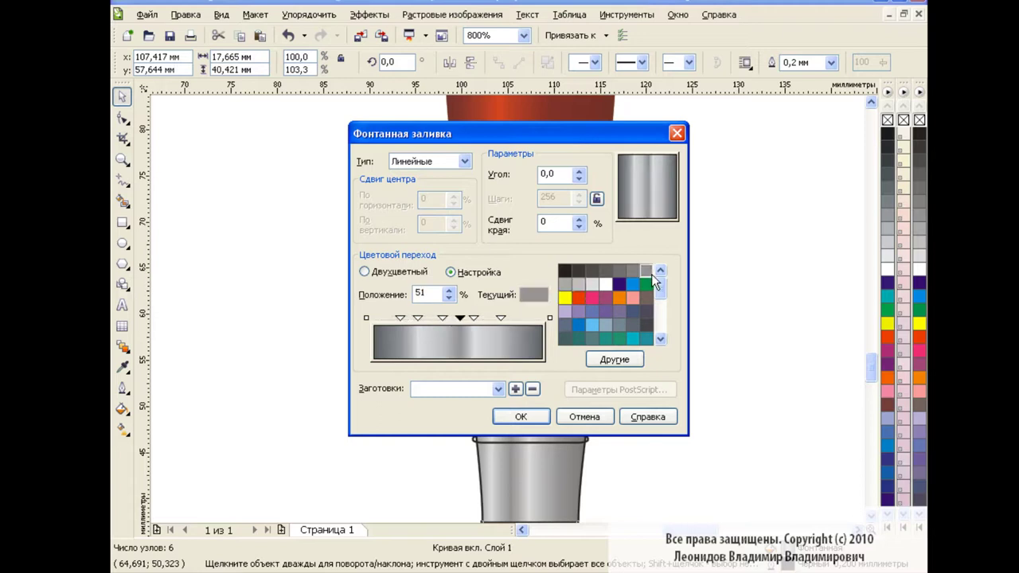
pyautogui.moveTo(400, 318); pyautogui.dragTo(386, 317)
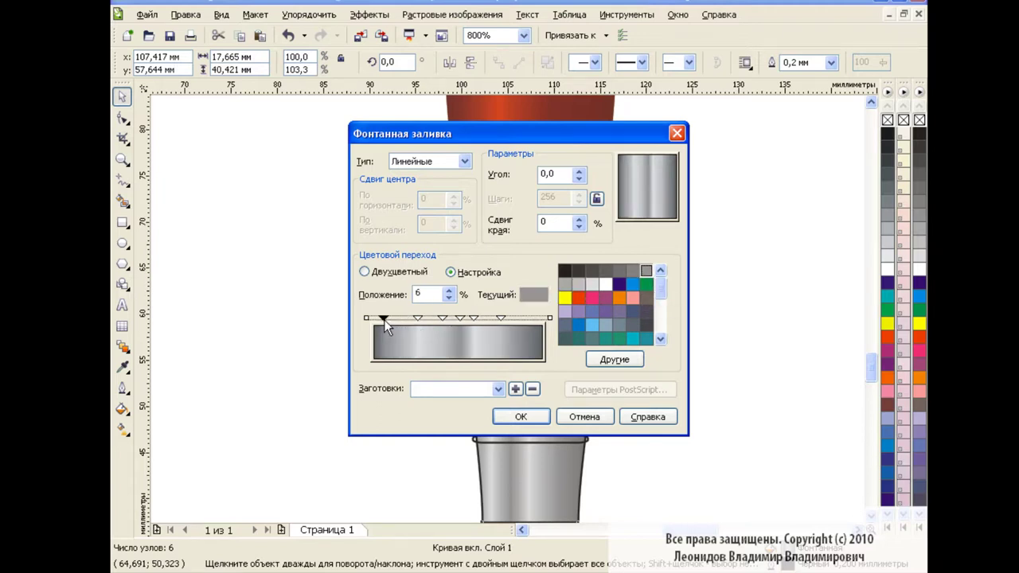
pyautogui.doubleClick(530, 318)
pyautogui.click(592, 284)
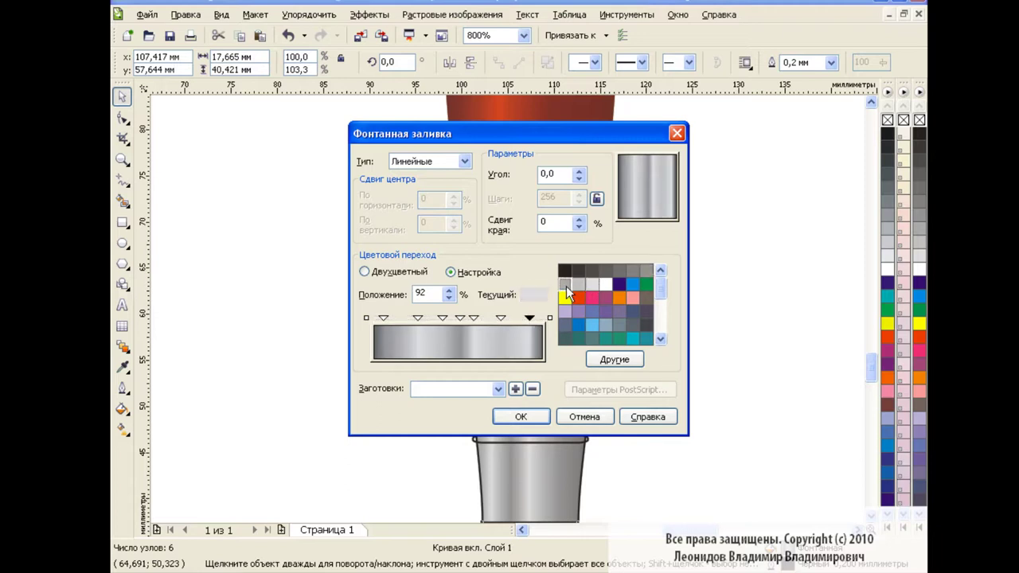
pyautogui.moveTo(530, 319); pyautogui.dragTo(533, 320)
pyautogui.press('Return')
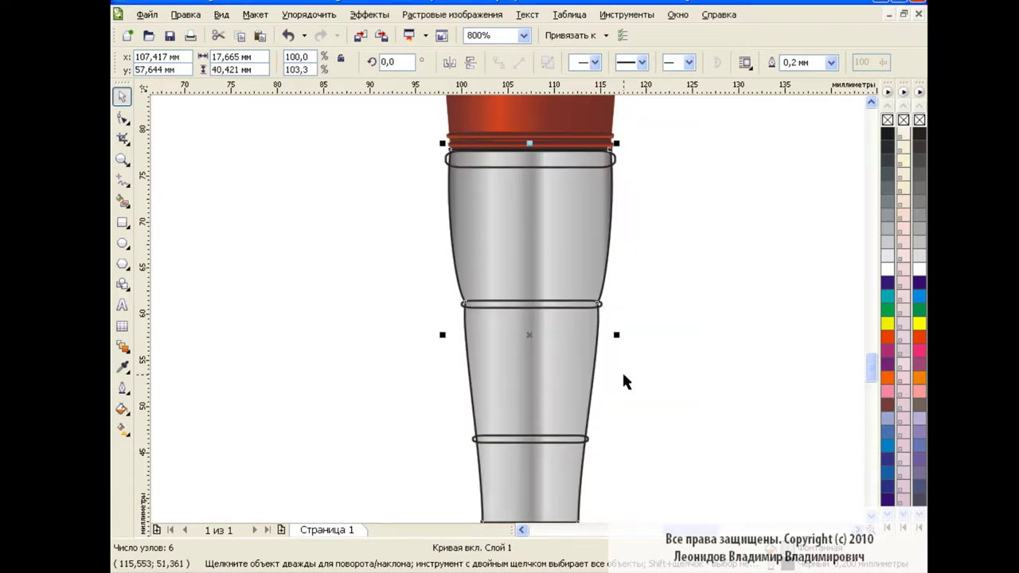
# Step: Remove the ferrule body's black outline
pyautogui.click(700, 261)
pyautogui.click(572, 236)
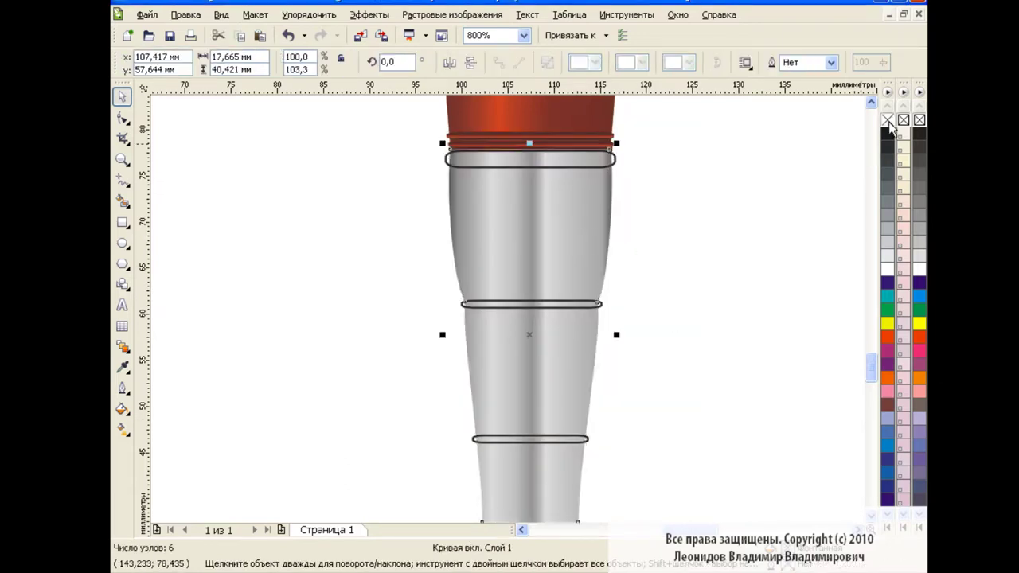
pyautogui.click(678, 265)
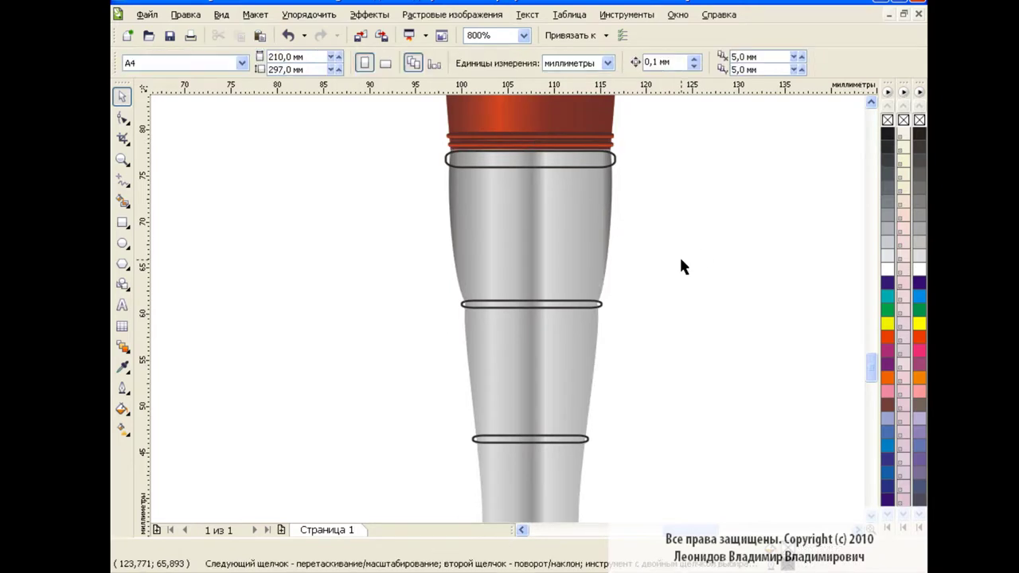
# Step: Give the top ferrule band a custom -90° fountain fill starting in grey
pyautogui.click(557, 163)
pyautogui.click(122, 408)
pyautogui.click(264, 417)
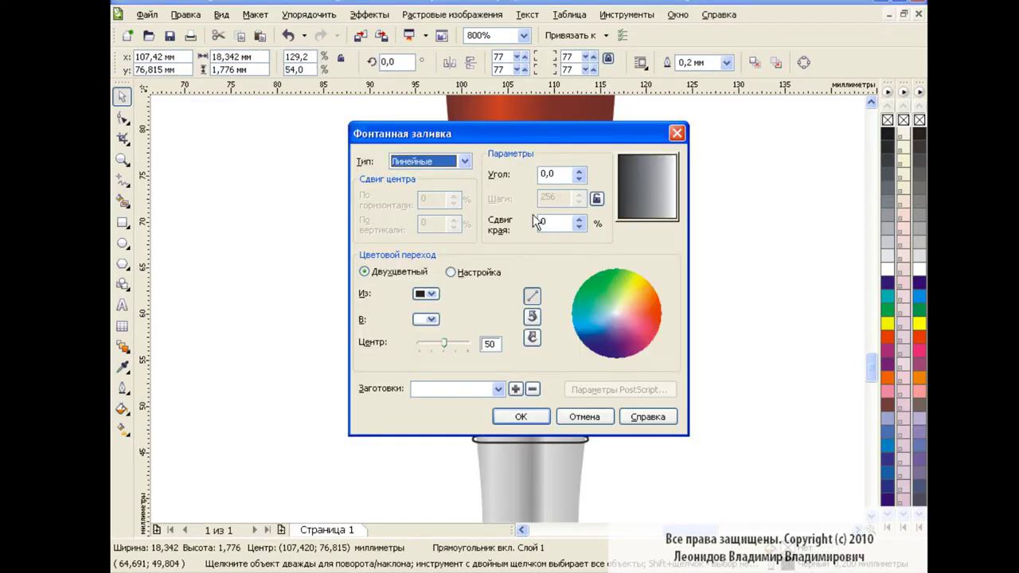
pyautogui.press('Tab')
pyautogui.write('-90')
pyautogui.click(451, 273)
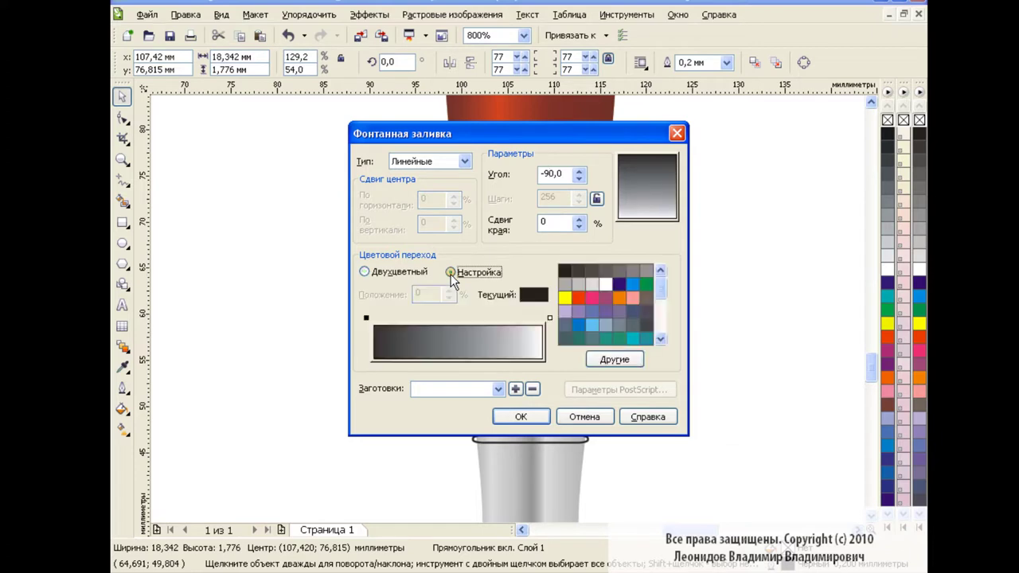
pyautogui.click(366, 318)
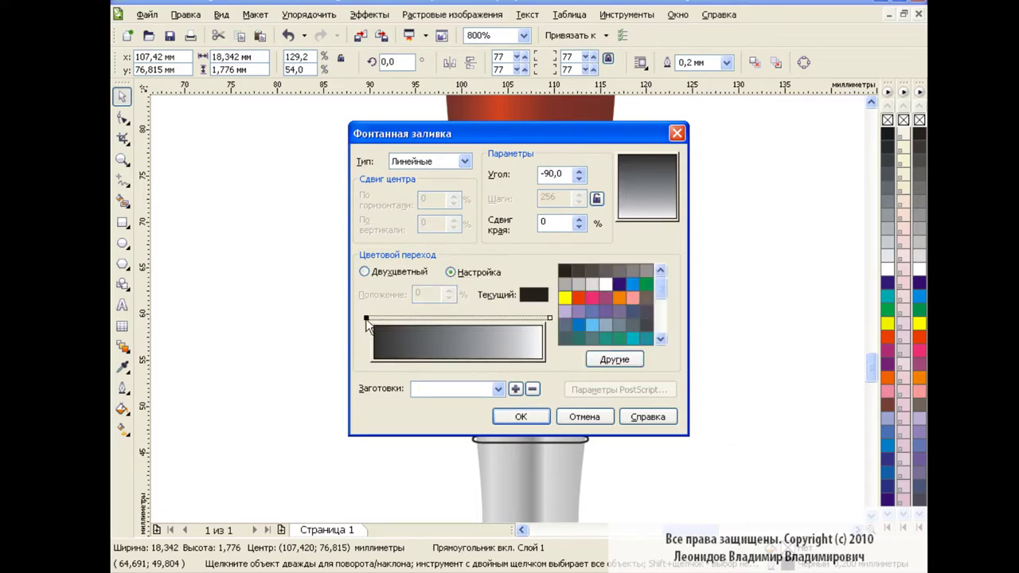
pyautogui.click(642, 268)
# Step: Add a white centre stop, a light-grey 59% stop and a grey end to the band's gradient
pyautogui.doubleClick(458, 319)
pyautogui.click(606, 285)
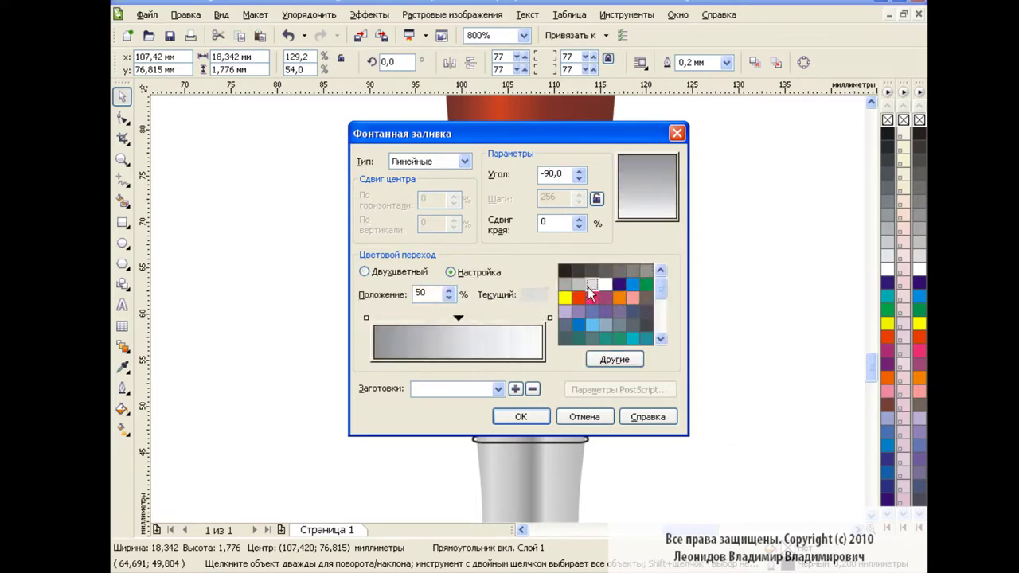
pyautogui.click(549, 318)
pyautogui.click(647, 270)
pyautogui.doubleClick(474, 318)
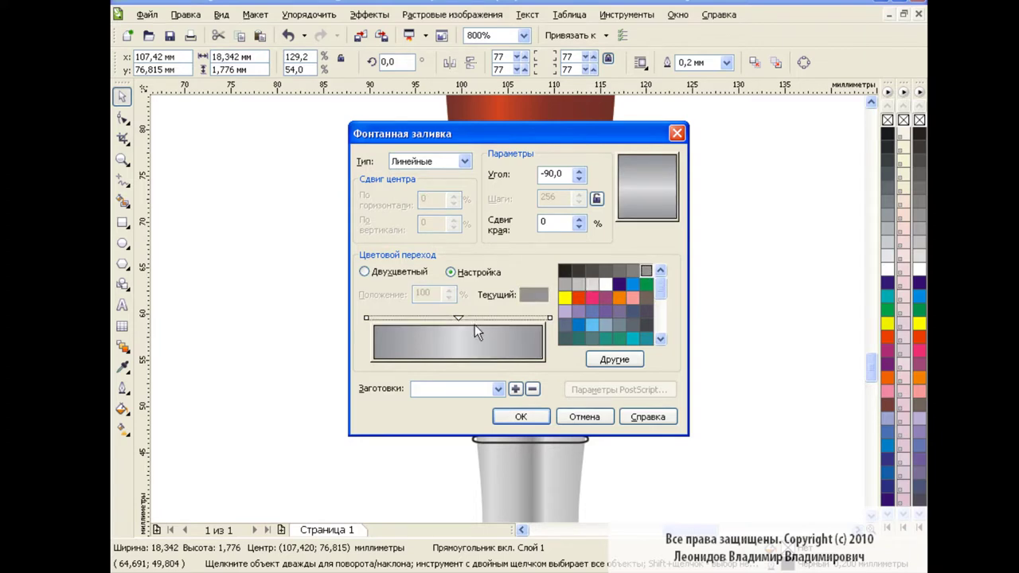
pyautogui.click(593, 284)
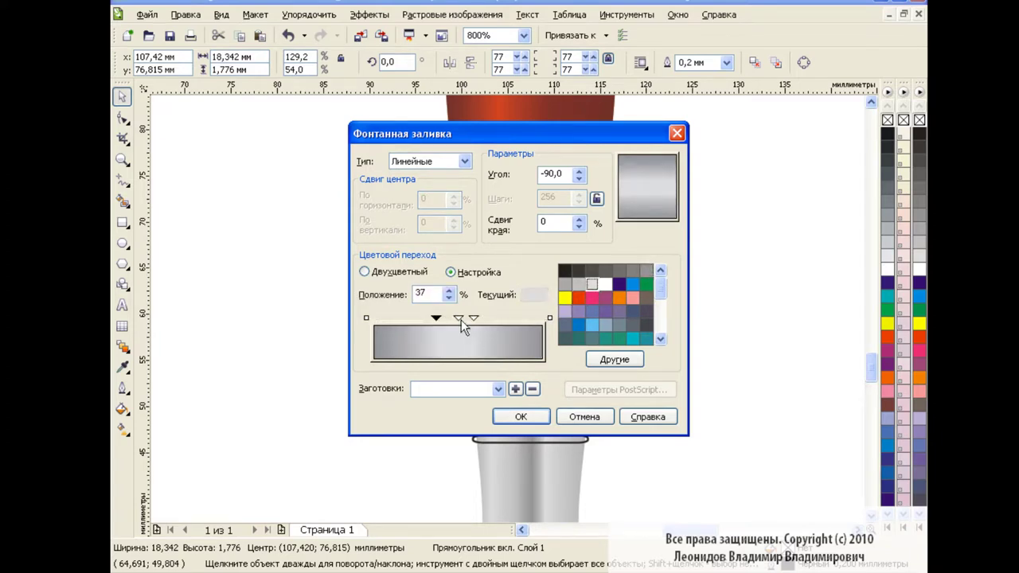
pyautogui.click(460, 318)
pyautogui.click(605, 286)
# Step: Discard the trial 69% grey stop, set the edge pad to 15% and apply the fill
pyautogui.doubleClick(490, 317)
pyautogui.click(597, 285)
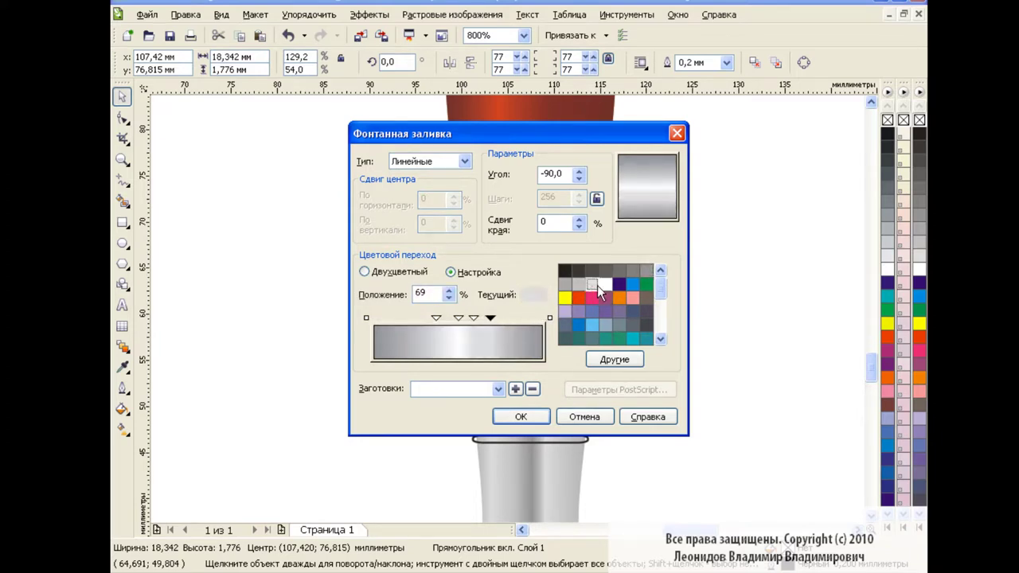
pyautogui.click(645, 271)
pyautogui.doubleClick(490, 318)
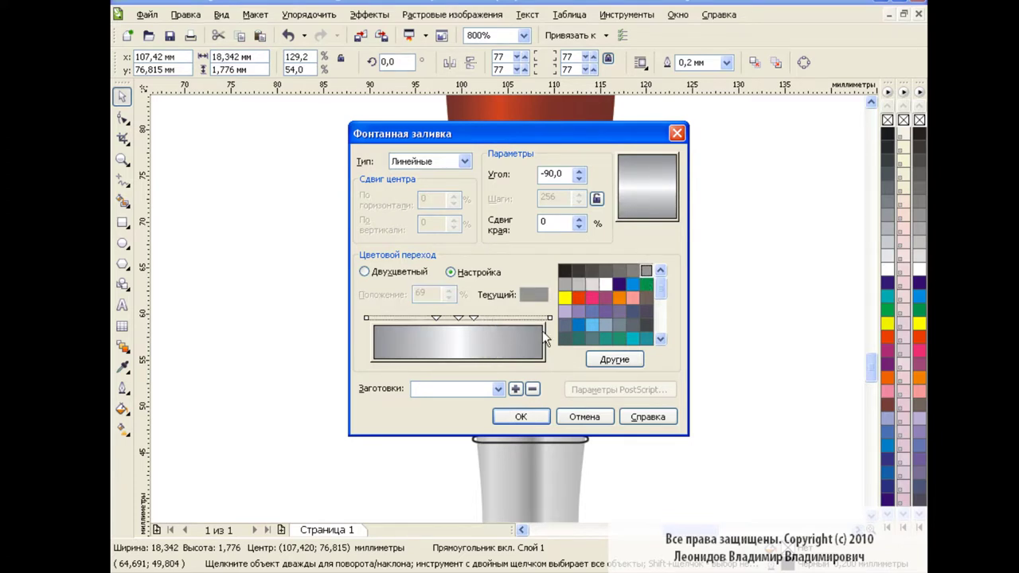
pyautogui.click(578, 218)
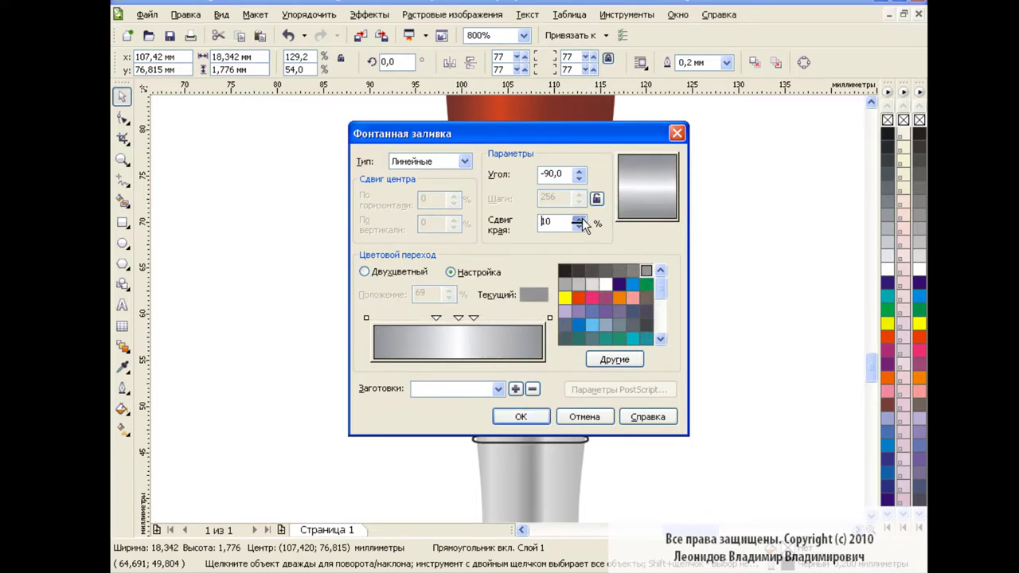
pyautogui.click(528, 414)
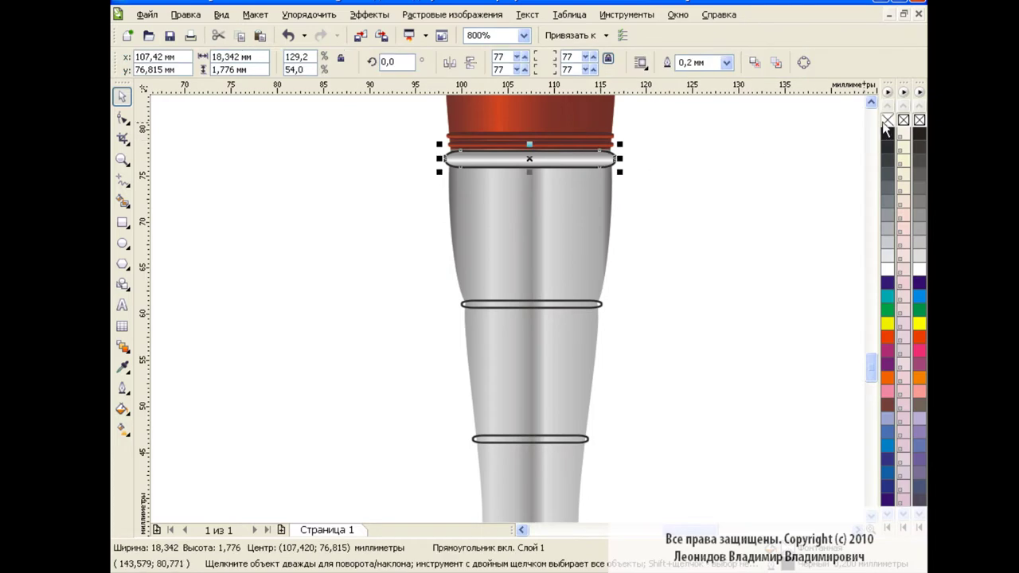
pyautogui.click(715, 257)
# Step: Remove the outlines from both the upper and lower ferrule rings
pyautogui.click(565, 305)
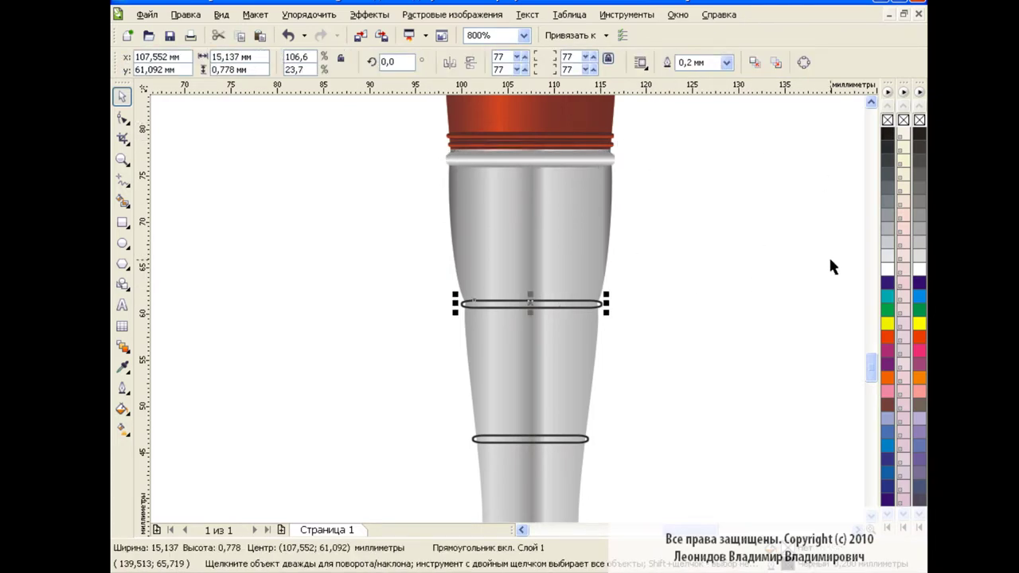
pyautogui.rightClick(888, 208)
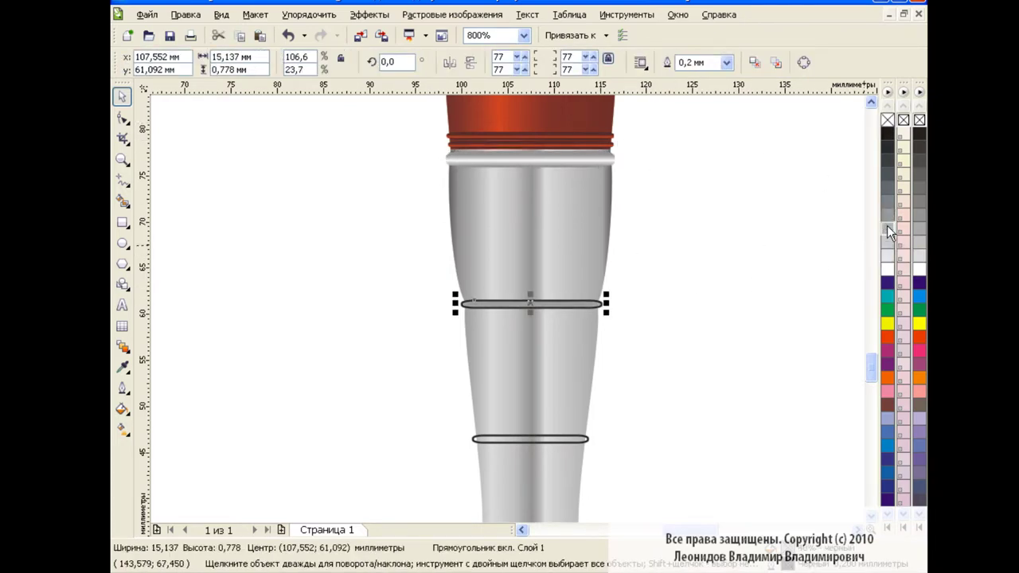
pyautogui.rightClick(888, 229)
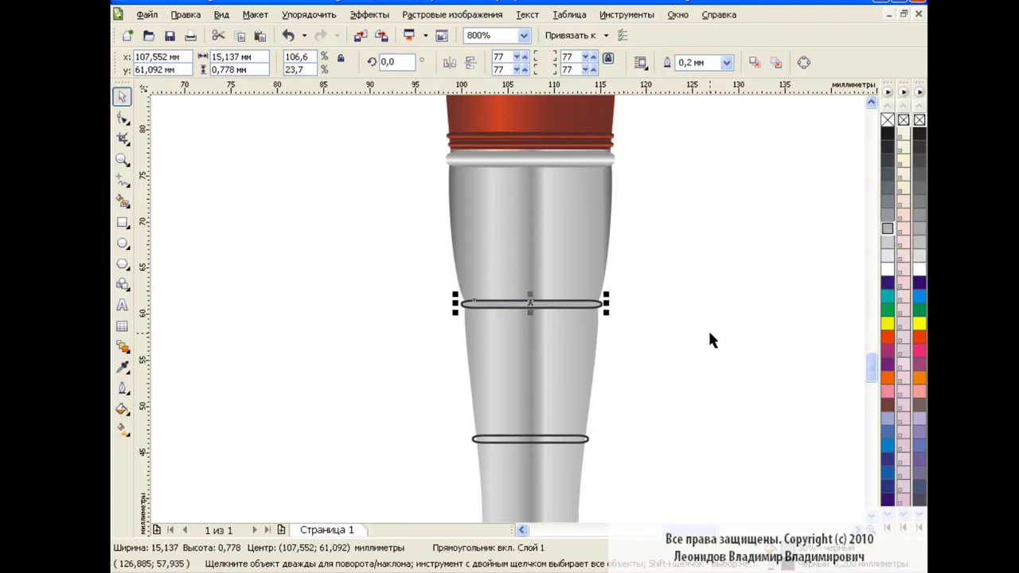
pyautogui.rightClick(888, 120)
pyautogui.click(583, 438)
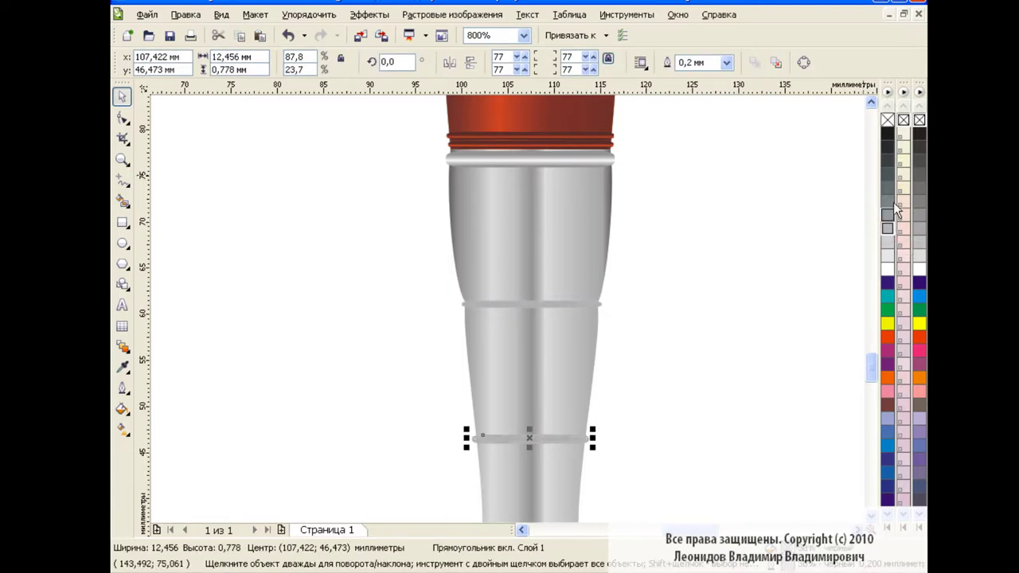
pyautogui.rightClick(887, 119)
pyautogui.click(708, 312)
# Step: Narrow both rings to fit the ferrule sides, with the lower ring 12,024 mm wide
pyautogui.click(528, 309)
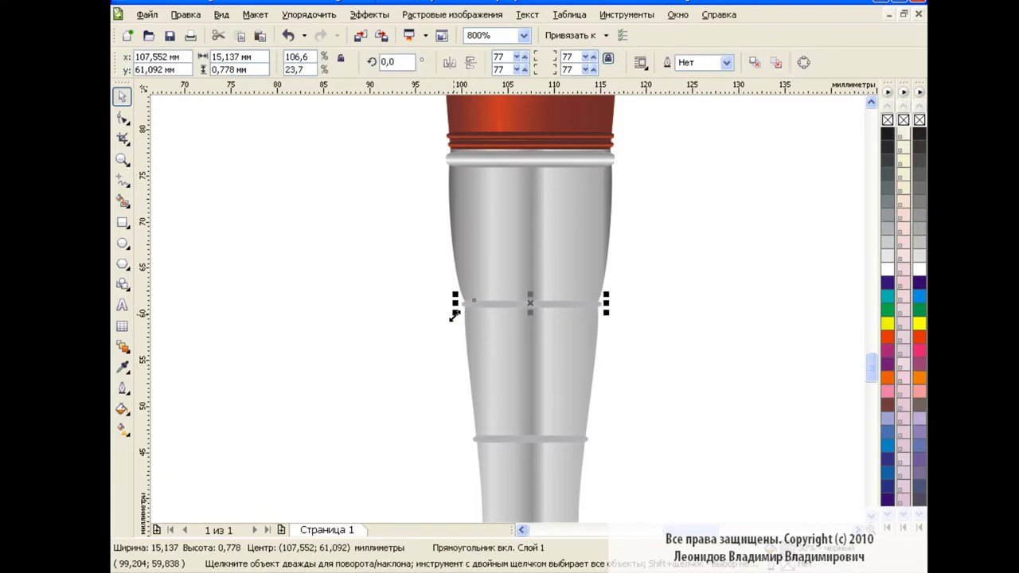
pyautogui.moveTo(454, 303); pyautogui.dragTo(457, 304)
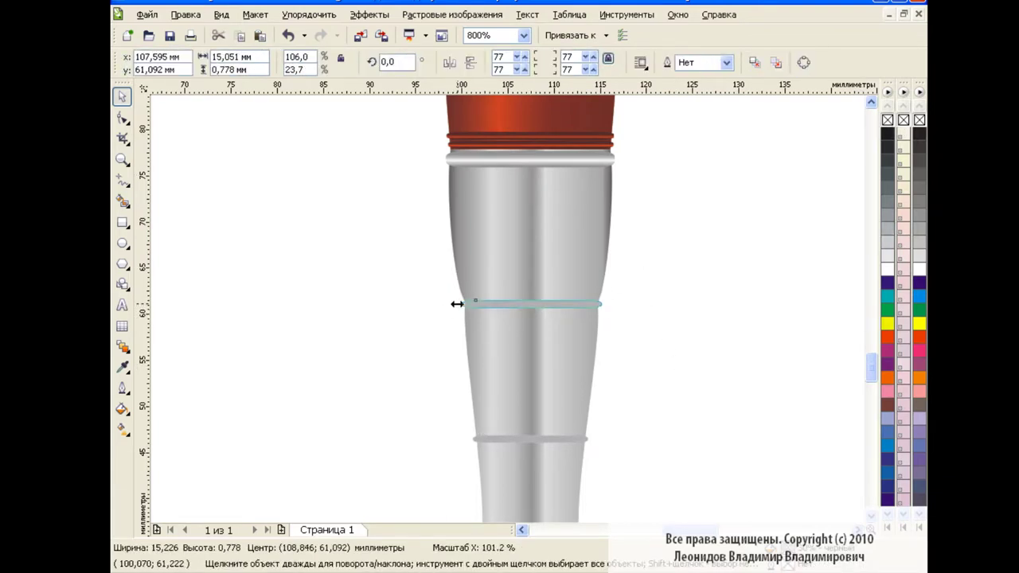
pyautogui.moveTo(613, 303); pyautogui.dragTo(607, 304)
pyautogui.click(656, 330)
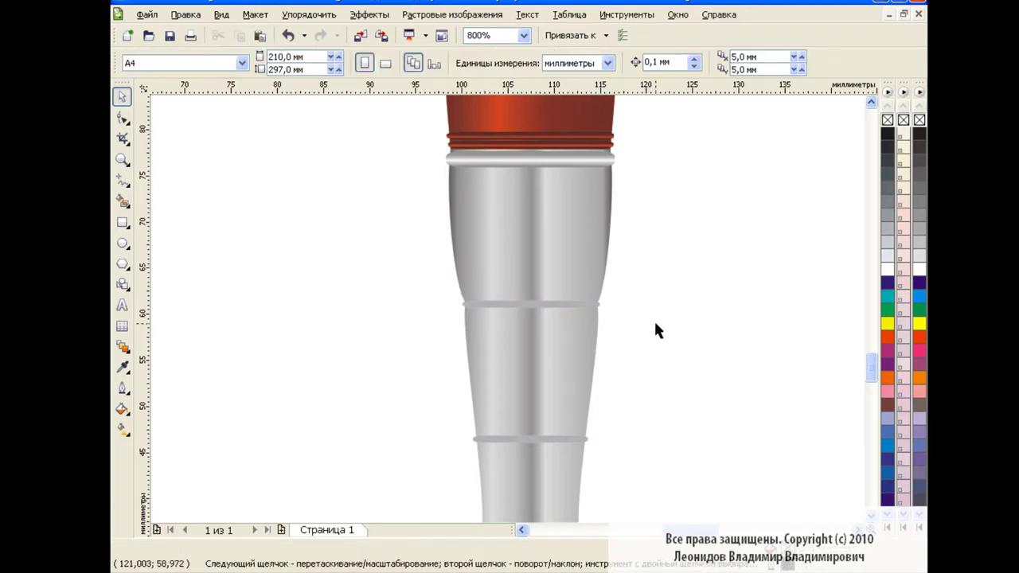
pyautogui.scroll(-3, 866, 375)
pyautogui.click(545, 303)
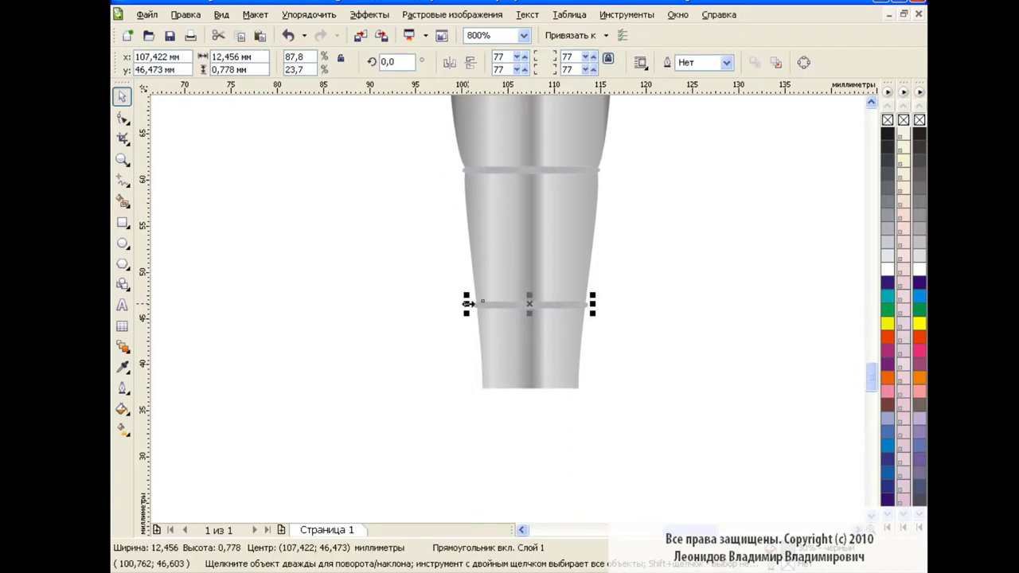
pyautogui.moveTo(468, 303); pyautogui.dragTo(470, 303)
pyautogui.moveTo(593, 303); pyautogui.dragTo(591, 303)
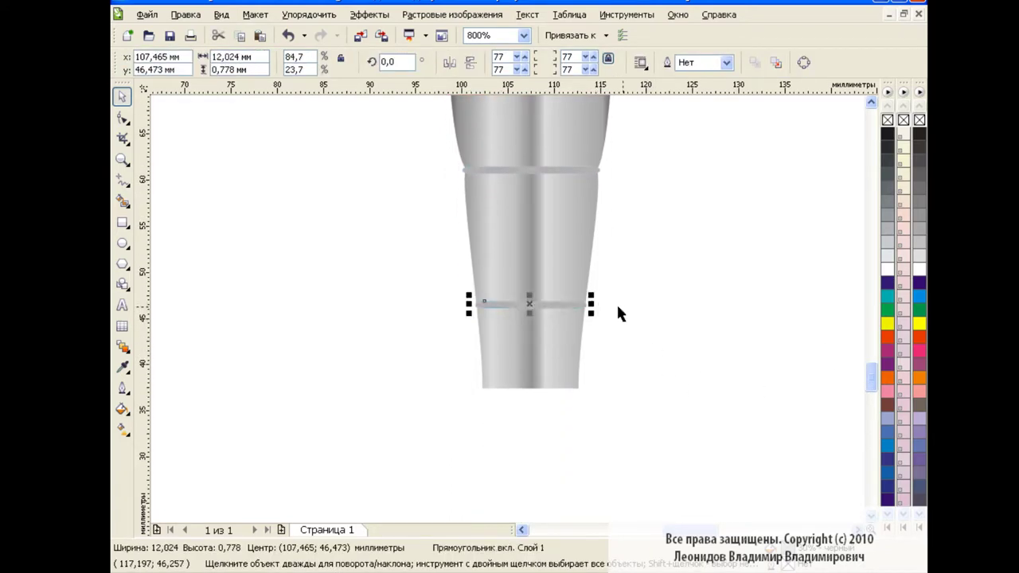
pyautogui.click(724, 289)
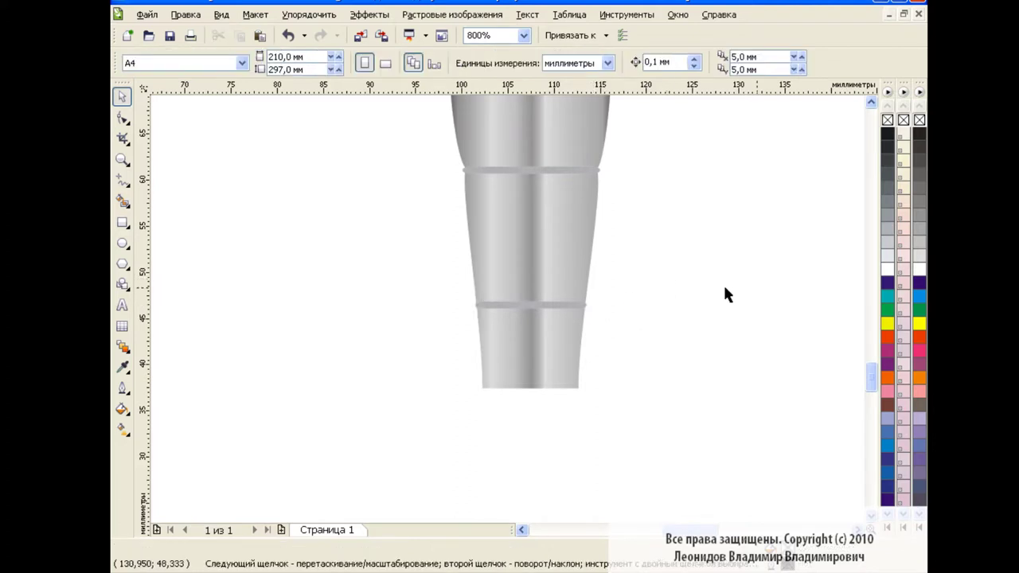
# Step: Switch the zoom between 400% and 100% to review the whole brush
pyautogui.click(524, 36)
pyautogui.click(498, 147)
pyautogui.moveTo(871, 378); pyautogui.dragTo(856, 331)
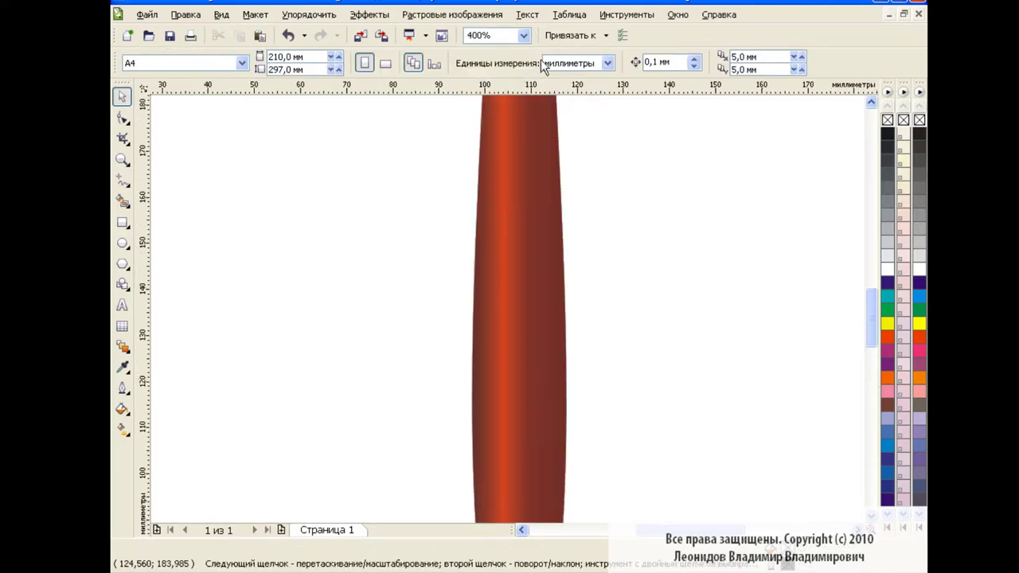
pyautogui.click(524, 36)
pyautogui.click(482, 130)
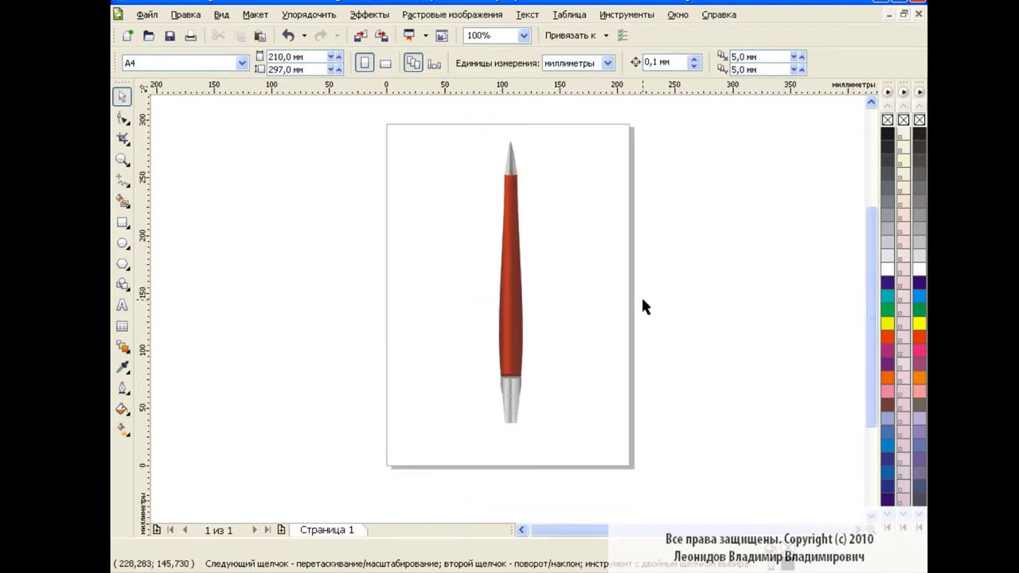
pyautogui.click(524, 36)
pyautogui.click(495, 152)
pyautogui.moveTo(872, 302); pyautogui.dragTo(867, 347)
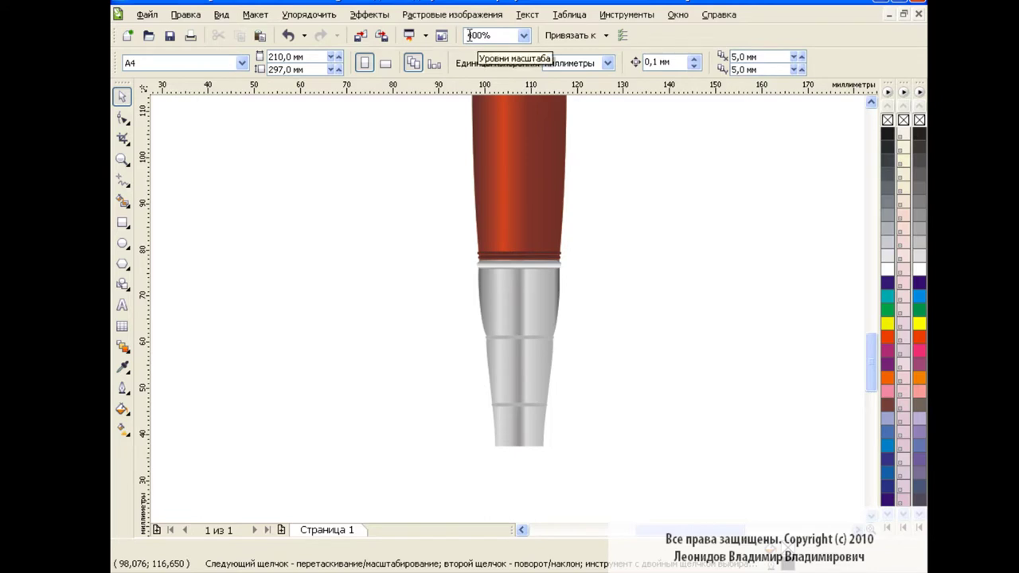
pyautogui.write('800')
# Step: Zoom to 800%, then 100%, then frame the silver tip and red handle at 200%
pyautogui.press('Return')
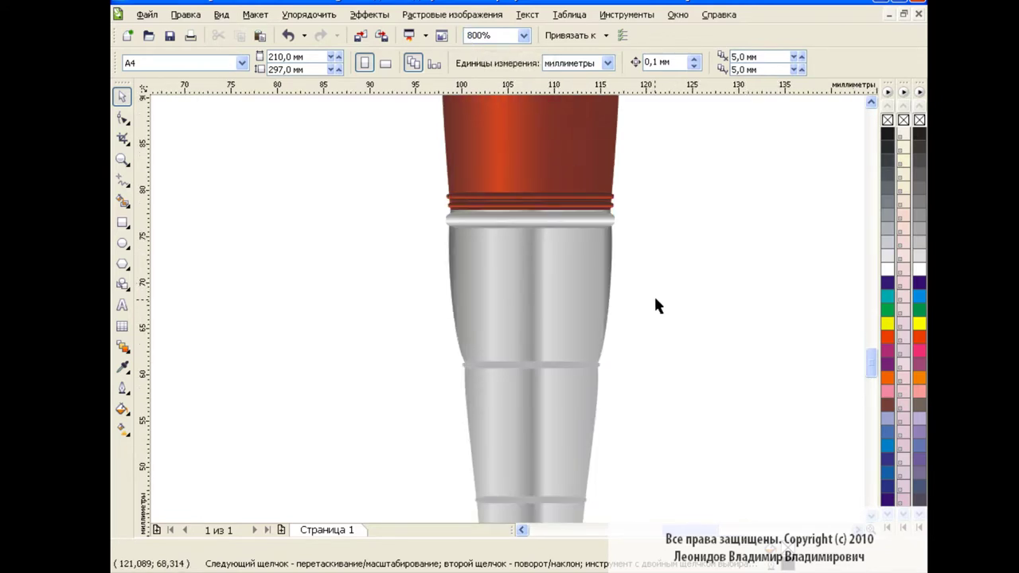
pyautogui.click(524, 36)
pyautogui.click(494, 133)
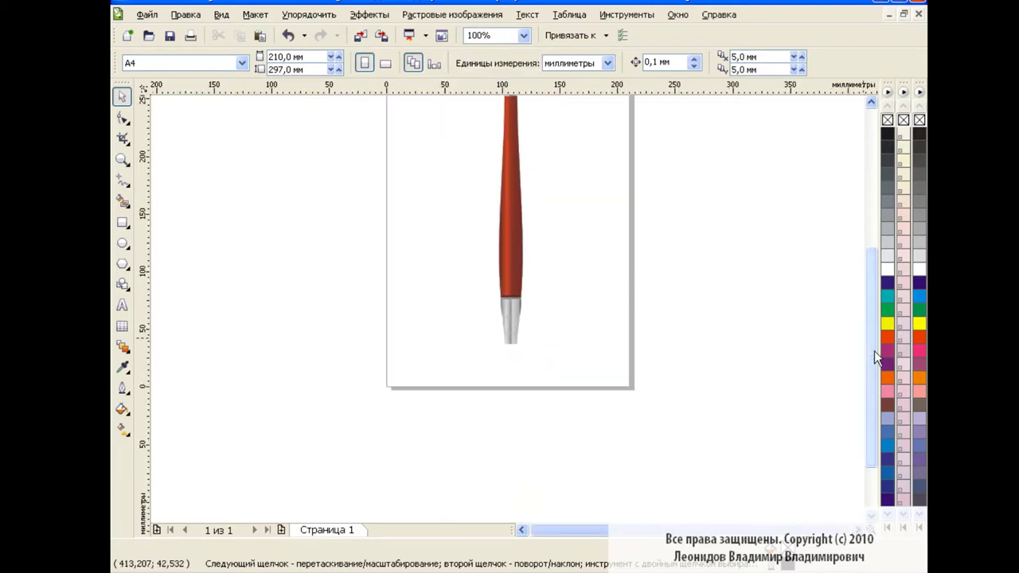
pyautogui.moveTo(874, 351); pyautogui.dragTo(858, 300)
pyautogui.click(524, 36)
pyautogui.click(494, 143)
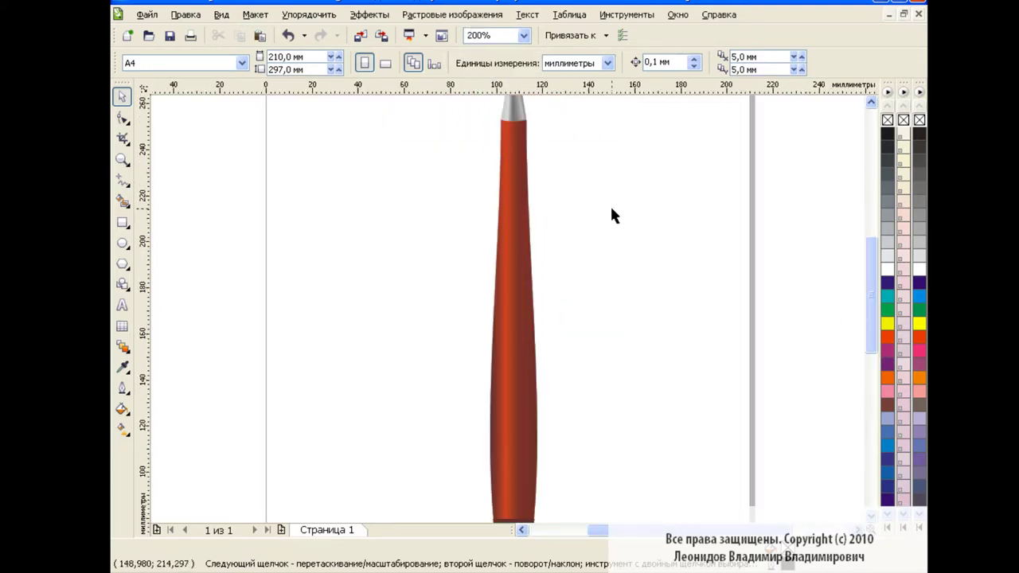
pyautogui.moveTo(872, 337); pyautogui.dragTo(872, 318)
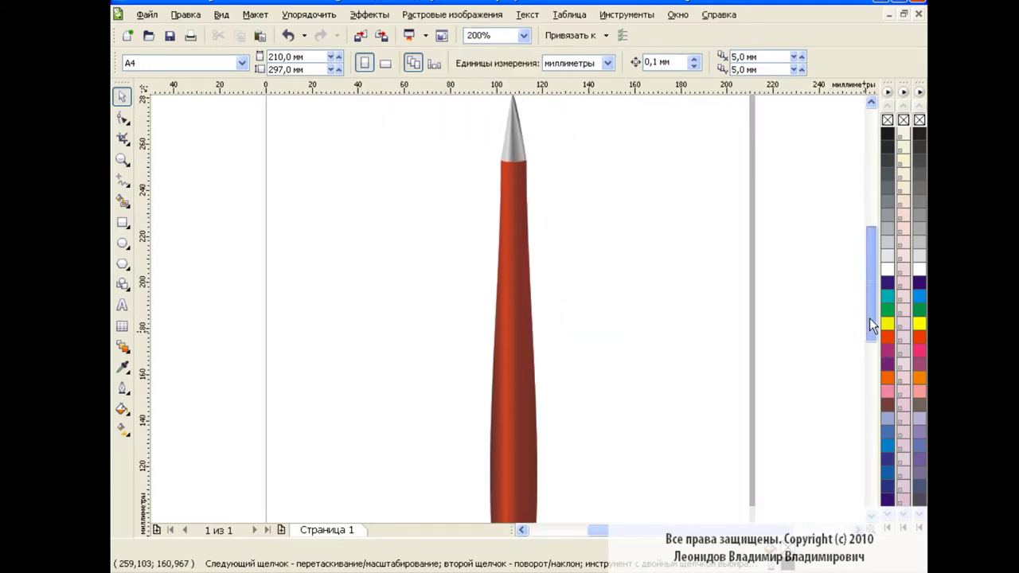
# Step: Start a polyline at the pen tip with a corner at the red handle's lower right
pyautogui.click(123, 183)
pyautogui.click(207, 256)
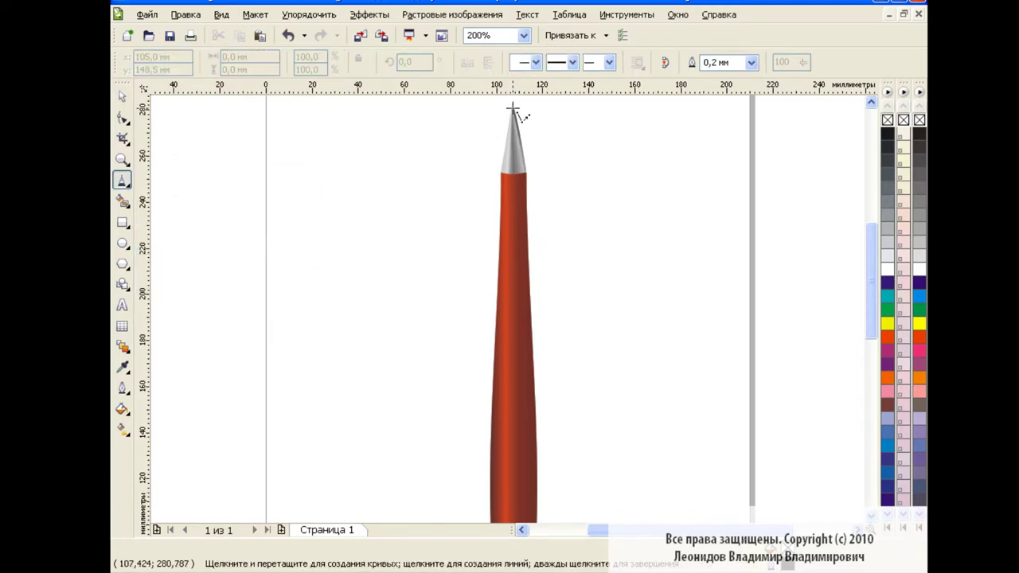
pyautogui.click(513, 107)
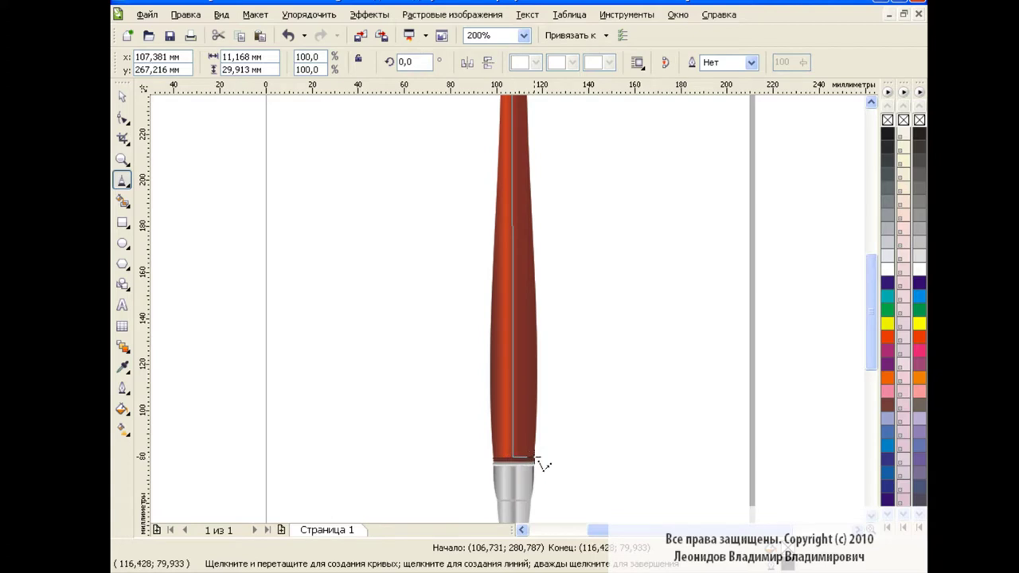
pyautogui.click(539, 460)
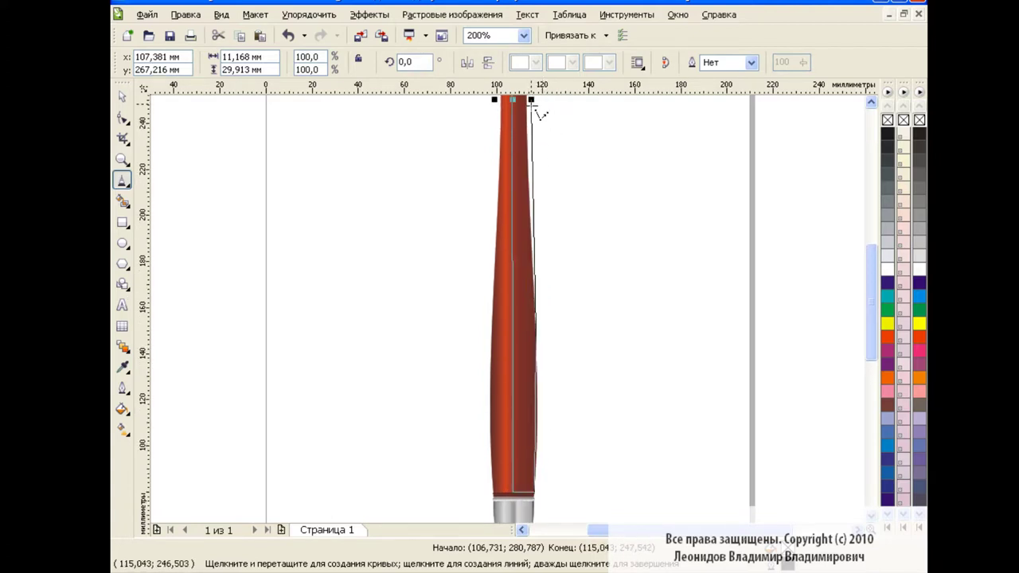
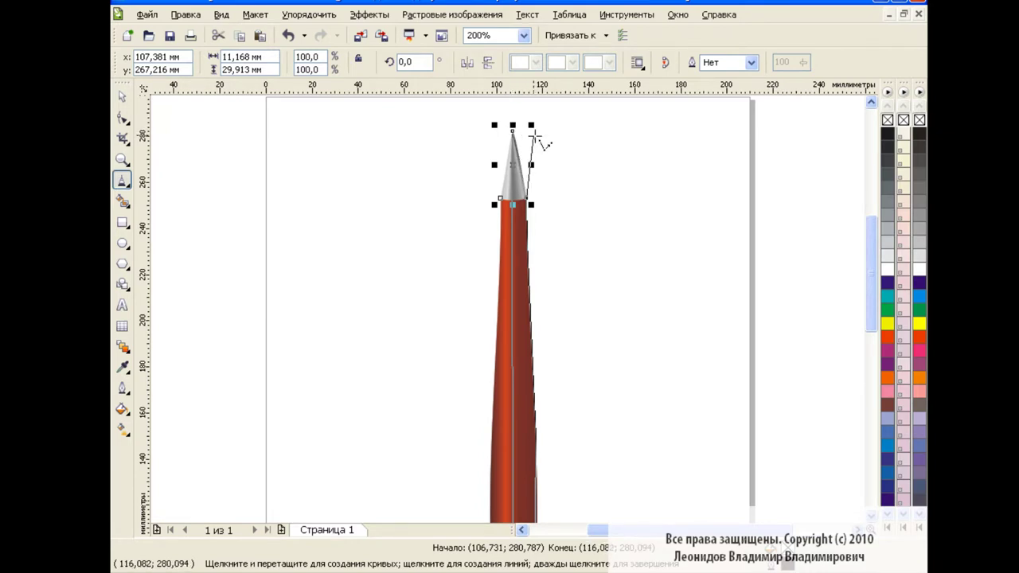
# Step: Close the polyline along the handle's right edge, filled white with no outline
pyautogui.doubleClick(512, 132)
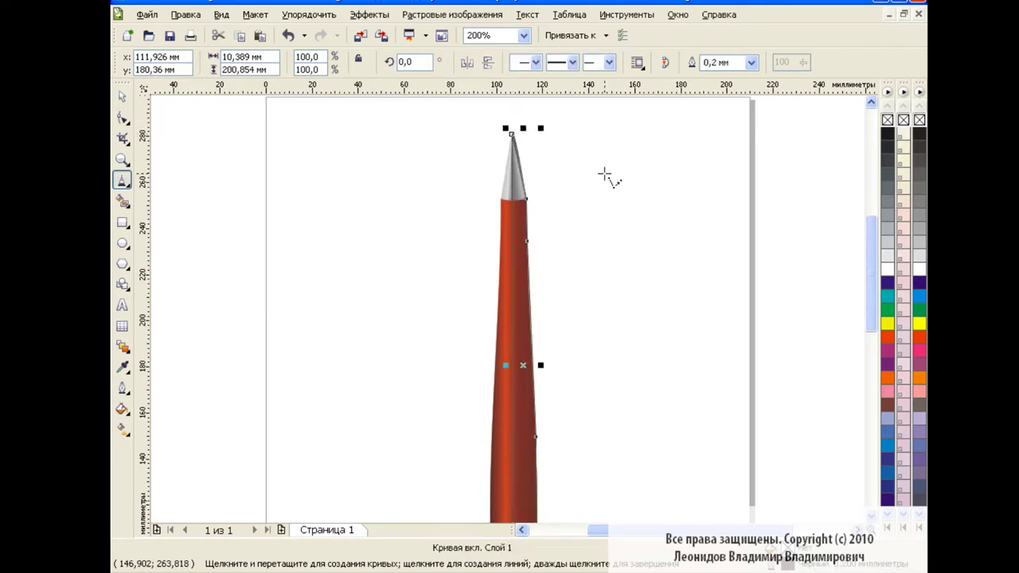
pyautogui.click(889, 269)
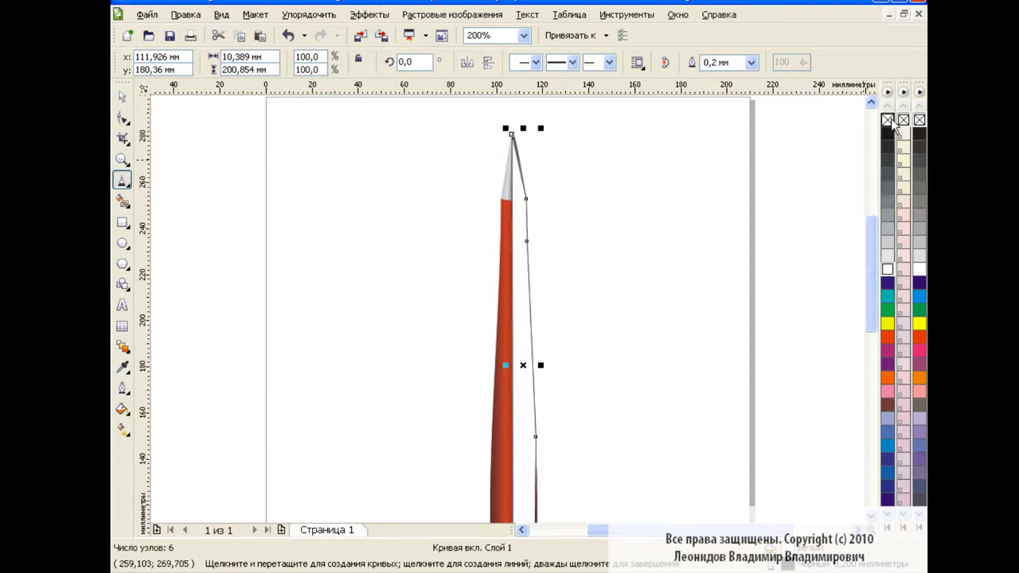
pyautogui.rightClick(889, 119)
# Step: Nudge the white shape's top node up to meet the handle's tip
pyautogui.click(122, 117)
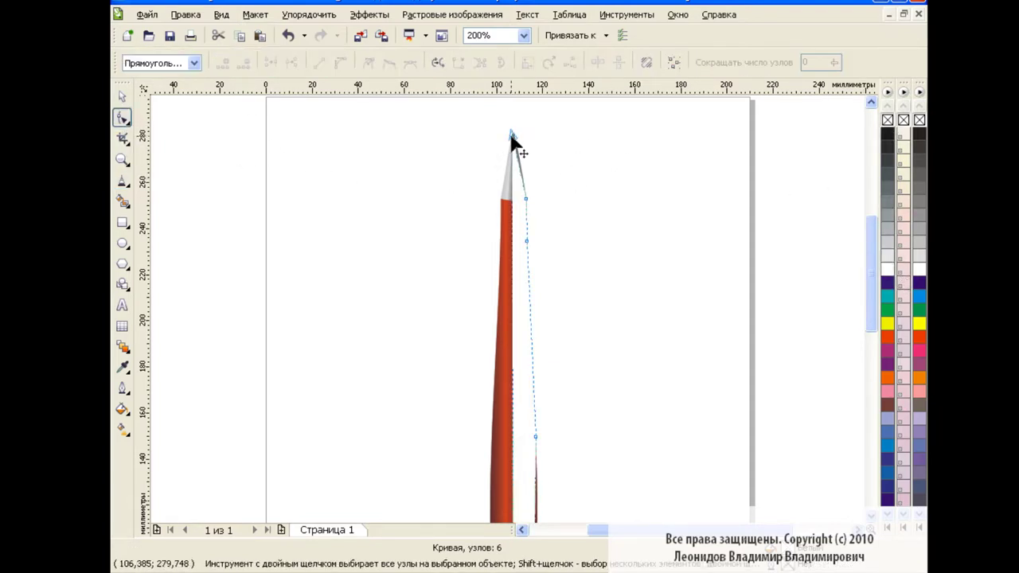
pyautogui.click(512, 133)
pyautogui.click(525, 198)
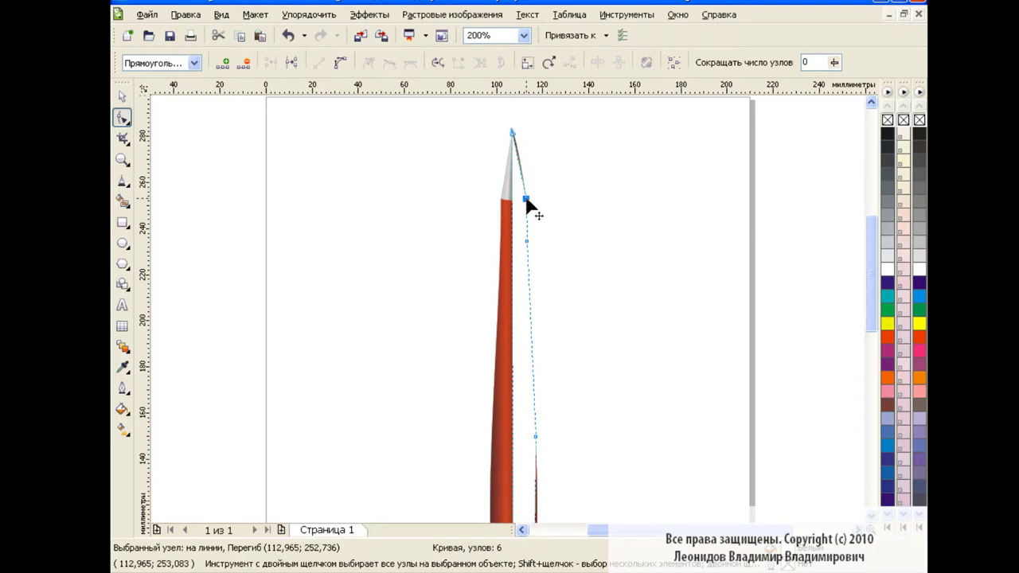
pyautogui.click(551, 147)
pyautogui.moveTo(512, 133); pyautogui.dragTo(512, 129)
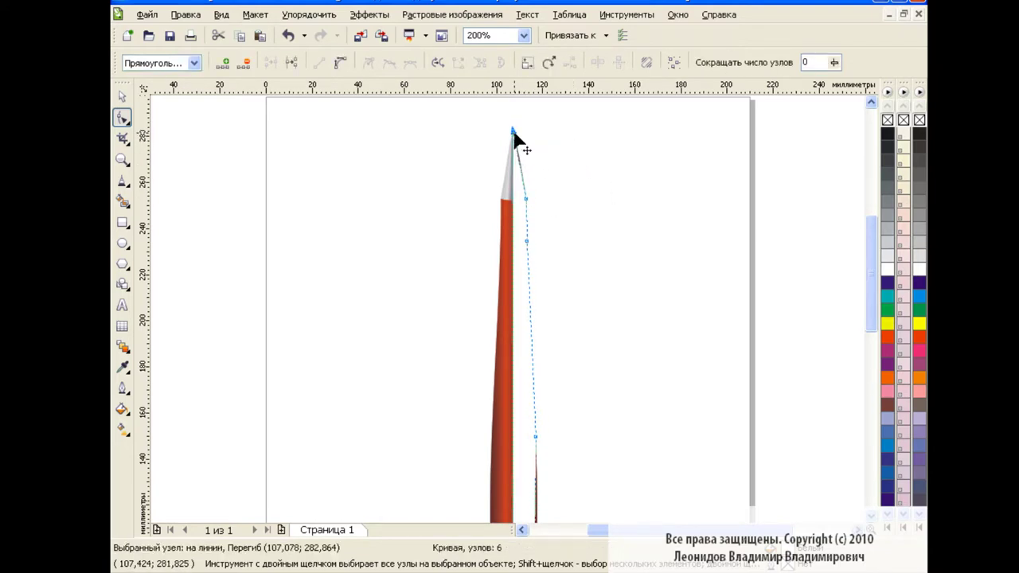
pyautogui.click(568, 182)
pyautogui.click(122, 96)
pyautogui.click(387, 253)
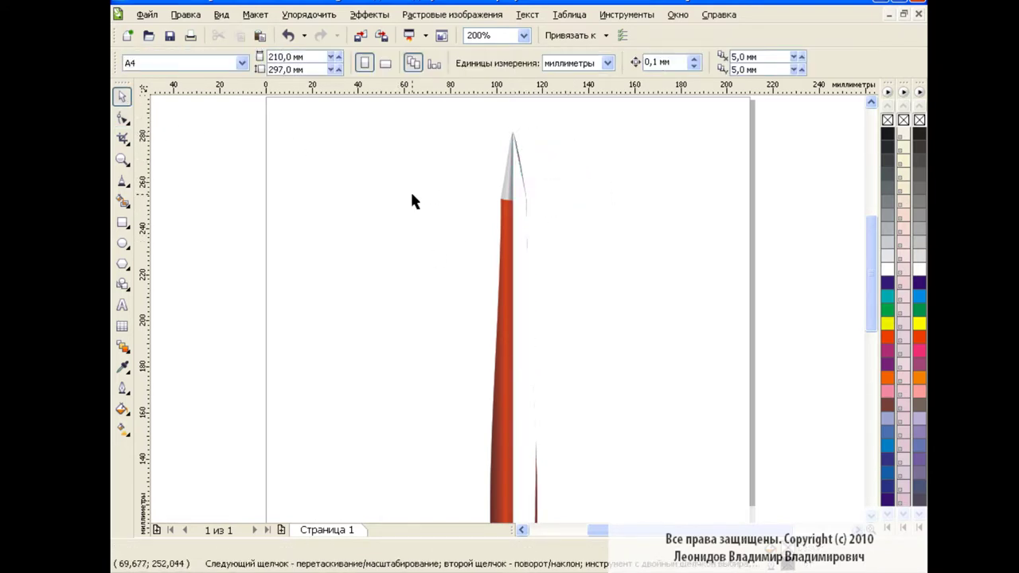
# Step: Pull a lower node of the white shape down along the handle's edge near the ferrule
pyautogui.press('F10')
pyautogui.scroll(-2, 373, 243)
pyautogui.scroll(-3, 560, 302)
pyautogui.click(539, 248)
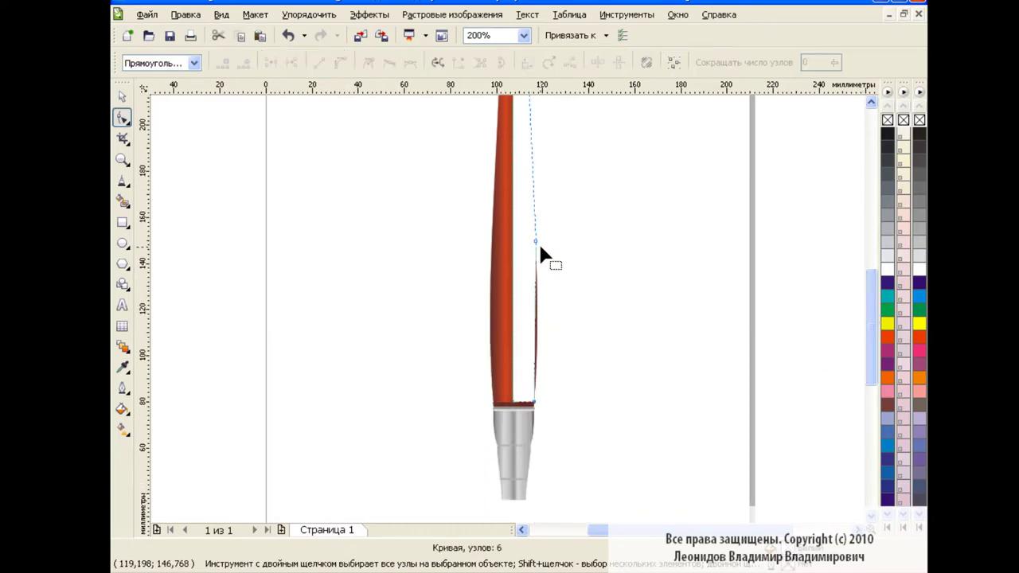
pyautogui.moveTo(536, 242); pyautogui.dragTo(538, 276)
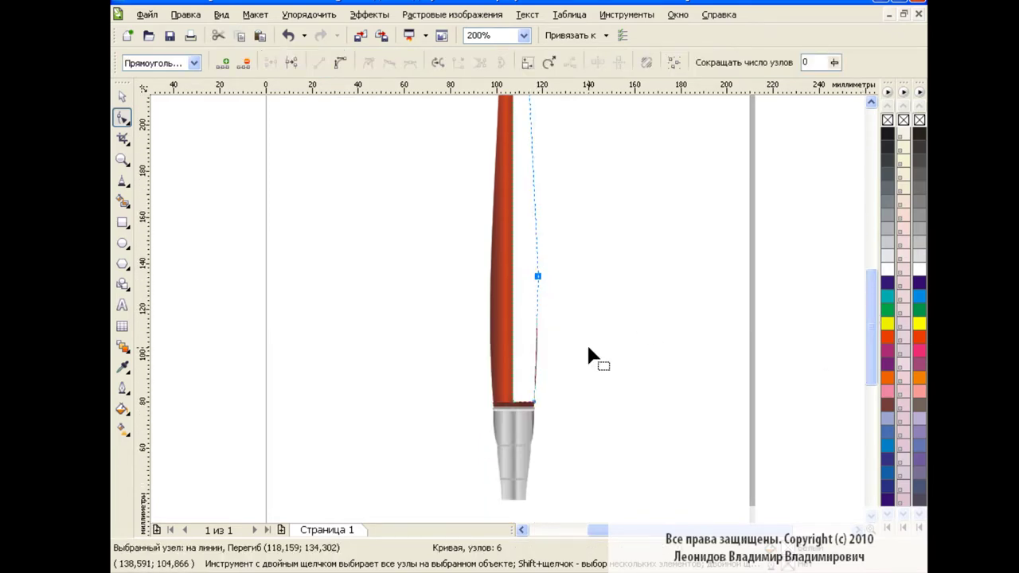
pyautogui.click(122, 96)
pyautogui.scroll(3, 864, 310)
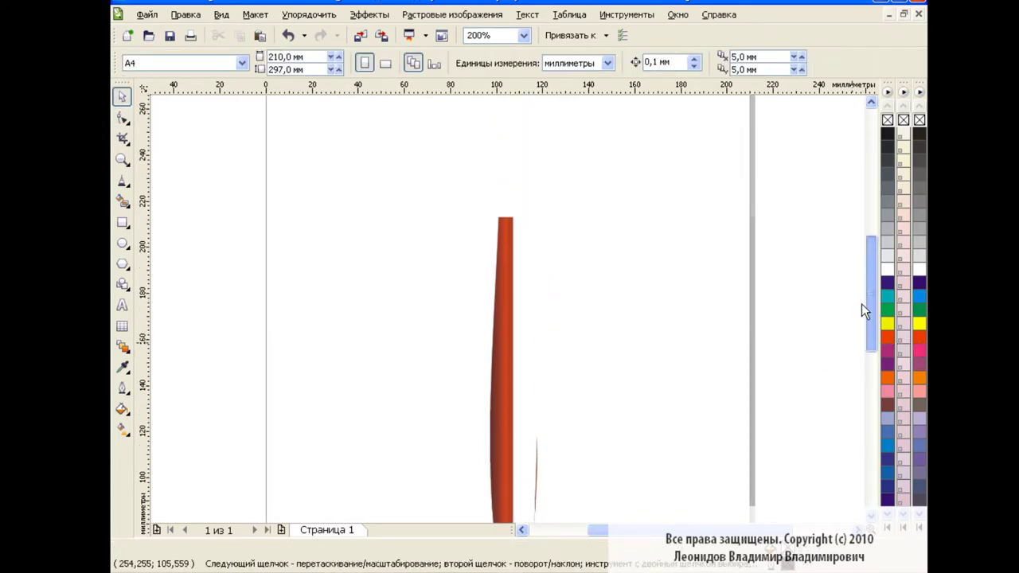
# Step: Fade the white edge shape with a linear transparency, tuning its start and end onto the handle
pyautogui.click(122, 348)
pyautogui.click(183, 462)
pyautogui.moveTo(611, 289); pyautogui.dragTo(417, 293)
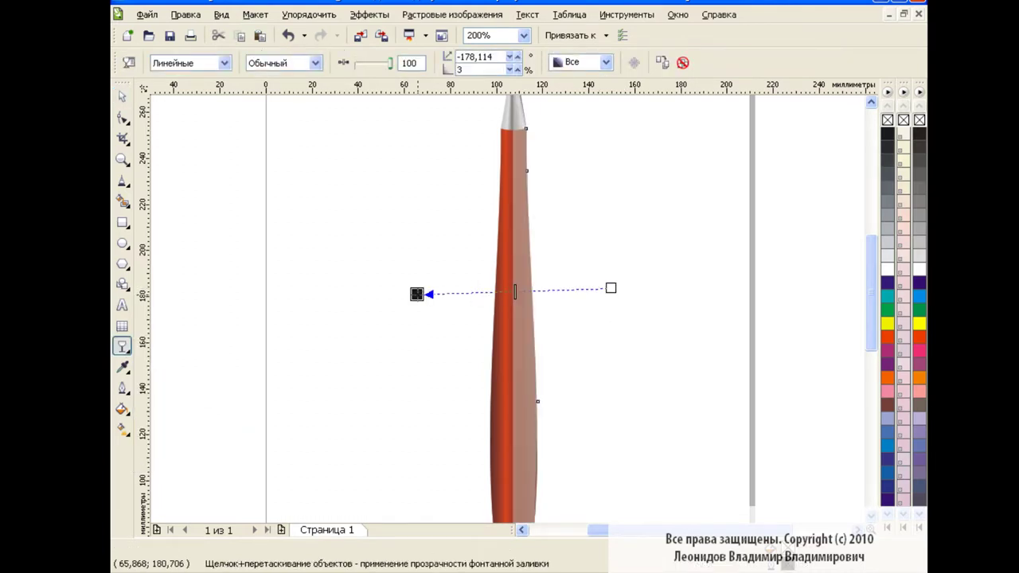
pyautogui.moveTo(611, 289)
pyautogui.mouseDown()
pyautogui.moveTo(562, 296)
pyautogui.moveTo(626, 292)
pyautogui.mouseUp()
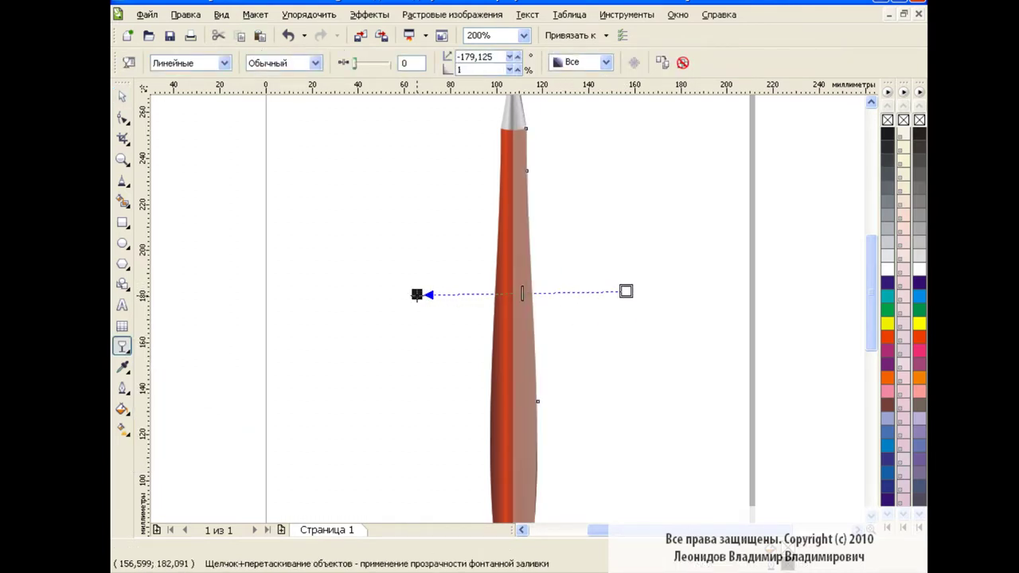
pyautogui.moveTo(417, 294); pyautogui.dragTo(477, 293)
pyautogui.moveTo(626, 291); pyautogui.dragTo(587, 290)
pyautogui.moveTo(476, 293)
pyautogui.mouseDown()
pyautogui.moveTo(507, 292)
pyautogui.moveTo(492, 289)
pyautogui.mouseUp()
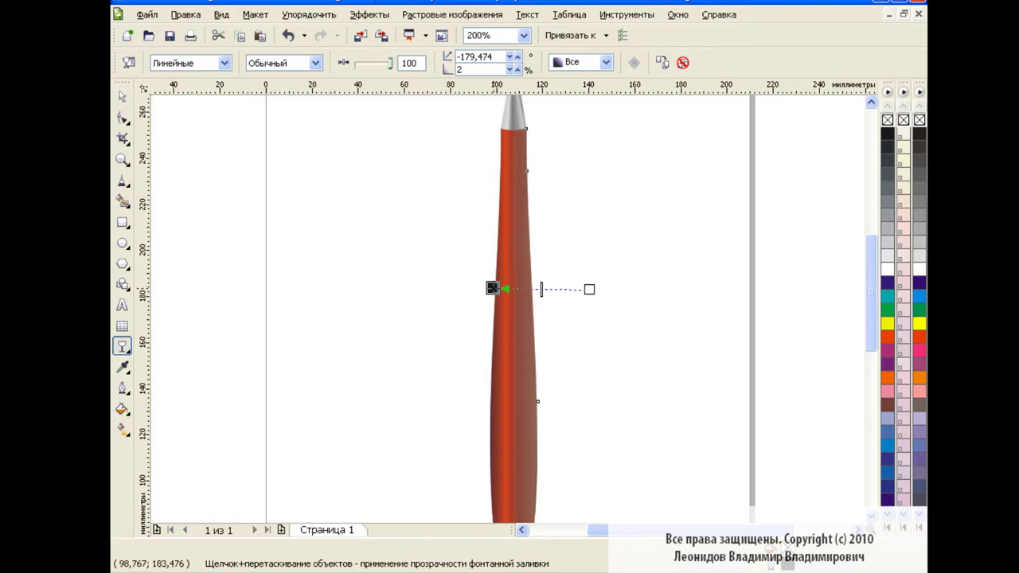
pyautogui.click(122, 95)
pyautogui.click(411, 302)
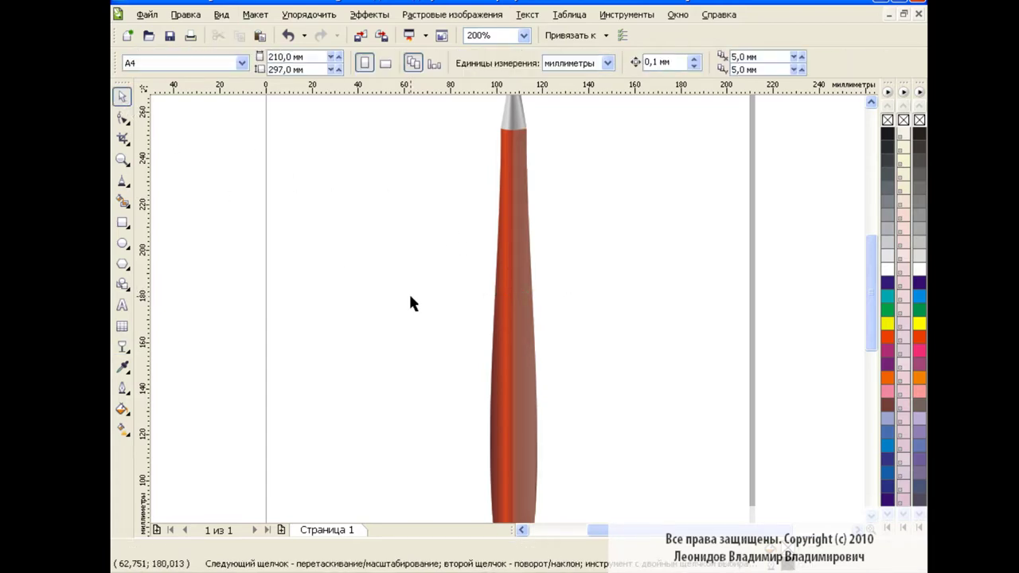
# Step: Zoom out to 100% to view the whole brush, then back in to 200%
pyautogui.scroll(2, 869, 308)
pyautogui.click(524, 35)
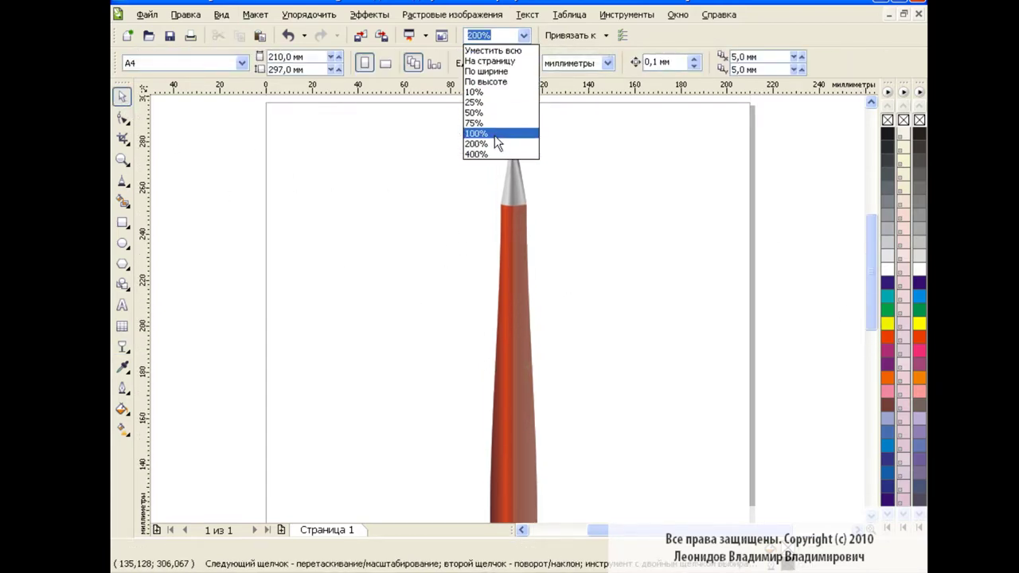
pyautogui.click(494, 135)
pyautogui.scroll(-1, 872, 279)
pyautogui.scroll(-1, 873, 279)
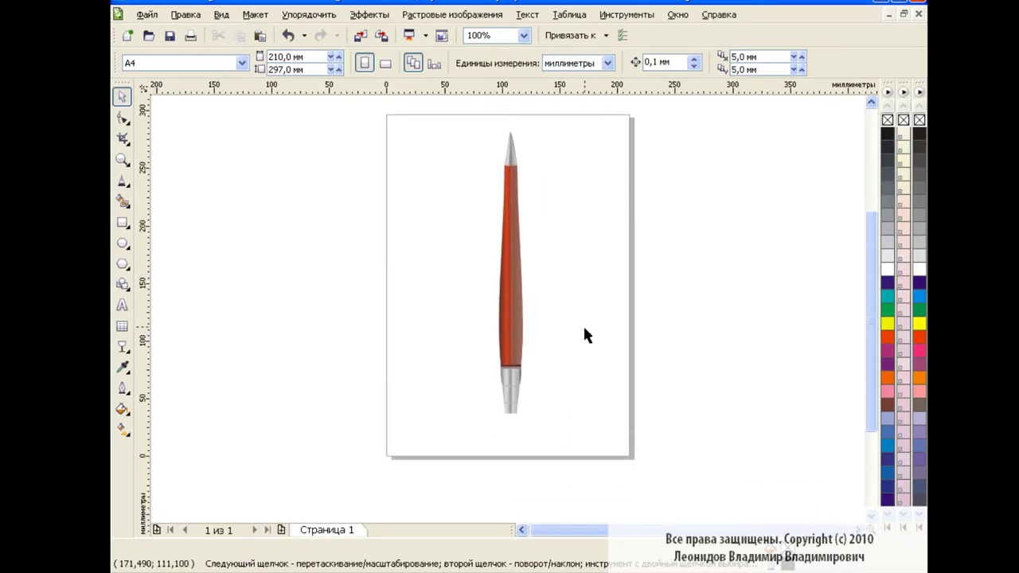
pyautogui.click(523, 35)
pyautogui.click(510, 146)
pyautogui.scroll(-2, 864, 307)
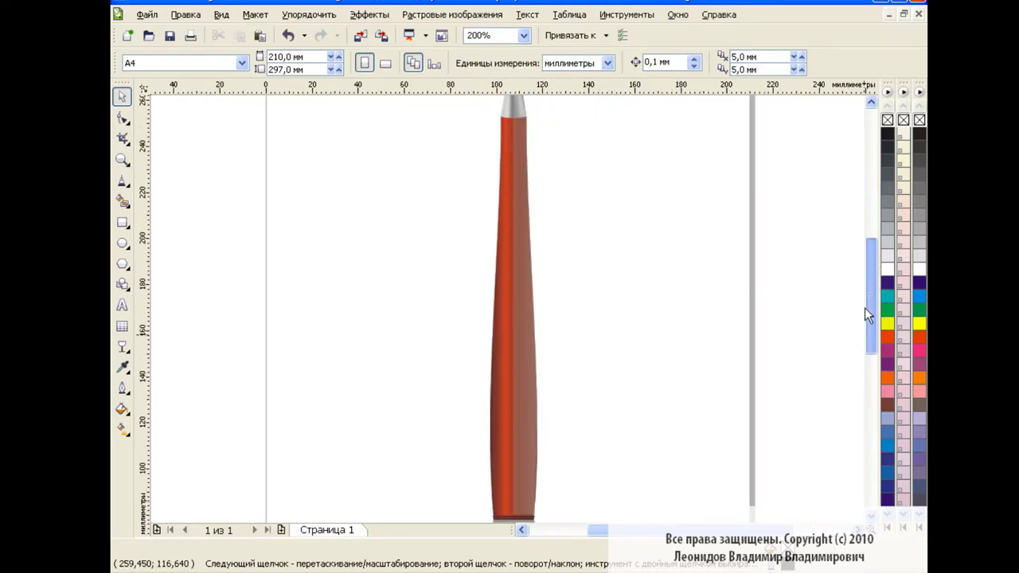
# Step: Try a new linear fade across the handle's right side, then undo it
pyautogui.click(122, 346)
pyautogui.moveTo(589, 278); pyautogui.dragTo(507, 279)
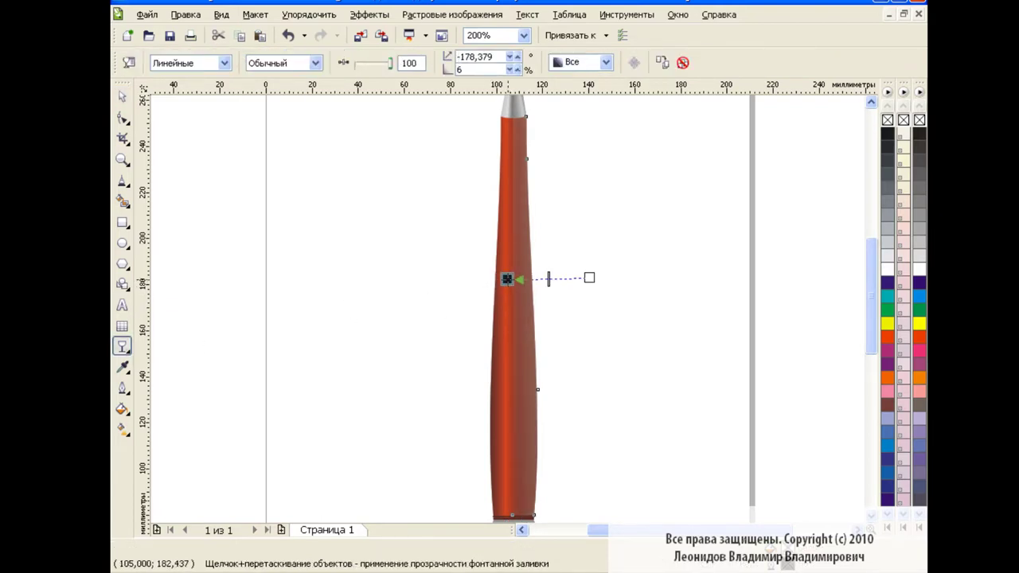
pyautogui.press('space')
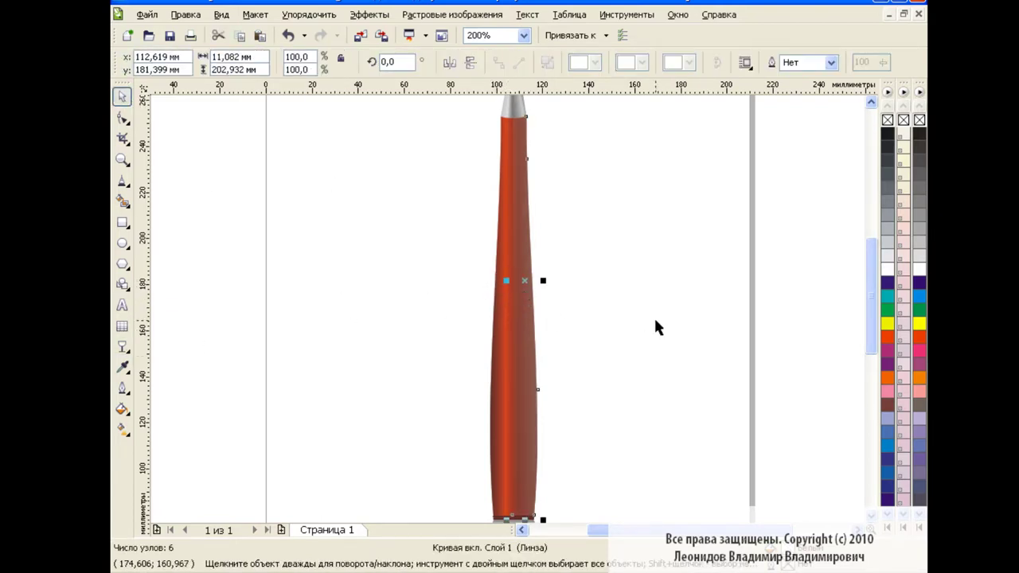
pyautogui.click(667, 235)
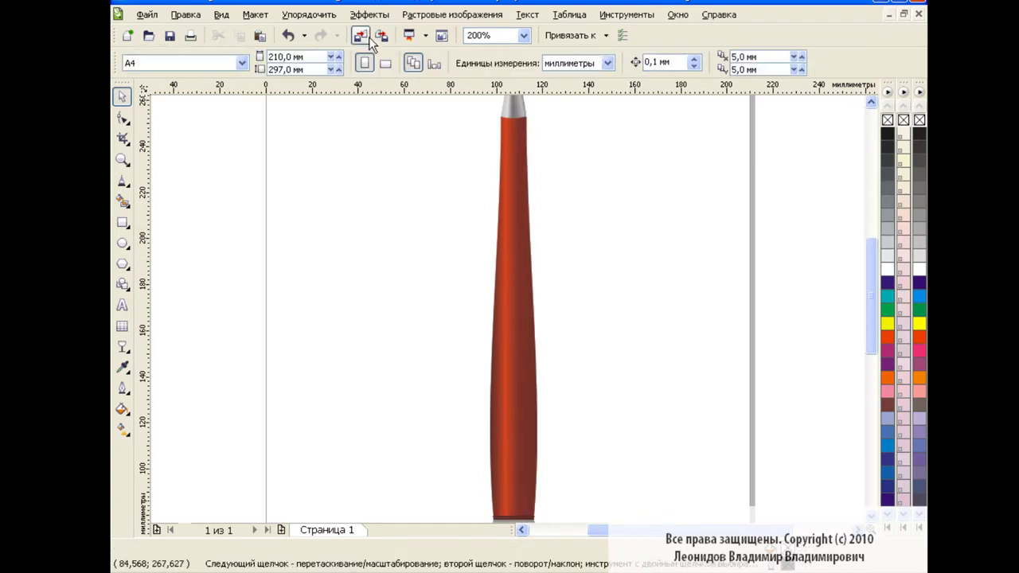
pyautogui.click(288, 35)
pyautogui.click(322, 35)
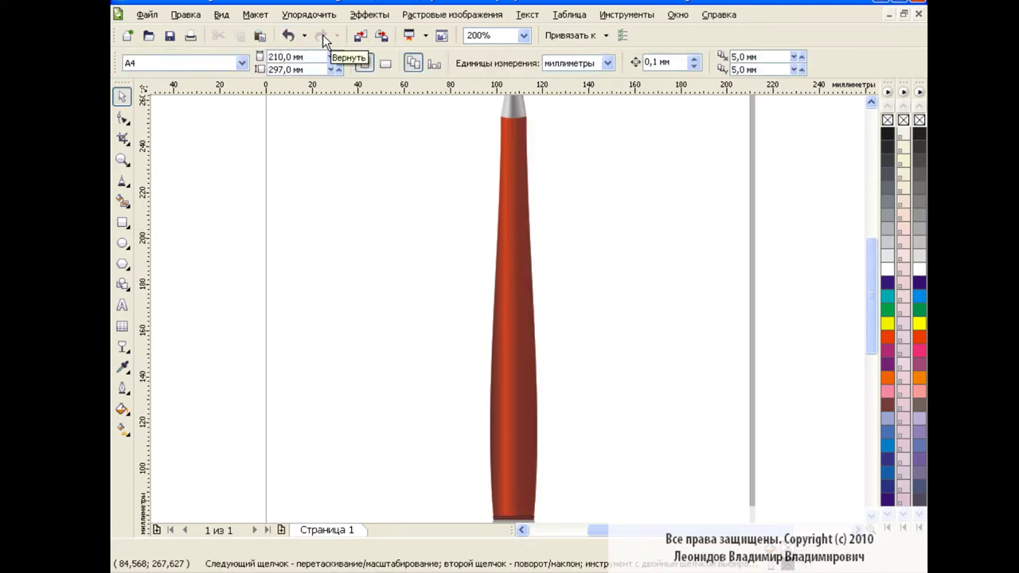
pyautogui.click(290, 36)
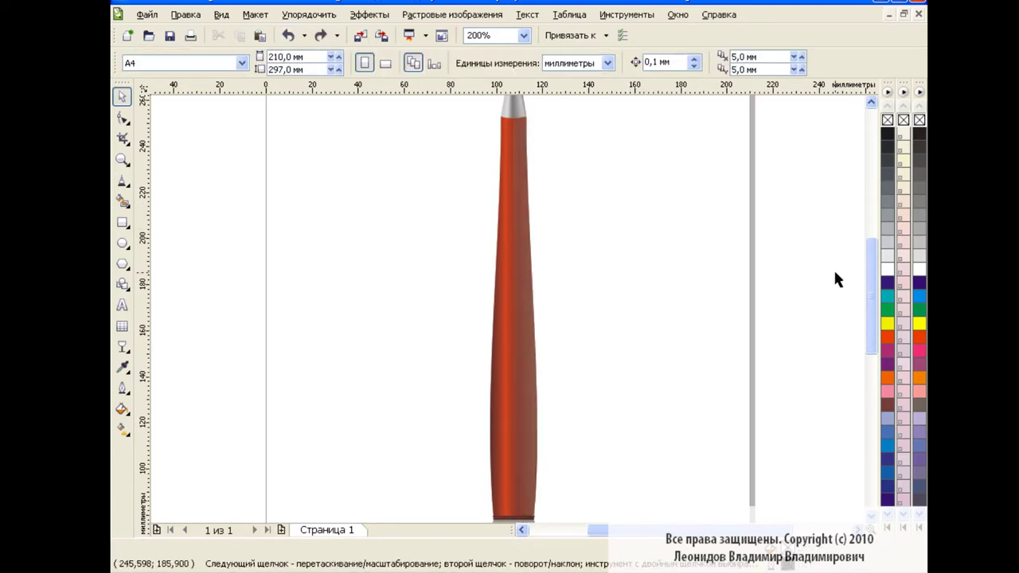
# Step: Zoom out to 100% to see the whole page
pyautogui.scroll(3, 846, 269)
pyautogui.scroll(-5, 856, 268)
pyautogui.scroll(-2, 866, 318)
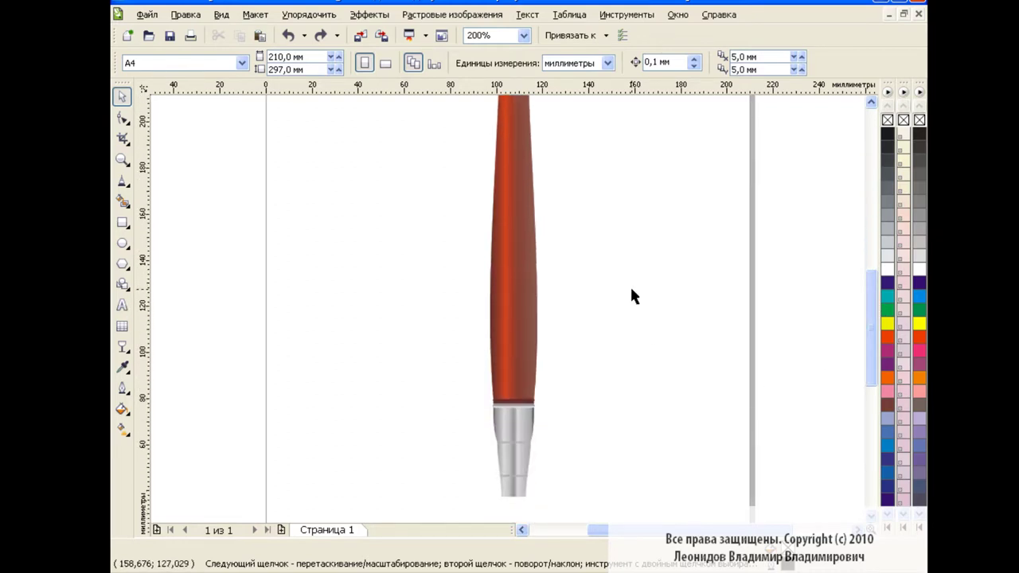
pyautogui.click(503, 35)
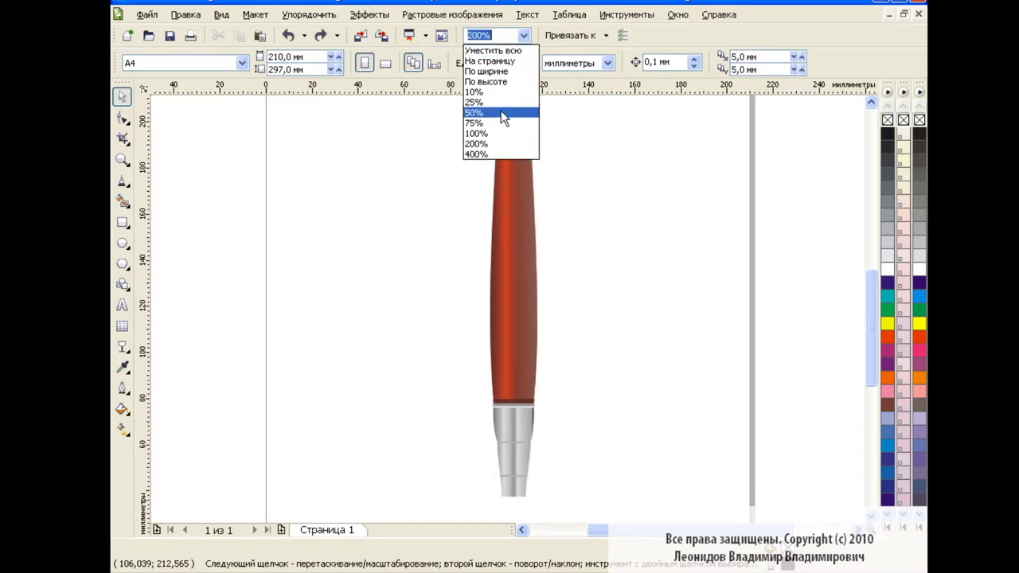
pyautogui.click(478, 121)
# Step: Group all nine brush parts and move the group about 19 mm lower
pyautogui.press('Tab')
pyautogui.click(738, 267)
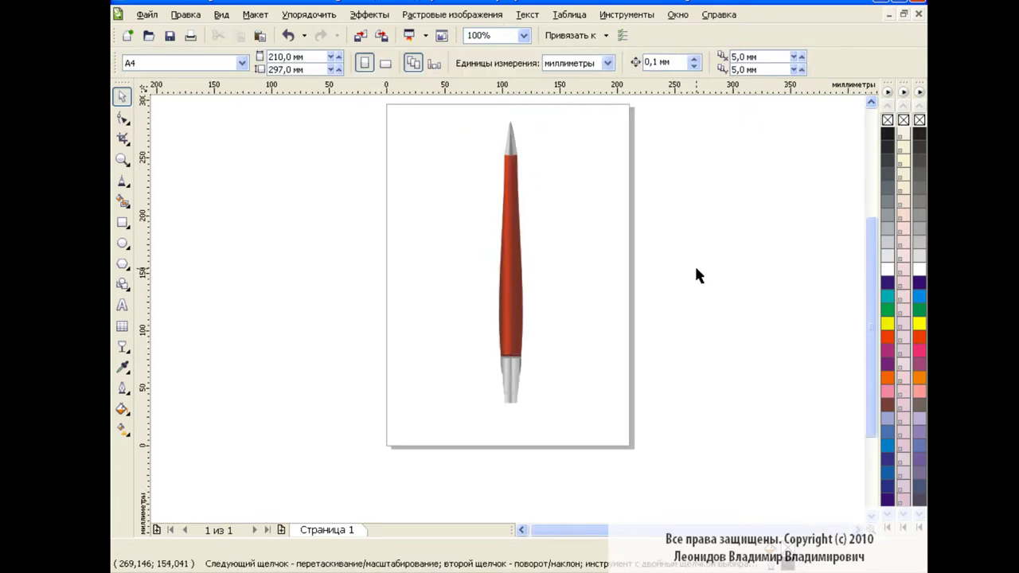
pyautogui.press('Tab')
pyautogui.press('Escape')
pyautogui.moveTo(473, 112); pyautogui.dragTo(567, 430)
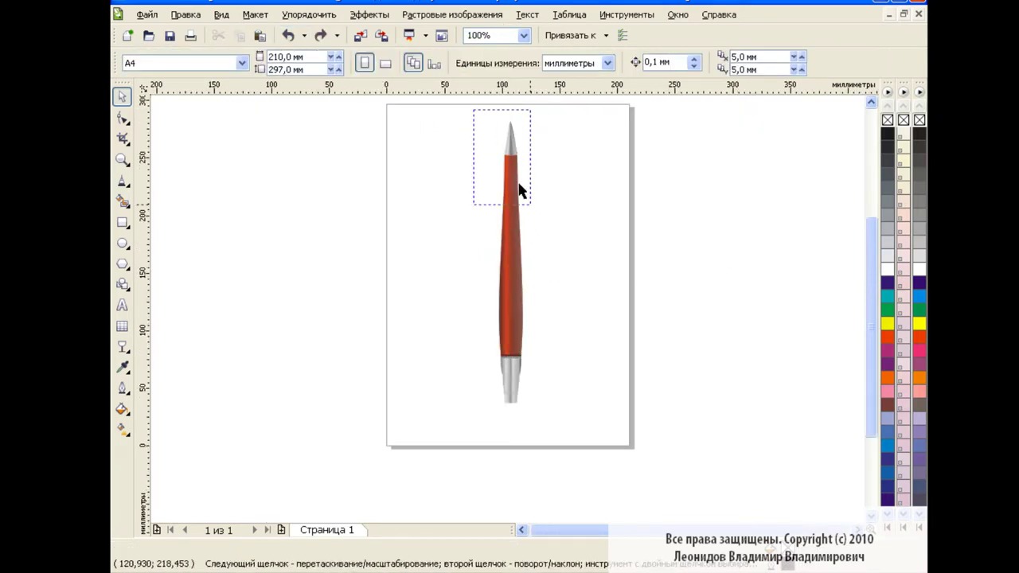
pyautogui.click(526, 63)
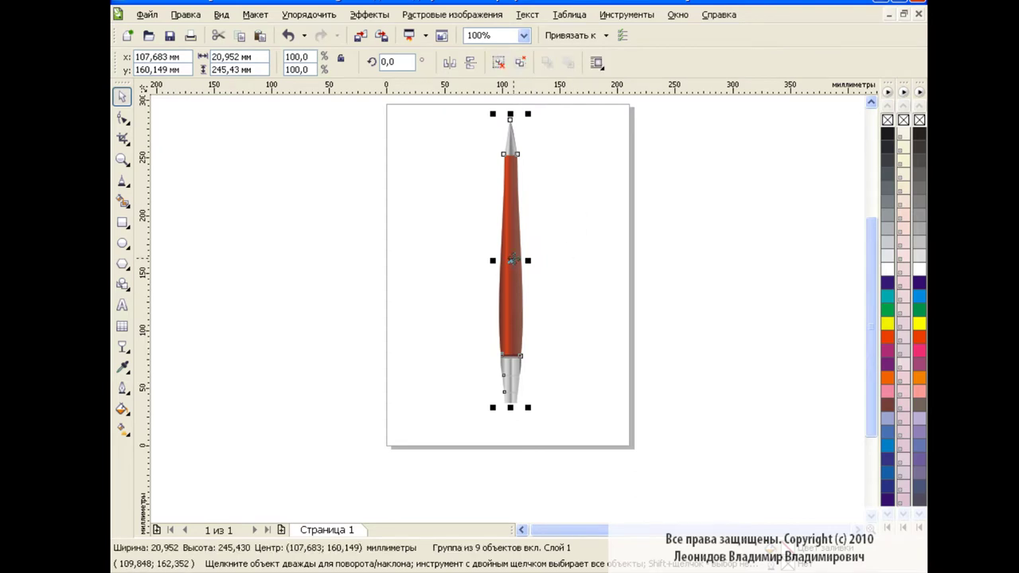
pyautogui.moveTo(517, 274); pyautogui.dragTo(519, 297)
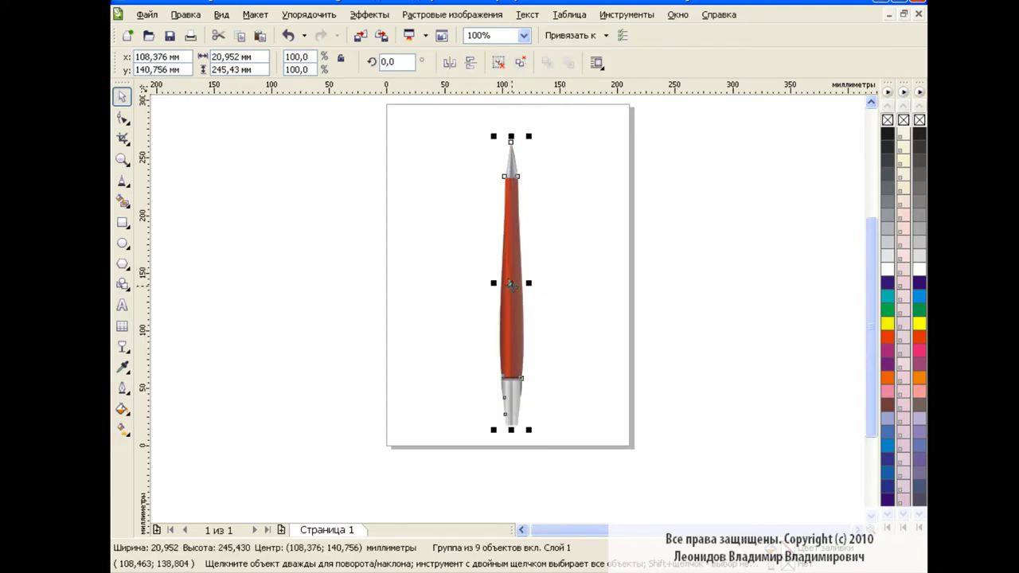
pyautogui.click(585, 309)
# Step: Zoom to 400% on the silver ferrule tip, leaving empty page space beside it
pyautogui.click(524, 35)
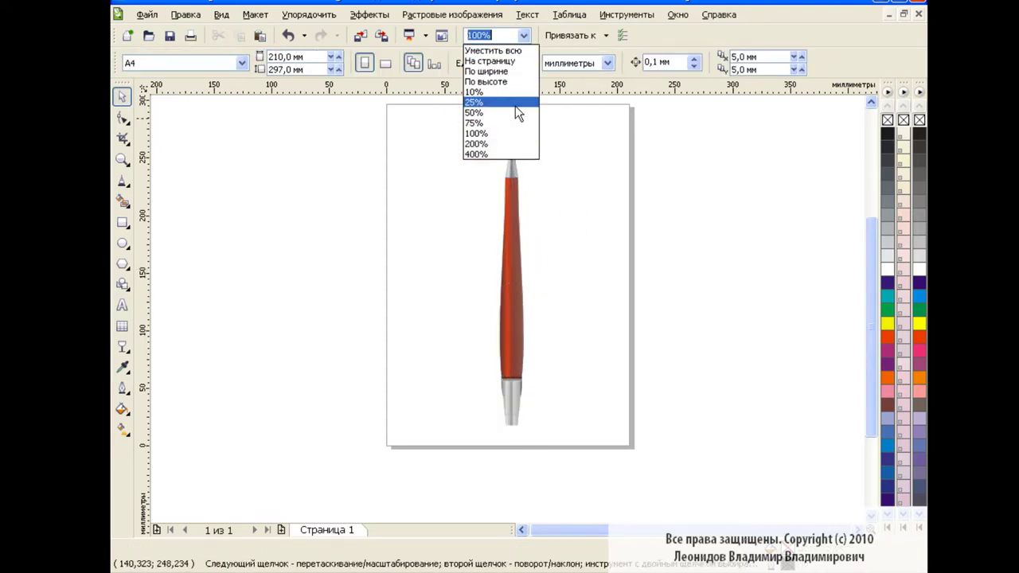
pyautogui.click(503, 147)
pyautogui.moveTo(871, 279); pyautogui.dragTo(867, 347)
pyautogui.click(524, 35)
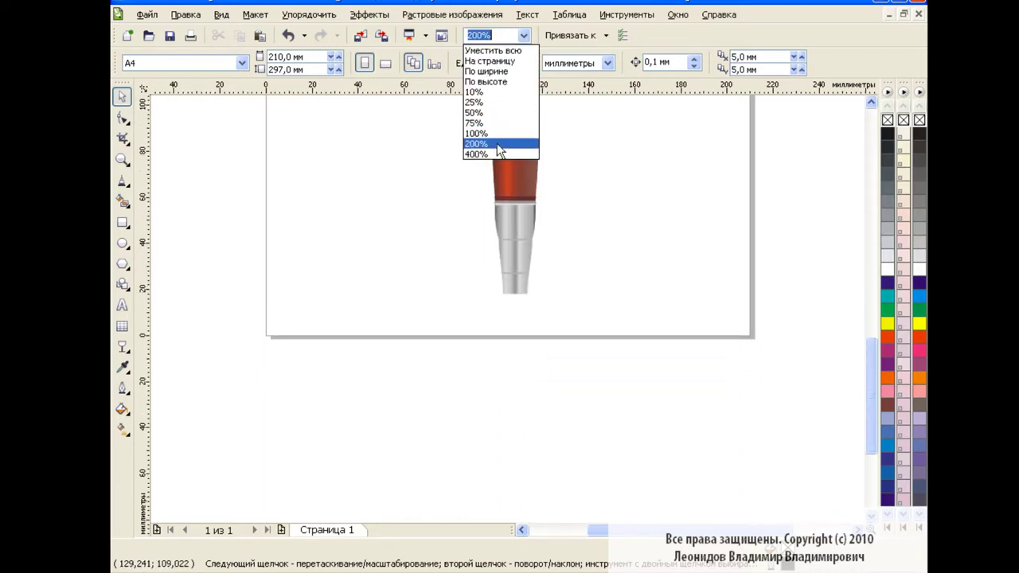
pyautogui.click(501, 154)
pyautogui.hscroll(3, 509, 310)
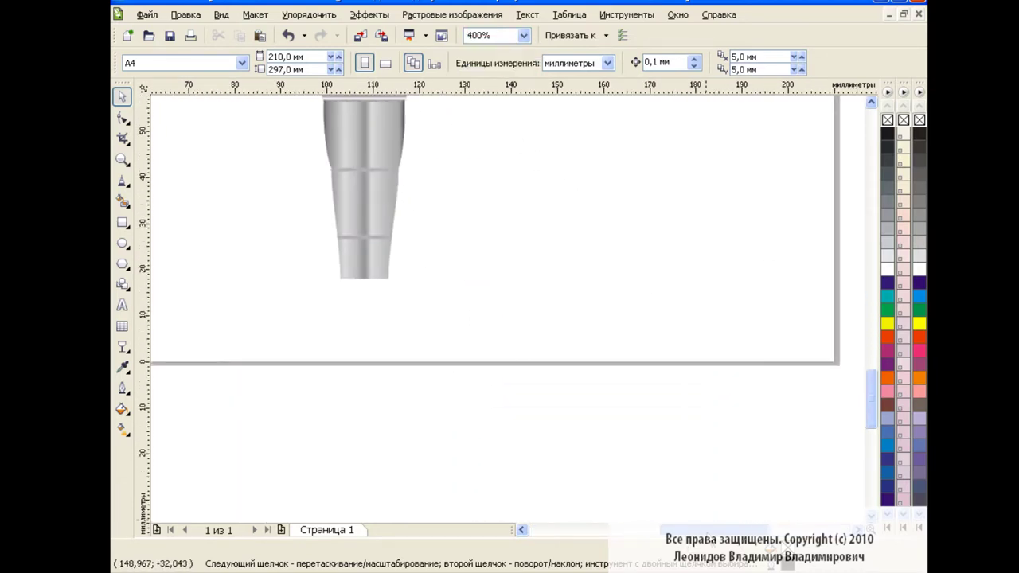
# Step: Draw a square beside the ferrule, rotate it 45°, and stretch it into a thin tall diamond
pyautogui.click(121, 222)
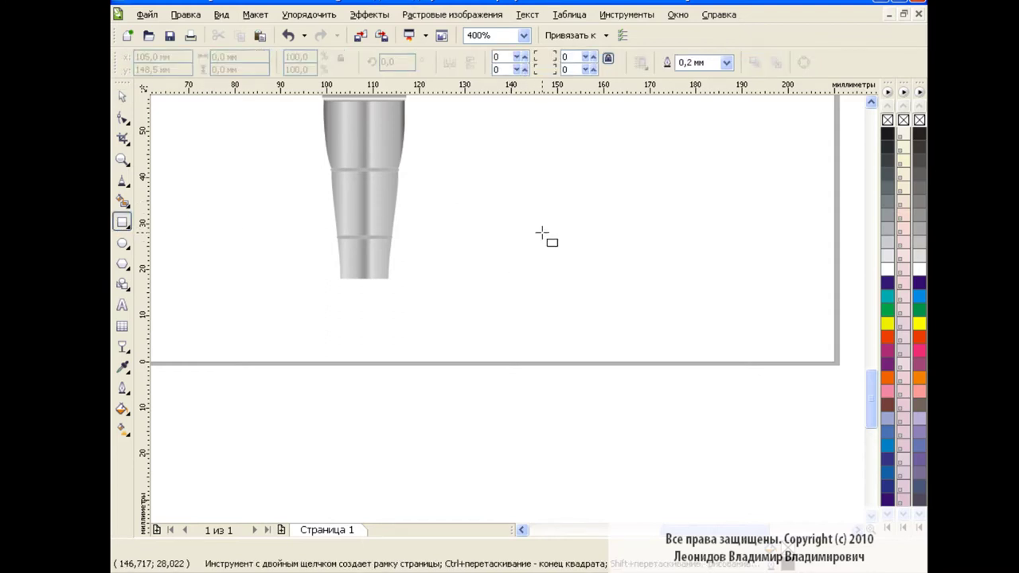
pyautogui.moveTo(475, 172); pyautogui.dragTo(564, 285)
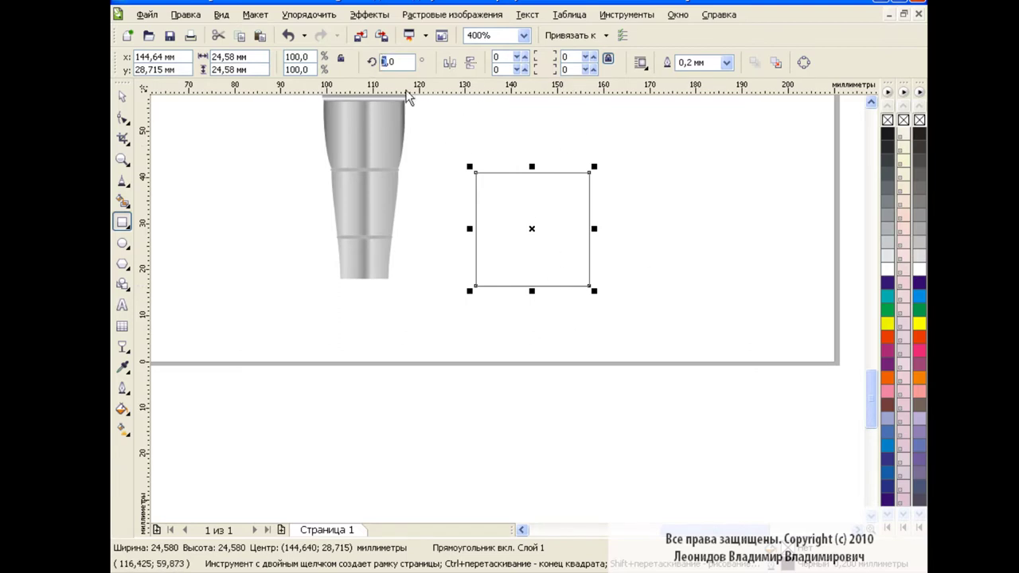
pyautogui.click(397, 62)
pyautogui.write('45')
pyautogui.press('Return')
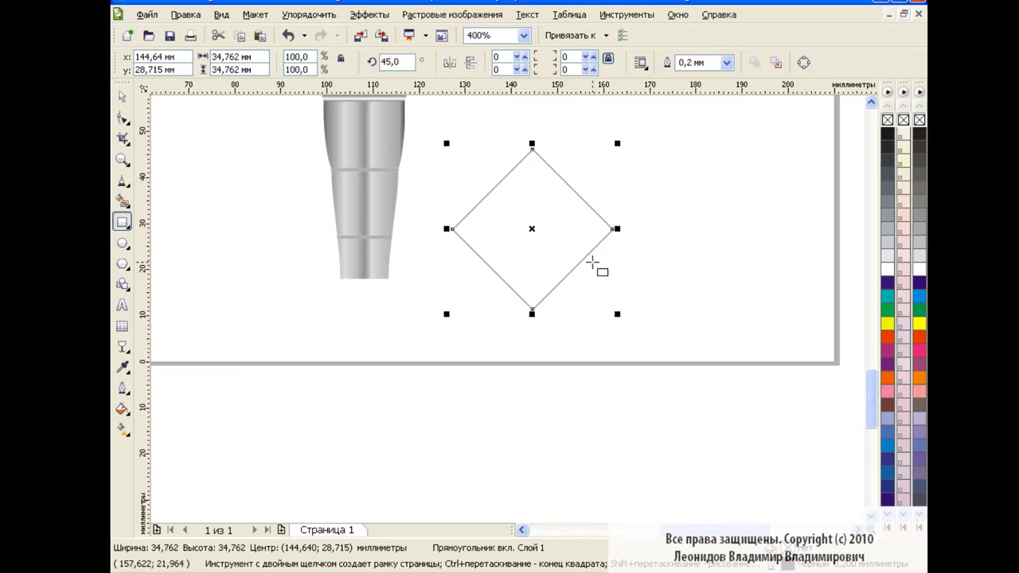
pyautogui.moveTo(531, 309); pyautogui.dragTo(532, 452)
pyautogui.moveTo(617, 296); pyautogui.dragTo(468, 293)
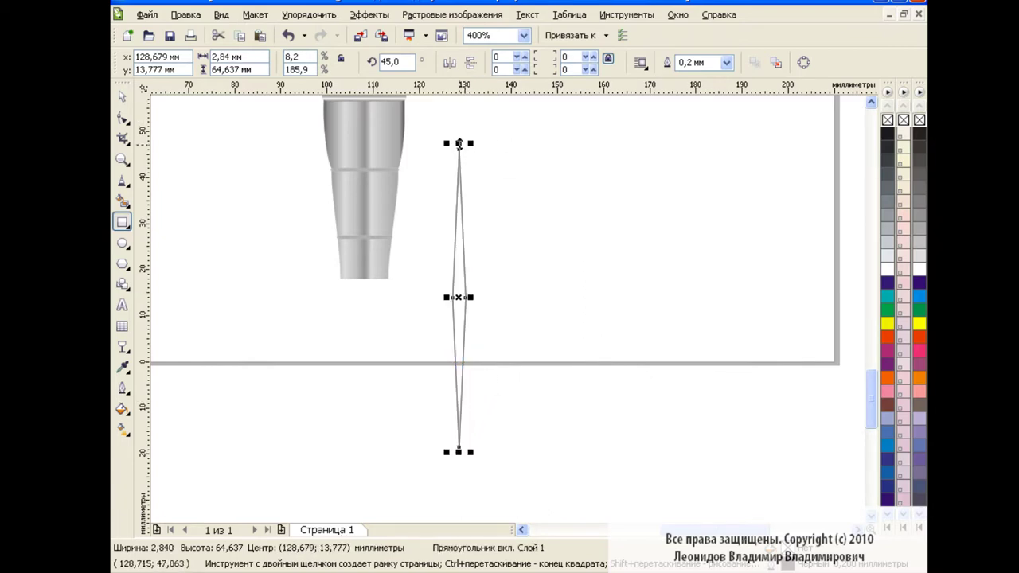
pyautogui.moveTo(459, 144); pyautogui.dragTo(459, 120)
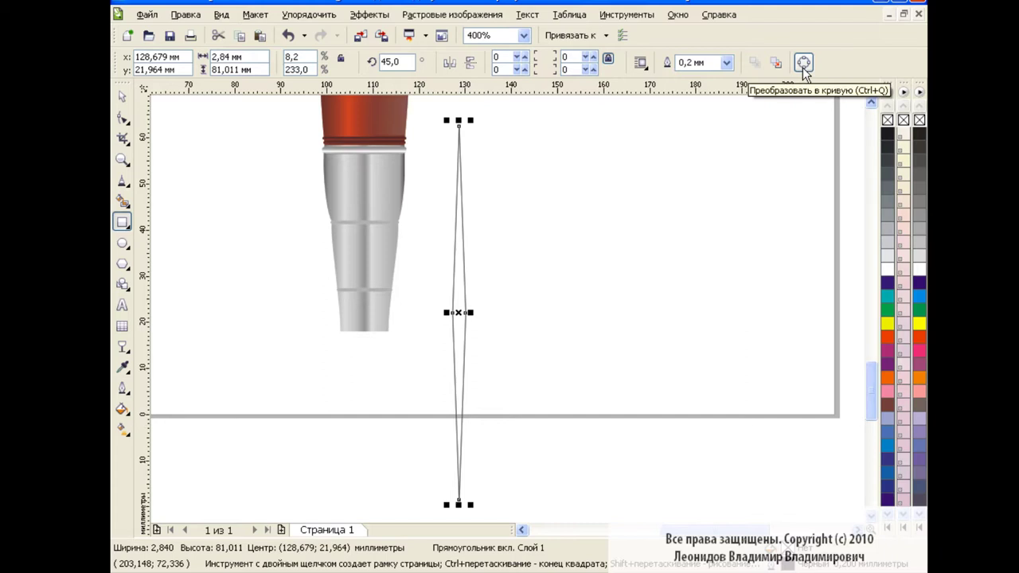
# Step: Convert the diamond to curves, raise its middle nodes, widen it slightly, and duplicate it rightward
pyautogui.click(803, 65)
pyautogui.click(122, 117)
pyautogui.moveTo(401, 298)
pyautogui.mouseDown()
pyautogui.moveTo(470, 317)
pyautogui.moveTo(465, 215)
pyautogui.mouseUp()
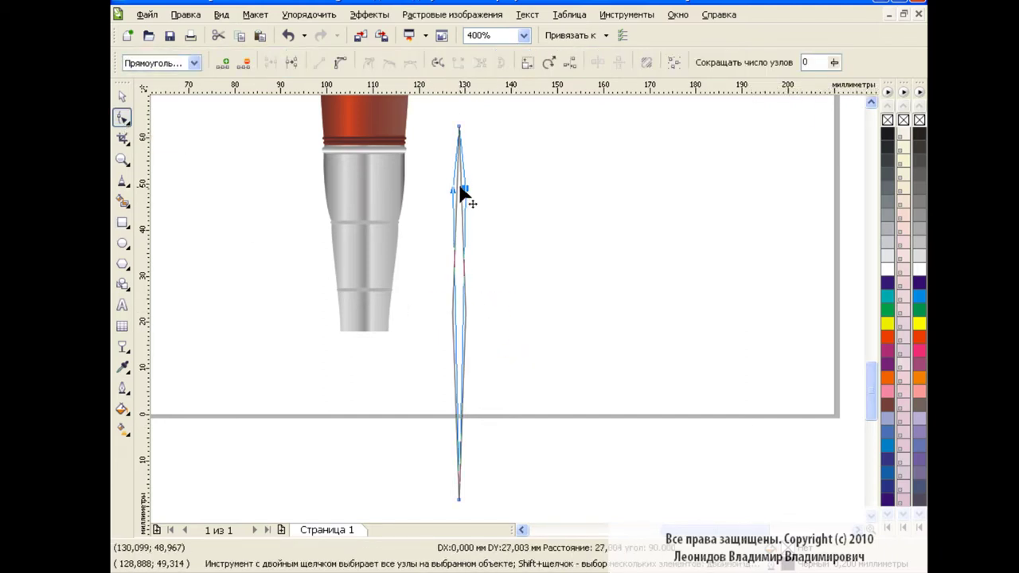
pyautogui.press('space')
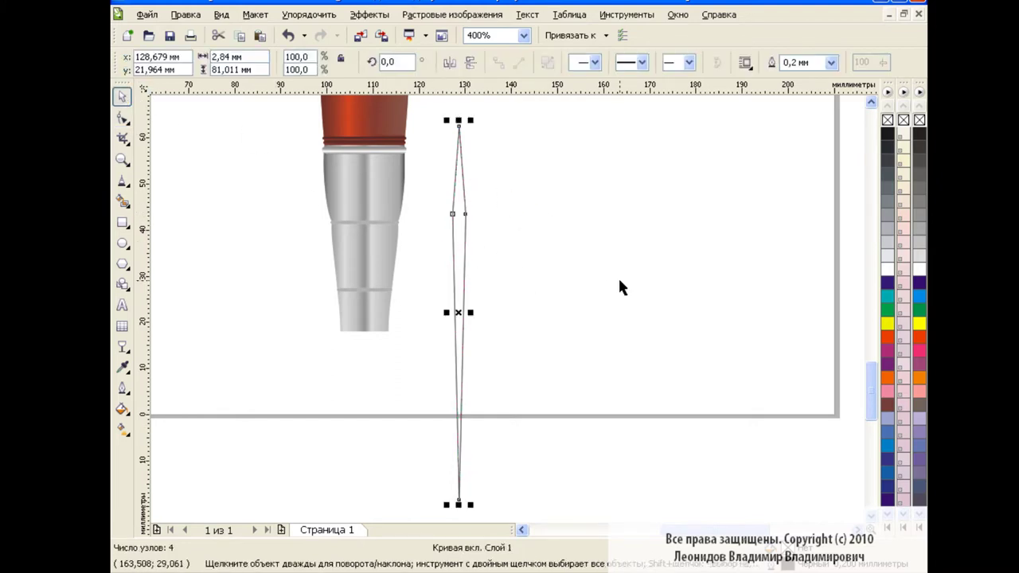
pyautogui.click(617, 276)
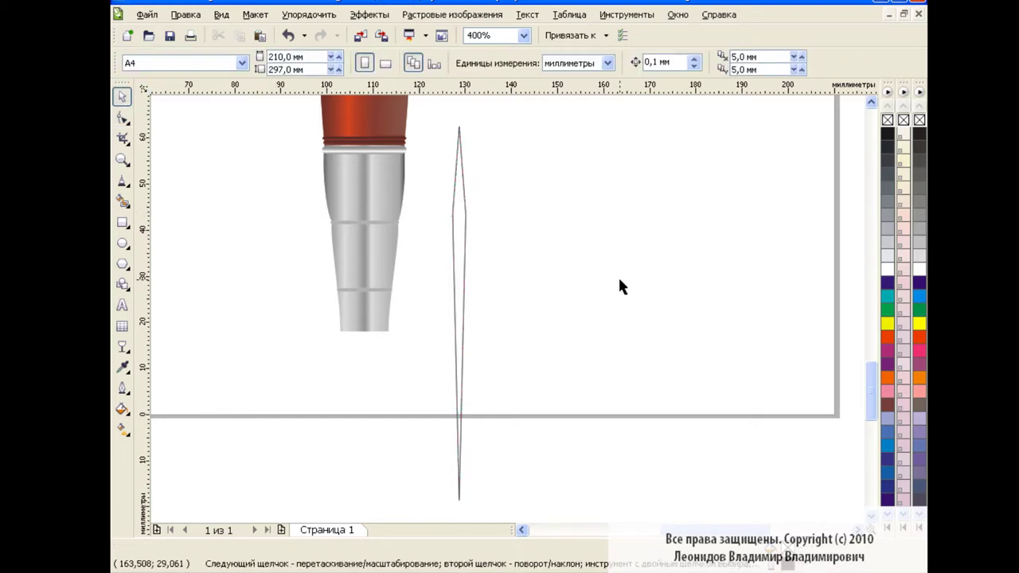
pyautogui.click(468, 231)
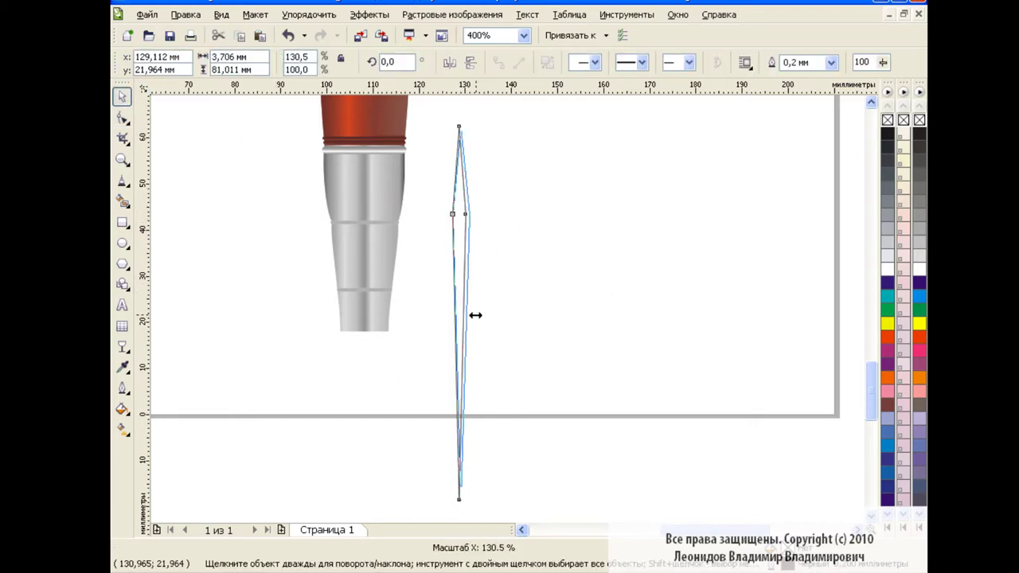
pyautogui.moveTo(473, 312); pyautogui.dragTo(474, 313)
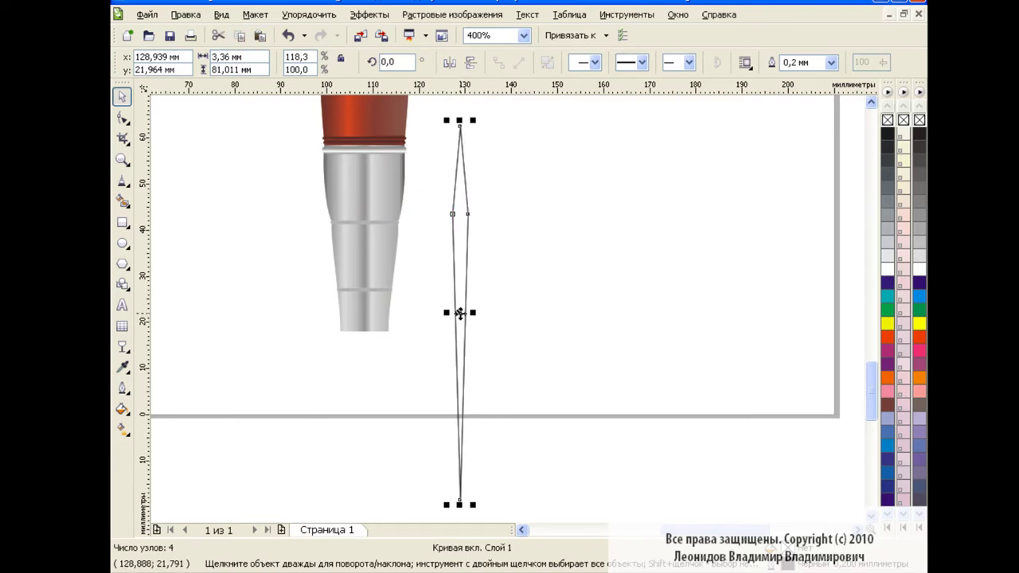
pyautogui.moveTo(459, 313); pyautogui.dragTo(485, 315)
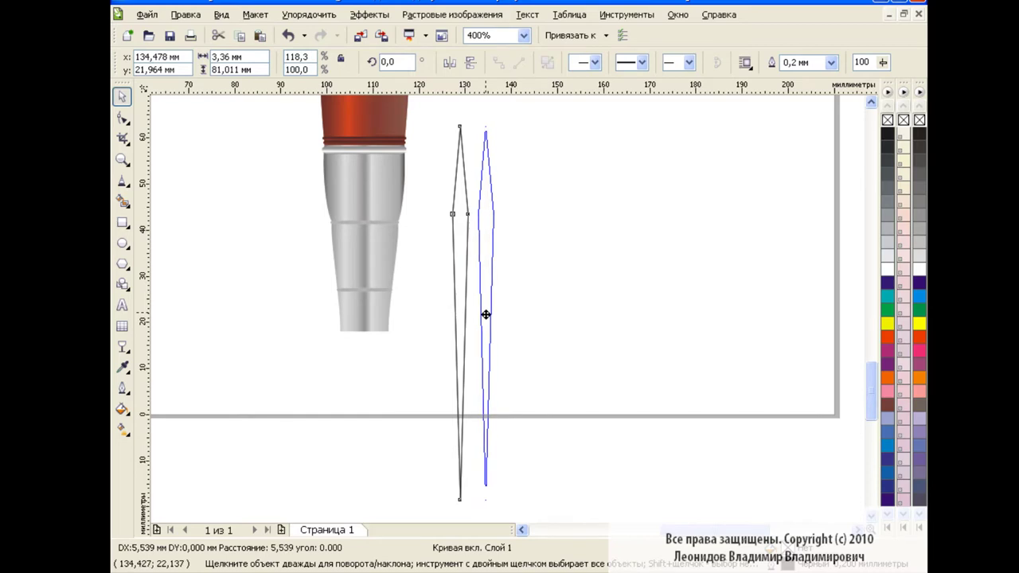
# Step: Narrow the copy to about half width and give the left bristle a dark brown fill
pyautogui.moveTo(498, 313); pyautogui.dragTo(478, 314)
pyautogui.click(566, 247)
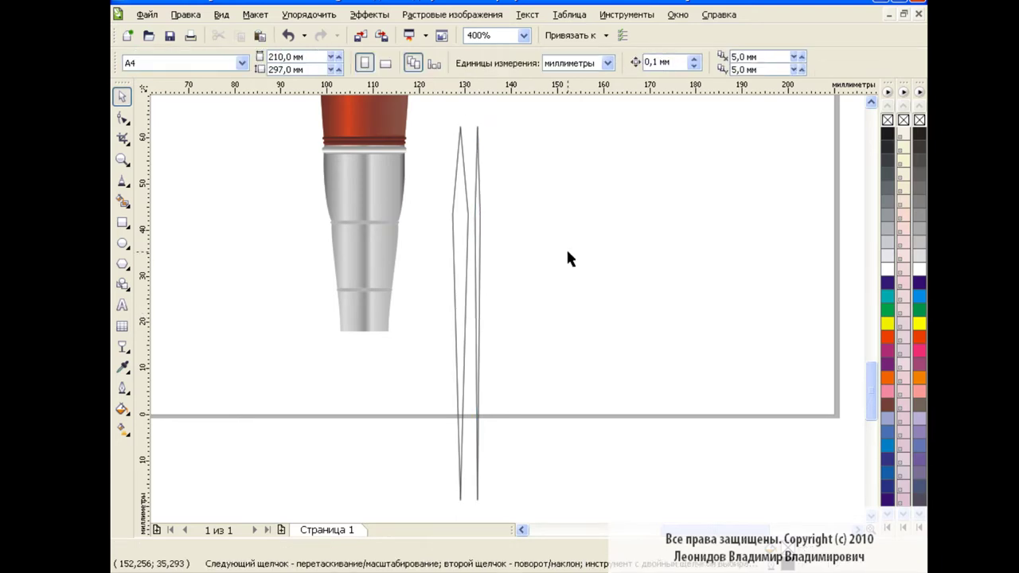
pyautogui.click(456, 230)
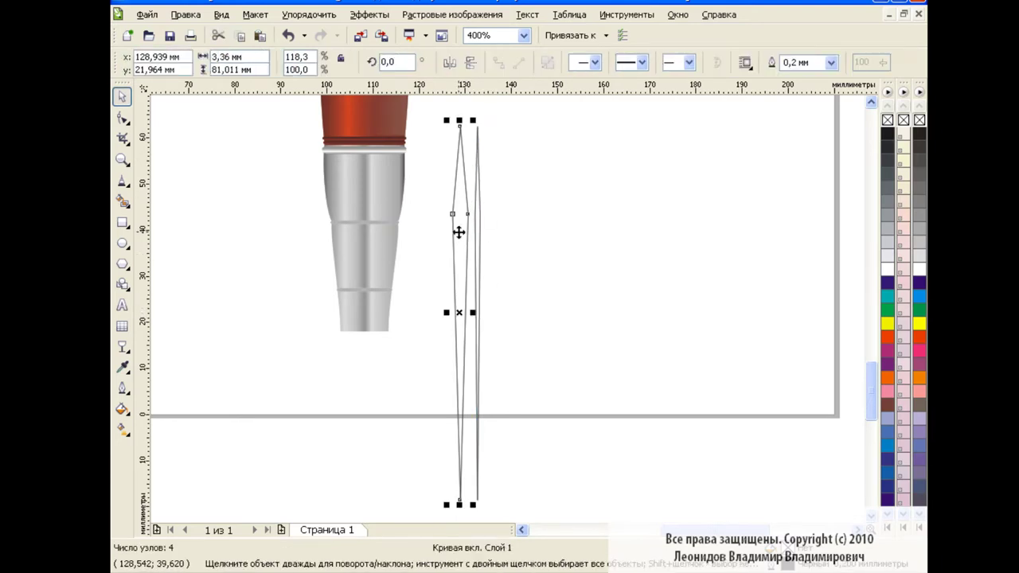
pyautogui.click(122, 408)
pyautogui.click(173, 417)
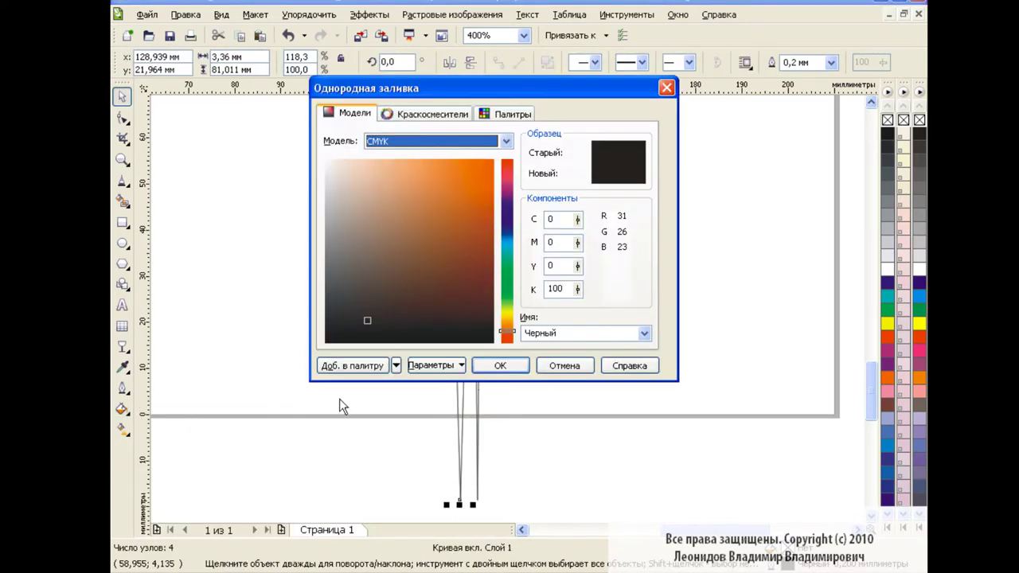
pyautogui.click(570, 334)
pyautogui.write('Коричнев')
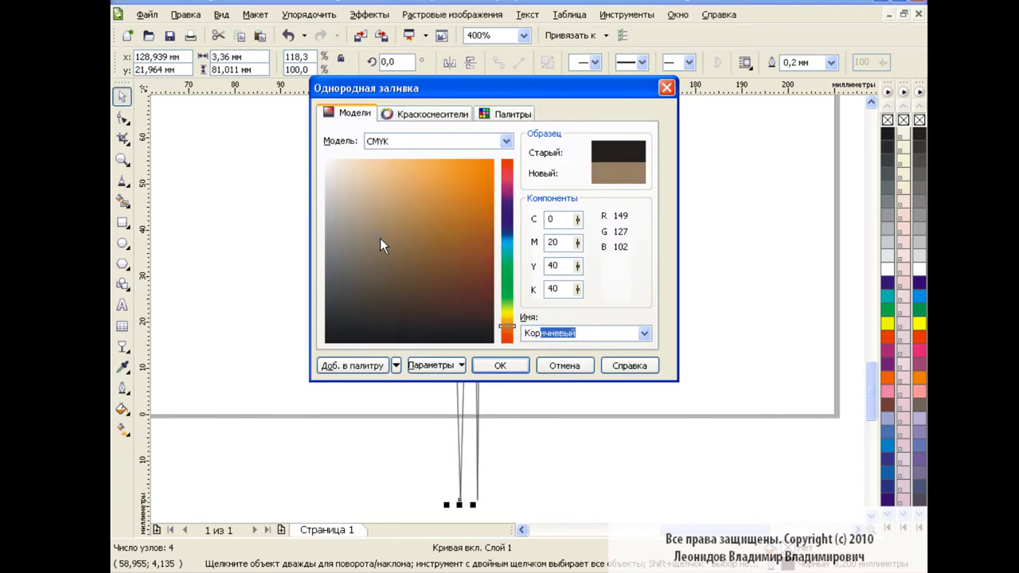
pyautogui.moveTo(455, 265); pyautogui.dragTo(465, 289)
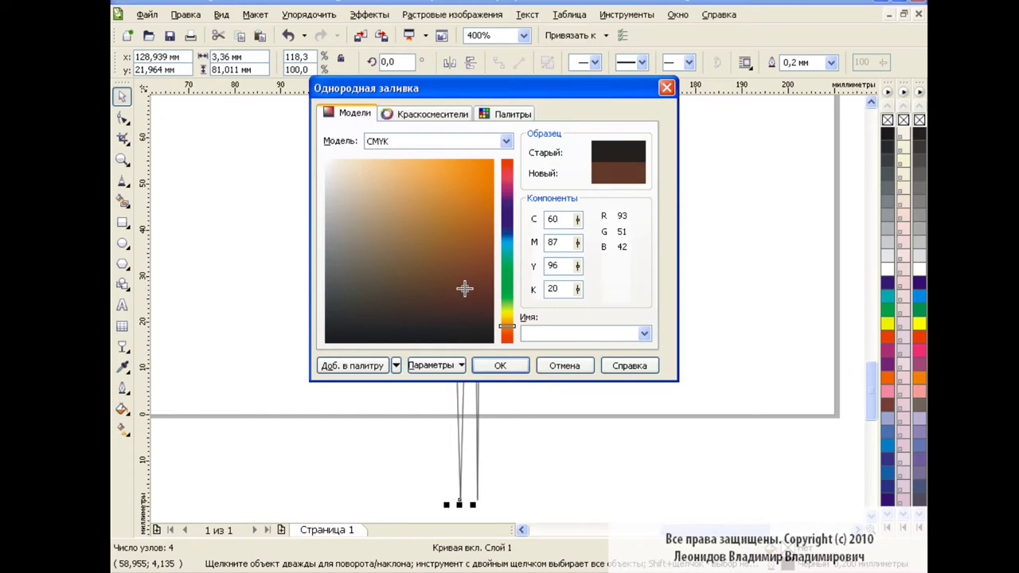
pyautogui.click(502, 365)
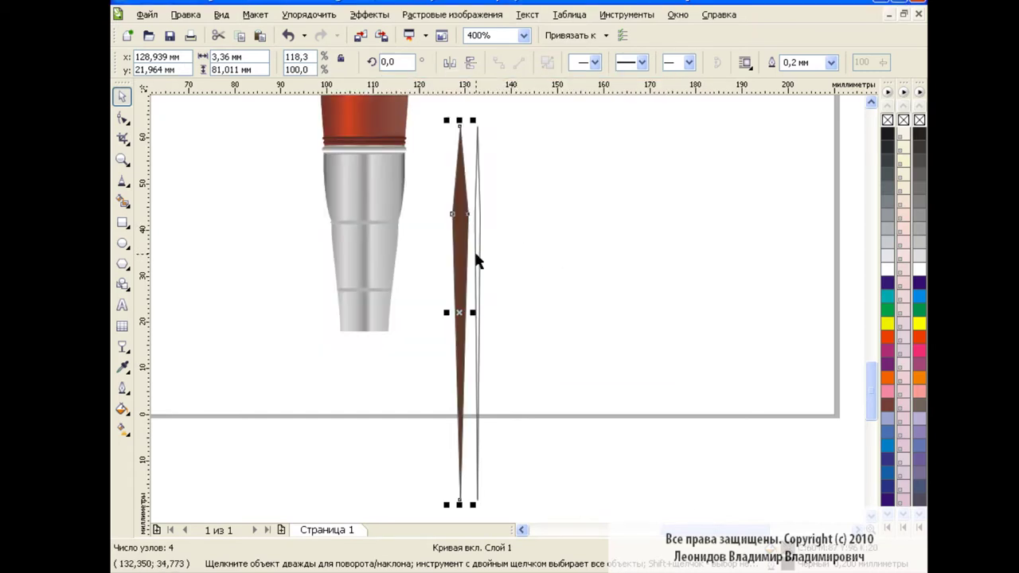
# Step: Change the bristle's fill to a lighter orange-brown and remove its outline
pyautogui.click(122, 408)
pyautogui.click(183, 416)
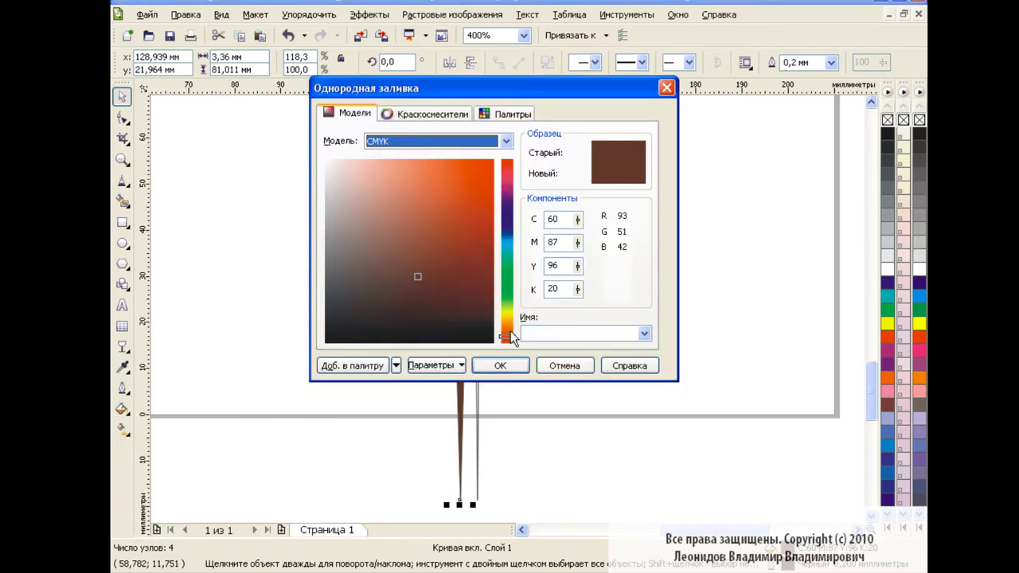
pyautogui.moveTo(507, 335); pyautogui.dragTo(507, 325)
pyautogui.write('Ко')
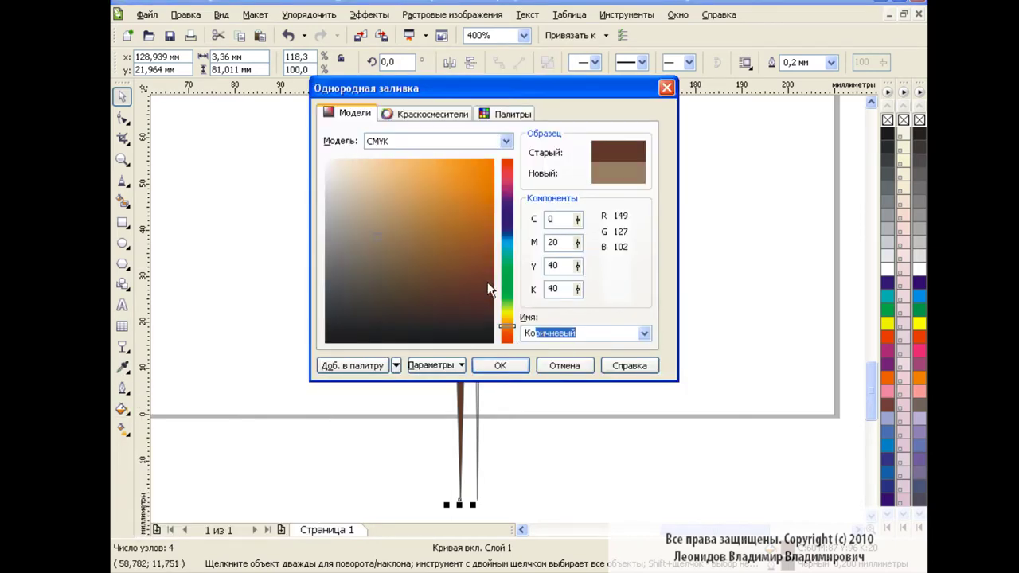
pyautogui.moveTo(487, 281); pyautogui.dragTo(460, 258)
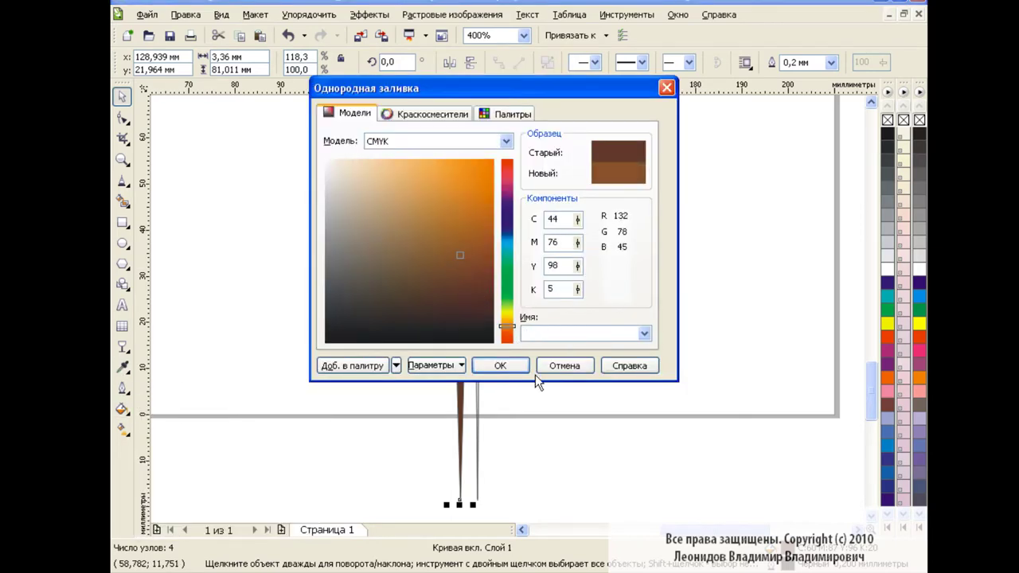
pyautogui.click(514, 364)
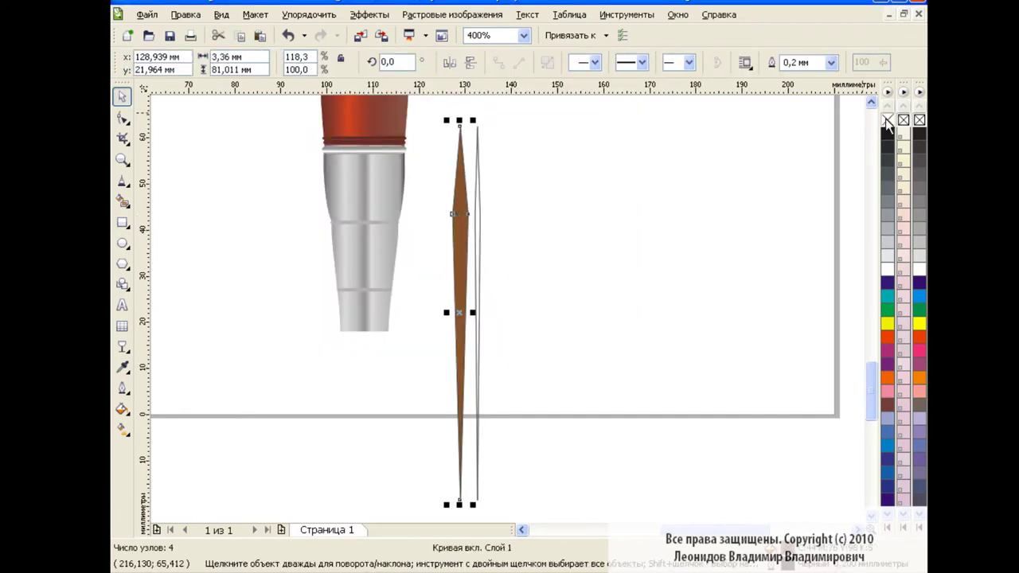
pyautogui.rightClick(887, 121)
# Step: Fill the thin copy golden orange, then select both bristle shapes
pyautogui.click(476, 214)
pyautogui.click(121, 409)
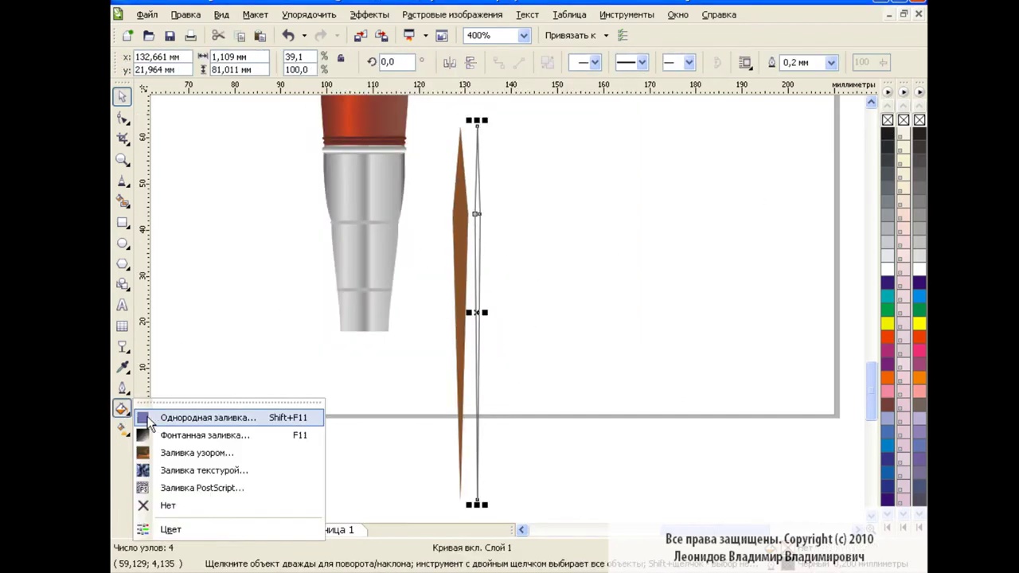
pyautogui.click(150, 420)
pyautogui.moveTo(467, 227); pyautogui.dragTo(440, 183)
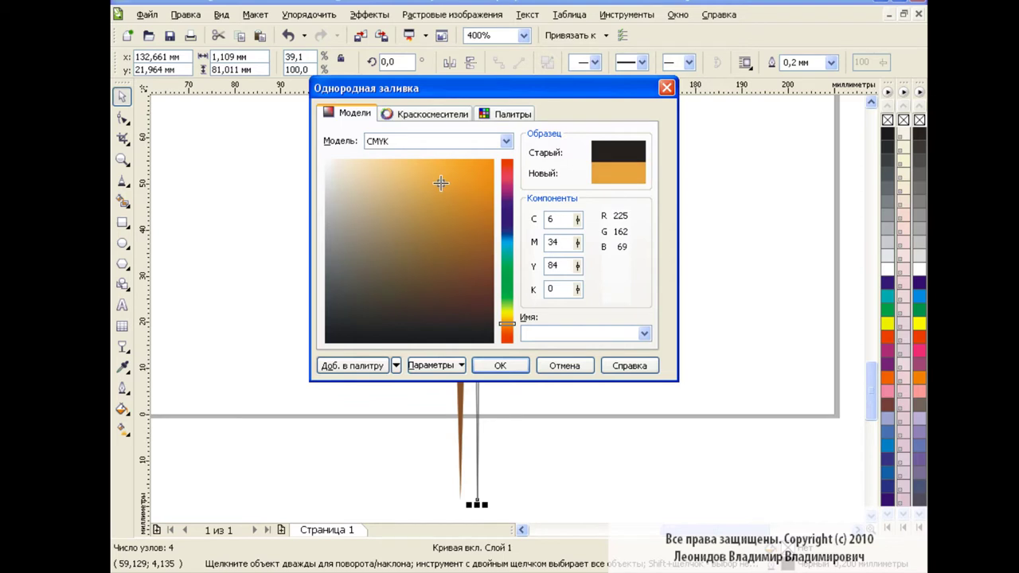
pyautogui.click(505, 365)
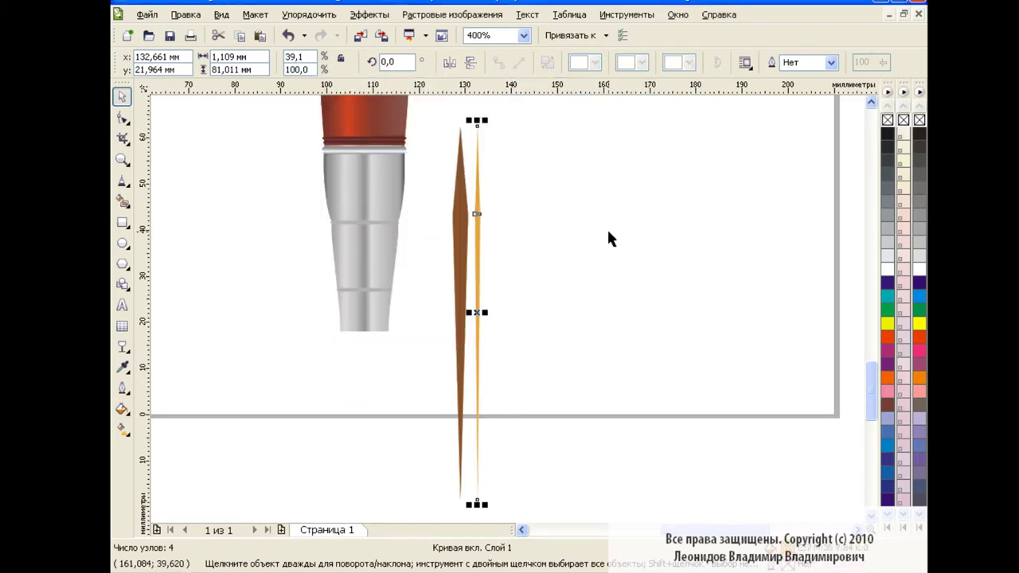
pyautogui.moveTo(437, 125); pyautogui.dragTo(540, 513)
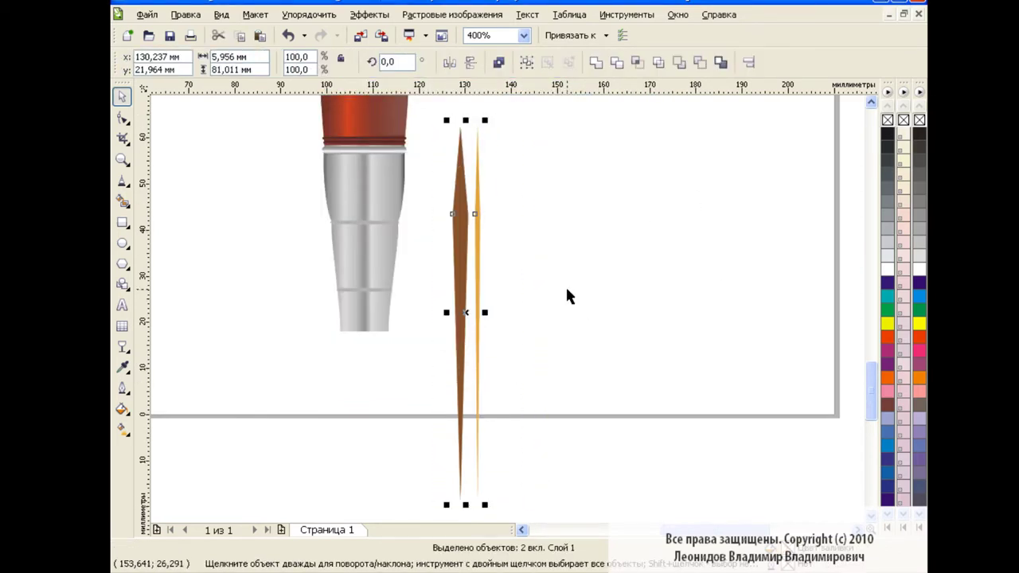
# Step: Copy the bristle pair into a row of pairs to the right and delete the stray orange strand
pyautogui.moveTo(467, 312); pyautogui.dragTo(535, 314)
pyautogui.click(259, 36)
pyautogui.click(260, 36)
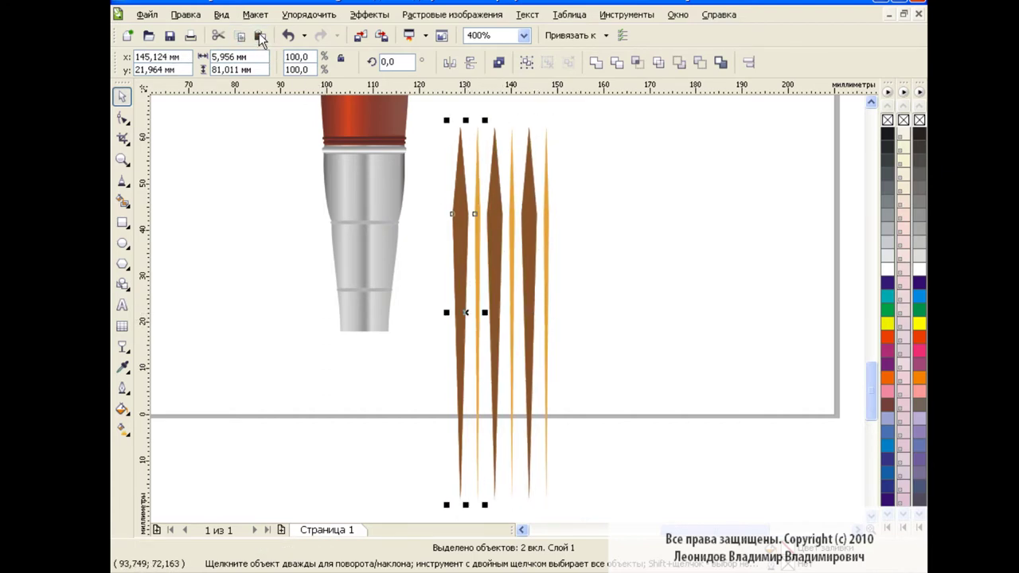
pyautogui.moveTo(466, 313); pyautogui.dragTo(573, 314)
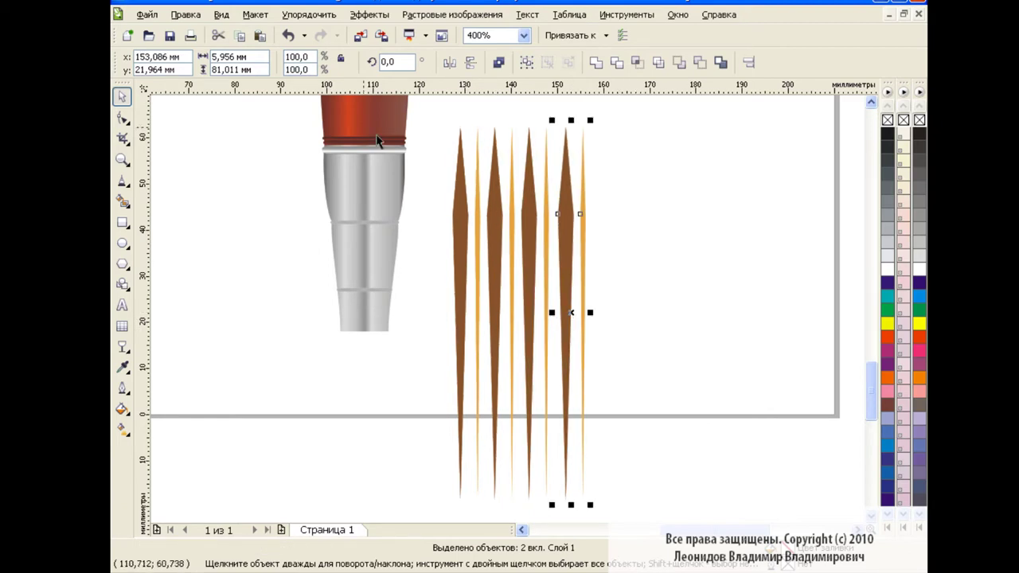
pyautogui.click(259, 36)
pyautogui.moveTo(471, 291); pyautogui.dragTo(610, 321)
pyautogui.click(742, 277)
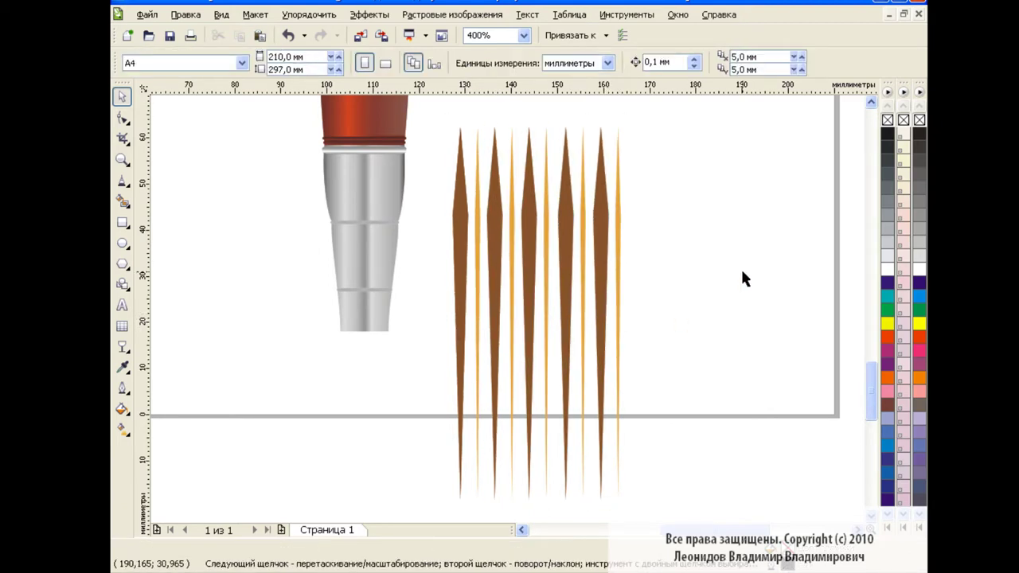
pyautogui.click(620, 233)
pyautogui.press('Delete')
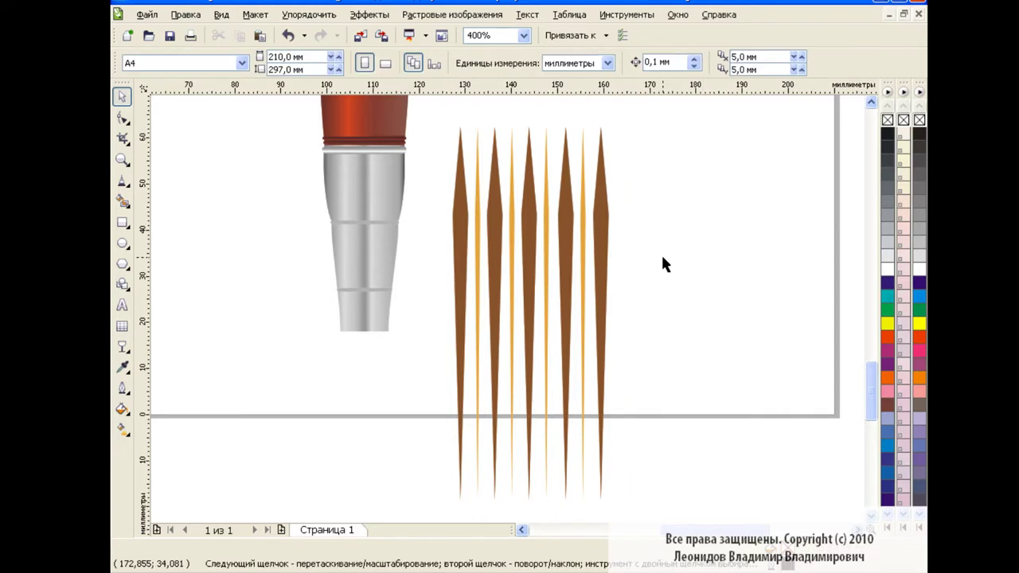
# Step: Blend neighbouring brown and golden strands together, undoing the last blend
pyautogui.click(122, 346)
pyautogui.click(159, 352)
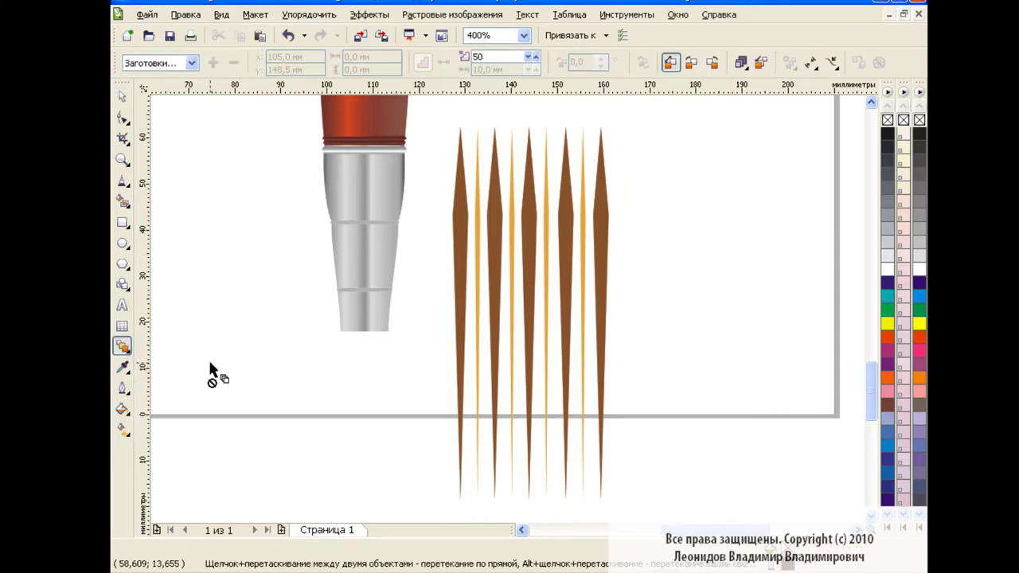
pyautogui.moveTo(466, 257)
pyautogui.mouseDown()
pyautogui.moveTo(539, 285)
pyautogui.moveTo(578, 275)
pyautogui.moveTo(566, 270)
pyautogui.moveTo(573, 263)
pyautogui.moveTo(598, 276)
pyautogui.mouseUp()
pyautogui.click(512, 268)
pyautogui.click(527, 273)
pyautogui.click(557, 271)
pyautogui.hotkey('ctrl', 'z')
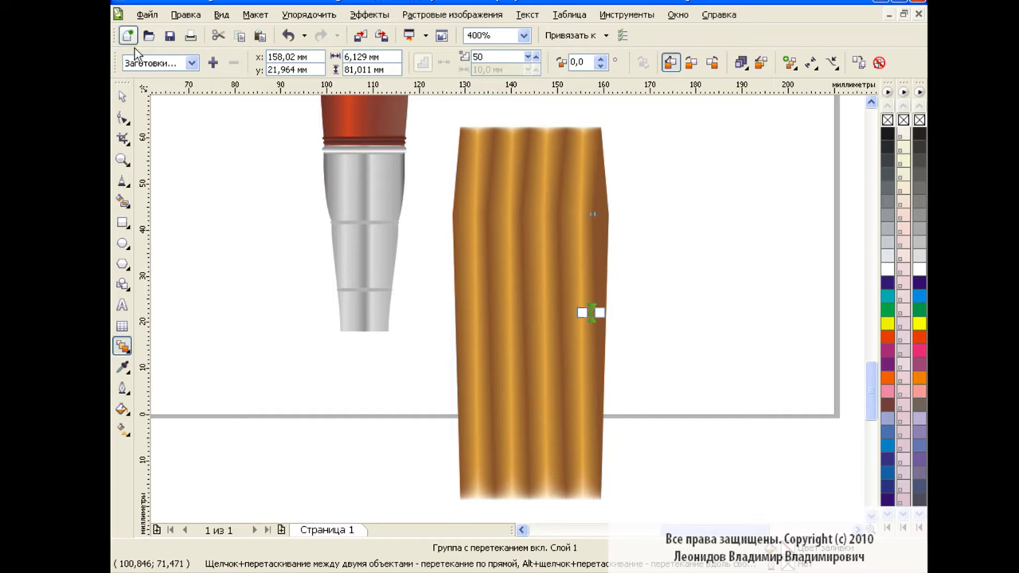
# Step: Copy and paste the leftmost bristle pair
pyautogui.click(122, 95)
pyautogui.click(355, 374)
pyautogui.click(260, 35)
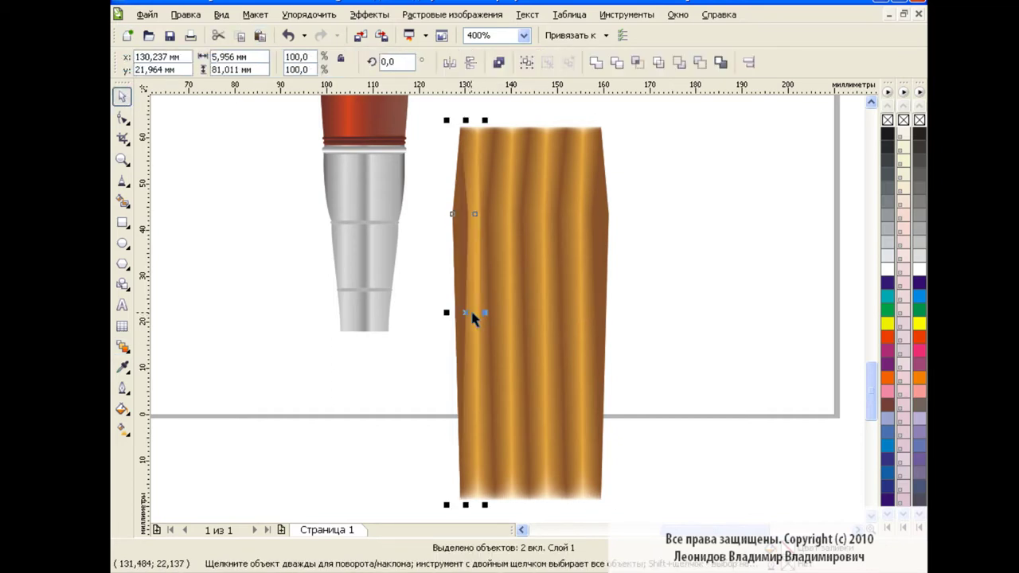
# Step: Place two more bristle pairs to the right of the striped block
pyautogui.moveTo(472, 317); pyautogui.dragTo(635, 317)
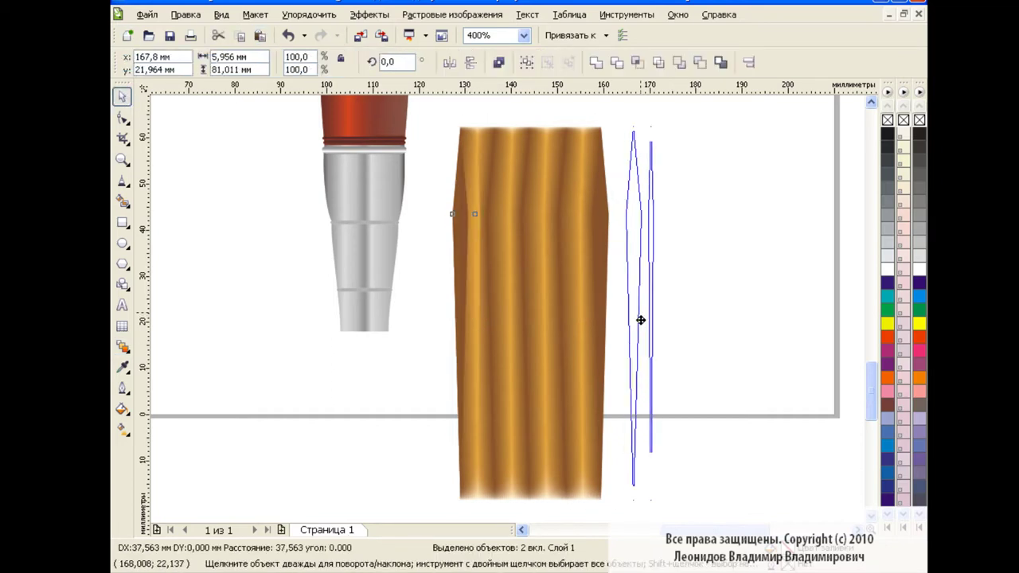
pyautogui.click(263, 38)
pyautogui.moveTo(467, 312); pyautogui.dragTo(659, 328)
pyautogui.press('Escape')
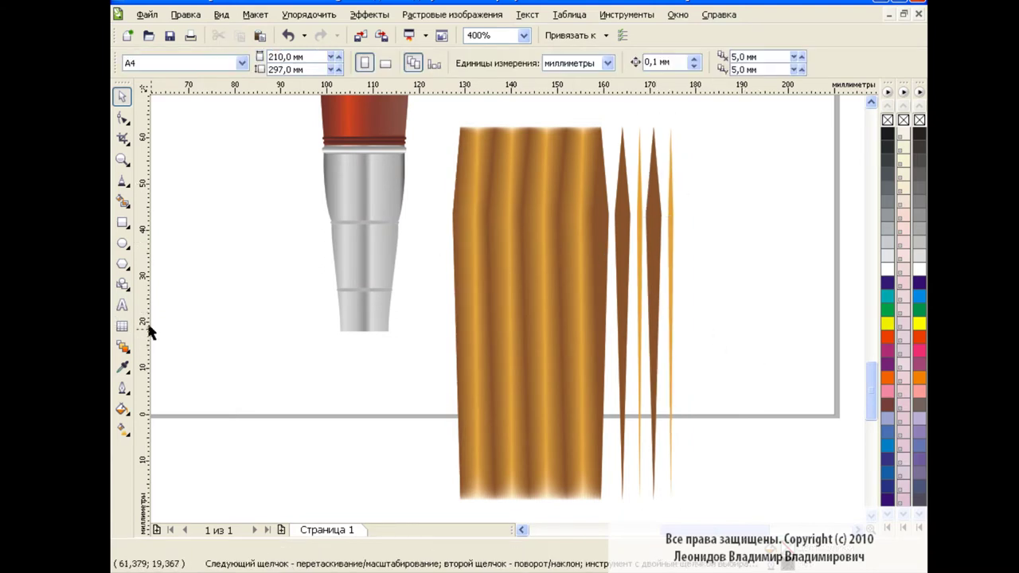
# Step: Add a thin strand about 10 mm right, shift the four loose strands left, and blend them into the block
pyautogui.click(122, 346)
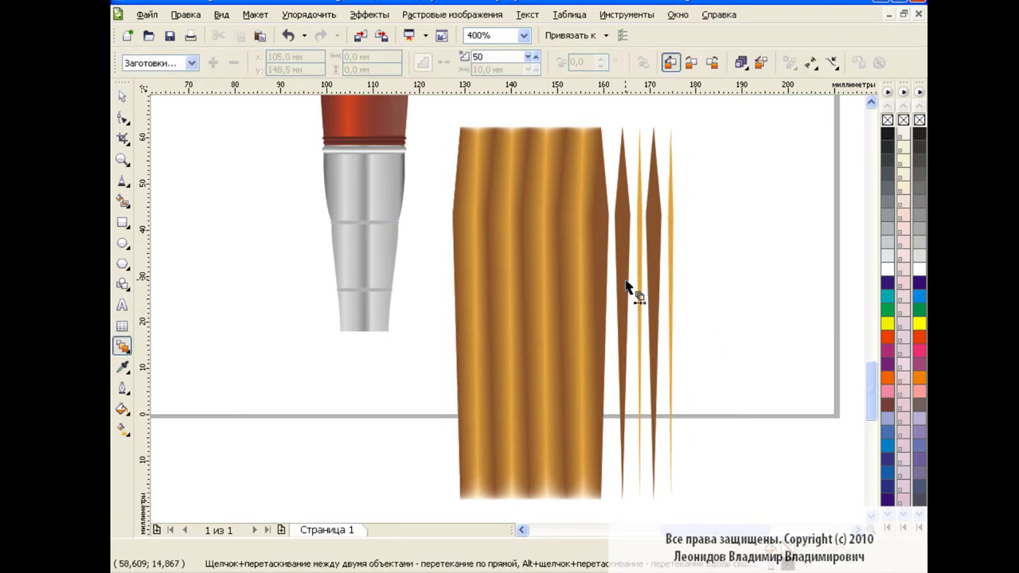
pyautogui.press('space')
pyautogui.press('Tab')
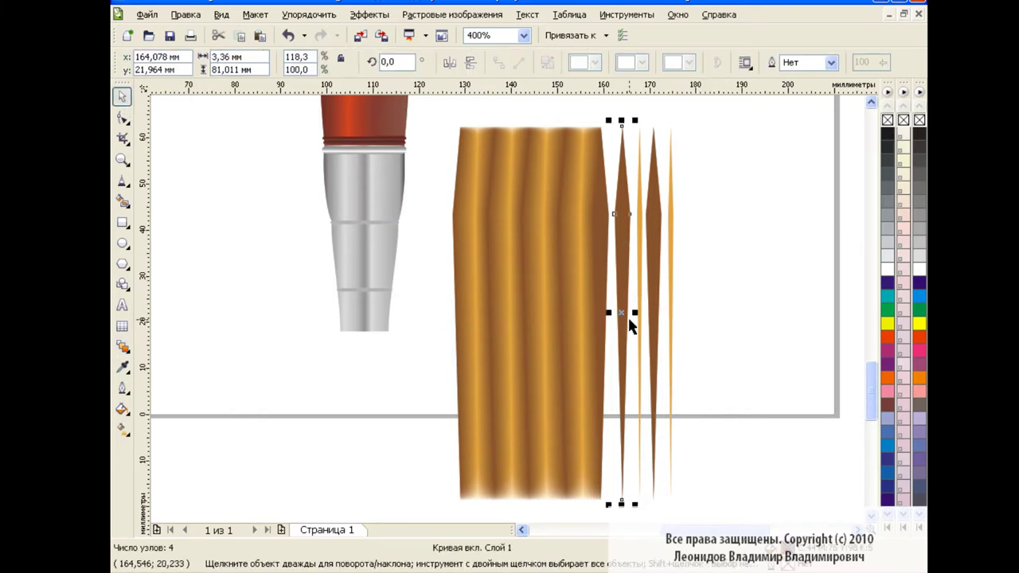
pyautogui.moveTo(629, 318); pyautogui.dragTo(698, 313)
pyautogui.moveTo(741, 116); pyautogui.dragTo(620, 470)
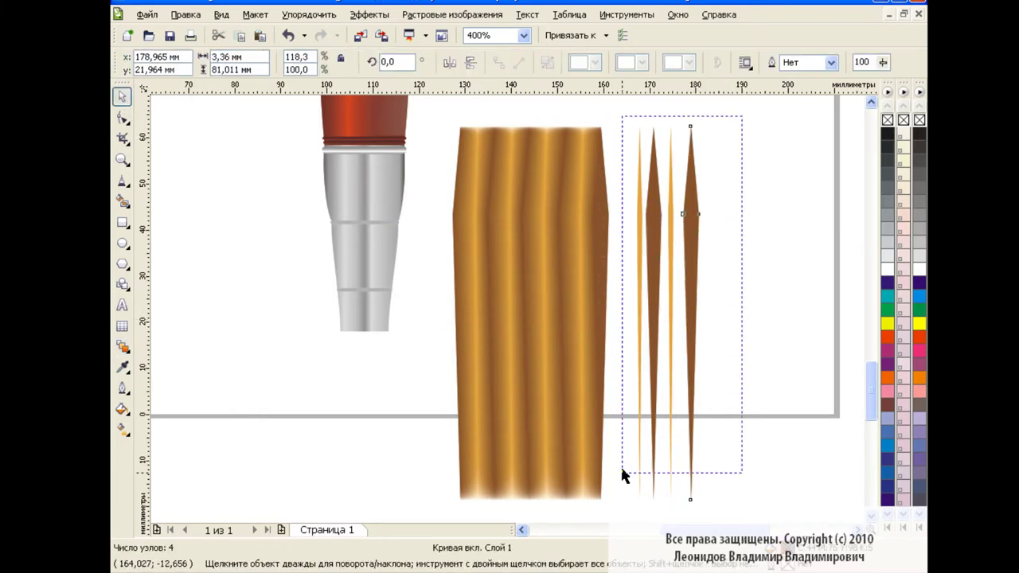
pyautogui.scroll(-1, 670, 368)
pyautogui.moveTo(670, 367); pyautogui.dragTo(648, 297)
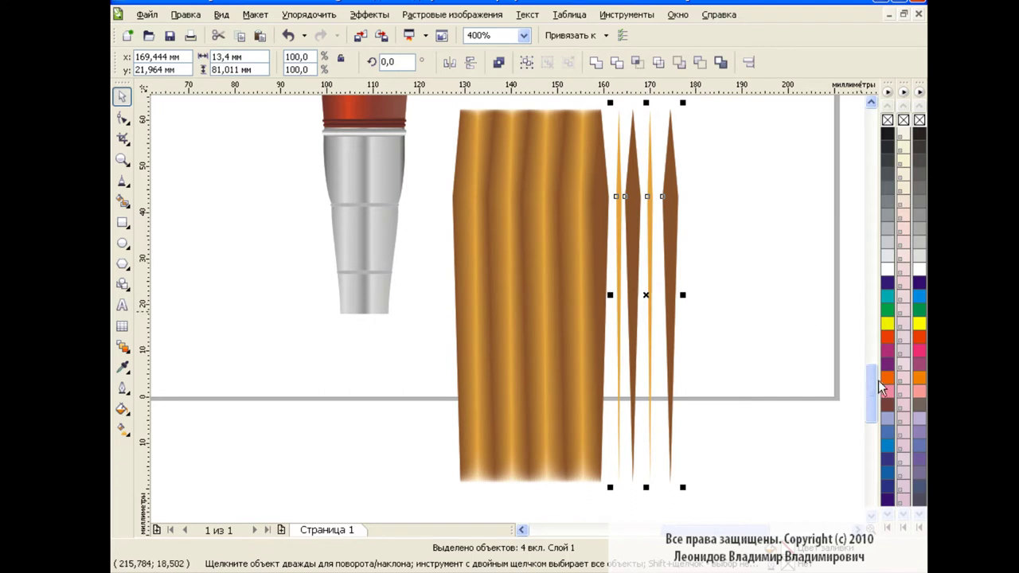
pyautogui.scroll(1, 878, 380)
pyautogui.press('space')
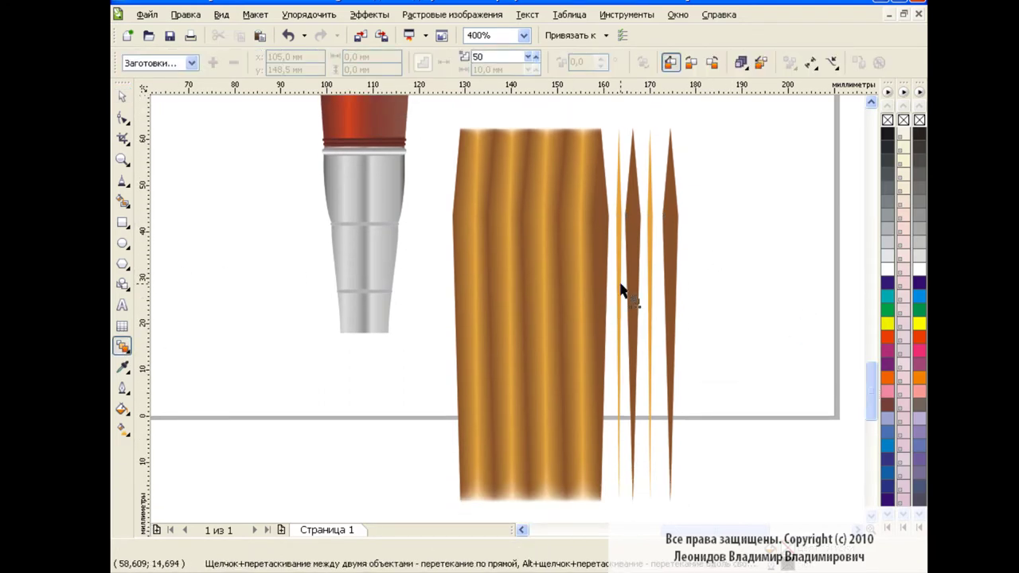
pyautogui.moveTo(609, 292)
pyautogui.mouseDown()
pyautogui.moveTo(653, 274)
pyautogui.moveTo(649, 307)
pyautogui.moveTo(637, 306)
pyautogui.mouseUp()
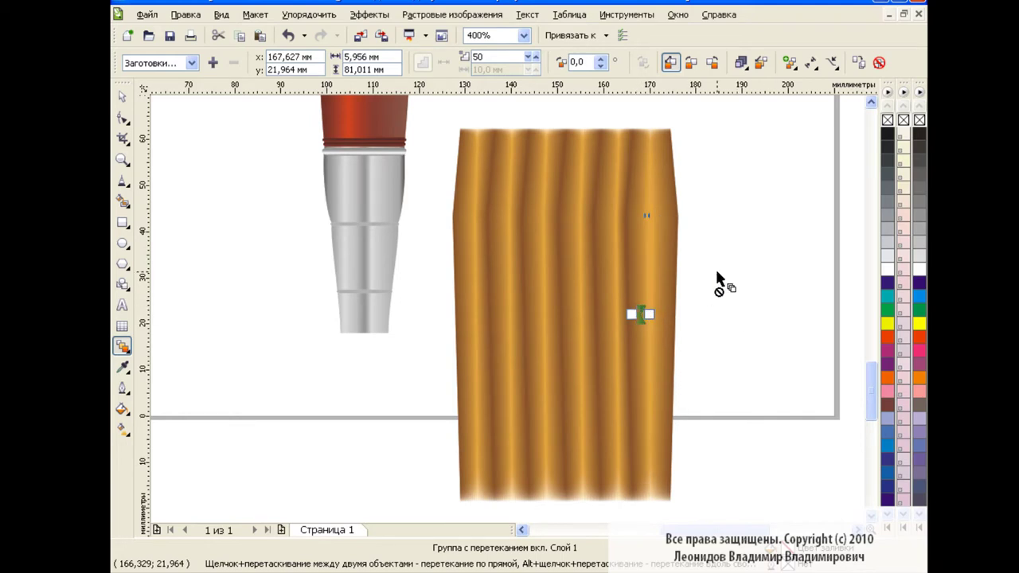
pyautogui.press('space')
# Step: Break the blended block apart, group its 25 pieces, and narrow it to about 72% width
pyautogui.moveTo(429, 107); pyautogui.dragTo(719, 514)
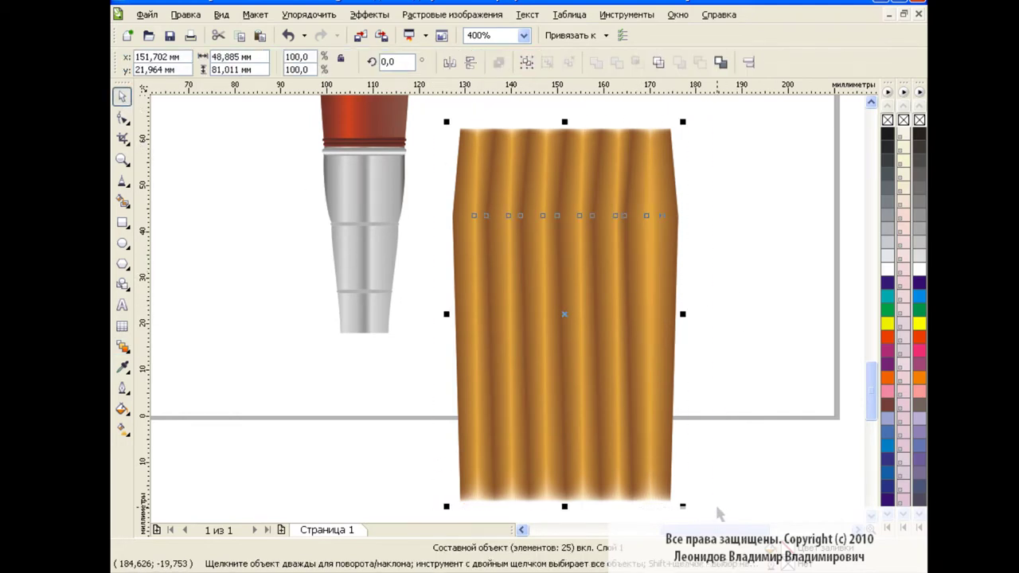
pyautogui.click(308, 14)
pyautogui.click(387, 191)
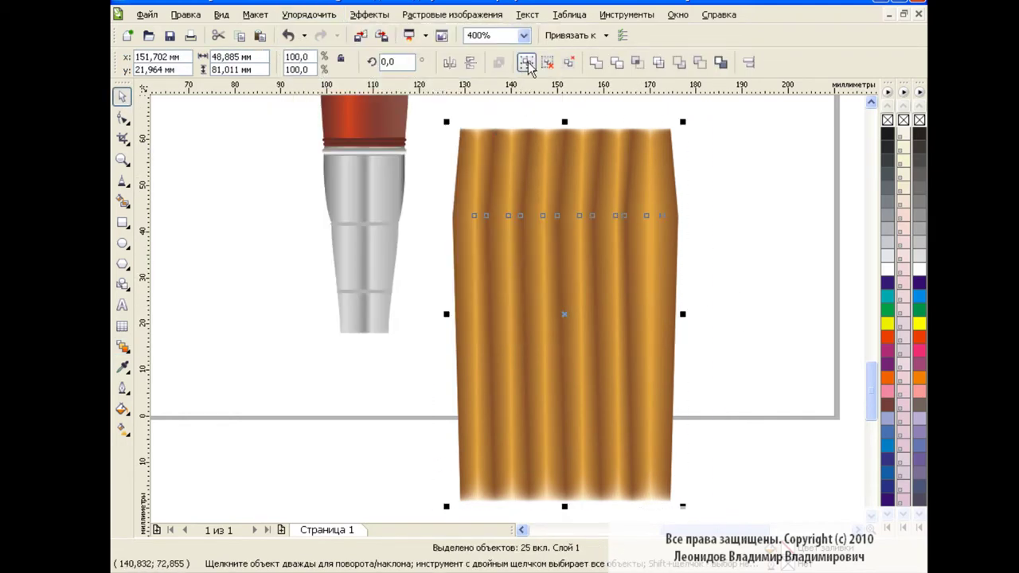
pyautogui.click(526, 63)
pyautogui.moveTo(682, 314); pyautogui.dragTo(622, 316)
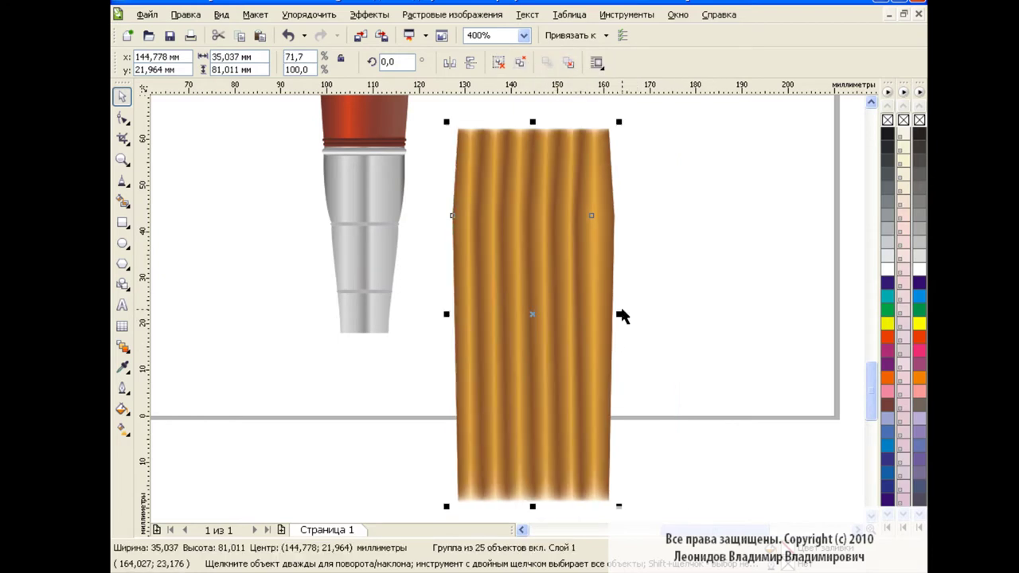
pyautogui.click(679, 316)
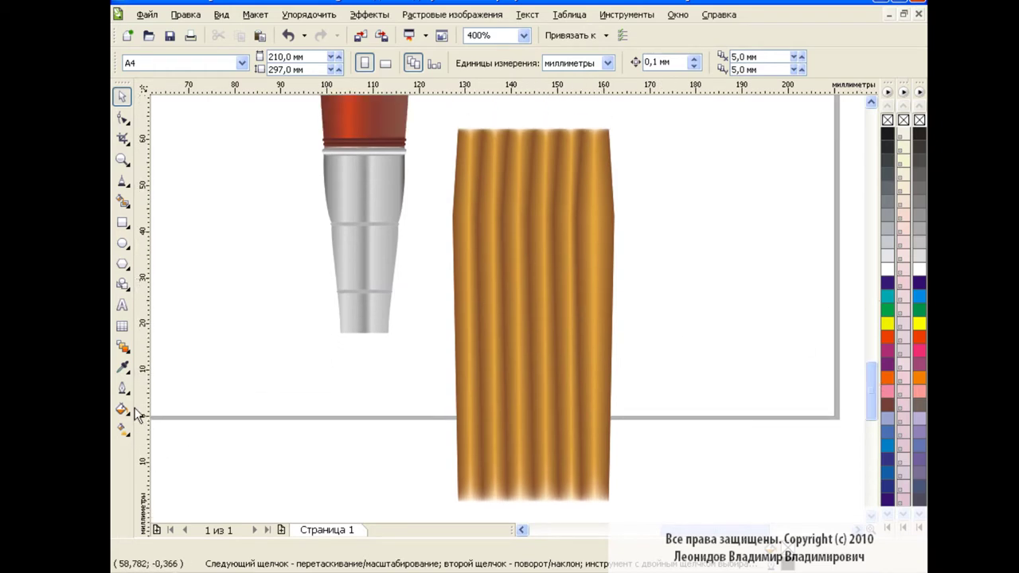
# Step: Put an envelope on the bristle block and pull its top corners inward into a neck
pyautogui.click(124, 349)
pyautogui.click(170, 423)
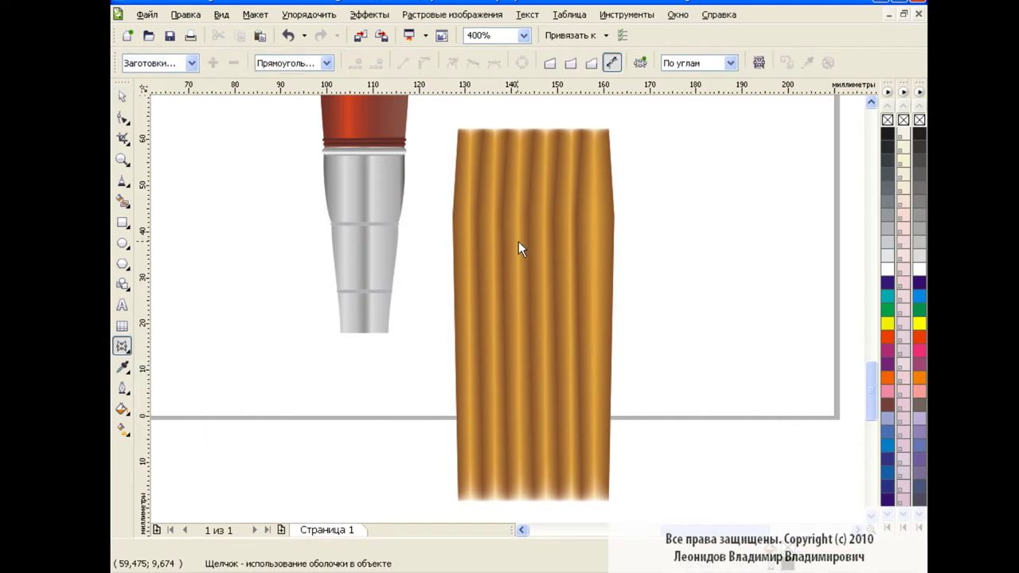
pyautogui.click(518, 249)
pyautogui.click(533, 127)
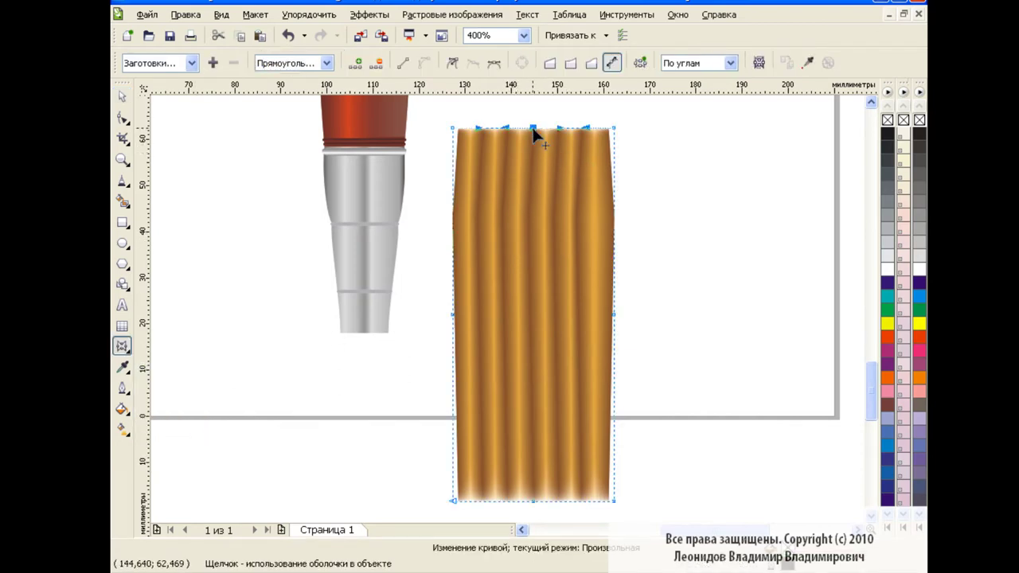
pyautogui.moveTo(613, 127); pyautogui.dragTo(571, 128)
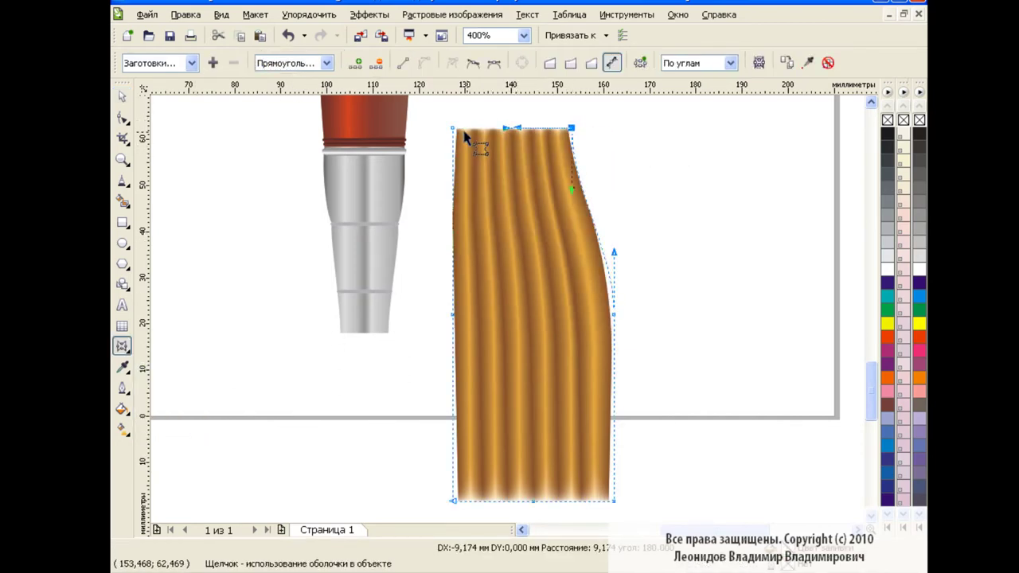
pyautogui.moveTo(452, 127); pyautogui.dragTo(496, 128)
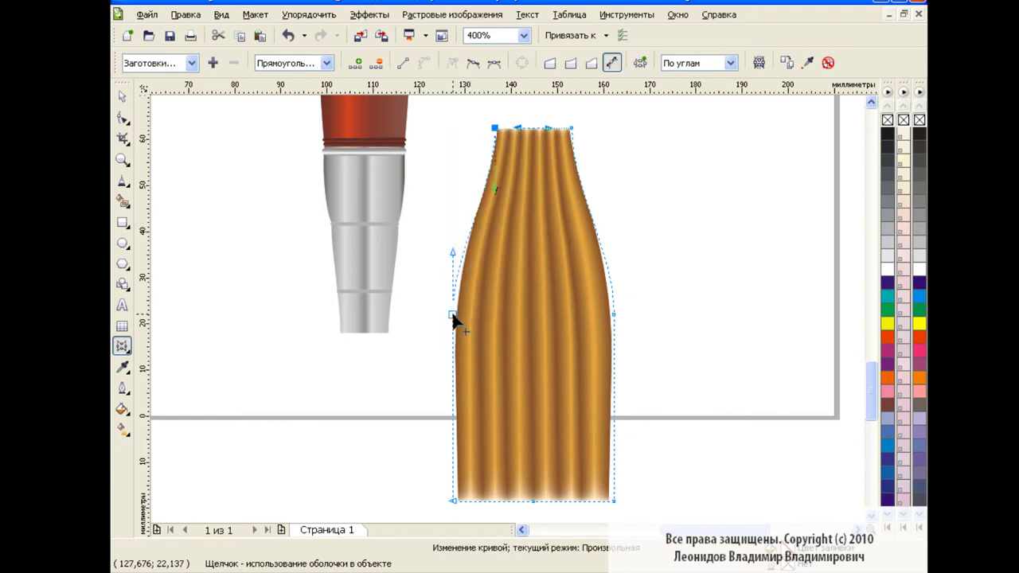
# Step: Raise both side envelope points, delete the bottom-middle node and taper the bottom toward a tip
pyautogui.moveTo(451, 317); pyautogui.dragTo(454, 282)
pyautogui.moveTo(614, 315); pyautogui.dragTo(606, 279)
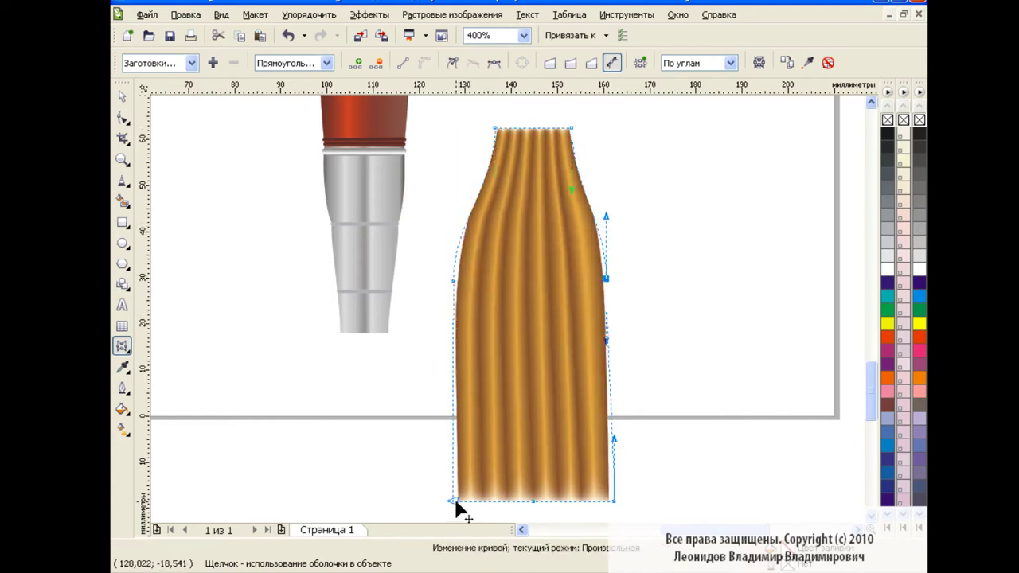
pyautogui.moveTo(453, 500); pyautogui.dragTo(460, 443)
pyautogui.click(533, 502)
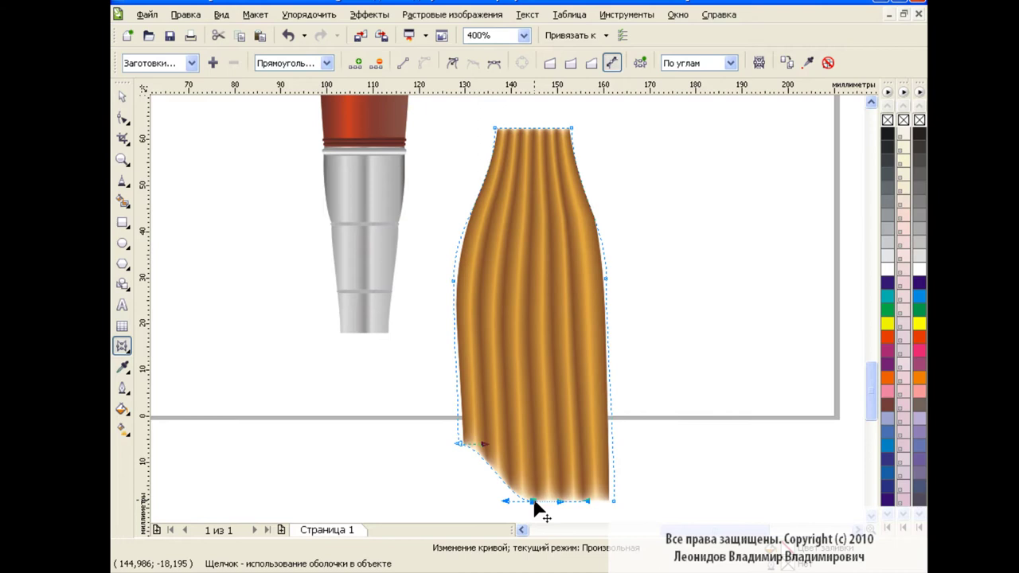
pyautogui.click(377, 62)
pyautogui.moveTo(611, 500); pyautogui.dragTo(511, 451)
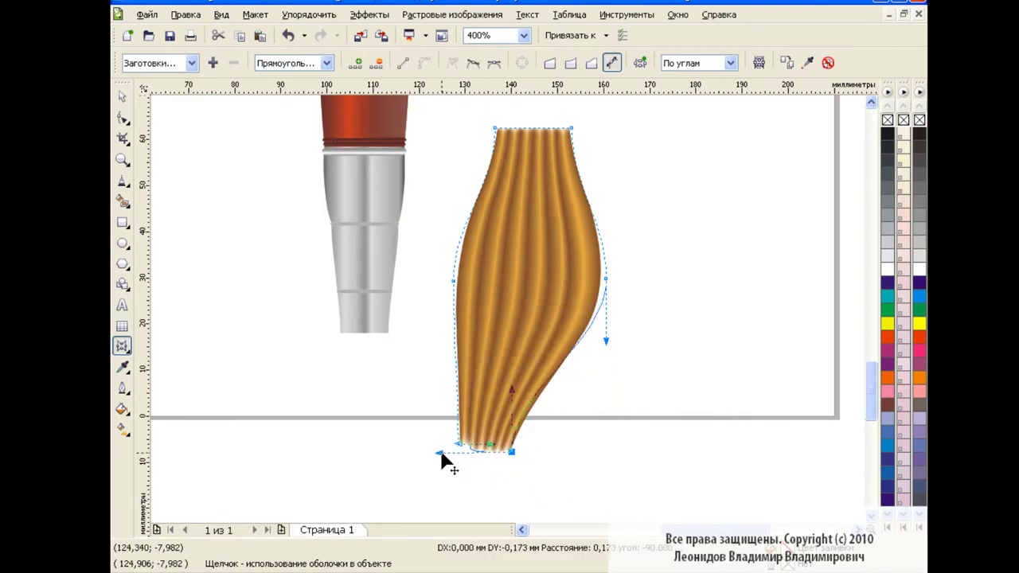
pyautogui.moveTo(441, 455); pyautogui.dragTo(476, 484)
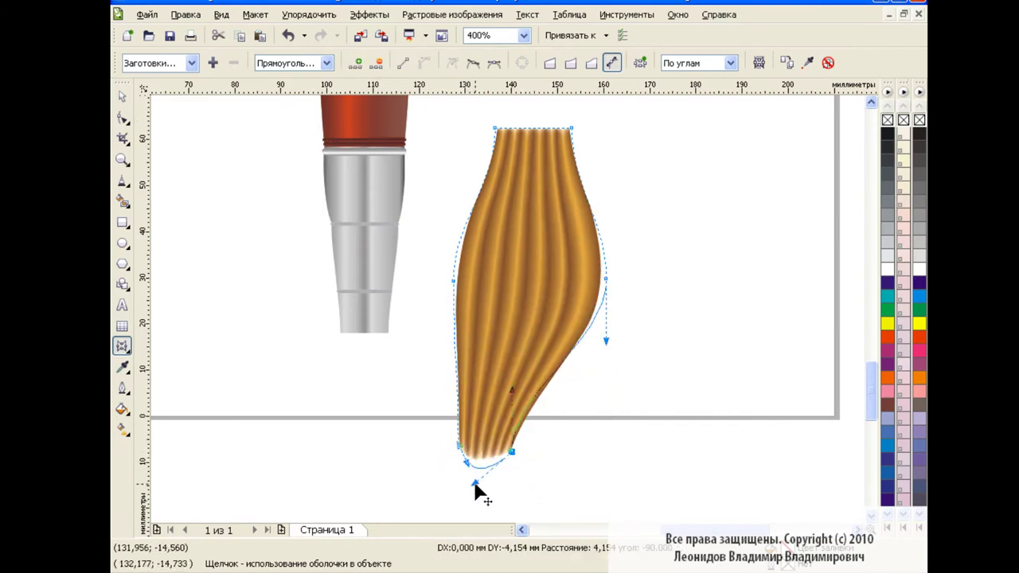
# Step: Remove the right-side envelope node and bend the lower right edge outward into a rounded bulge
pyautogui.moveTo(606, 279)
pyautogui.mouseDown()
pyautogui.moveTo(624, 279)
pyautogui.moveTo(622, 301)
pyautogui.mouseUp()
pyautogui.moveTo(455, 280)
pyautogui.mouseDown()
pyautogui.moveTo(508, 291)
pyautogui.moveTo(466, 287)
pyautogui.mouseUp()
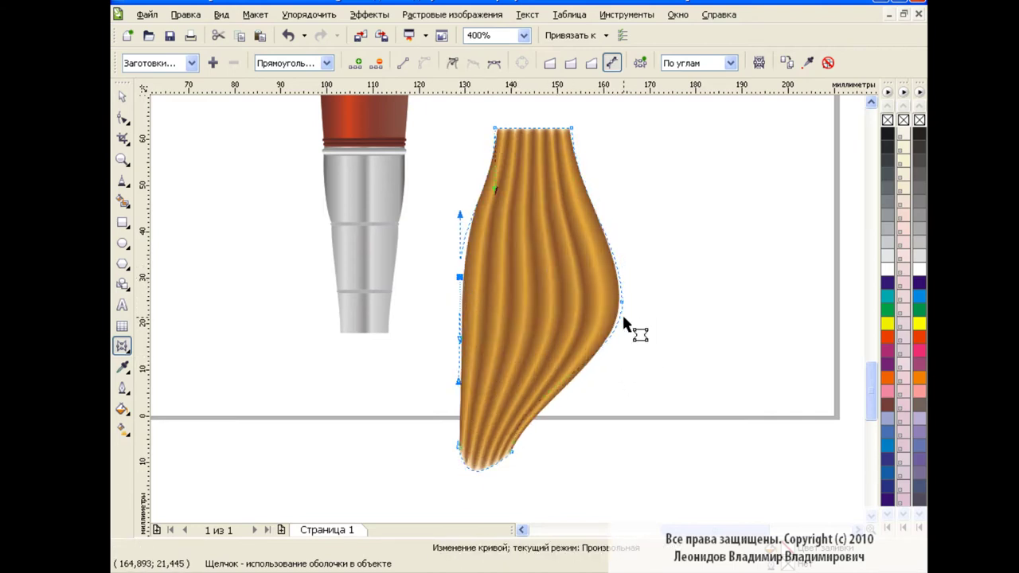
pyautogui.moveTo(621, 301)
pyautogui.mouseDown()
pyautogui.moveTo(594, 292)
pyautogui.moveTo(601, 329)
pyautogui.mouseUp()
pyautogui.click(375, 64)
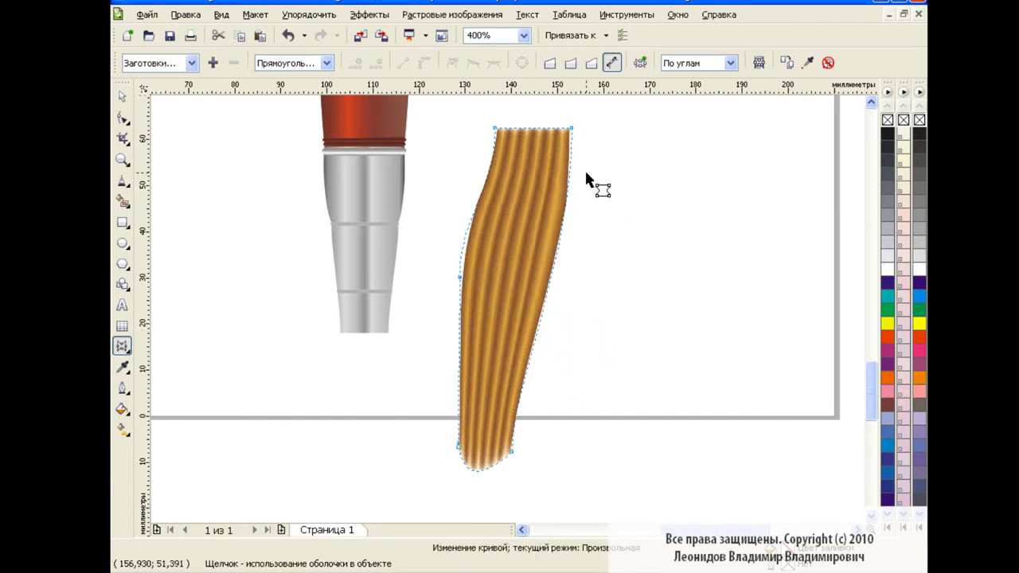
pyautogui.click(571, 127)
pyautogui.moveTo(516, 391); pyautogui.dragTo(668, 325)
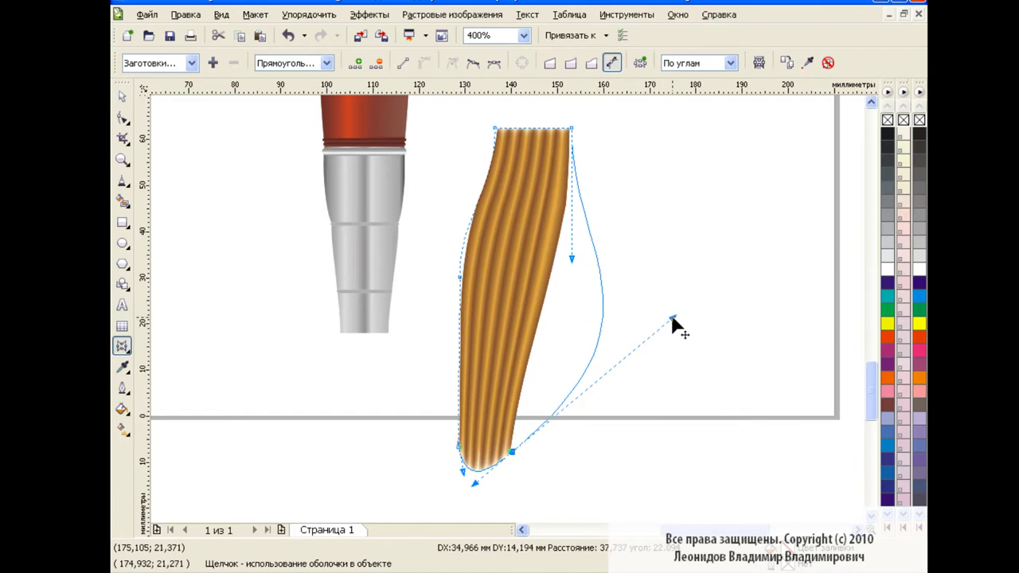
pyautogui.click(460, 278)
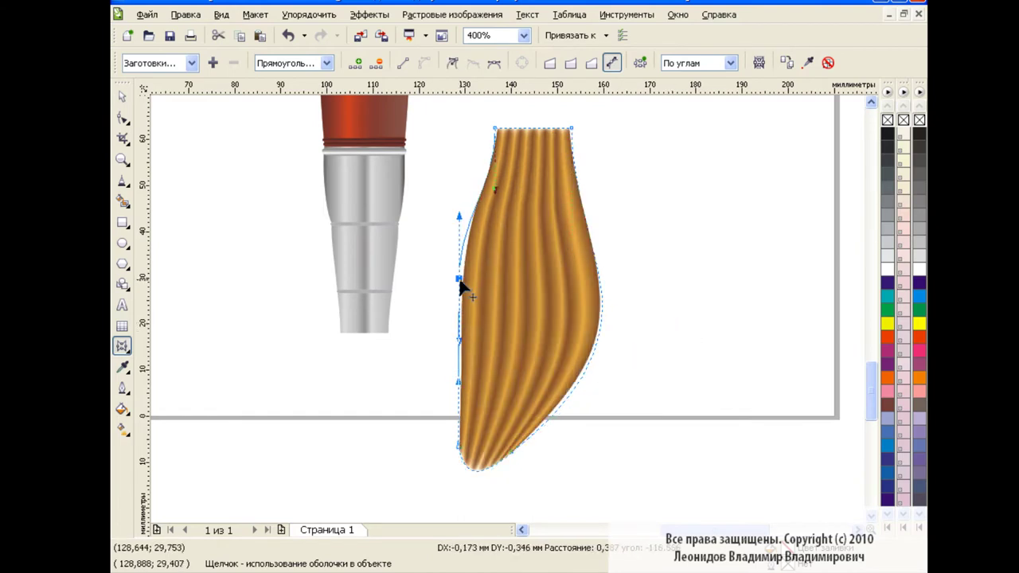
# Step: Shrink the bristle group to about 69% and place it centred under the silver ferrule
pyautogui.click(122, 96)
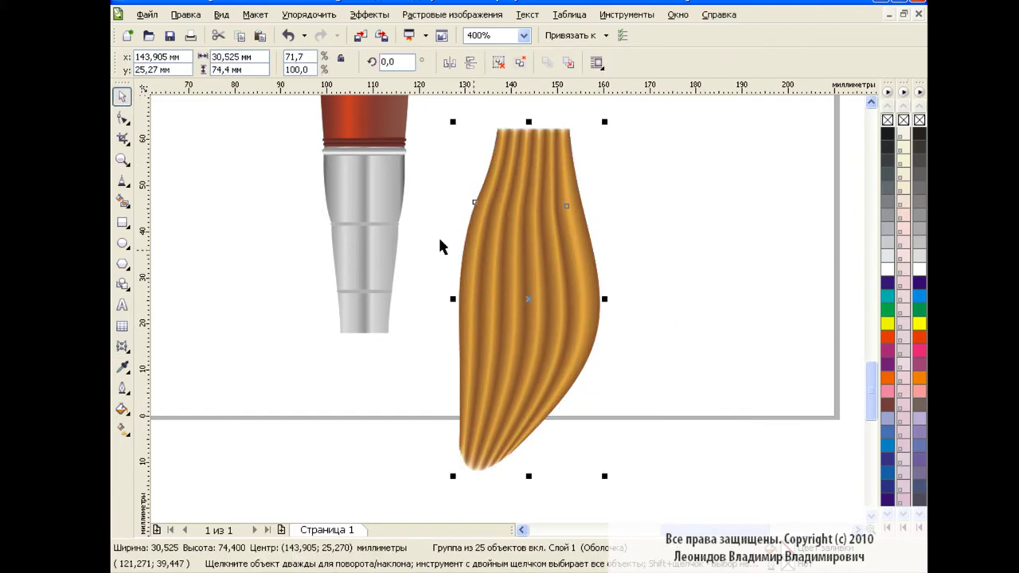
pyautogui.click(697, 273)
pyautogui.press('Tab')
pyautogui.moveTo(604, 121); pyautogui.dragTo(563, 217)
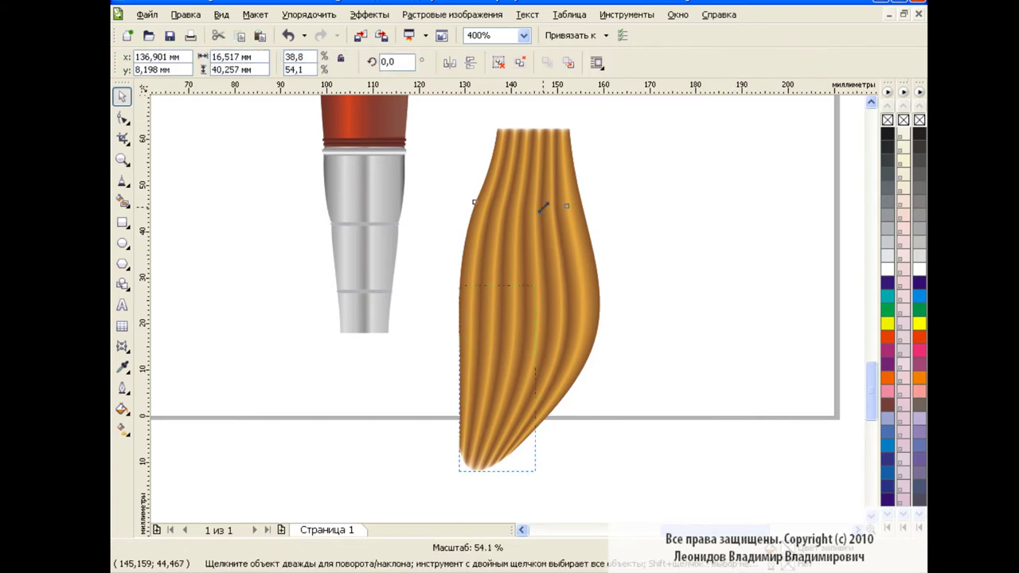
pyautogui.moveTo(523, 332); pyautogui.dragTo(388, 437)
pyautogui.moveTo(379, 381); pyautogui.dragTo(367, 383)
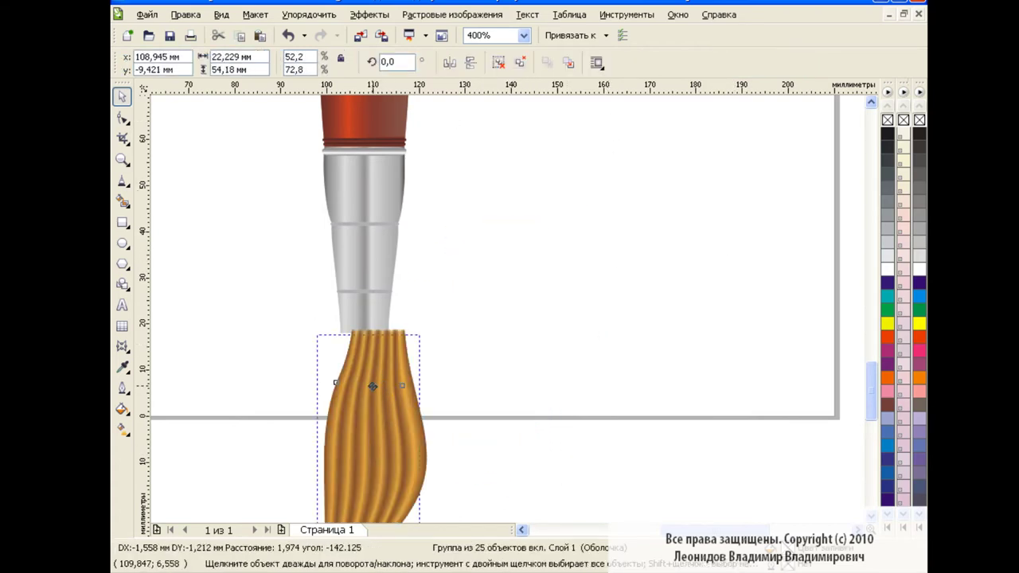
pyautogui.moveTo(422, 326); pyautogui.dragTo(416, 336)
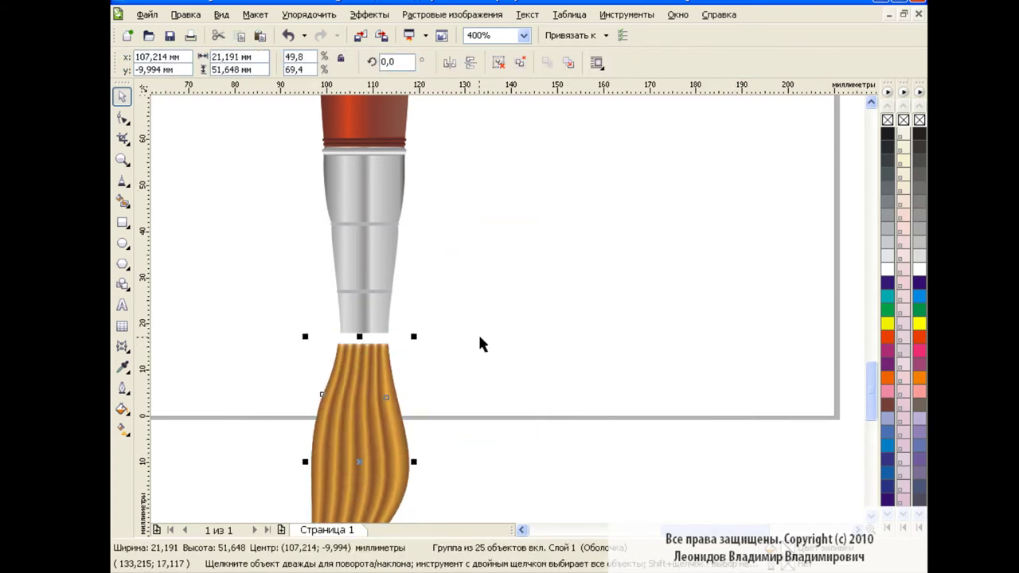
pyautogui.moveTo(372, 384); pyautogui.dragTo(371, 387)
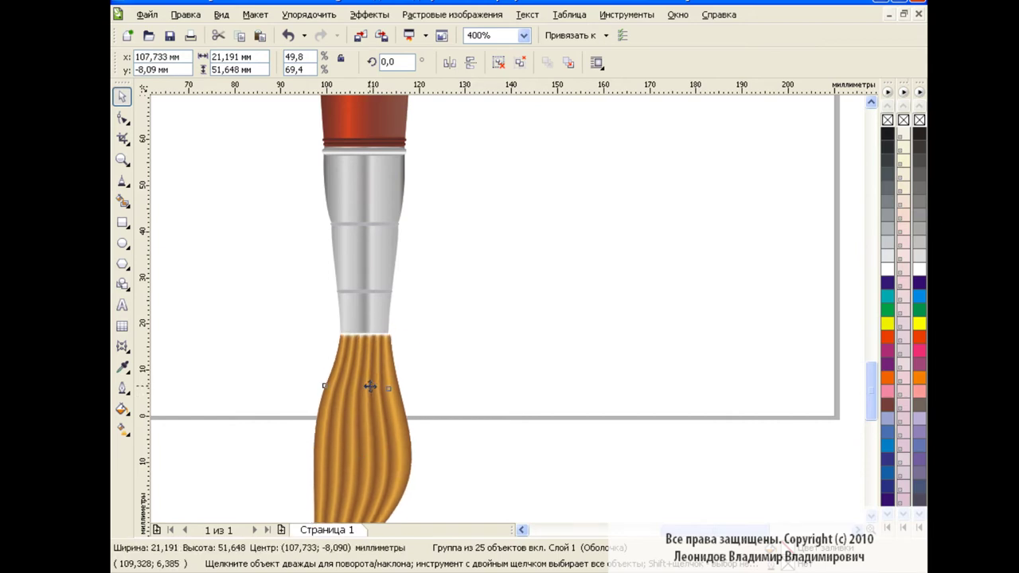
# Step: Scale the bristles slightly smaller and zoom to 100% to view the whole brush
pyautogui.click(558, 321)
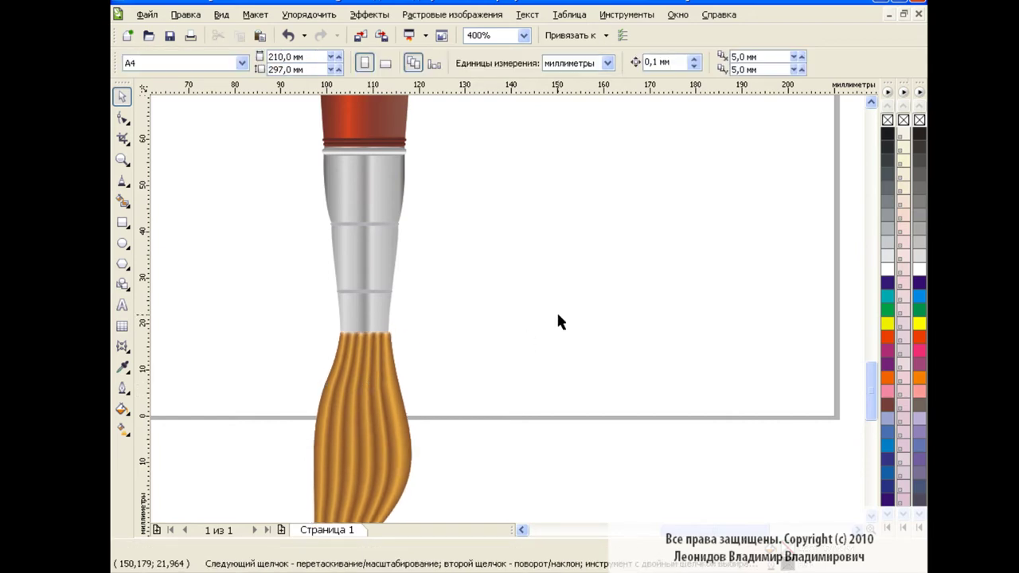
pyautogui.click(364, 405)
pyautogui.moveTo(420, 449); pyautogui.dragTo(415, 448)
pyautogui.click(515, 134)
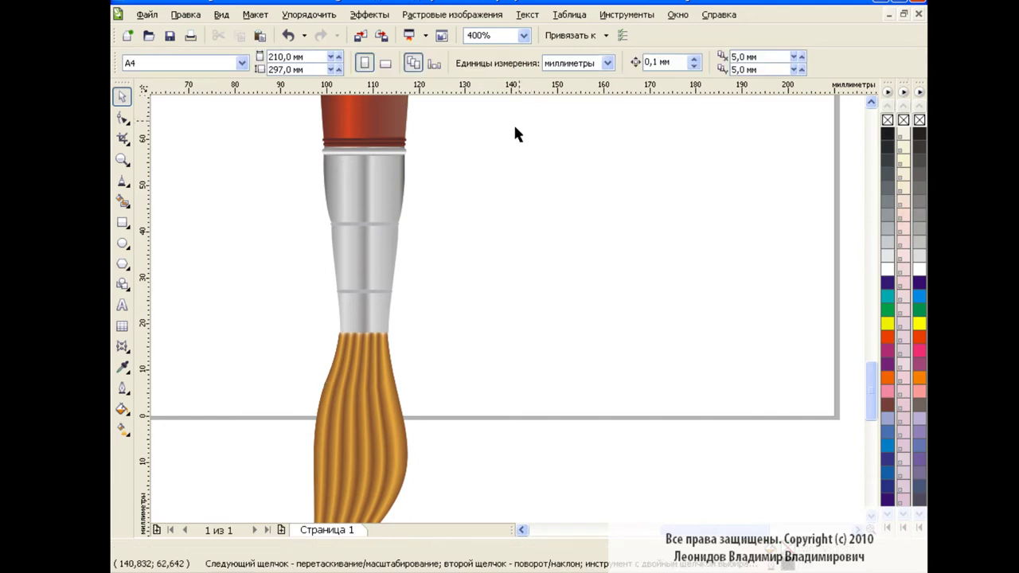
pyautogui.click(524, 35)
pyautogui.click(487, 134)
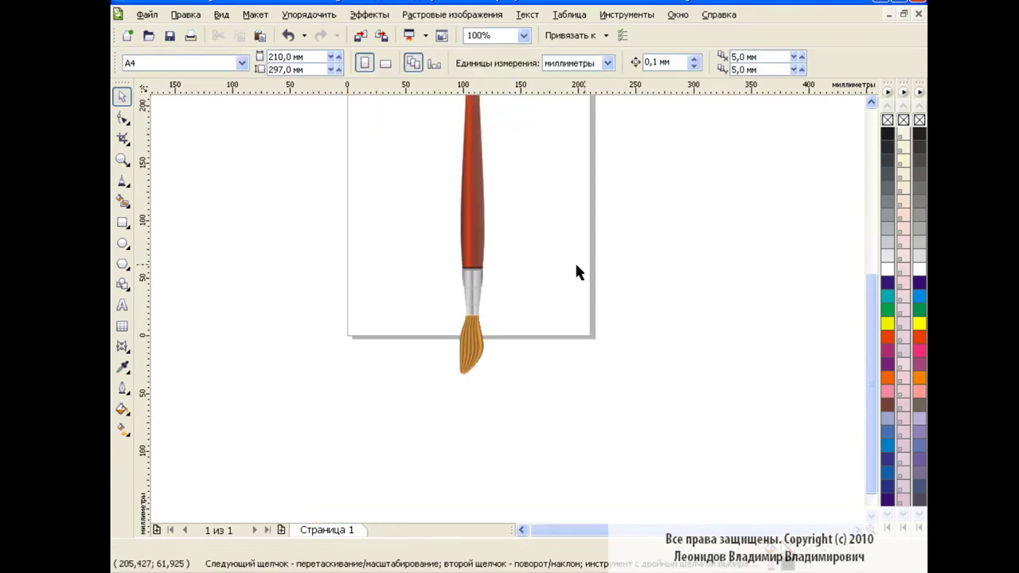
# Step: Zoom to 400% on the bristles and nudge them up against the ferrule
pyautogui.click(473, 449)
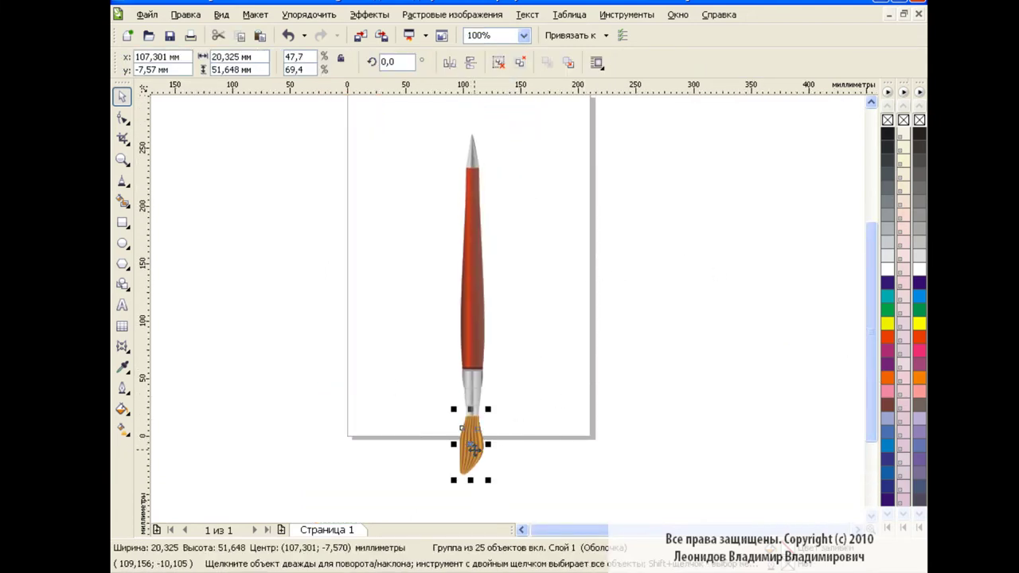
pyautogui.click(523, 35)
pyautogui.click(505, 161)
pyautogui.press('Escape')
pyautogui.moveTo(876, 322); pyautogui.dragTo(865, 378)
pyautogui.hscroll(-5, 696, 343)
pyautogui.click(563, 422)
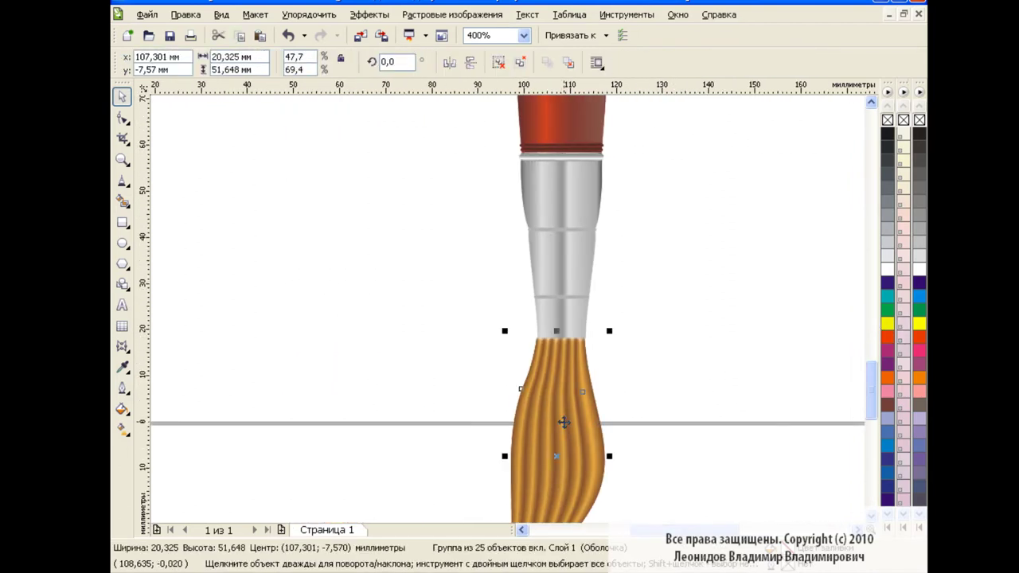
pyautogui.moveTo(564, 408); pyautogui.dragTo(565, 406)
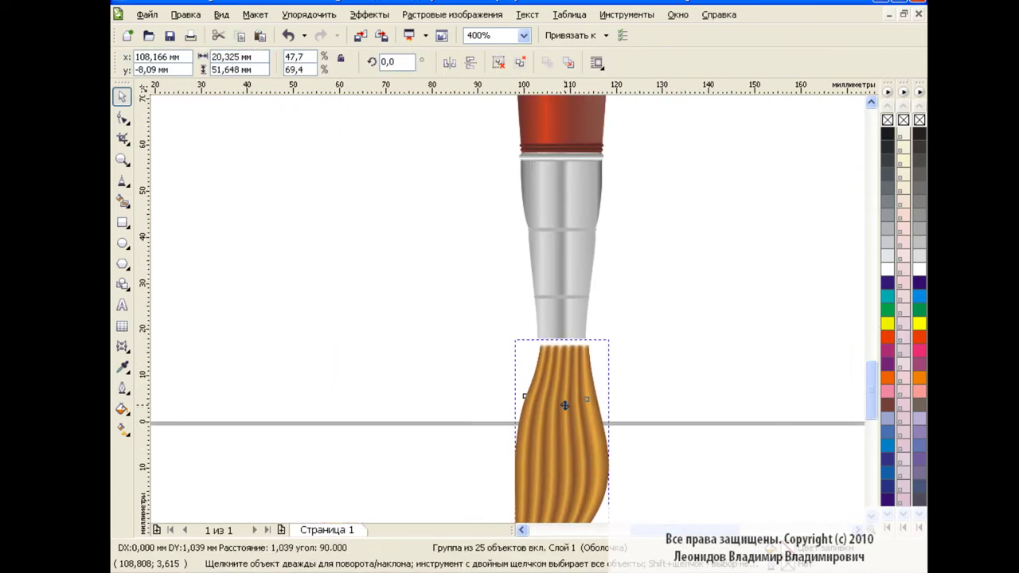
# Step: Raise the envelope's top-left and top-right nodes so the bristles' top edge meets the ferrule
pyautogui.doubleClick(566, 407)
pyautogui.click(539, 340)
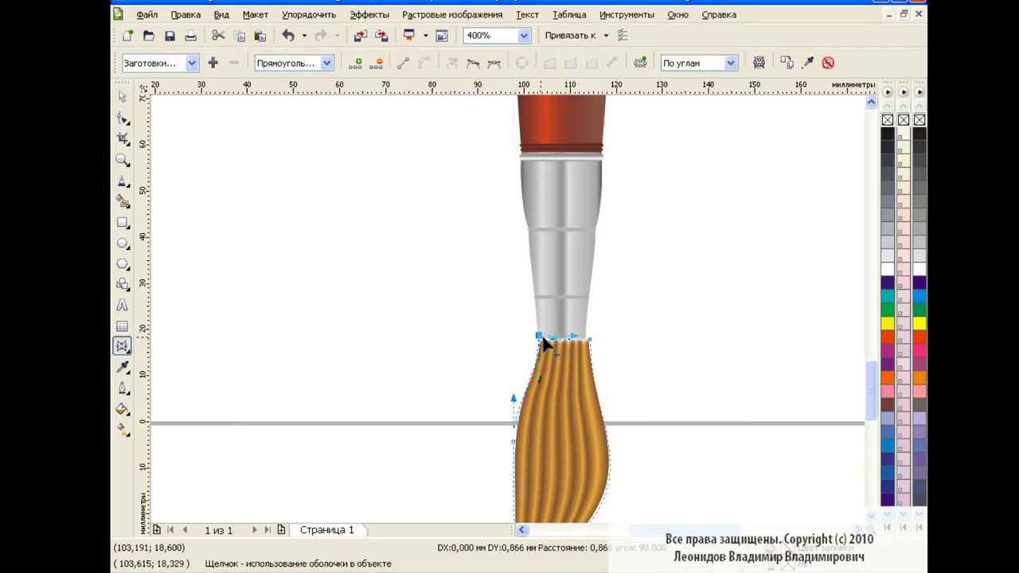
pyautogui.keyDown('shift'); pyautogui.click(586, 339); pyautogui.keyUp('shift')
pyautogui.moveTo(586, 338); pyautogui.dragTo(588, 333)
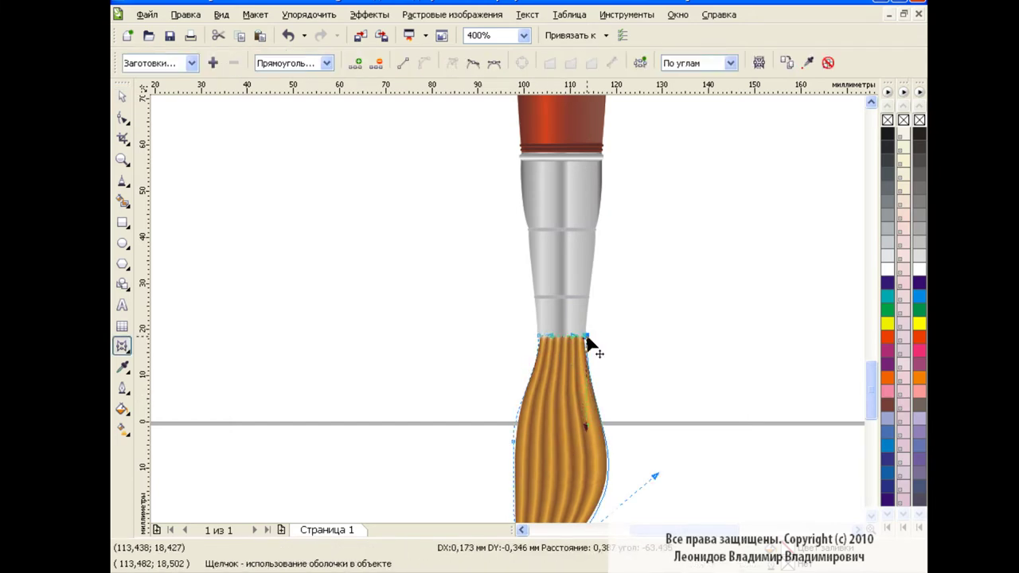
pyautogui.click(122, 95)
pyautogui.click(391, 288)
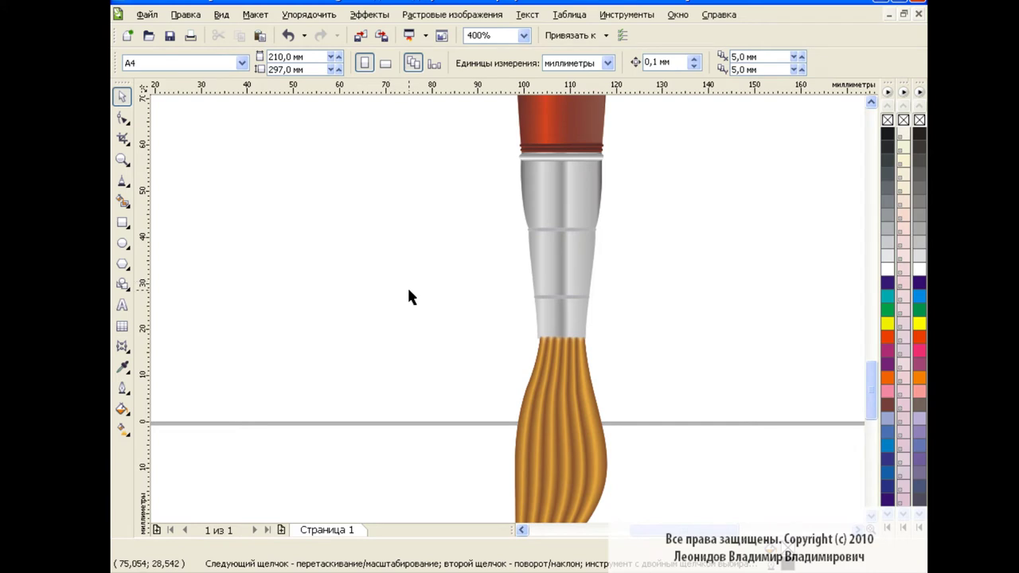
# Step: Recheck the bristles' top envelope node, then deselect and zoom out to 200%
pyautogui.doubleClick(541, 326)
pyautogui.click(538, 335)
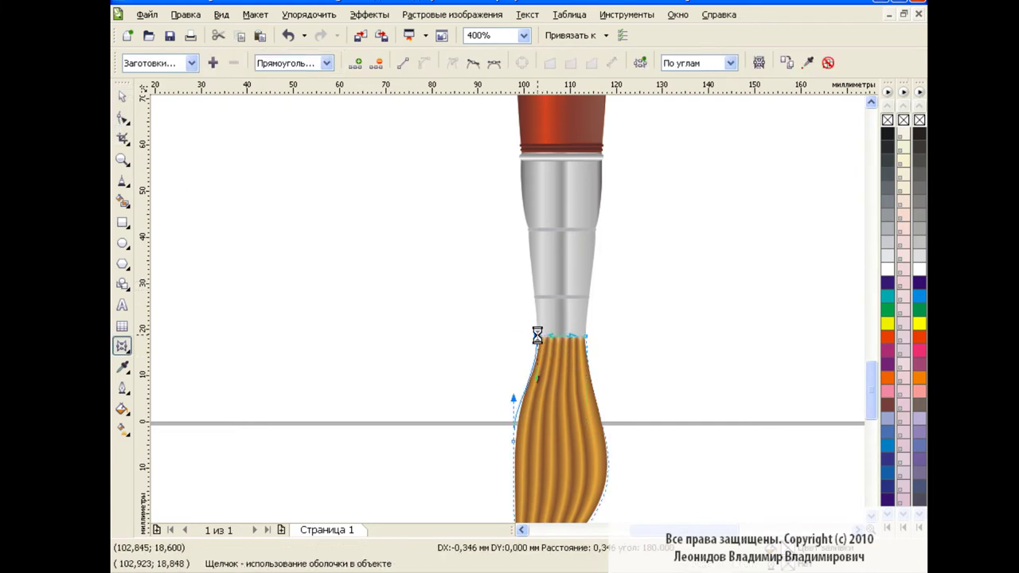
pyautogui.click(121, 97)
pyautogui.click(410, 311)
pyautogui.click(524, 35)
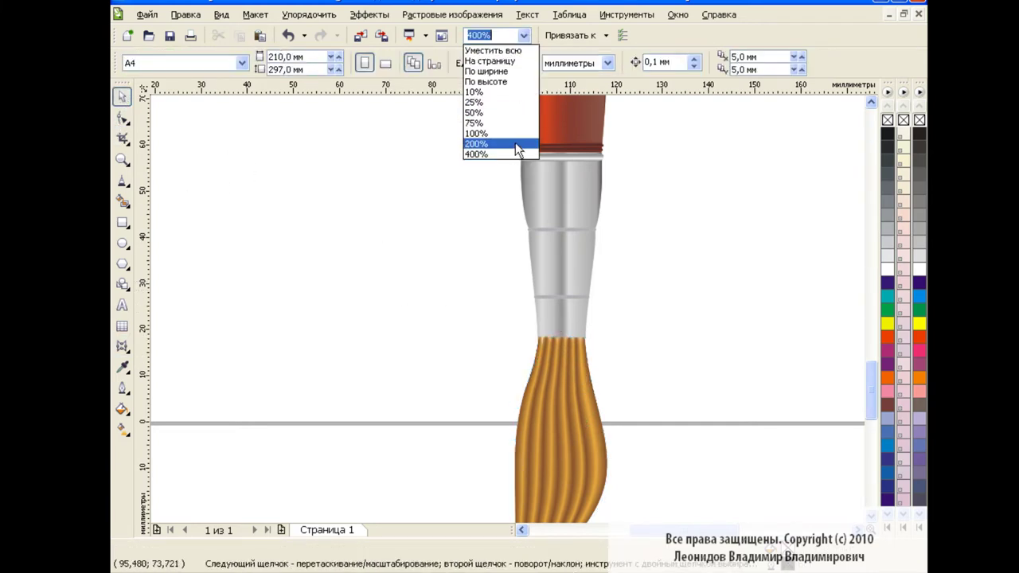
pyautogui.click(514, 144)
pyautogui.click(524, 35)
# Step: Select the whole paintbrush at 100% zoom and rotate it to 324.7°
pyautogui.click(506, 130)
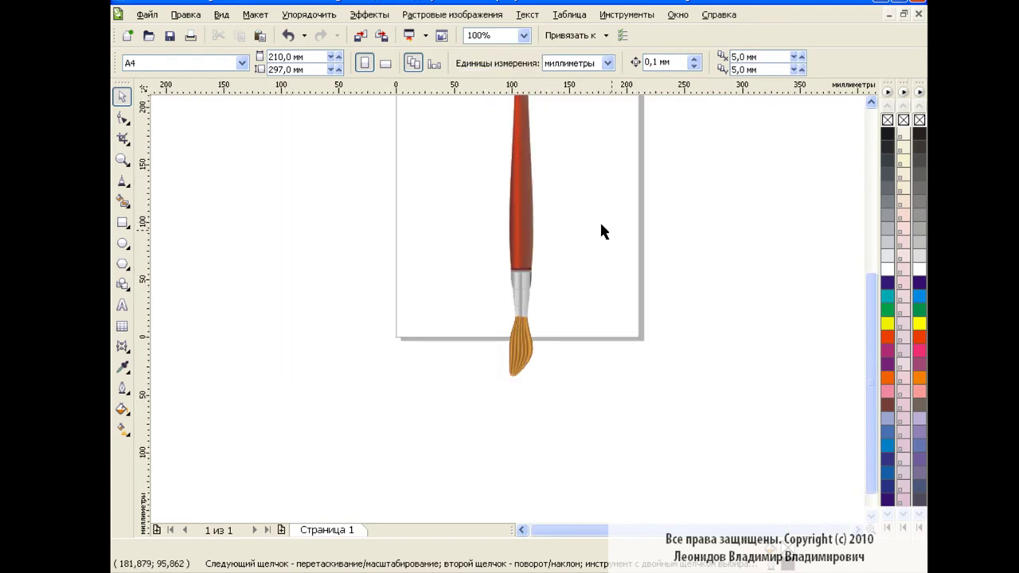
pyautogui.scroll(2, 871, 310)
pyautogui.moveTo(458, 105); pyautogui.dragTo(610, 475)
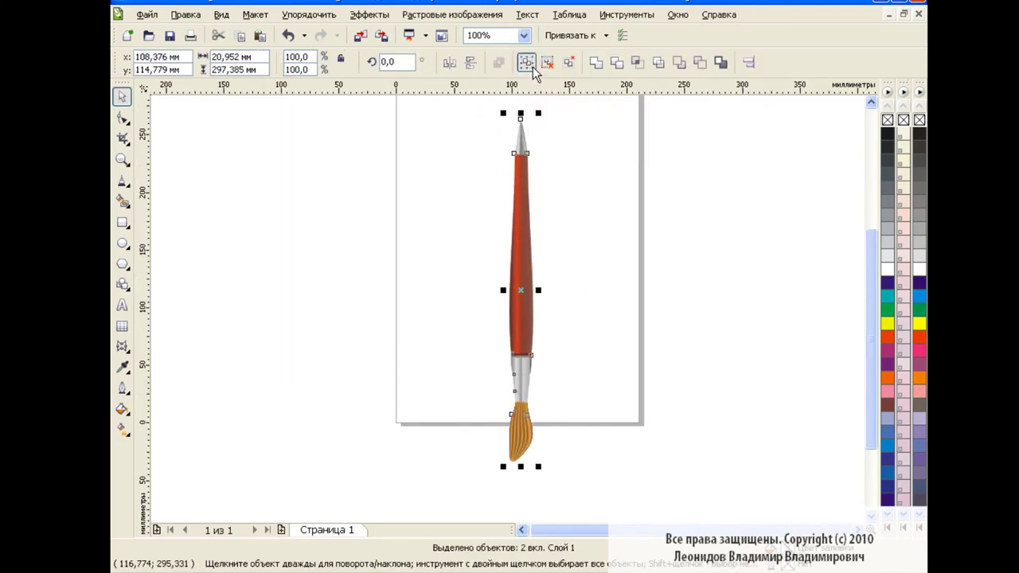
pyautogui.click(522, 295)
pyautogui.moveTo(538, 113); pyautogui.dragTo(591, 197)
# Step: Move the rotated brush up and to the right, then zoom to 400%
pyautogui.click(733, 290)
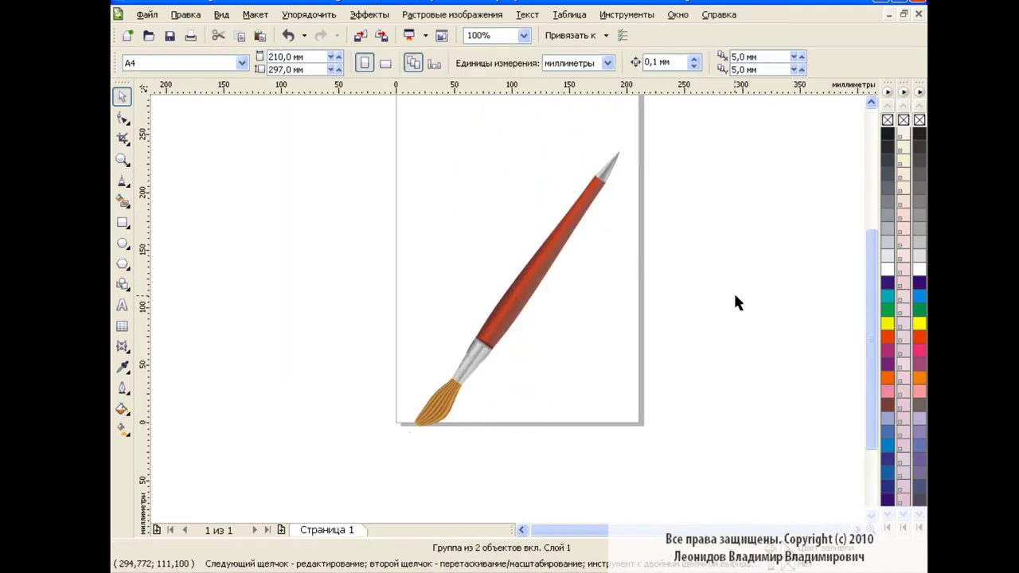
pyautogui.click(516, 293)
pyautogui.moveTo(516, 293); pyautogui.dragTo(613, 245)
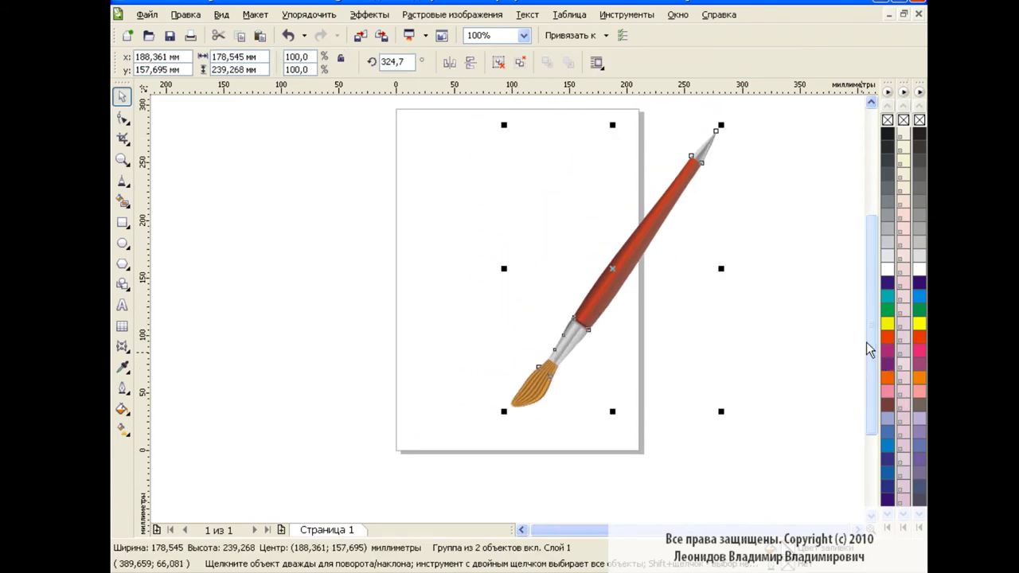
pyautogui.click(524, 35)
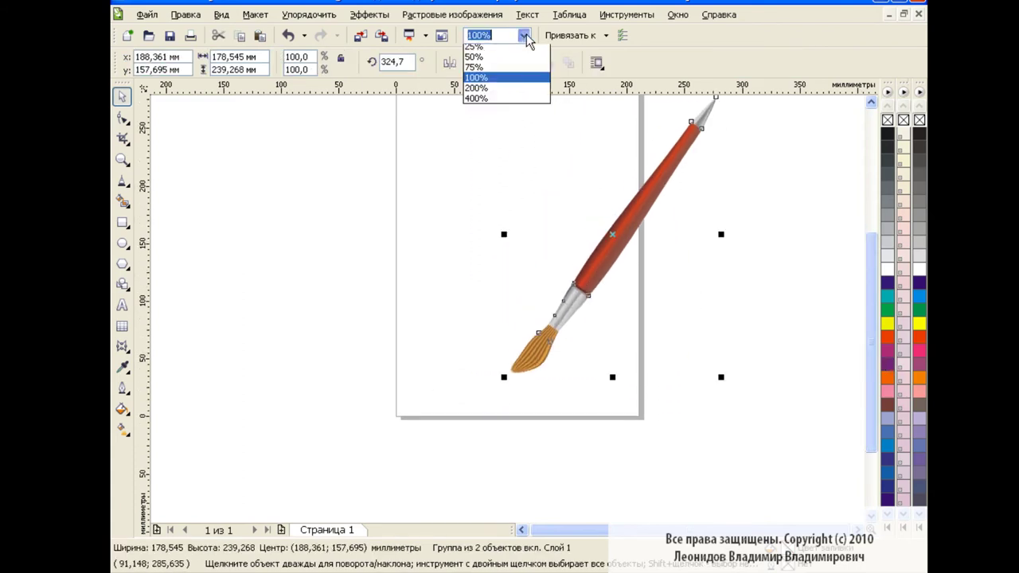
pyautogui.click(485, 163)
pyautogui.moveTo(875, 346); pyautogui.dragTo(871, 388)
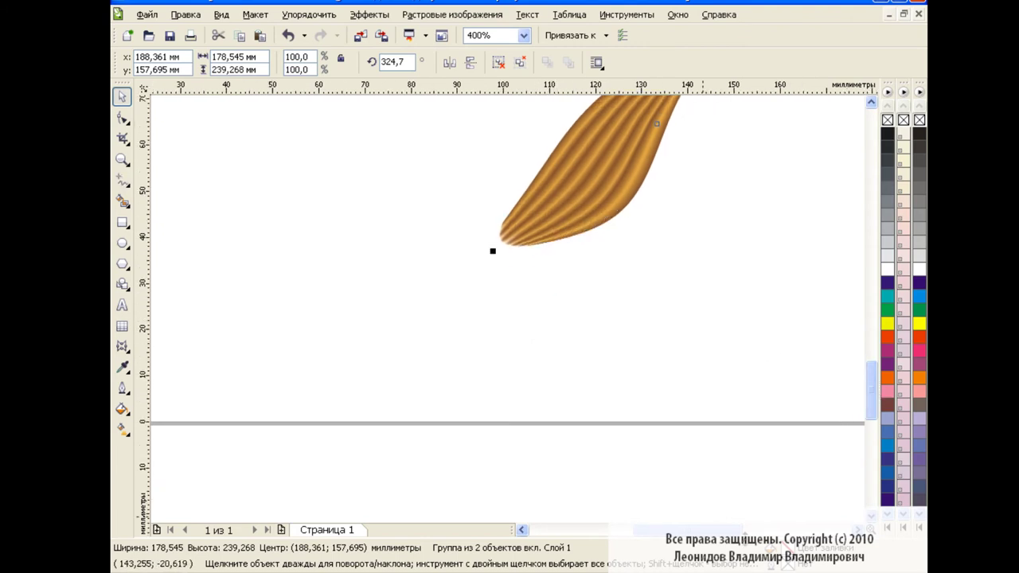
# Step: Draw a freehand paint-blob outline around the bristle tip with smoothing set to 60
pyautogui.moveTo(700, 529); pyautogui.dragTo(669, 529)
pyautogui.click(123, 180)
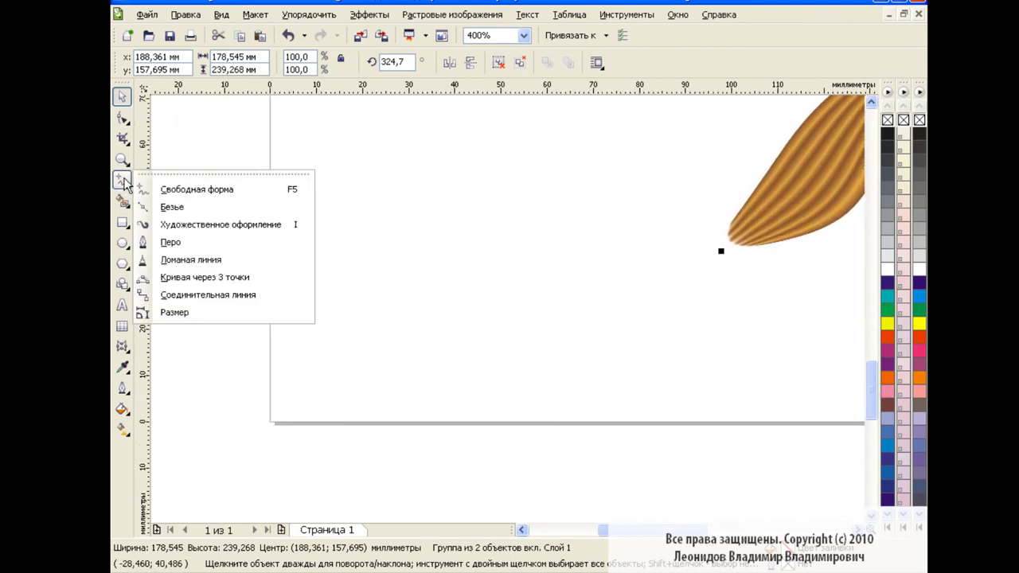
pyautogui.click(183, 184)
pyautogui.moveTo(900, 75); pyautogui.dragTo(882, 84)
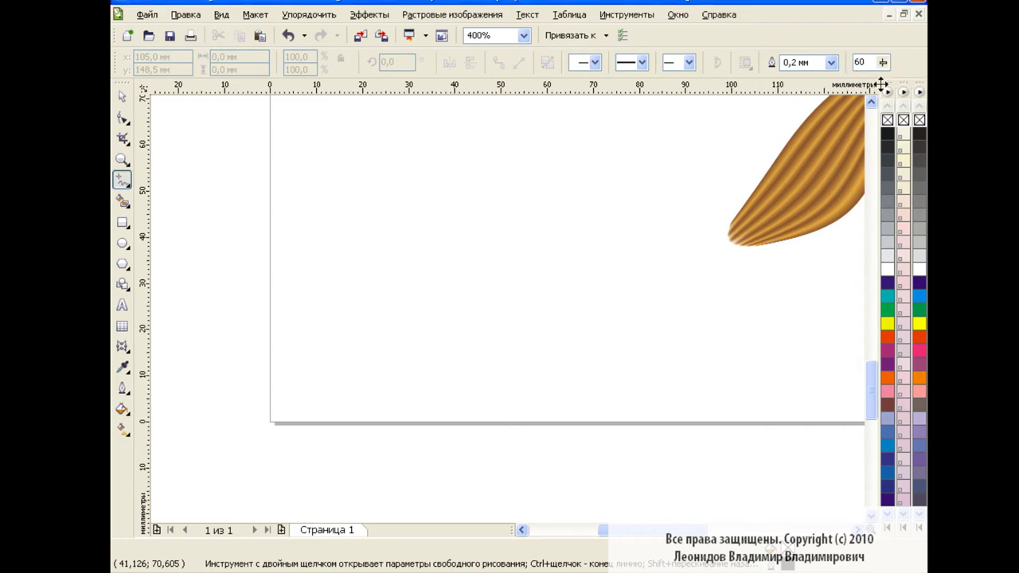
pyautogui.moveTo(759, 204)
pyautogui.mouseDown()
pyautogui.moveTo(557, 268)
pyautogui.moveTo(428, 282)
pyautogui.moveTo(268, 327)
pyautogui.moveTo(200, 391)
pyautogui.moveTo(454, 428)
pyautogui.moveTo(700, 423)
pyautogui.moveTo(830, 382)
pyautogui.moveTo(818, 224)
pyautogui.moveTo(766, 212)
pyautogui.mouseUp()
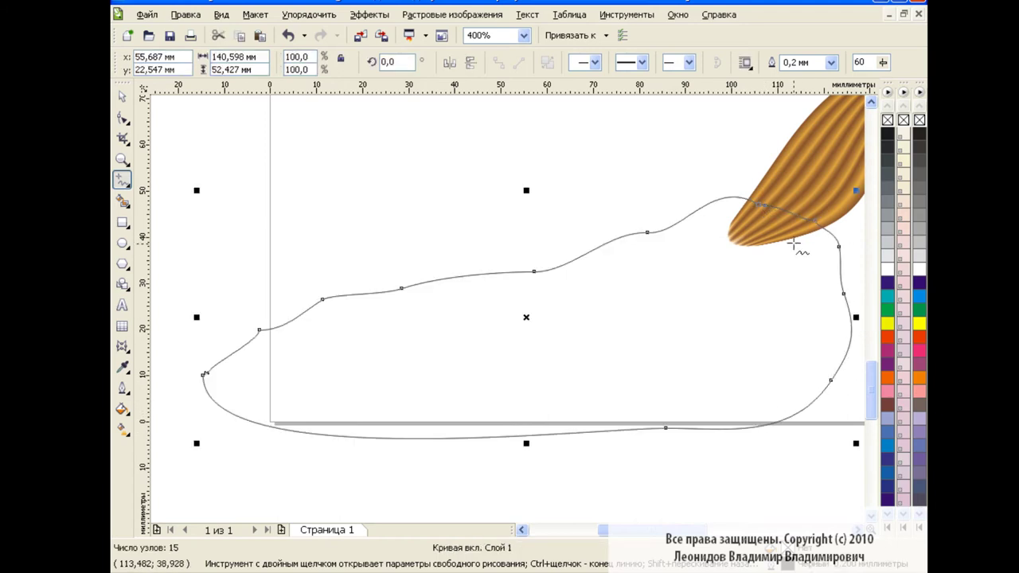
# Step: Delete the outline's two leftmost nodes and close the curve into a 13-node shape
pyautogui.press('F10')
pyautogui.click(258, 329)
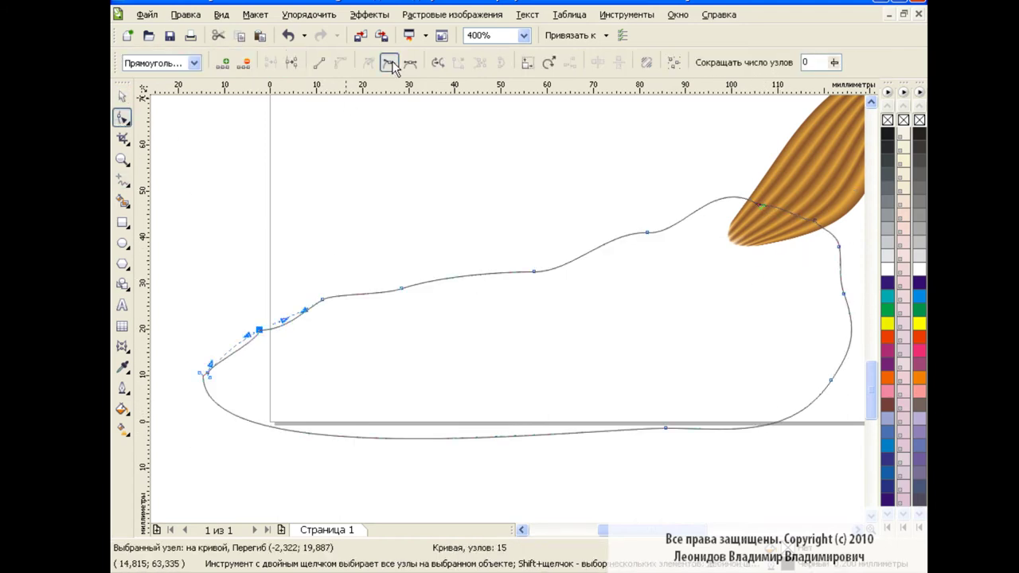
pyautogui.moveTo(193, 363); pyautogui.dragTo(231, 398)
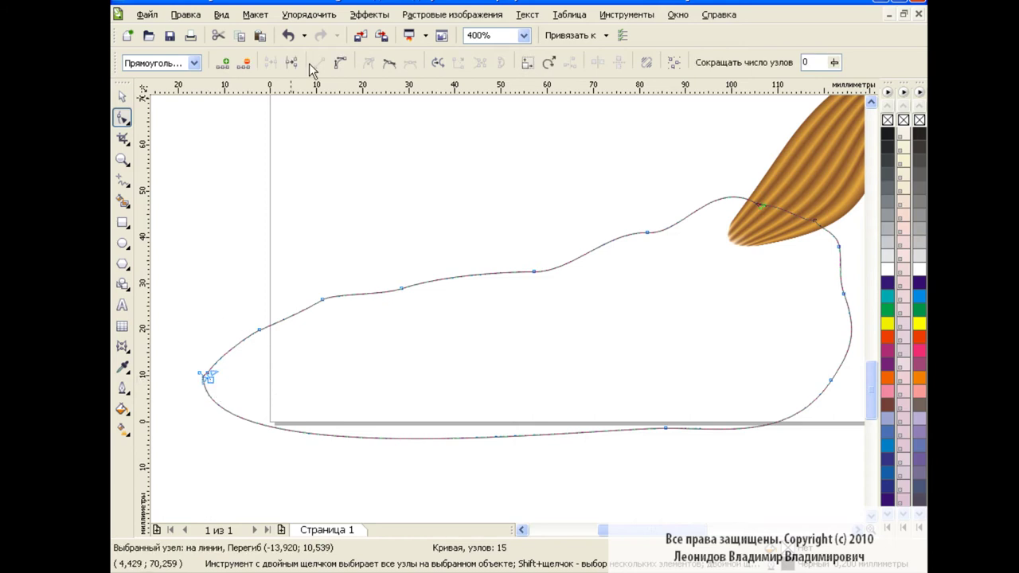
pyautogui.press('Delete')
pyautogui.moveTo(194, 363); pyautogui.dragTo(237, 414)
pyautogui.press('Delete')
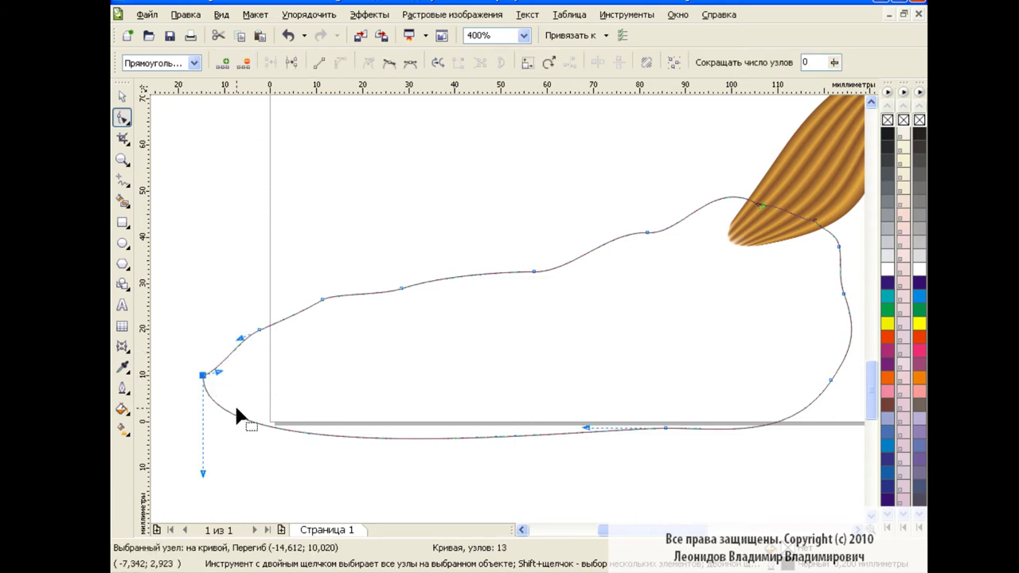
pyautogui.click(390, 67)
pyautogui.press('space')
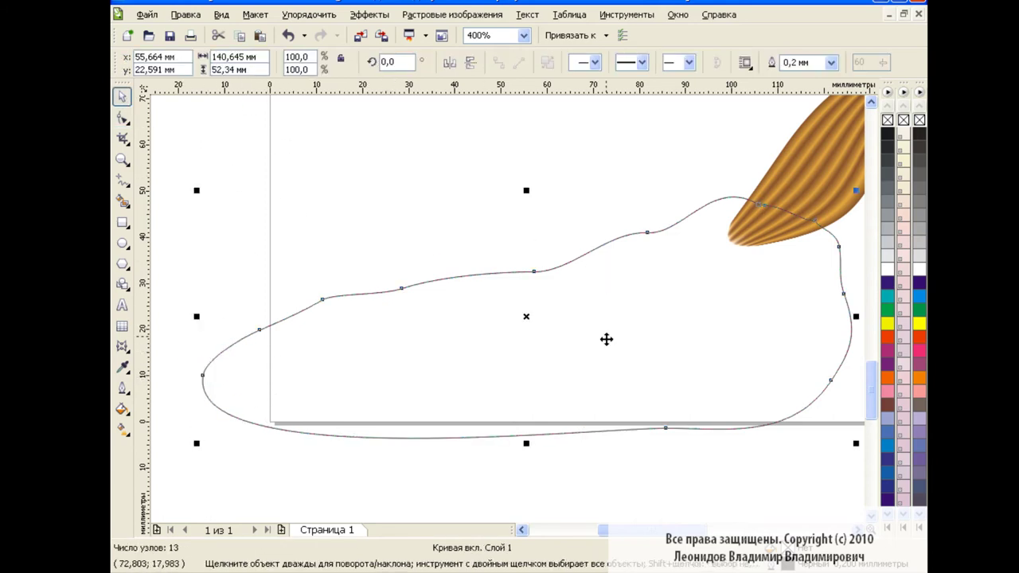
pyautogui.click(575, 161)
# Step: Give the blob outline a mesh fill and add eight vertical mesh lines across it
pyautogui.click(609, 292)
pyautogui.click(122, 428)
pyautogui.click(159, 454)
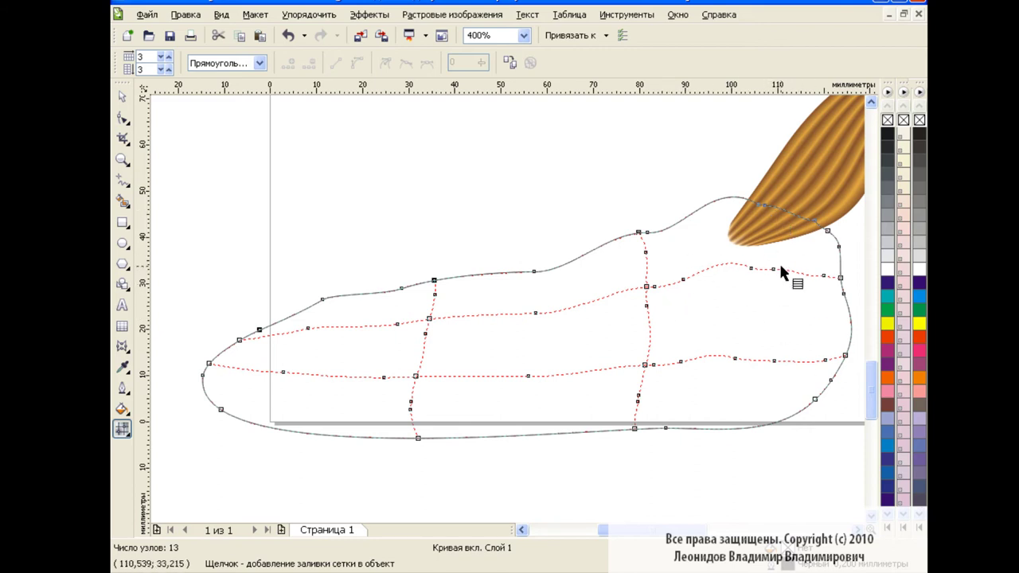
pyautogui.doubleClick(804, 221)
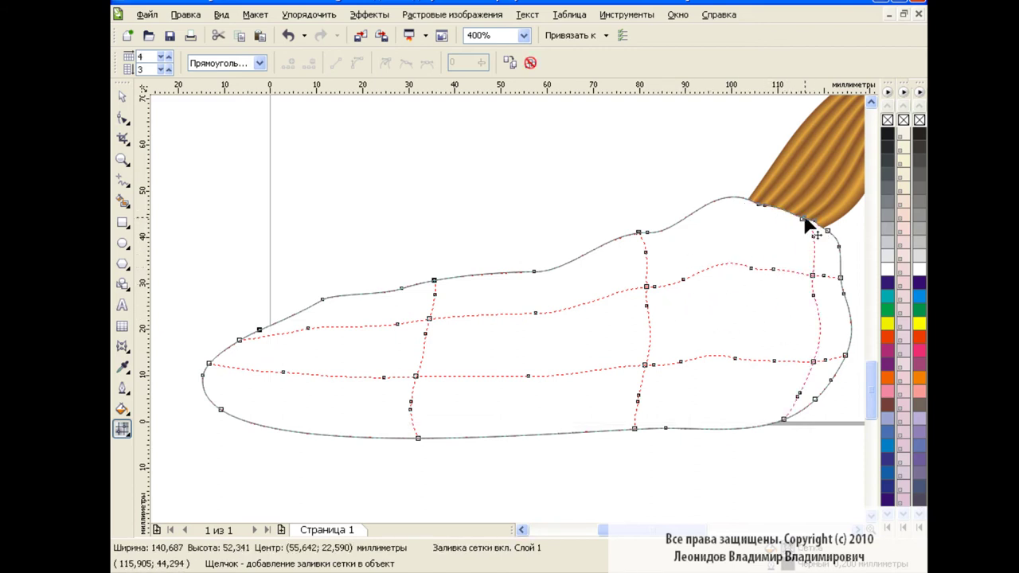
pyautogui.doubleClick(780, 213)
pyautogui.doubleClick(737, 199)
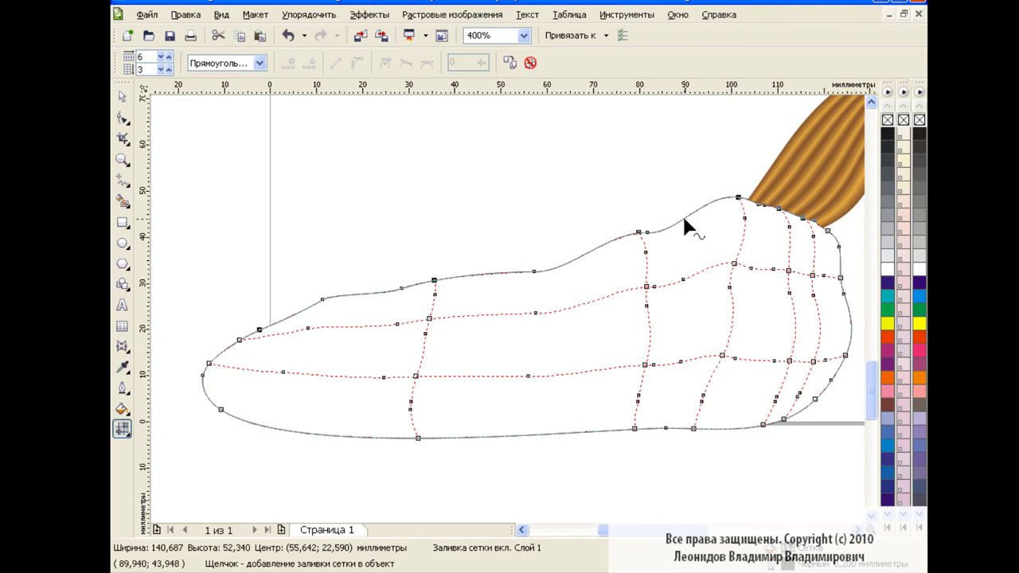
pyautogui.doubleClick(763, 207)
pyautogui.doubleClick(594, 251)
pyautogui.doubleClick(551, 269)
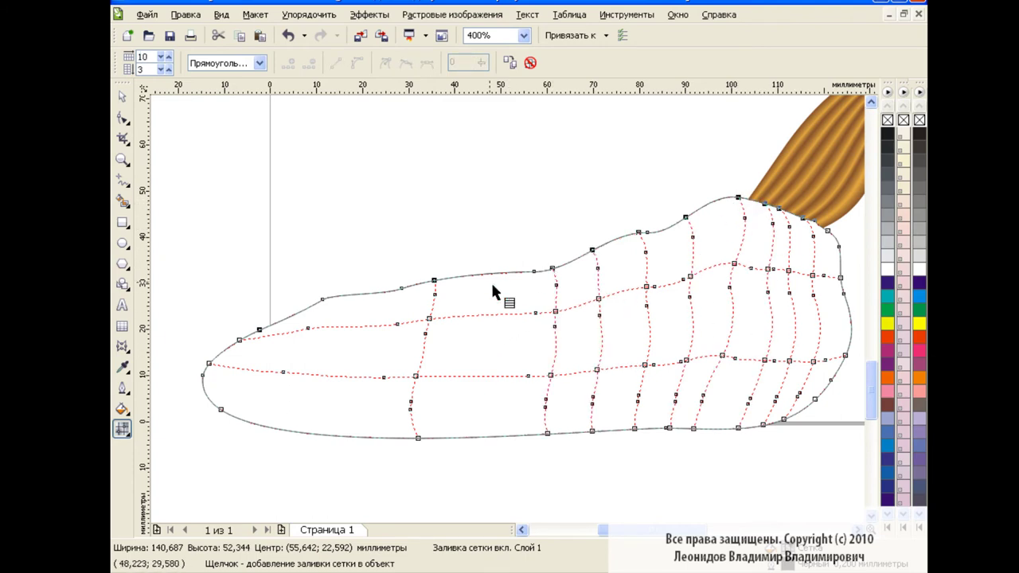
pyautogui.doubleClick(486, 276)
pyautogui.doubleClick(358, 306)
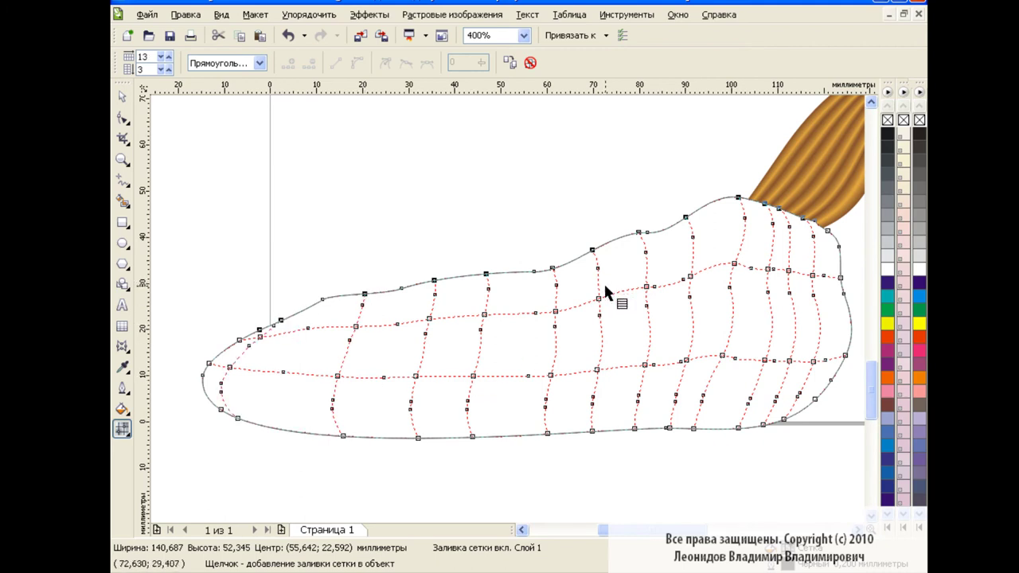
# Step: Remove the upper horizontal mesh line, leaving a 2-row mesh
pyautogui.doubleClick(835, 275)
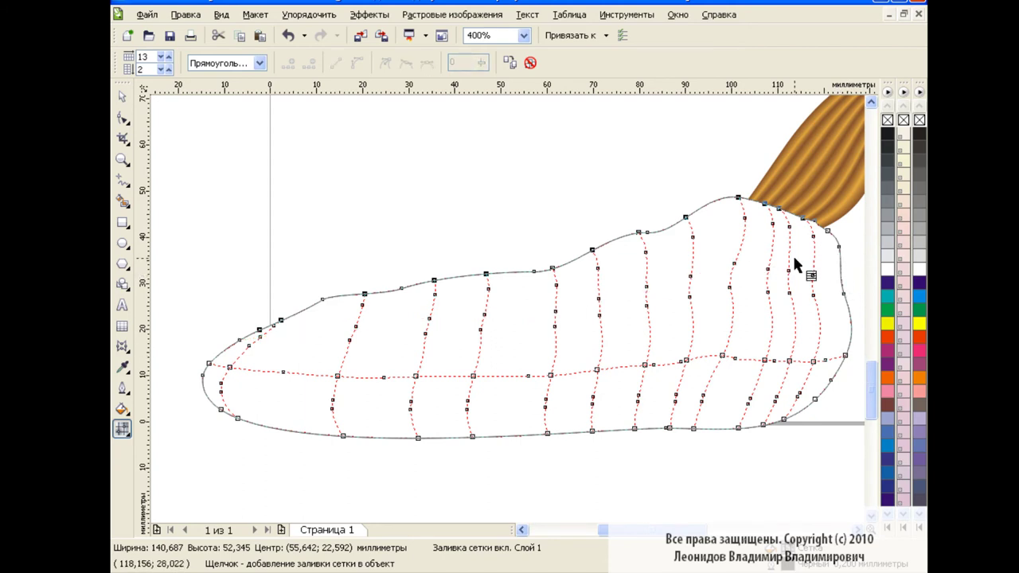
pyautogui.click(364, 295)
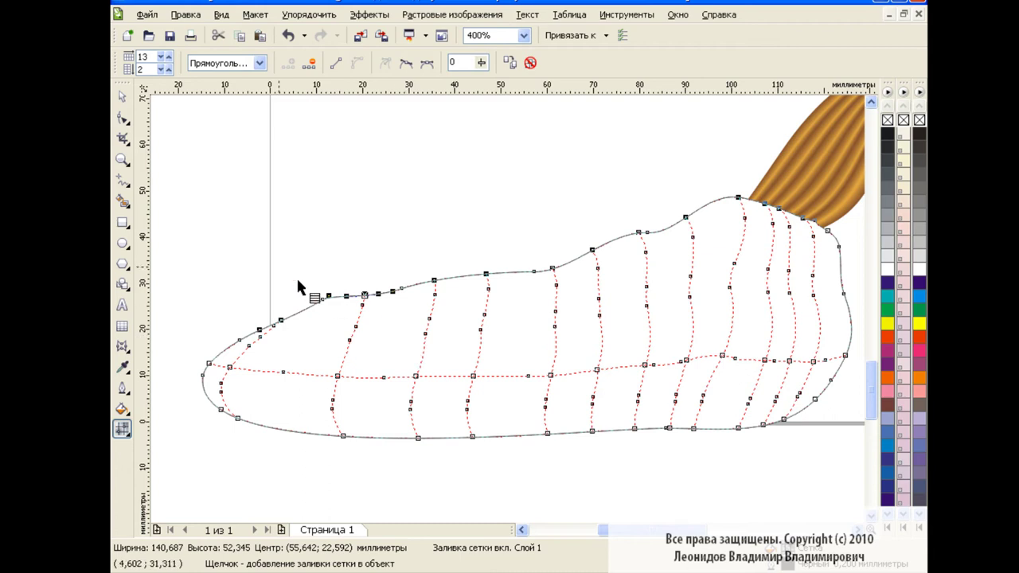
pyautogui.moveTo(205, 199); pyautogui.dragTo(852, 470)
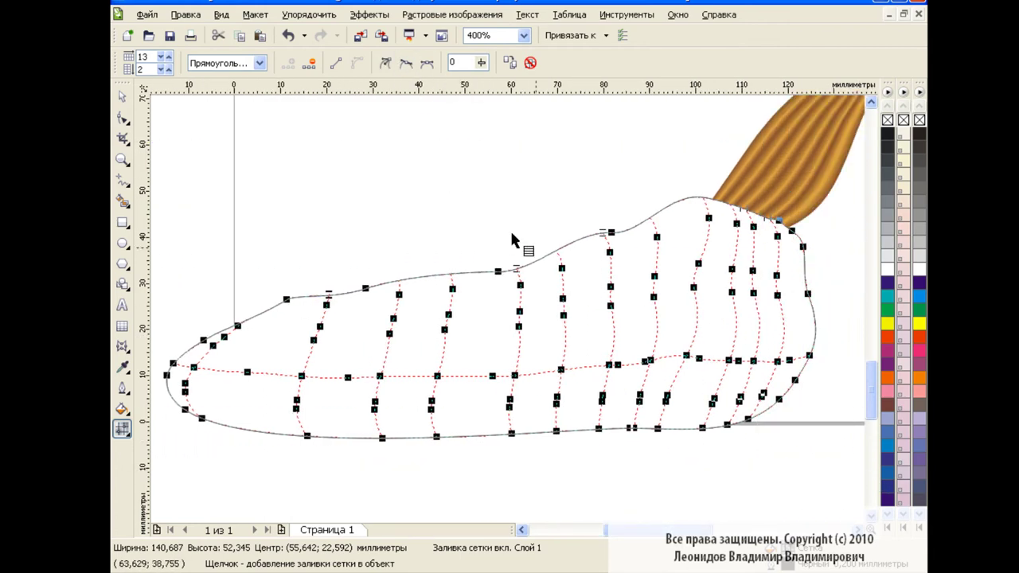
pyautogui.click(621, 263)
pyautogui.click(329, 296)
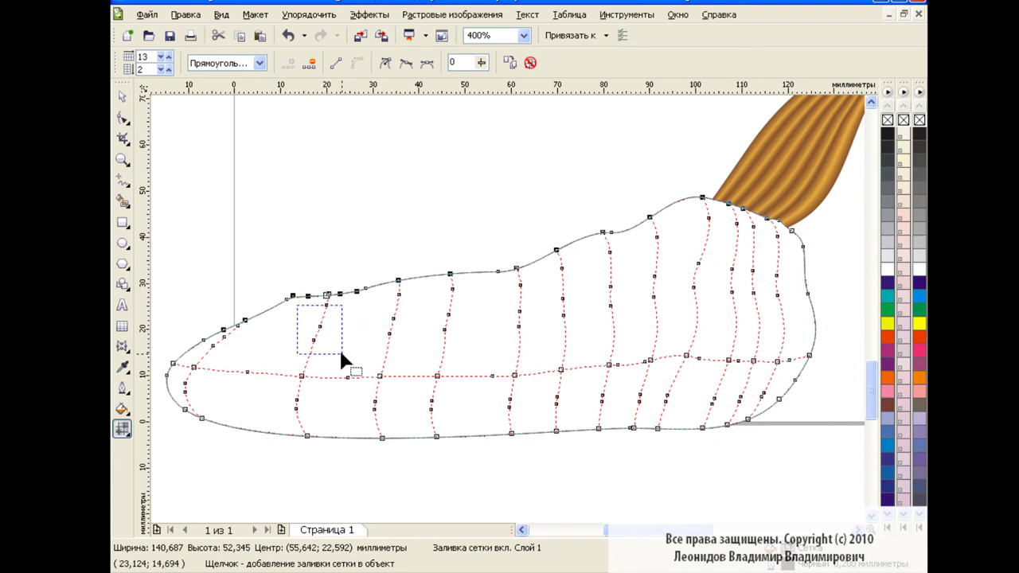
# Step: Bend the left and middle vertical mesh lines leftward to follow the blob's contour
pyautogui.moveTo(296, 310); pyautogui.dragTo(343, 360)
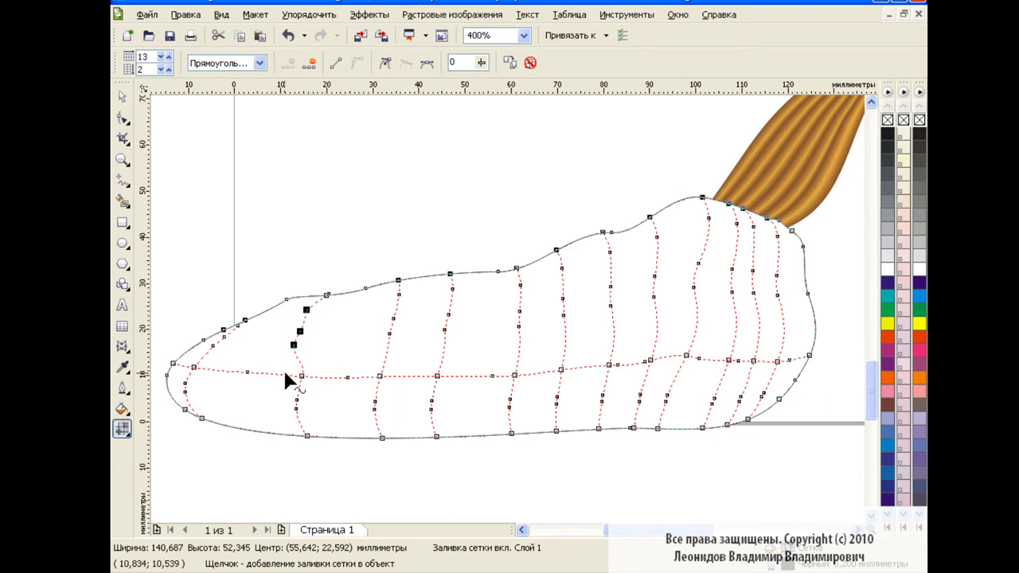
pyautogui.moveTo(299, 410); pyautogui.dragTo(280, 405)
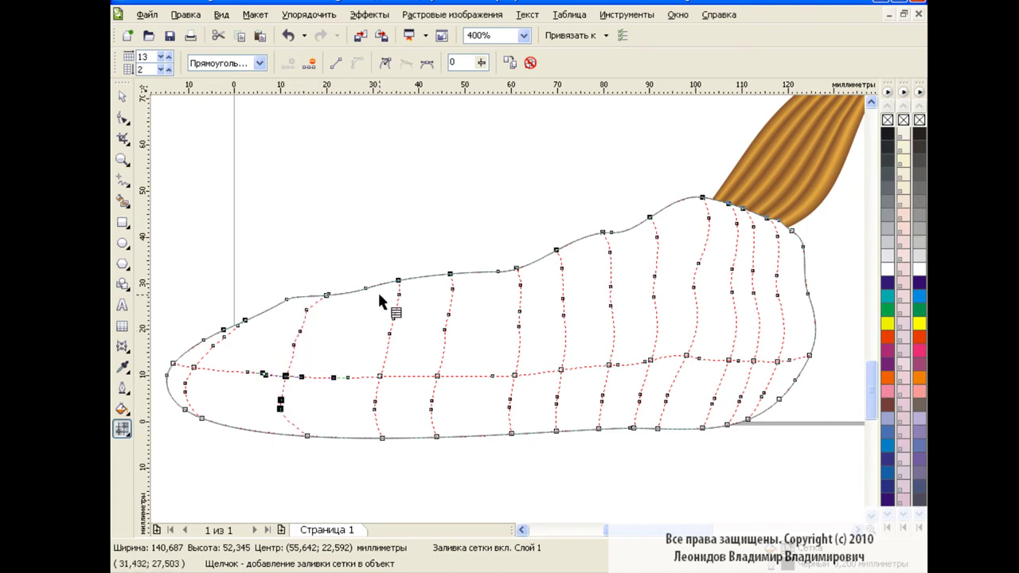
pyautogui.moveTo(376, 286)
pyautogui.mouseDown()
pyautogui.moveTo(416, 352)
pyautogui.moveTo(366, 346)
pyautogui.moveTo(358, 376)
pyautogui.mouseUp()
pyautogui.click(380, 376)
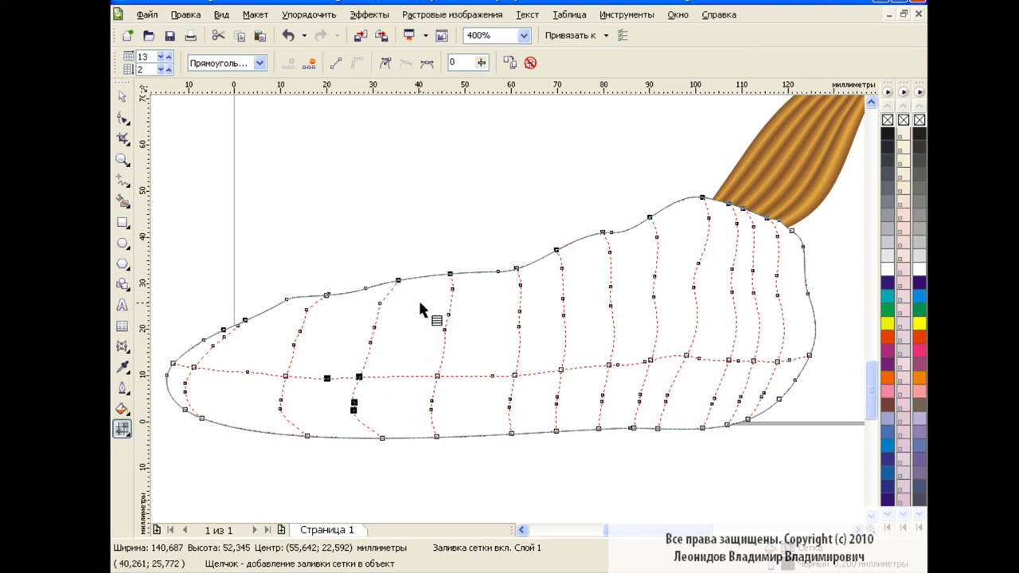
pyautogui.moveTo(420, 278)
pyautogui.mouseDown()
pyautogui.moveTo(459, 330)
pyautogui.moveTo(439, 328)
pyautogui.mouseUp()
pyautogui.moveTo(499, 280)
pyautogui.mouseDown()
pyautogui.moveTo(526, 392)
pyautogui.moveTo(493, 407)
pyautogui.mouseUp()
pyautogui.moveTo(544, 269)
pyautogui.mouseDown()
pyautogui.moveTo(582, 407)
pyautogui.moveTo(541, 407)
pyautogui.mouseUp()
pyautogui.moveTo(549, 247)
pyautogui.mouseDown()
pyautogui.moveTo(565, 280)
pyautogui.moveTo(558, 287)
pyautogui.mouseUp()
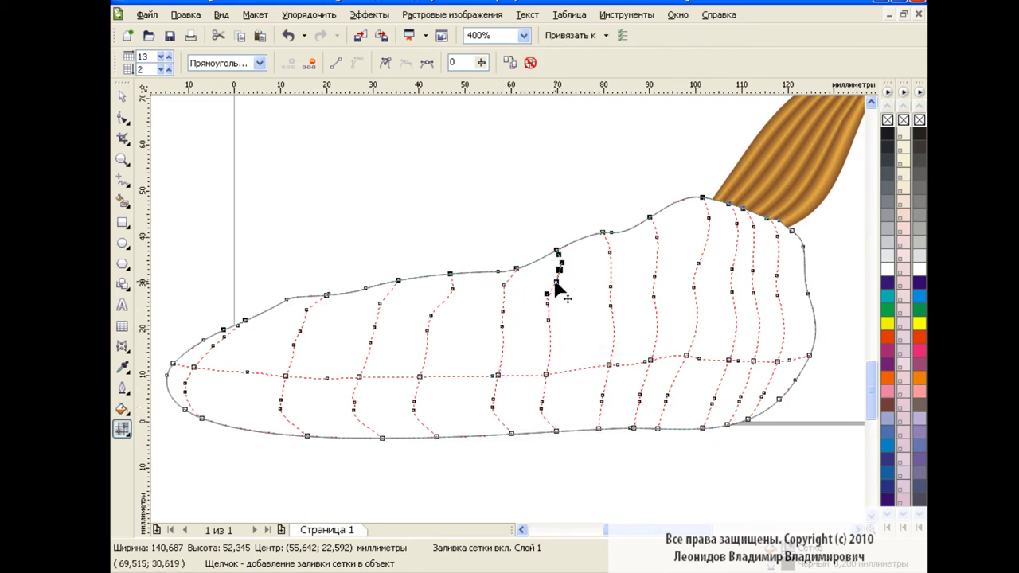
# Step: Open the Color docker and fill the blob's left-tip mesh nodes with dark red
pyautogui.click(627, 14)
pyautogui.moveTo(722, 149)
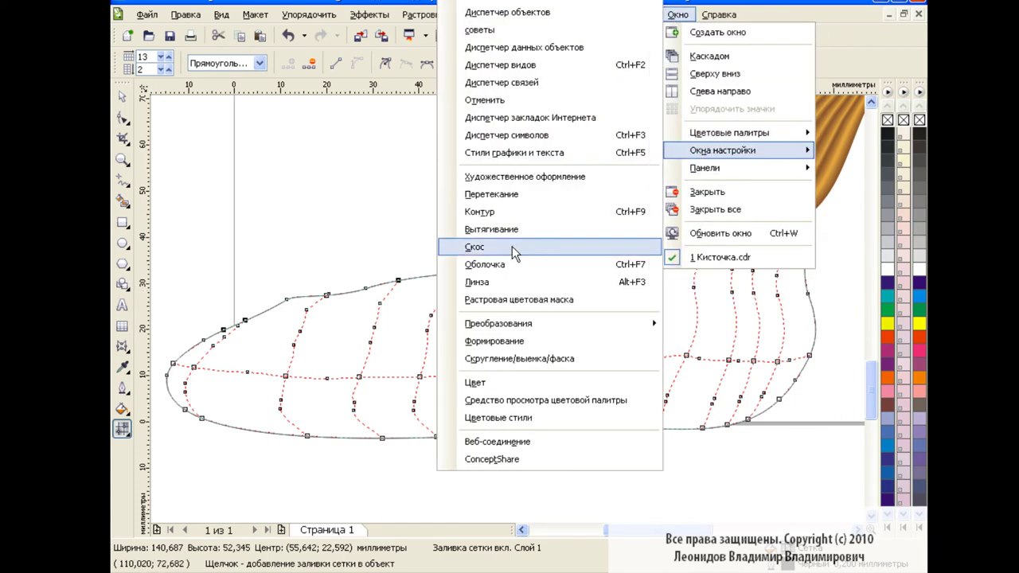
pyautogui.click(521, 382)
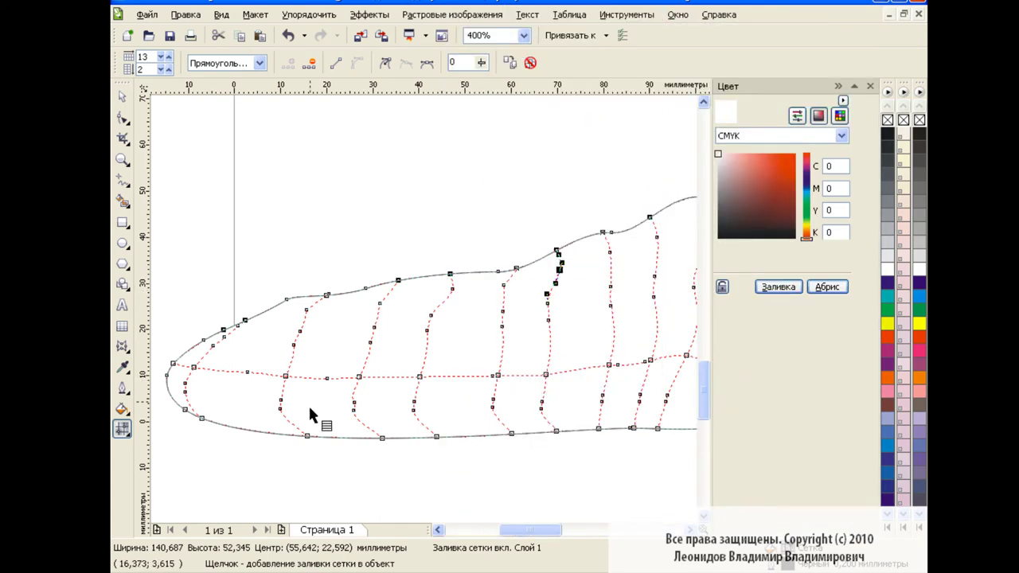
pyautogui.moveTo(156, 299); pyautogui.dragTo(253, 450)
pyautogui.moveTo(790, 204); pyautogui.dragTo(784, 210)
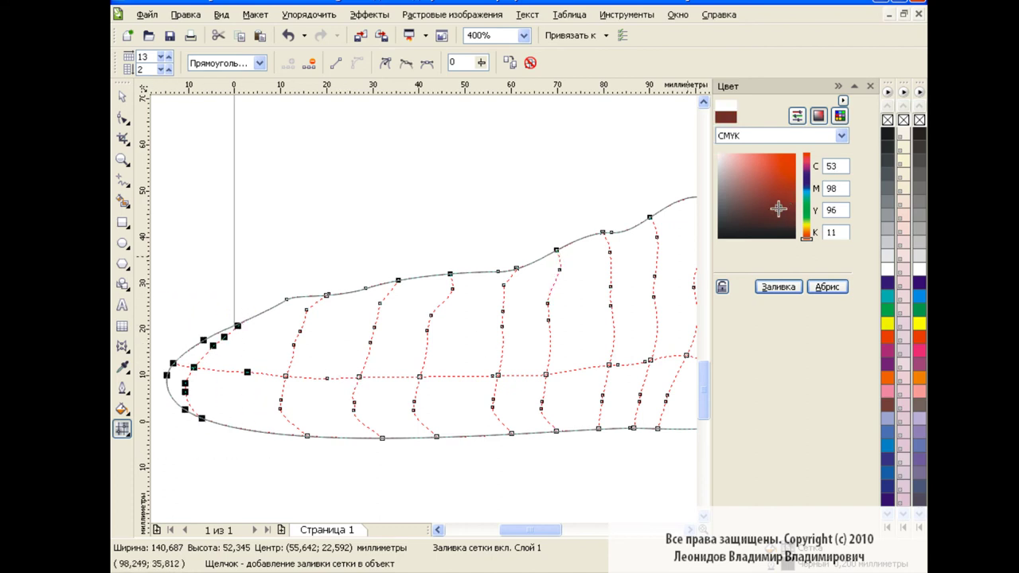
pyautogui.click(779, 287)
# Step: Colour the next mesh column red-orange and recolour the left tip a deeper red
pyautogui.moveTo(265, 281); pyautogui.dragTo(343, 446)
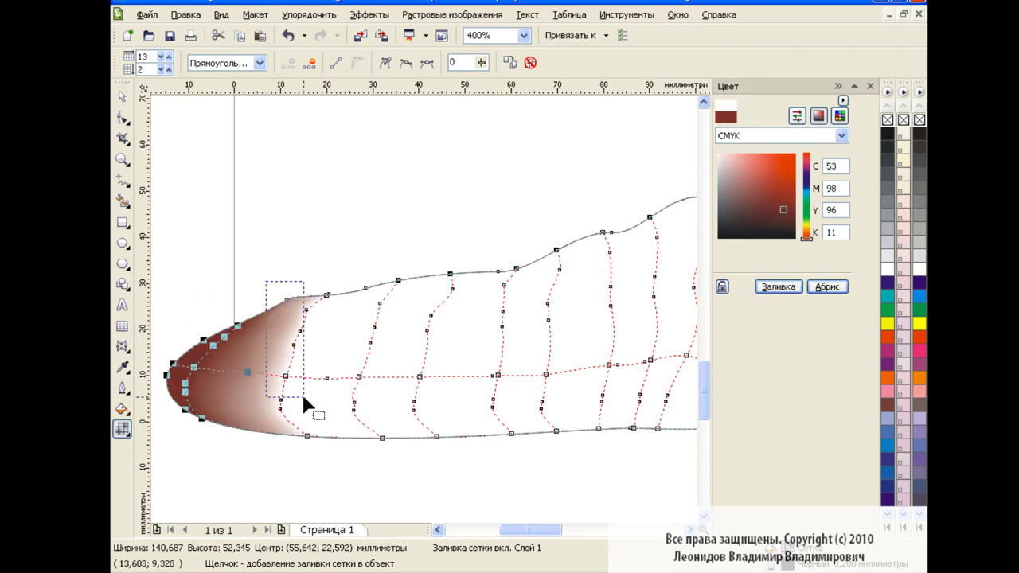
pyautogui.click(779, 170)
pyautogui.click(779, 287)
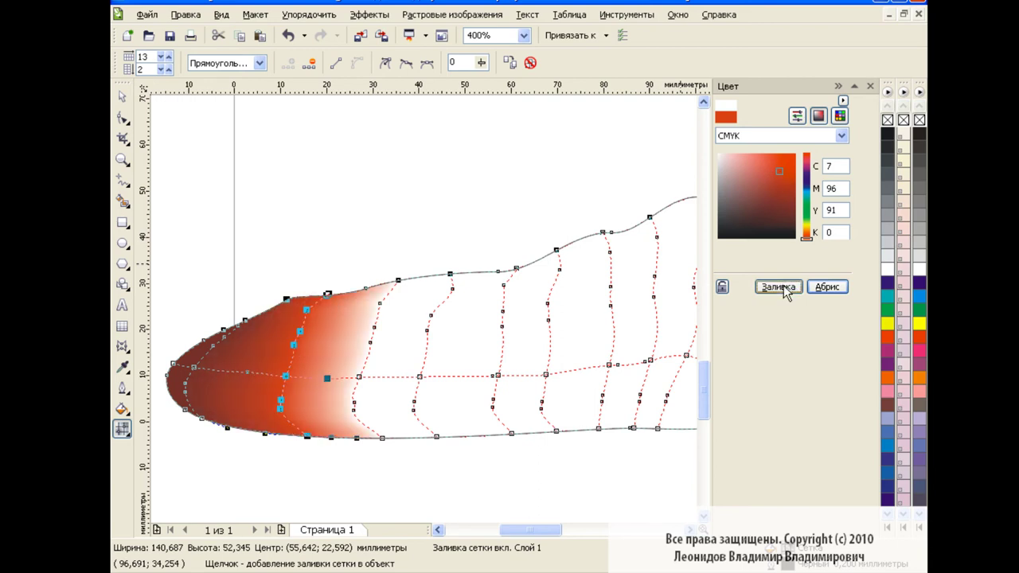
pyautogui.moveTo(156, 284); pyautogui.dragTo(256, 461)
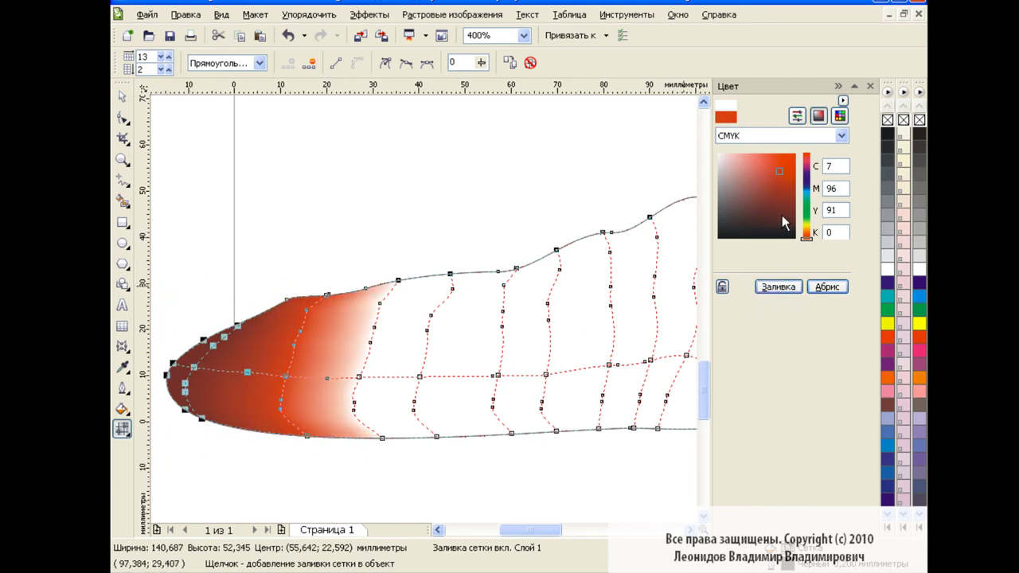
pyautogui.moveTo(782, 208); pyautogui.dragTo(777, 197)
pyautogui.click(778, 287)
# Step: Fill the next three mesh columns with red, alternating across the blob
pyautogui.moveTo(356, 262)
pyautogui.mouseDown()
pyautogui.moveTo(403, 470)
pyautogui.moveTo(400, 462)
pyautogui.mouseUp()
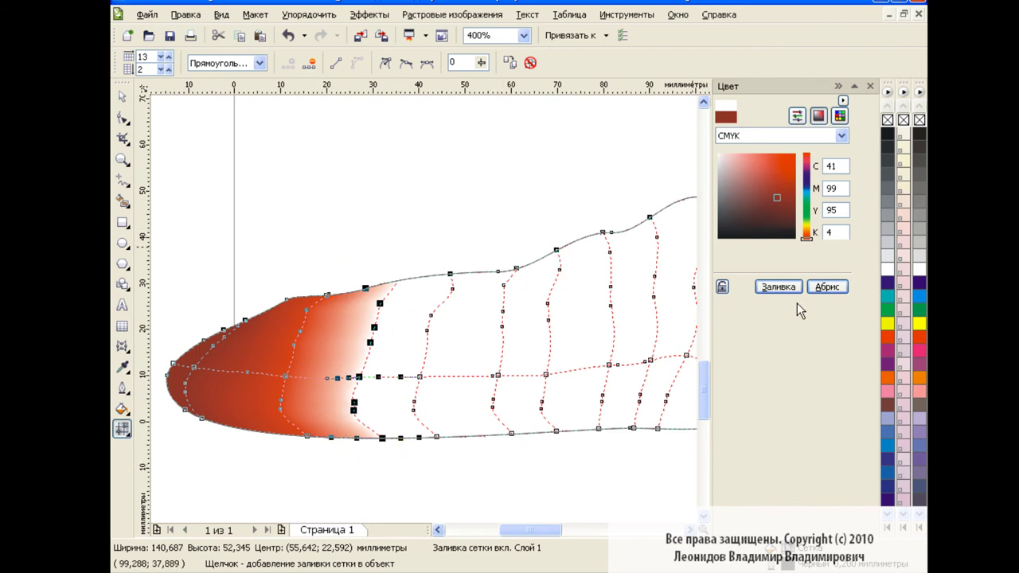
pyautogui.click(779, 287)
pyautogui.moveTo(481, 253); pyautogui.dragTo(532, 429)
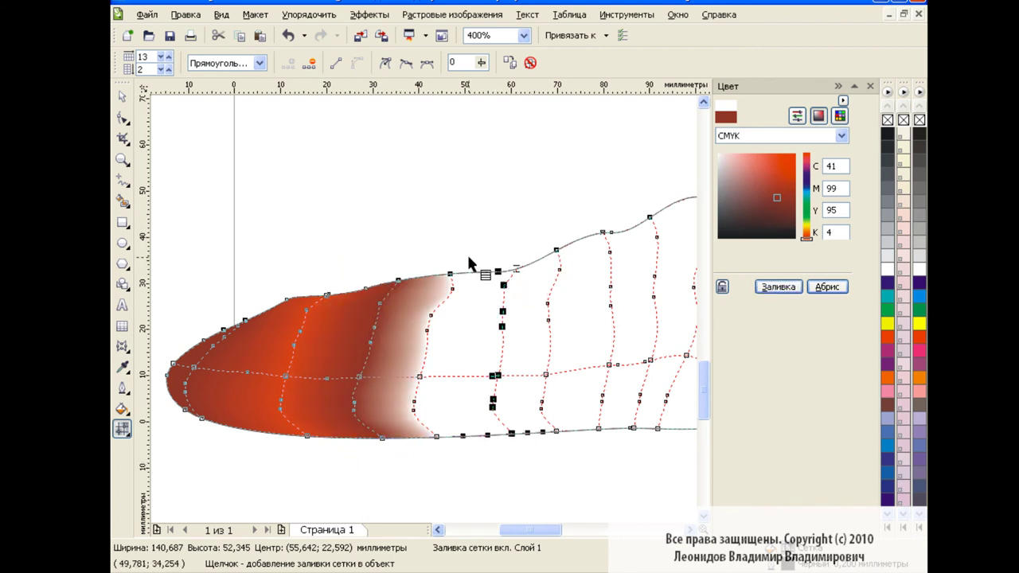
pyautogui.click(779, 286)
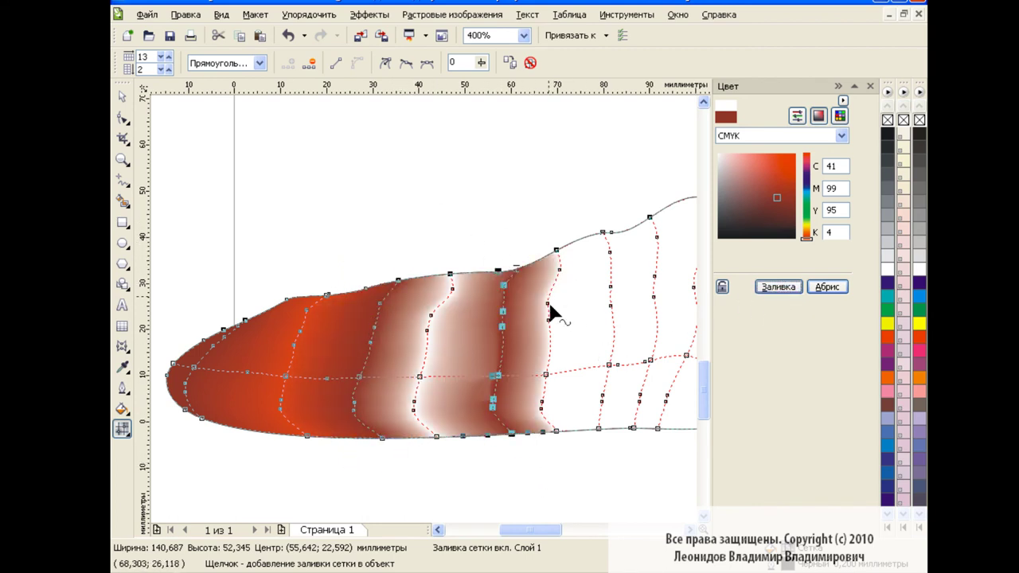
pyautogui.moveTo(585, 221); pyautogui.dragTo(624, 442)
pyautogui.click(778, 286)
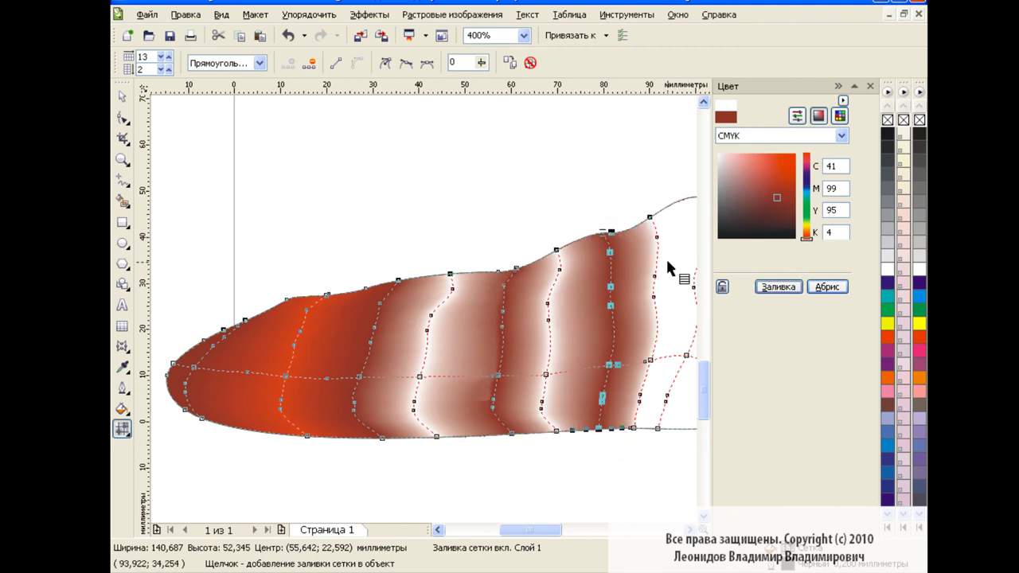
pyautogui.moveTo(530, 529); pyautogui.dragTo(552, 529)
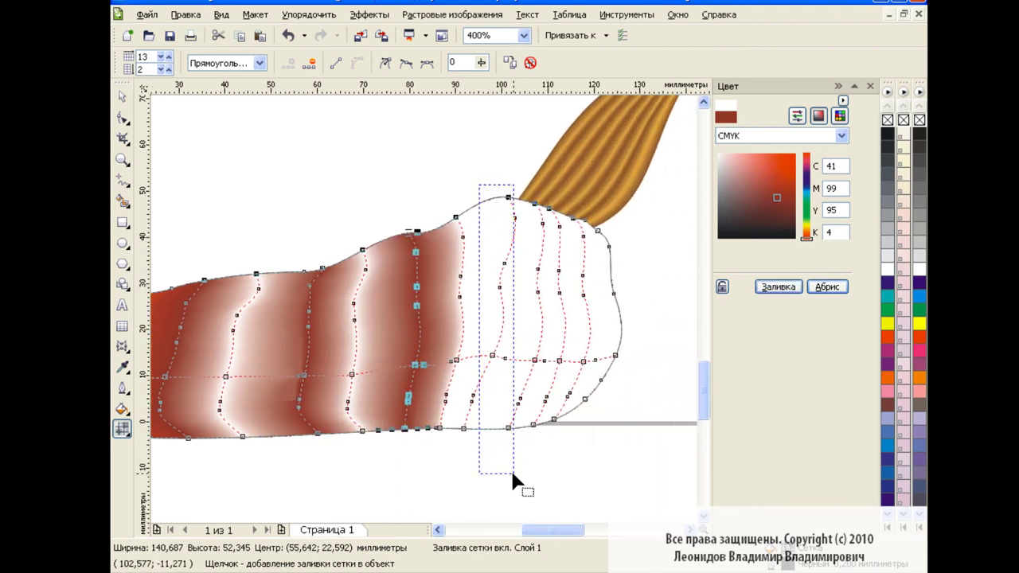
# Step: Fill the remaining right-end mesh node groups with dark red C41 M99 Y95 K4
pyautogui.moveTo(485, 415); pyautogui.dragTo(530, 375)
pyautogui.click(776, 286)
pyautogui.moveTo(466, 391); pyautogui.dragTo(484, 466)
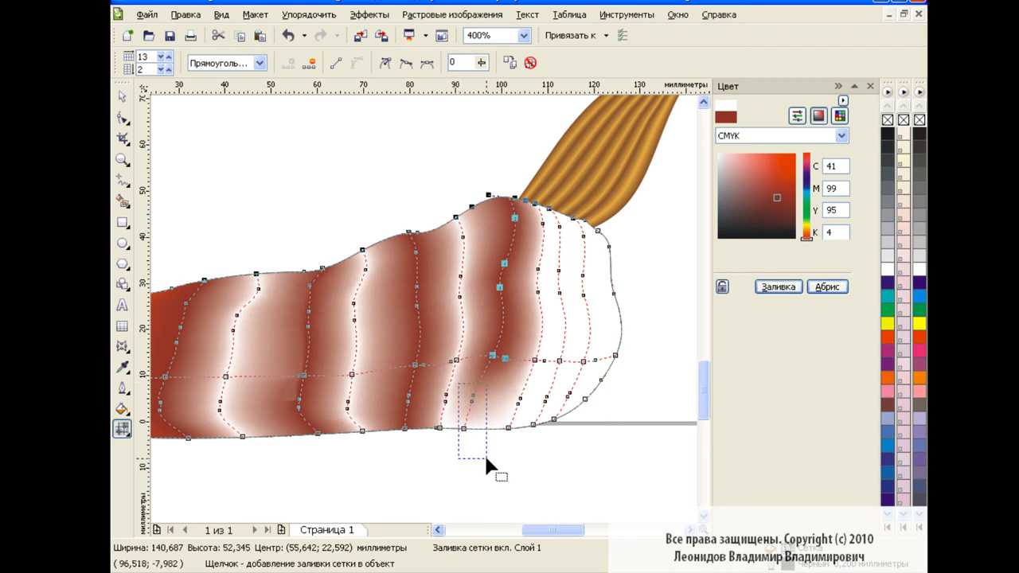
pyautogui.click(779, 287)
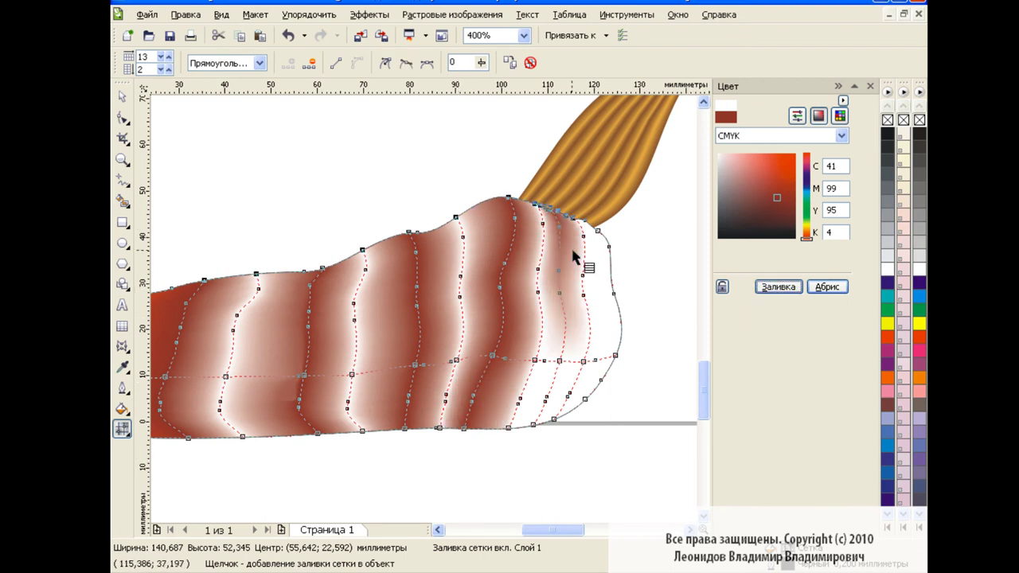
pyautogui.moveTo(552, 223); pyautogui.dragTo(567, 317)
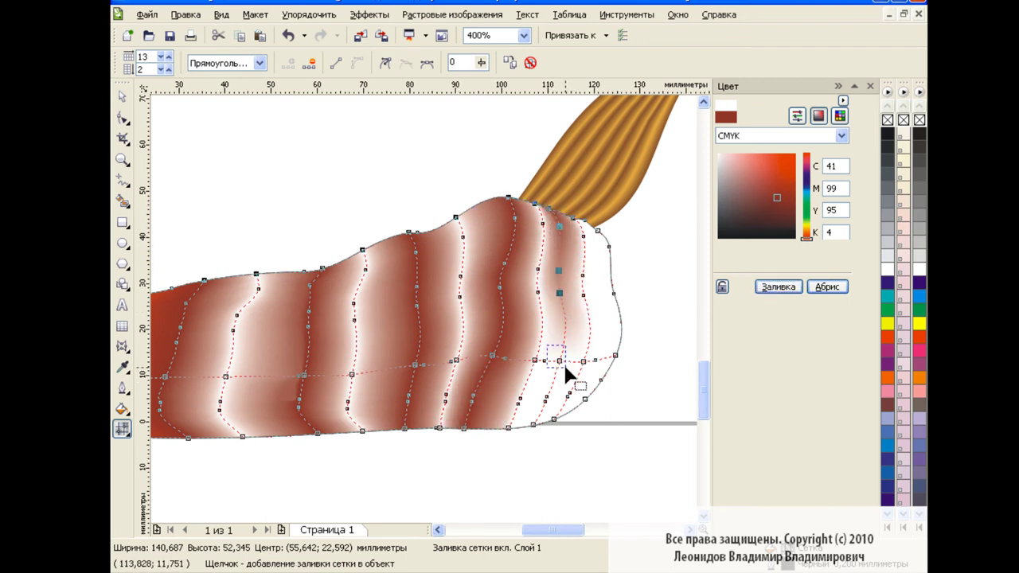
pyautogui.moveTo(541, 350); pyautogui.dragTo(603, 366)
pyautogui.click(778, 287)
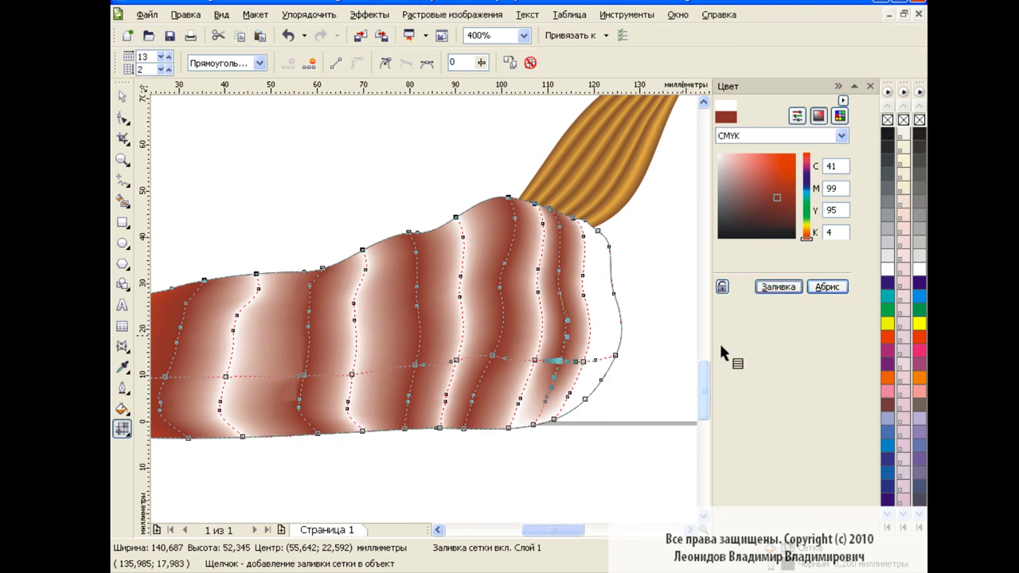
# Step: Fill the blob's top-right corner, right mesh column and lower-right nodes with orange-red C9 M95 Y90 K0
pyautogui.moveTo(637, 262); pyautogui.dragTo(597, 219)
pyautogui.click(779, 286)
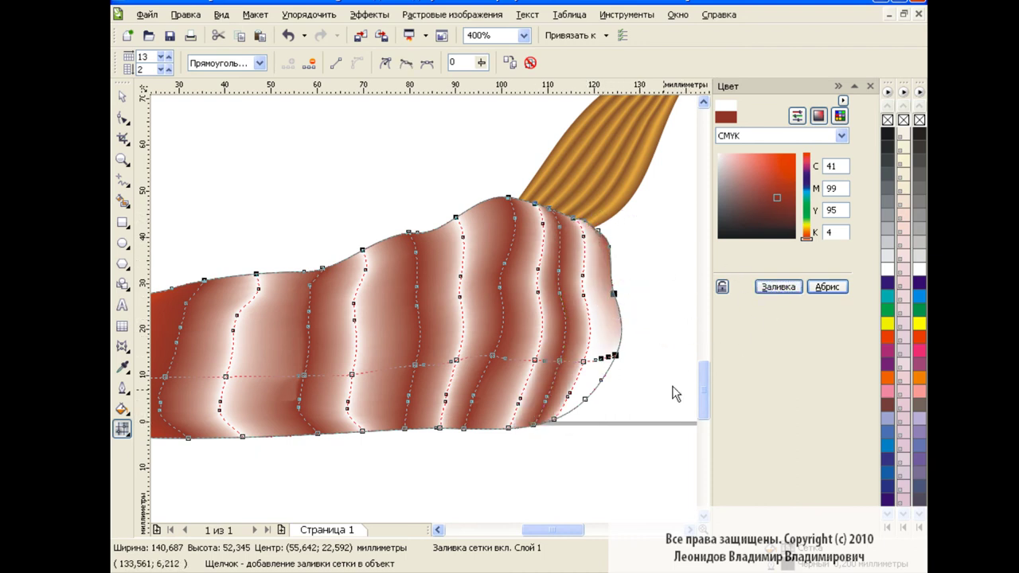
pyautogui.moveTo(644, 417); pyautogui.dragTo(583, 373)
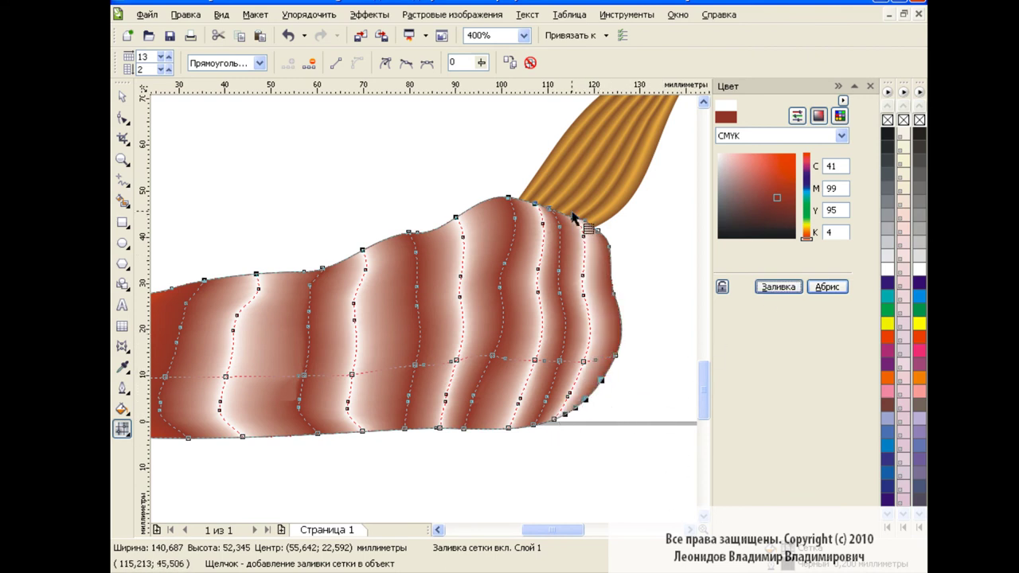
pyautogui.moveTo(576, 227); pyautogui.dragTo(591, 309)
pyautogui.click(778, 176)
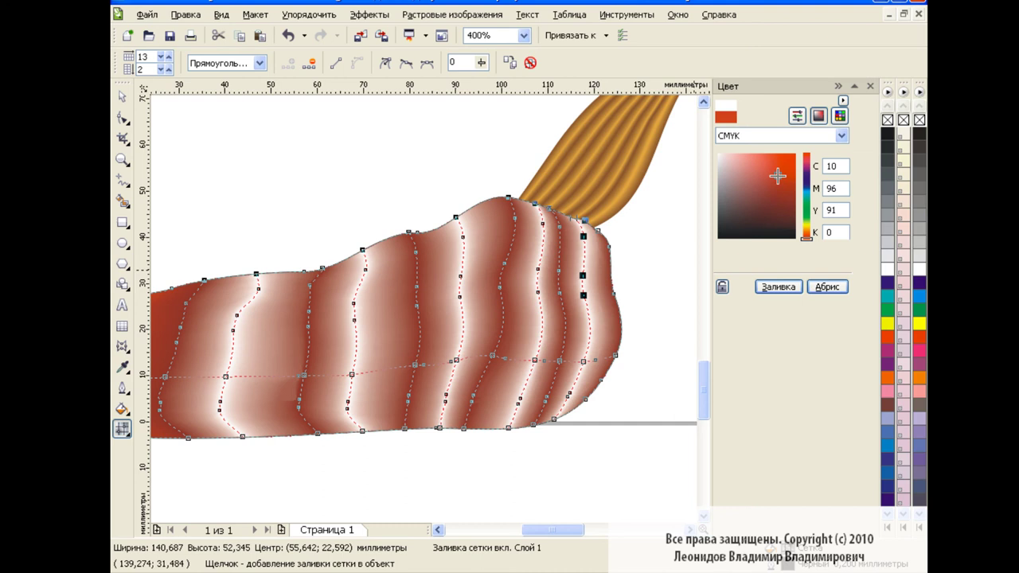
pyautogui.click(777, 285)
pyautogui.moveTo(576, 351); pyautogui.dragTo(610, 393)
pyautogui.click(774, 289)
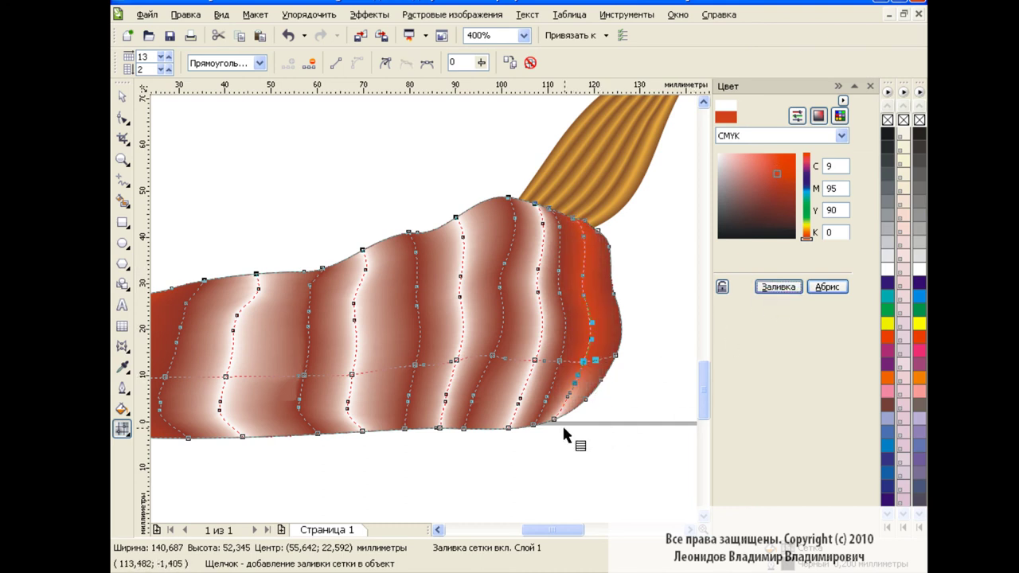
# Step: Recolour the bottom-right nodes and the middle nodes of the white stripe orange-red
pyautogui.moveTo(562, 423); pyautogui.dragTo(547, 402)
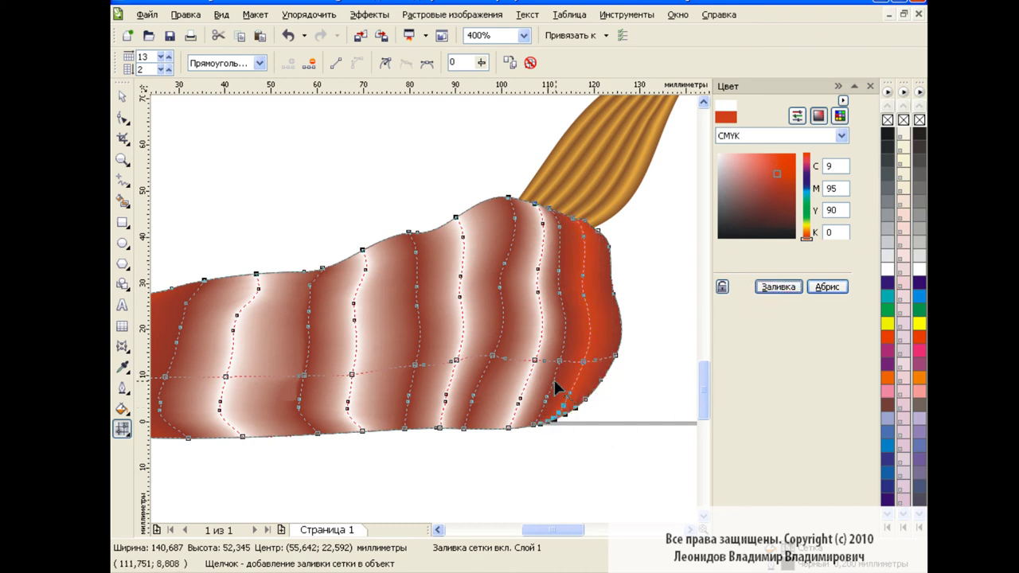
pyautogui.moveTo(567, 529); pyautogui.dragTo(528, 529)
pyautogui.moveTo(560, 253); pyautogui.dragTo(589, 462)
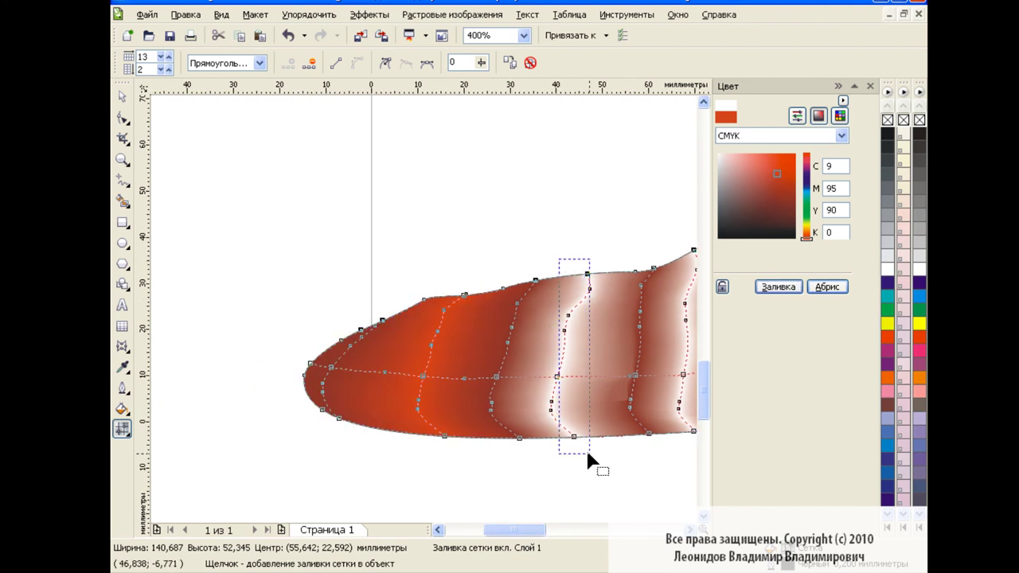
pyautogui.moveTo(515, 529); pyautogui.dragTo(542, 529)
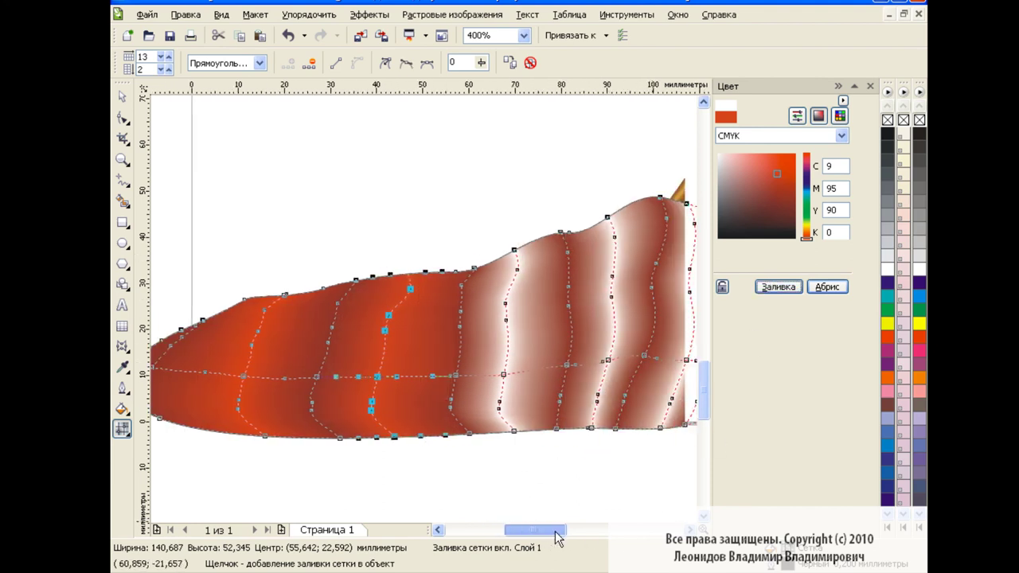
pyautogui.moveTo(423, 235); pyautogui.dragTo(478, 448)
pyautogui.click(764, 292)
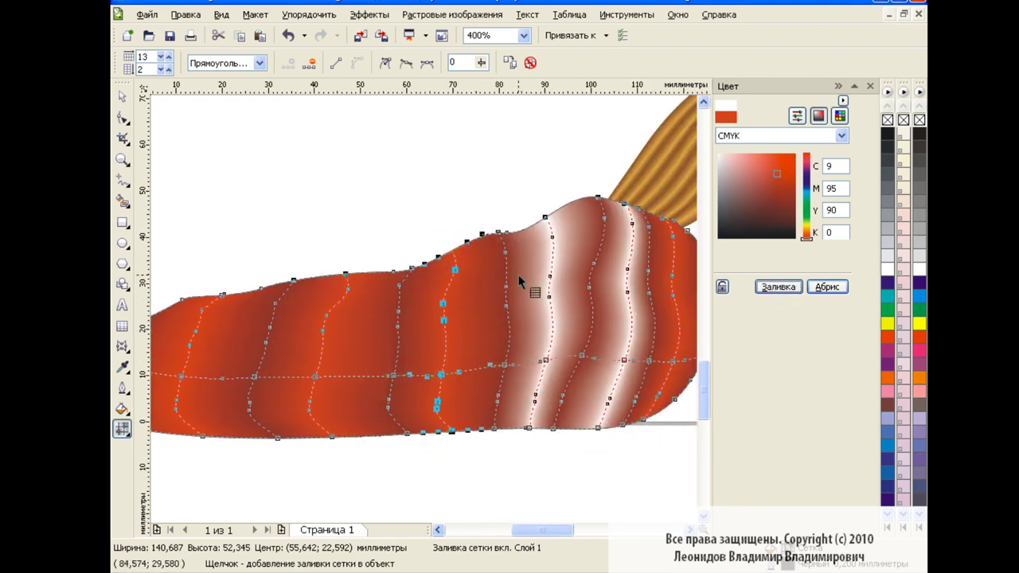
pyautogui.moveTo(523, 194)
pyautogui.mouseDown()
pyautogui.moveTo(564, 386)
pyautogui.moveTo(570, 473)
pyautogui.mouseUp()
pyautogui.click(776, 286)
pyautogui.click(776, 286)
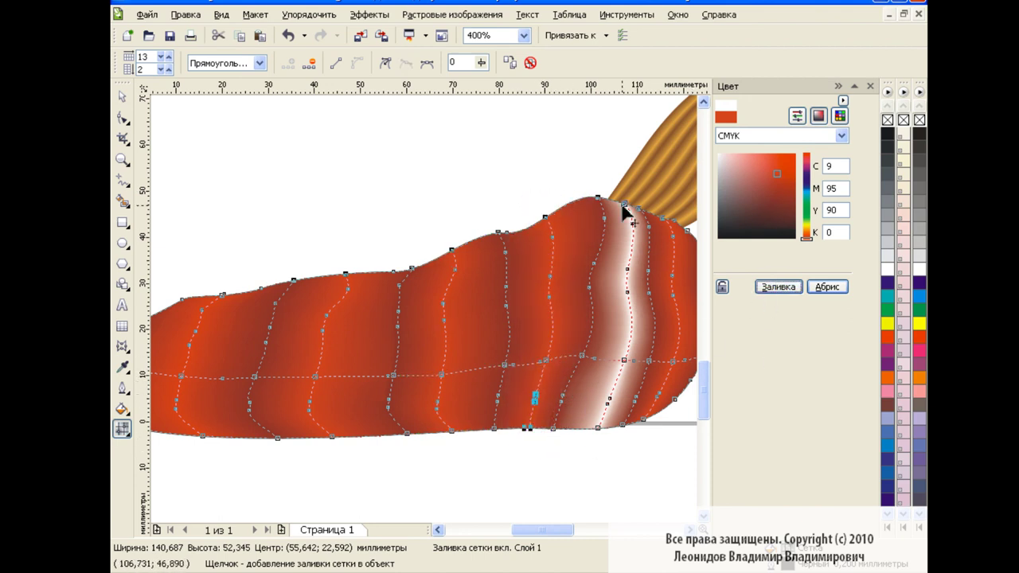
# Step: Fill the top of the white stripe and the remaining highlight orange-red, then deselect the blob
pyautogui.moveTo(624, 201); pyautogui.dragTo(645, 424)
pyautogui.click(776, 287)
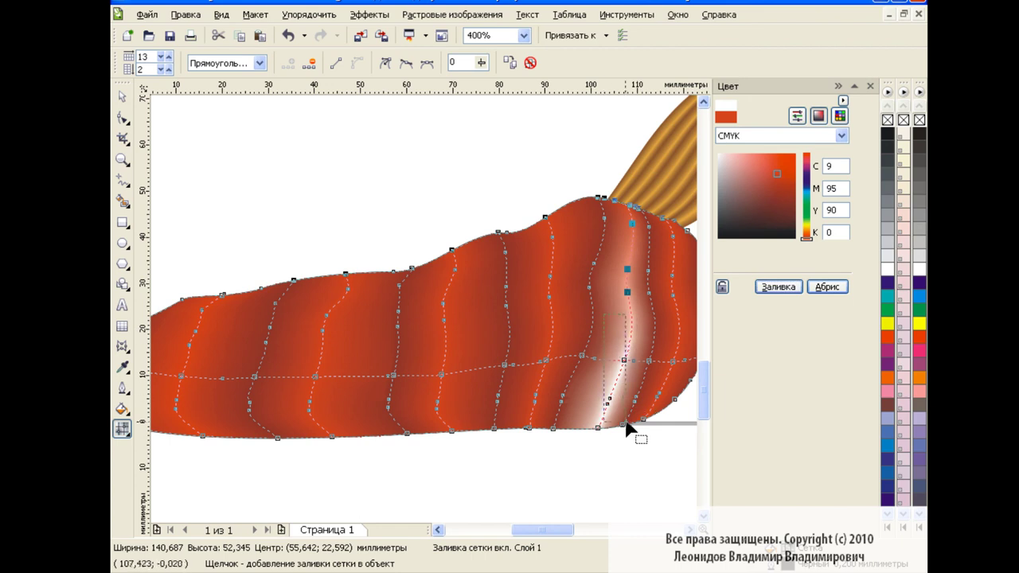
pyautogui.click(778, 287)
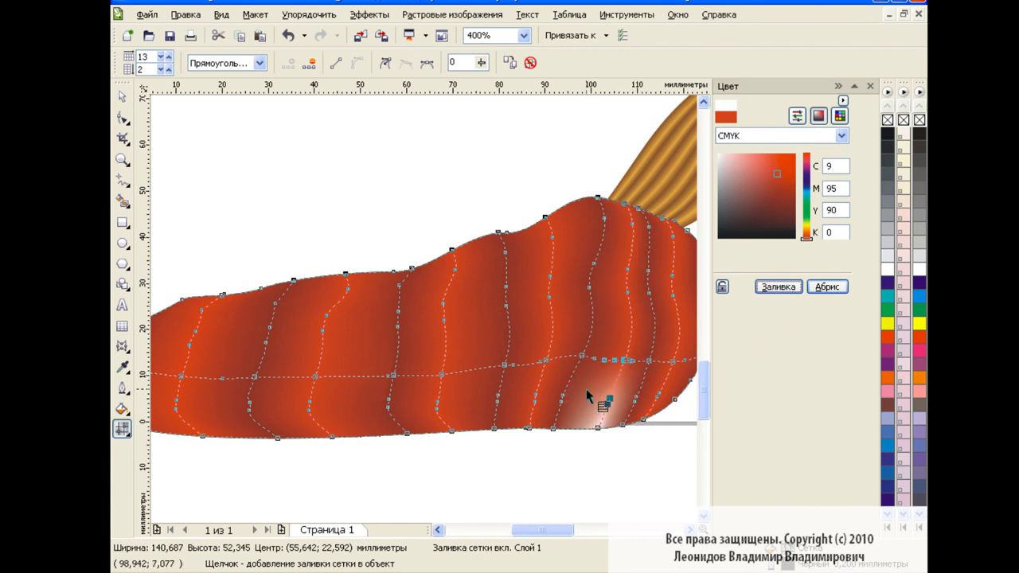
pyautogui.click(778, 286)
pyautogui.press('space')
pyautogui.click(328, 164)
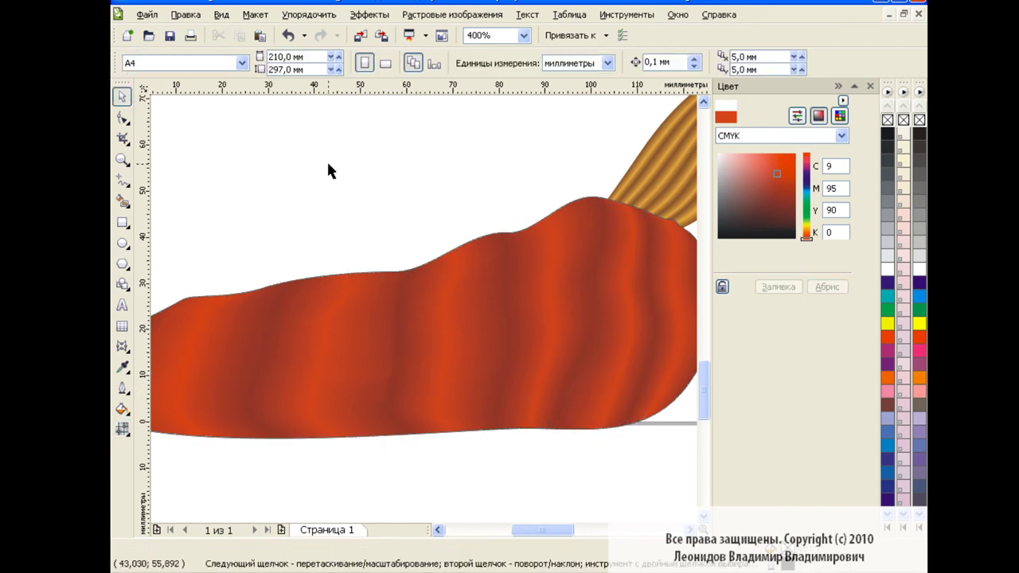
# Step: Close the colour panel and zoom out to show the whole brush and paint blob
pyautogui.click(342, 334)
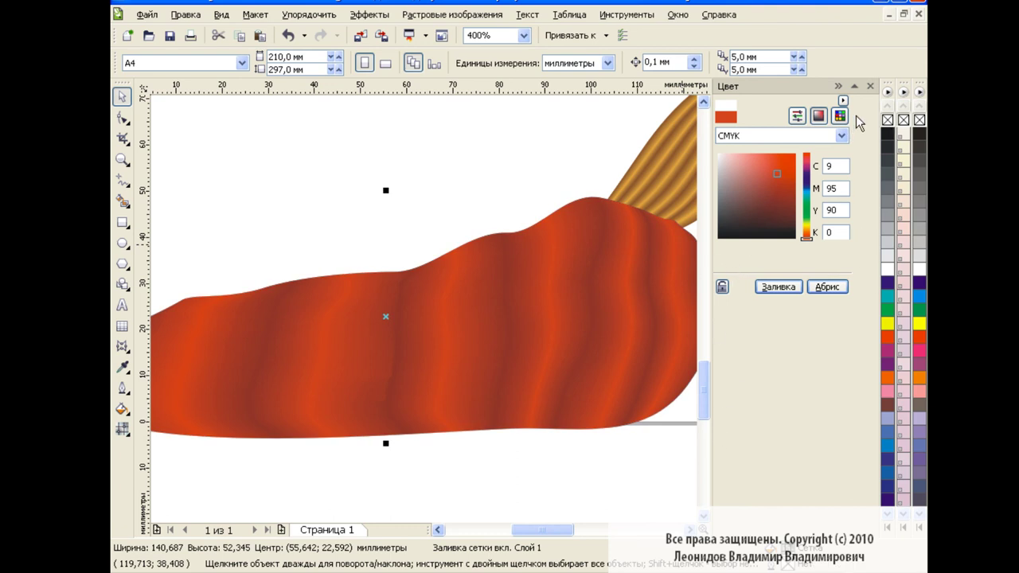
pyautogui.click(870, 86)
pyautogui.click(524, 35)
pyautogui.click(492, 146)
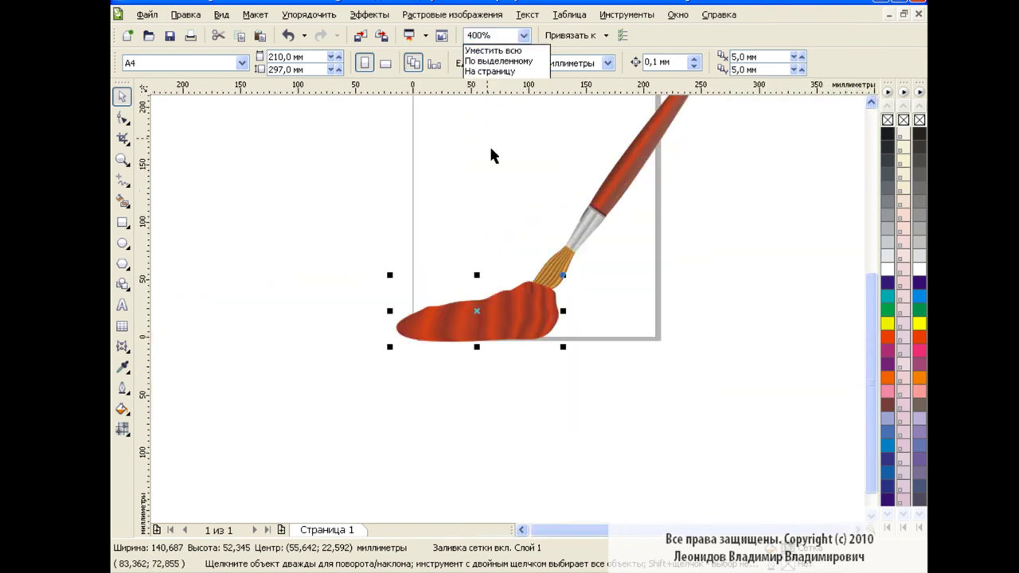
# Step: Stretch the paint blob wider and flatter to about 151.6 by 47.1 mm
pyautogui.click(621, 181)
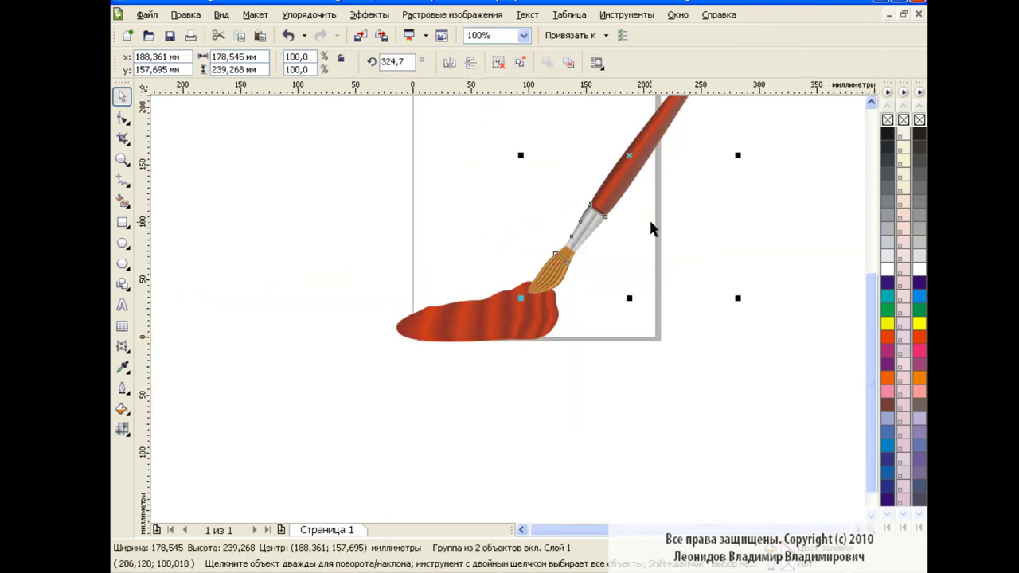
pyautogui.moveTo(873, 391); pyautogui.dragTo(858, 326)
pyautogui.click(815, 339)
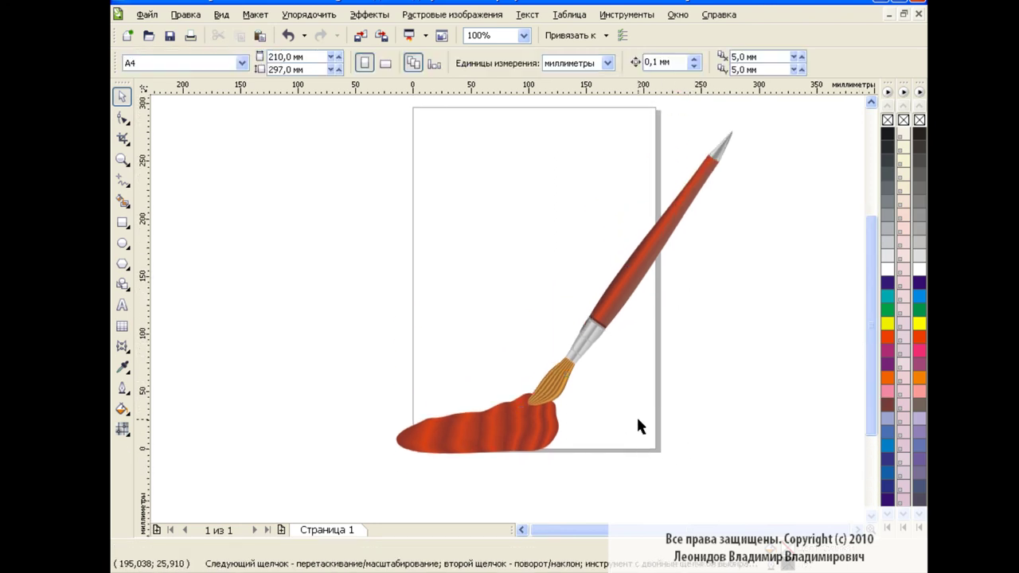
pyautogui.click(519, 428)
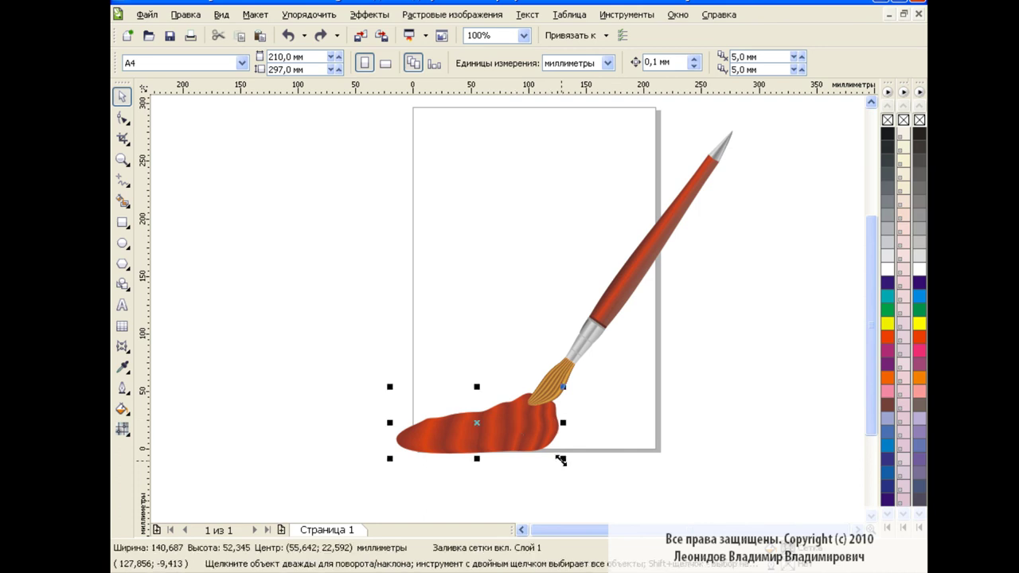
pyautogui.moveTo(561, 459)
pyautogui.mouseDown()
pyautogui.moveTo(576, 452)
pyautogui.moveTo(514, 428)
pyautogui.mouseUp()
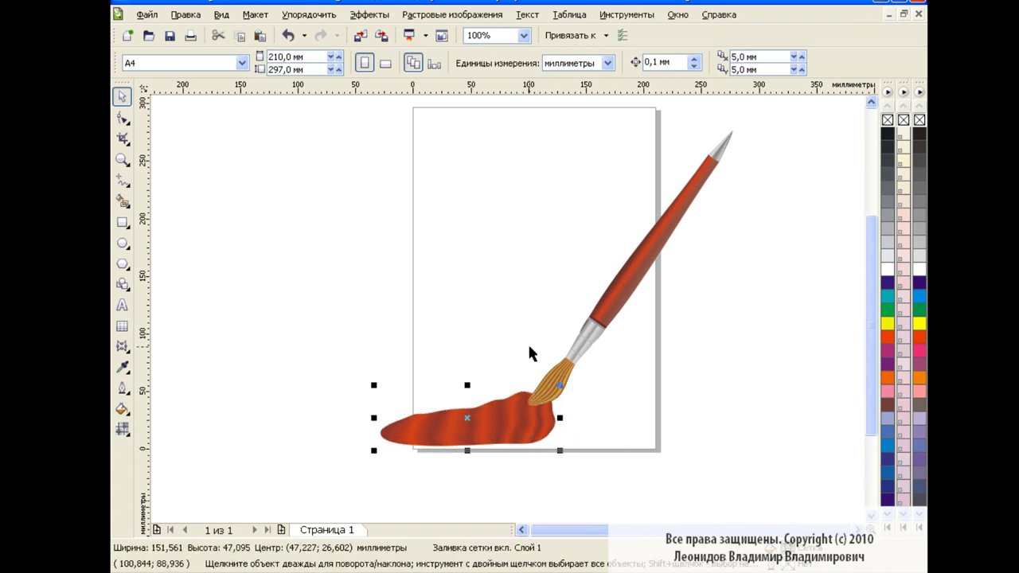
pyautogui.click(643, 390)
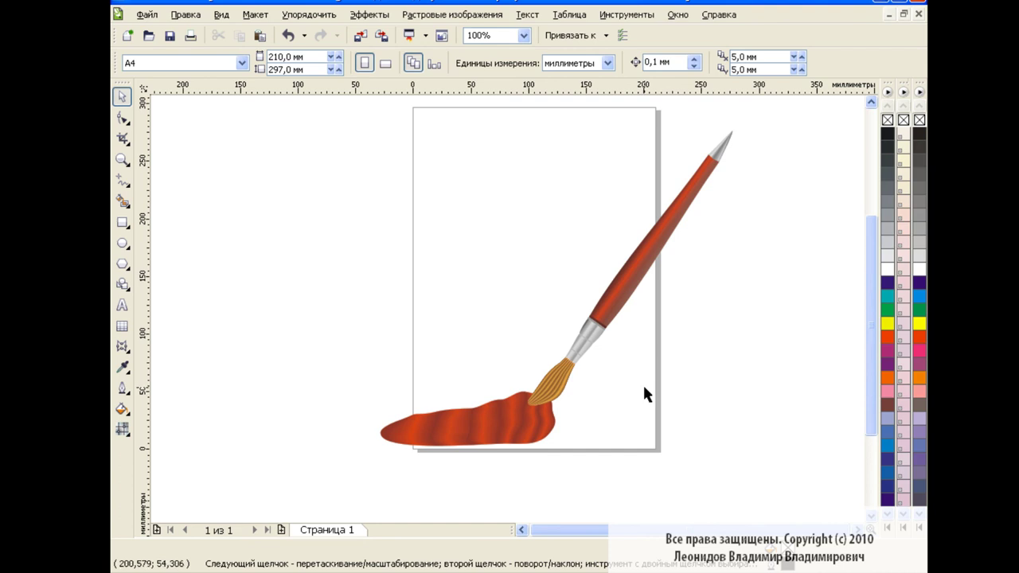